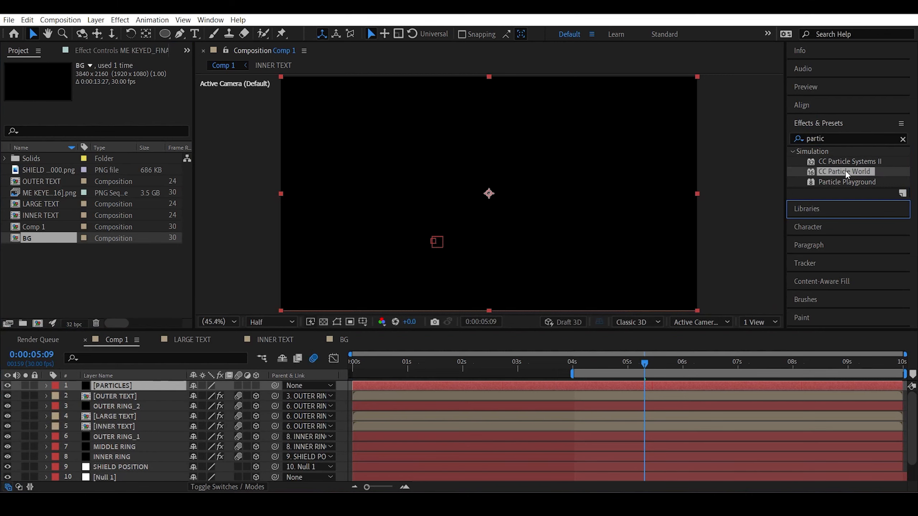
- Apply the CC Particle World effect to the PARTICLES layer and preview the animation from about 4 seconds
{"action": "left_click_drag", "start_coordinate": [845, 171], "coordinate": [470, 386]}
{"action": "left_click", "coordinate": [575, 362]}
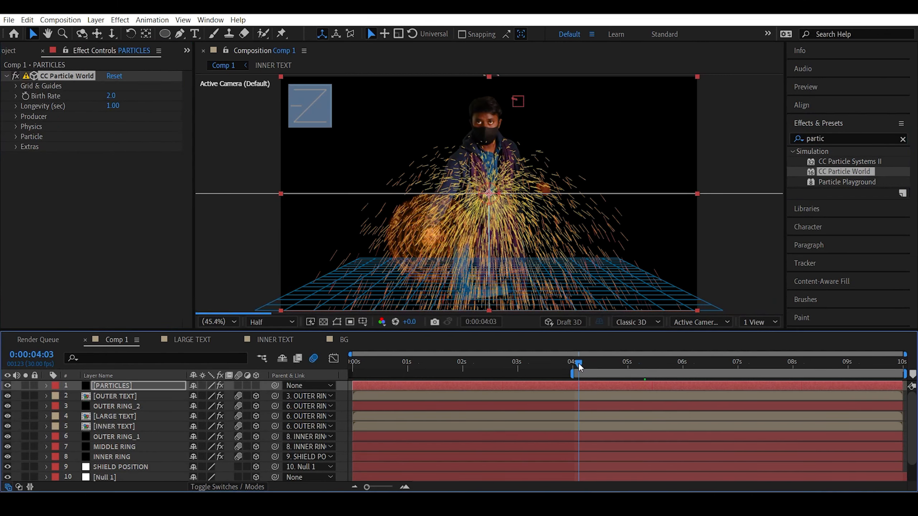
{"action": "key", "text": "space"}
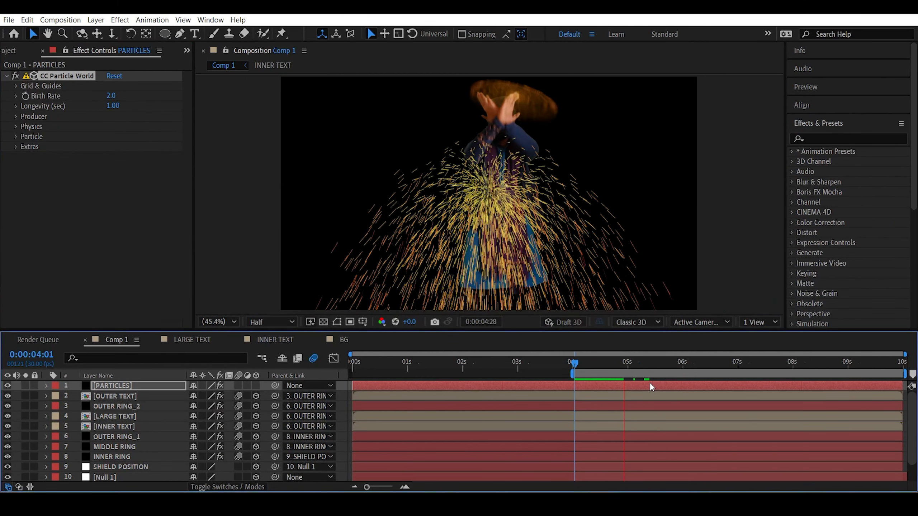
{"action": "left_click", "coordinate": [480, 194]}
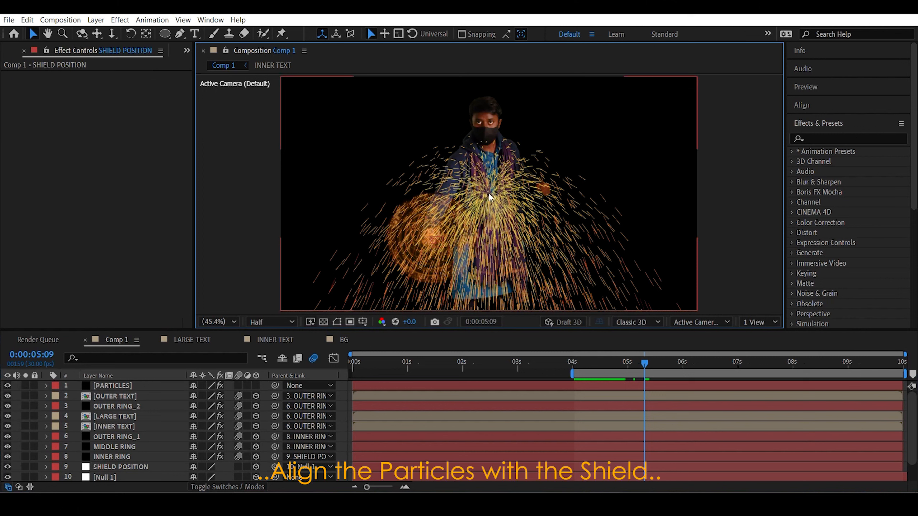
{"action": "left_click", "coordinate": [159, 473]}
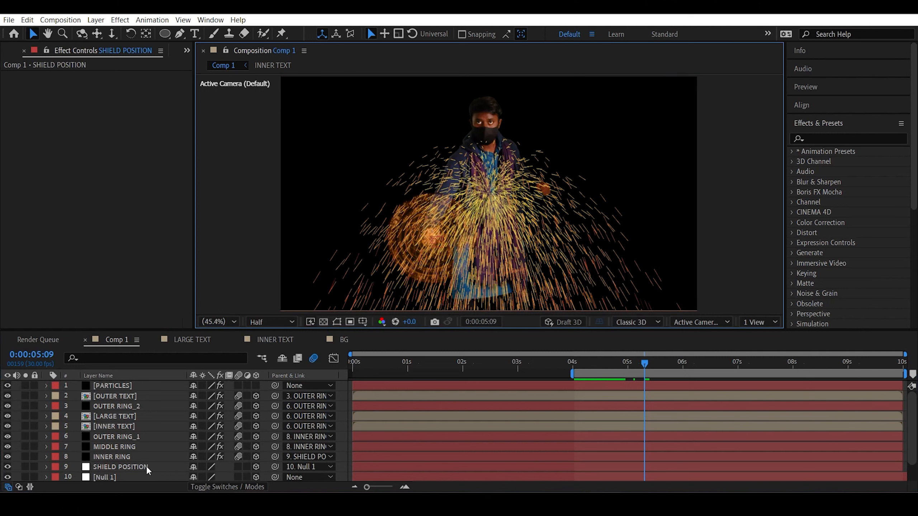
{"action": "left_click", "coordinate": [576, 192]}
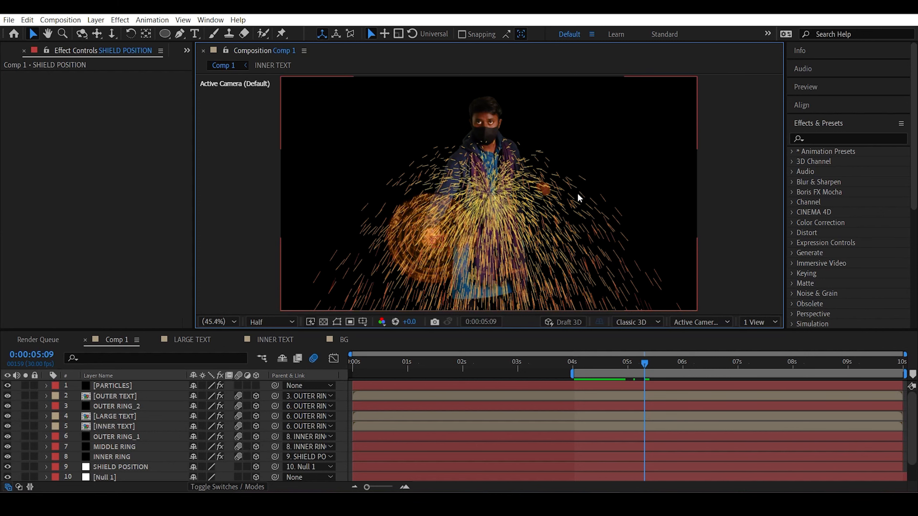
{"action": "left_click", "coordinate": [614, 453]}
- Copy the X POSITION expression from the Notepad file "Particle world to null" into the particle producer's Position X on the PARTICLES layer
{"action": "key", "text": "alt+Tab"}
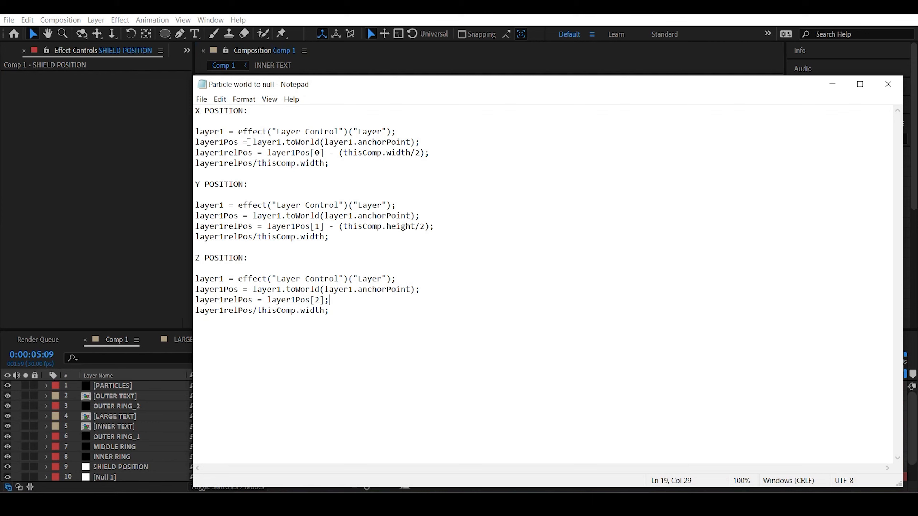
{"action": "left_click_drag", "start_coordinate": [330, 163], "coordinate": [183, 132]}
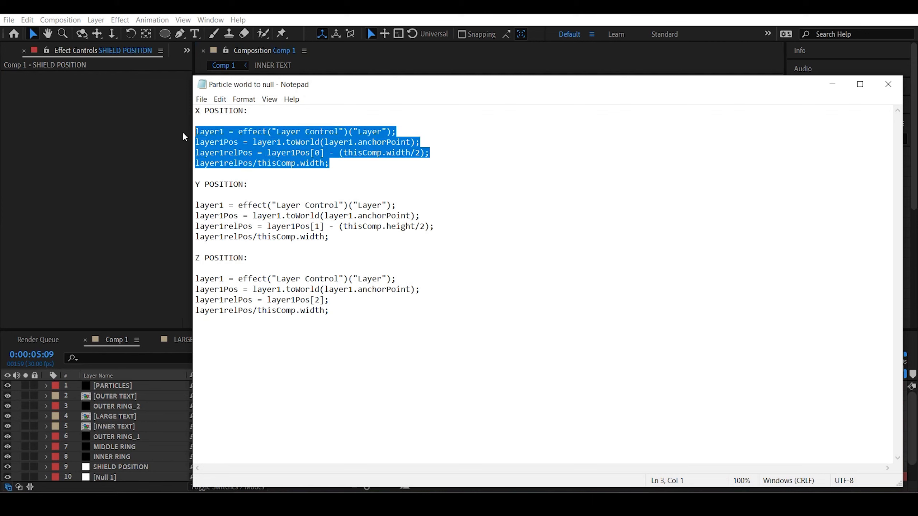
{"action": "left_click", "coordinate": [117, 384]}
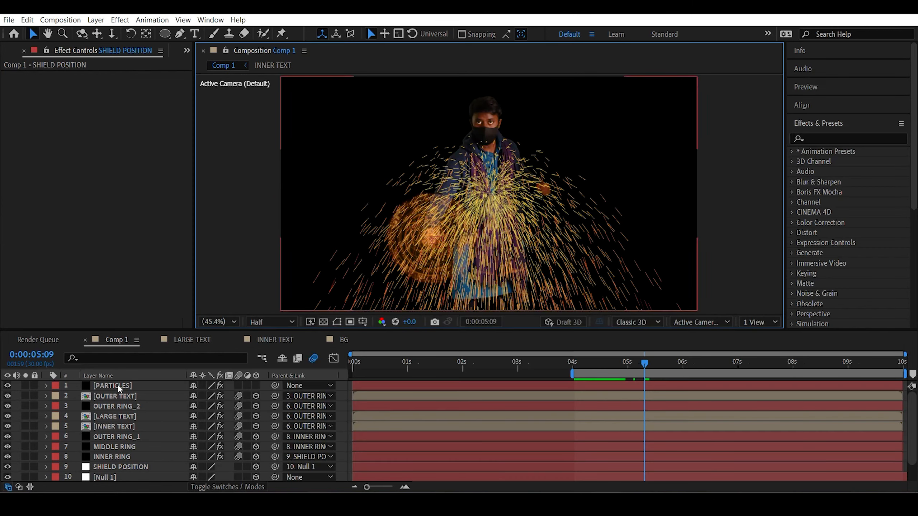
{"action": "left_click", "coordinate": [16, 117]}
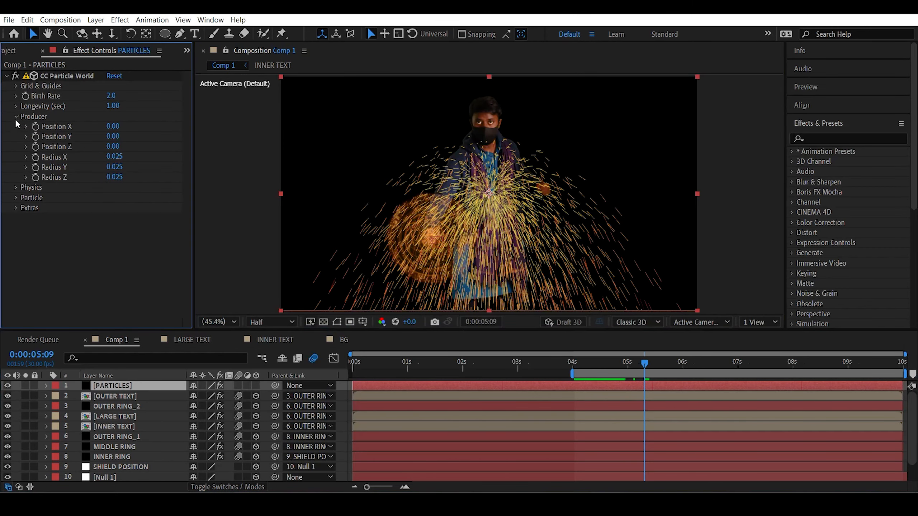
{"action": "left_click", "coordinate": [34, 127], "text": "alt"}
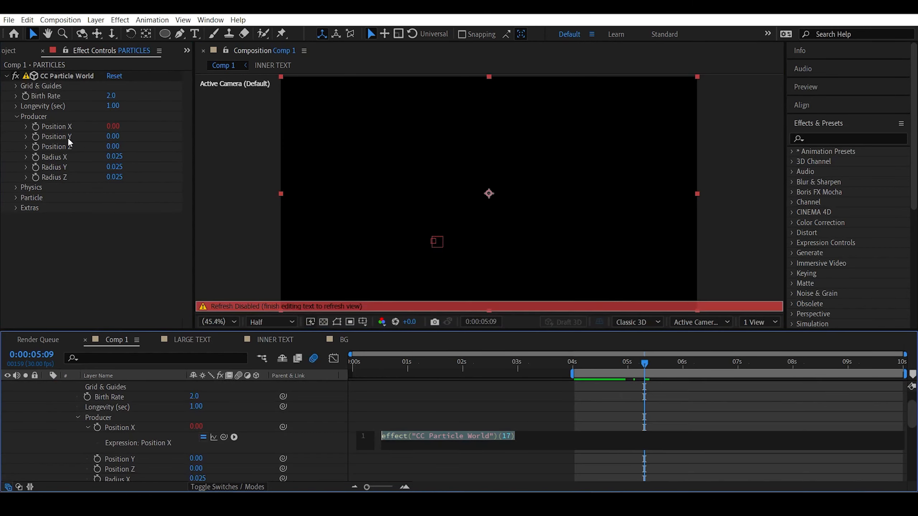
{"action": "key", "text": "ctrl+v"}
{"action": "left_click", "coordinate": [443, 417]}
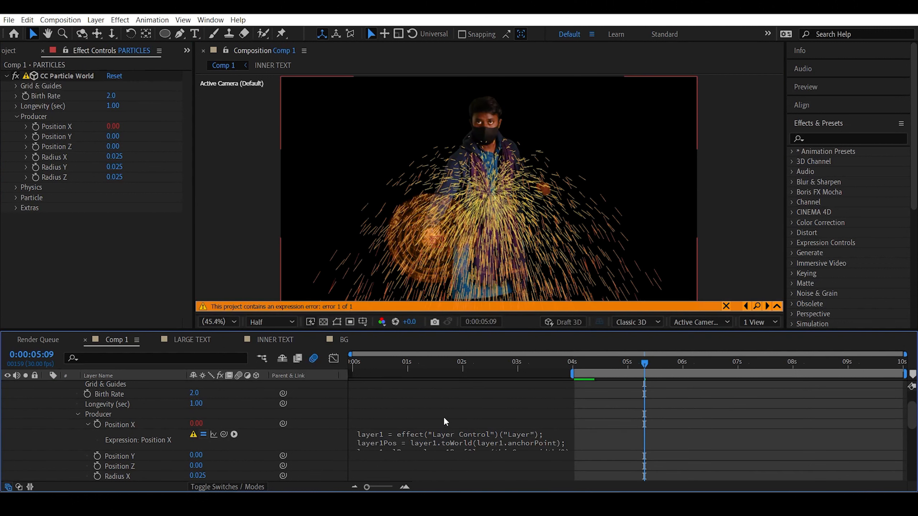
- Copy the Y POSITION expression from the Notepad file and apply it to the particle producer's Position Y
{"action": "scroll", "coordinate": [58, 442], "scroll_direction": "down", "scroll_amount": 2}
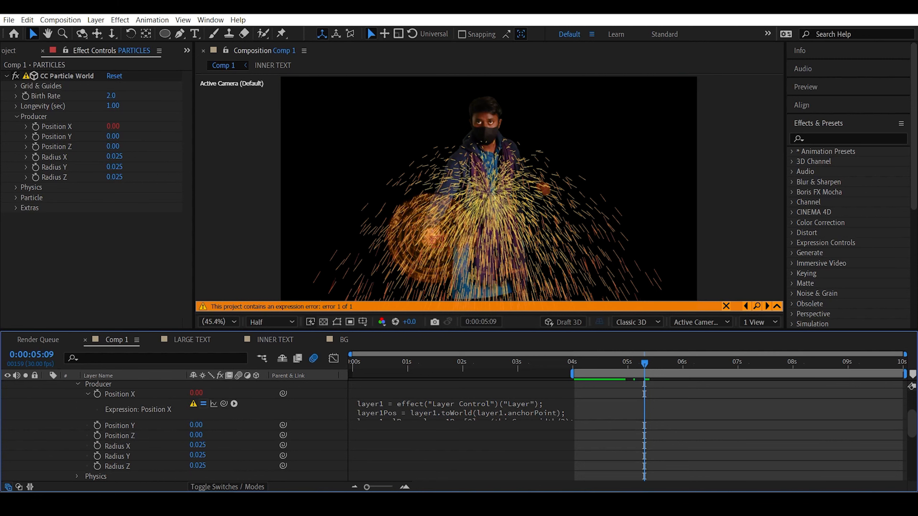
{"action": "key", "text": "alt+Tab"}
{"action": "left_click_drag", "start_coordinate": [339, 250], "coordinate": [181, 208]}
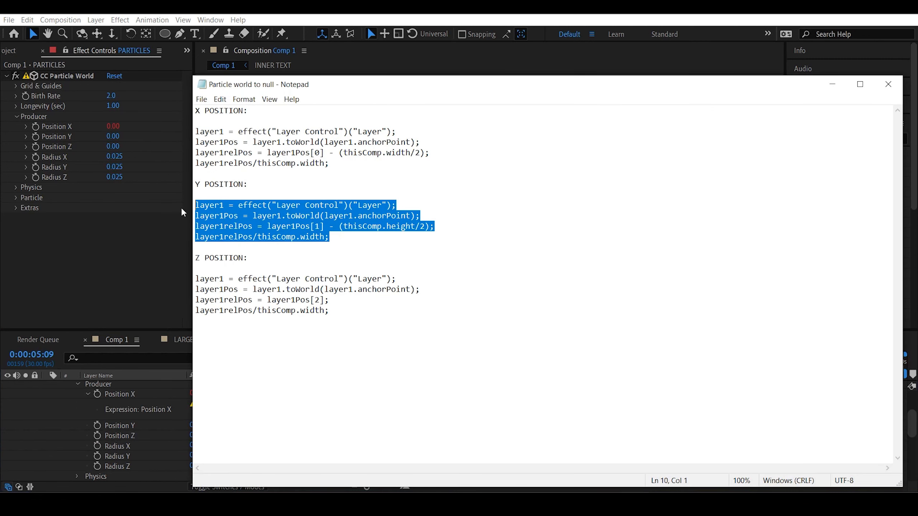
{"action": "key", "text": "alt+Tab"}
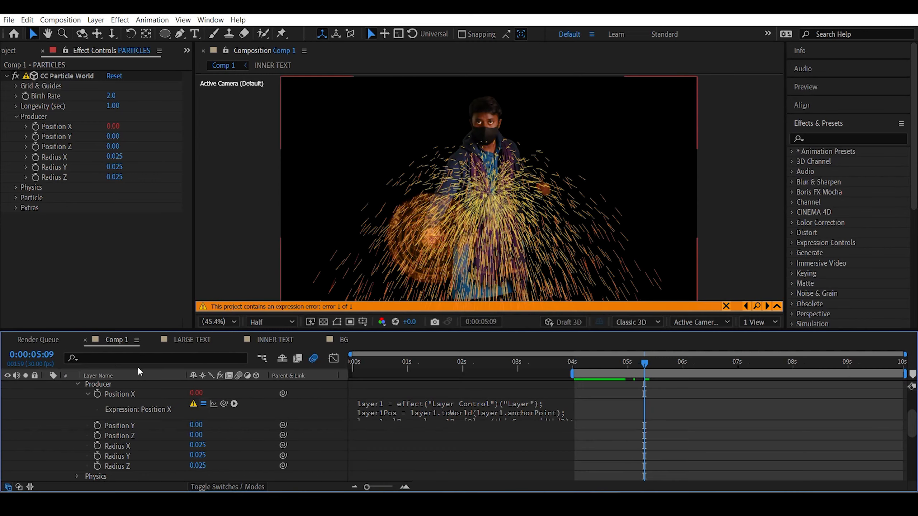
{"action": "left_click", "coordinate": [97, 426], "text": "alt"}
{"action": "key", "text": "ctrl+v"}
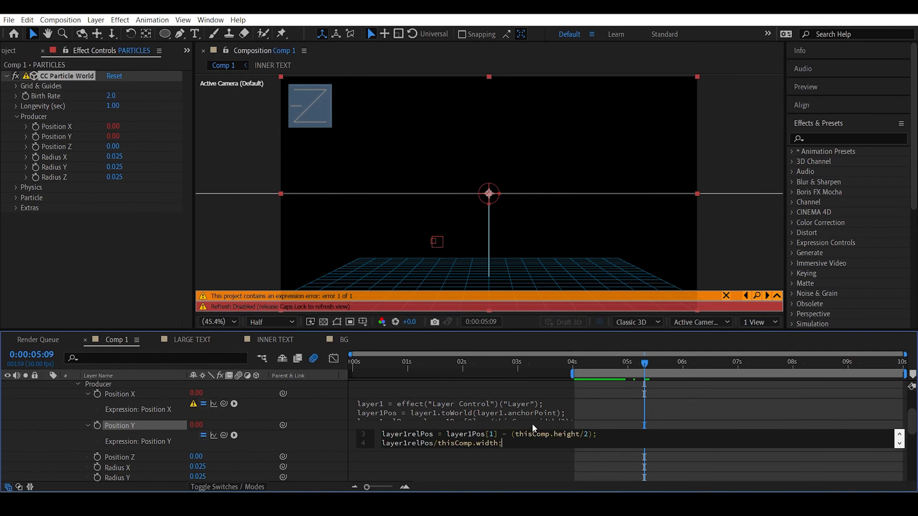
{"action": "key", "text": "KP_Enter"}
{"action": "key", "text": "Caps_Lock"}
- Copy the Z POSITION expression from the Notepad file and apply it to the particle producer's Position Z
{"action": "key", "text": "alt+Tab"}
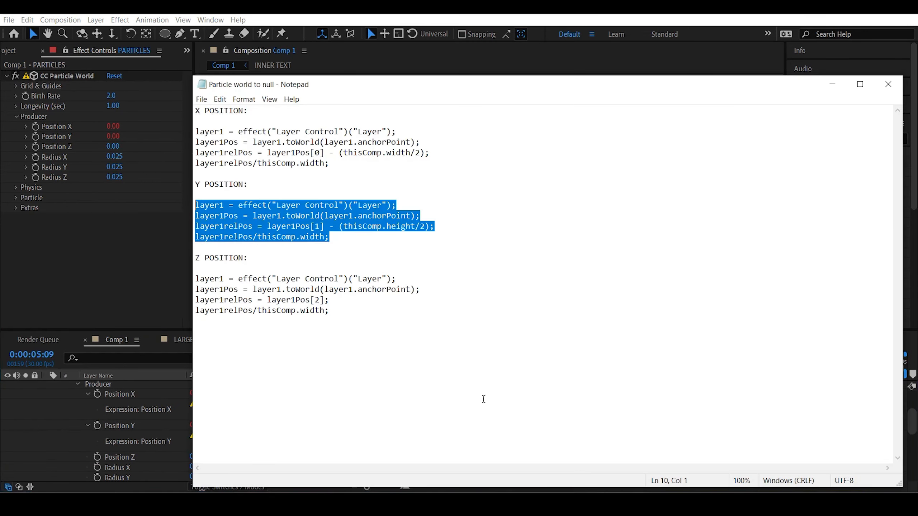
{"action": "left_click_drag", "start_coordinate": [329, 310], "coordinate": [175, 286]}
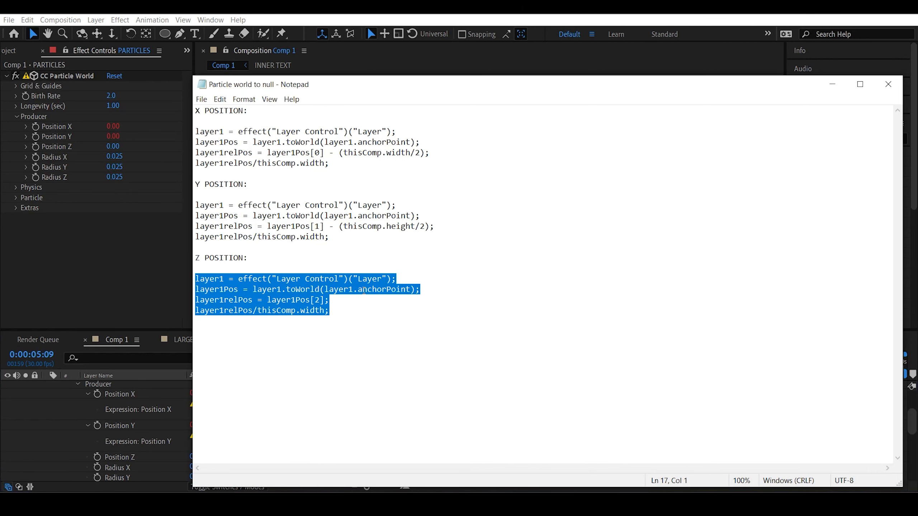
{"action": "key", "text": "ctrl+c"}
{"action": "key", "text": "alt+Tab"}
{"action": "left_click", "coordinate": [97, 457], "text": "alt"}
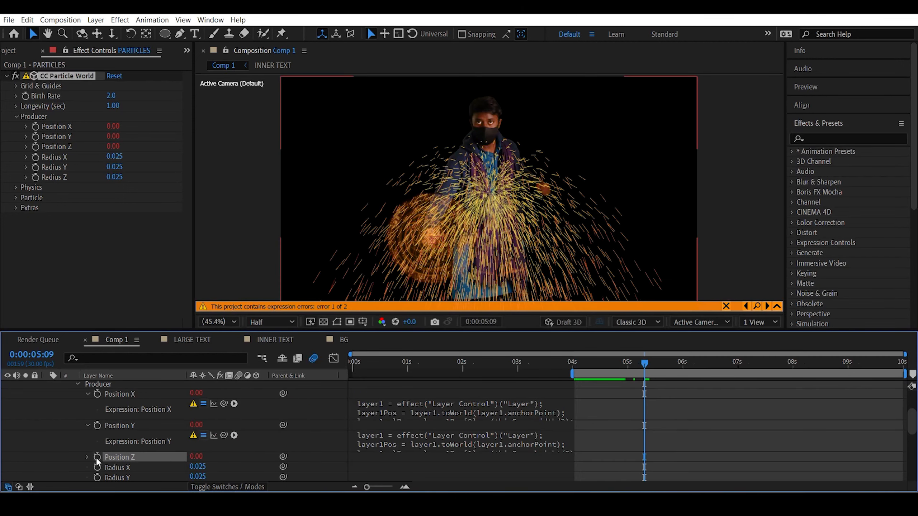
{"action": "key", "text": "Caps_Lock"}
{"action": "key", "text": "ctrl+v"}
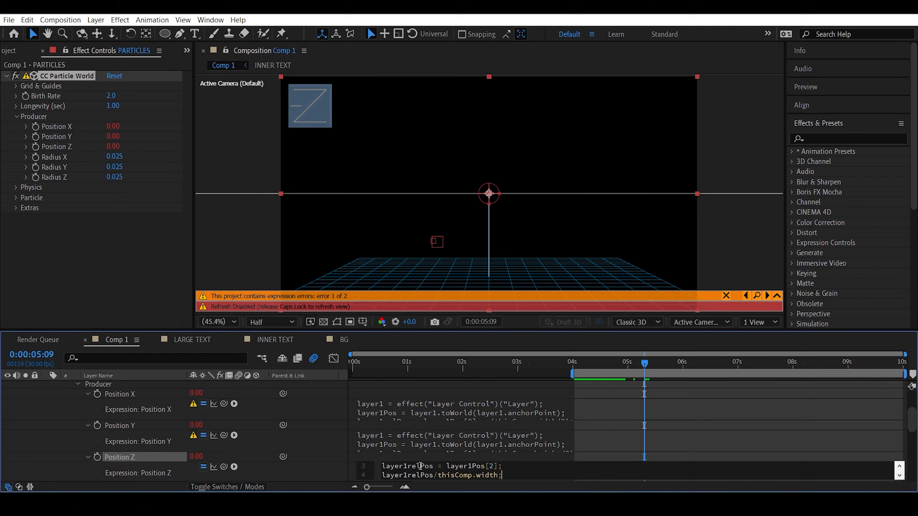
{"action": "left_click", "coordinate": [528, 457]}
{"action": "key", "text": "Caps_Lock"}
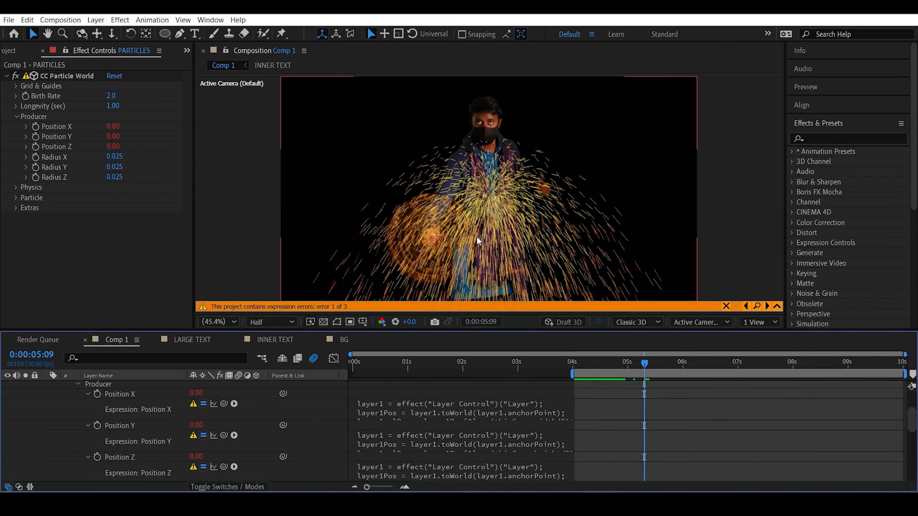
- Find the Layer Control expression effect and add it above CC Particle World on the PARTICLES layer
{"action": "key", "text": "u"}
{"action": "left_click", "coordinate": [842, 138]}
{"action": "type", "text": "LAYER C"}
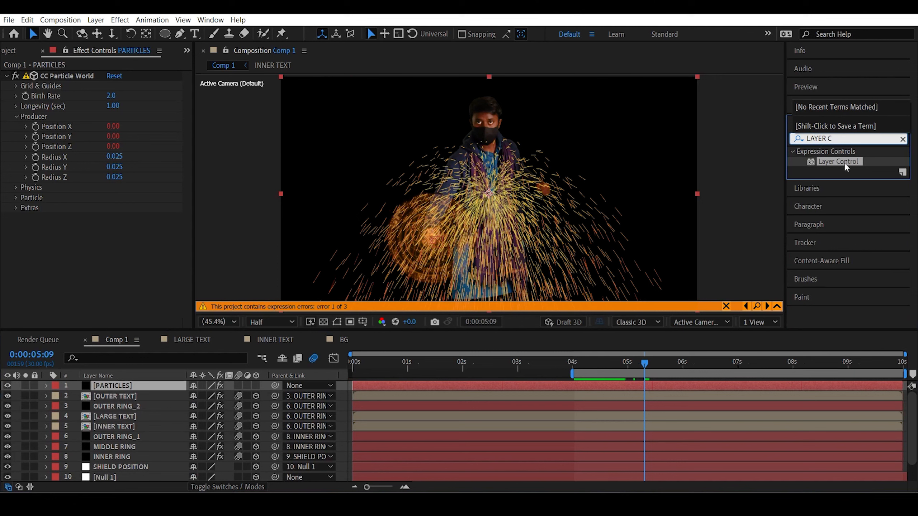
{"action": "left_click_drag", "start_coordinate": [846, 168], "coordinate": [58, 77]}
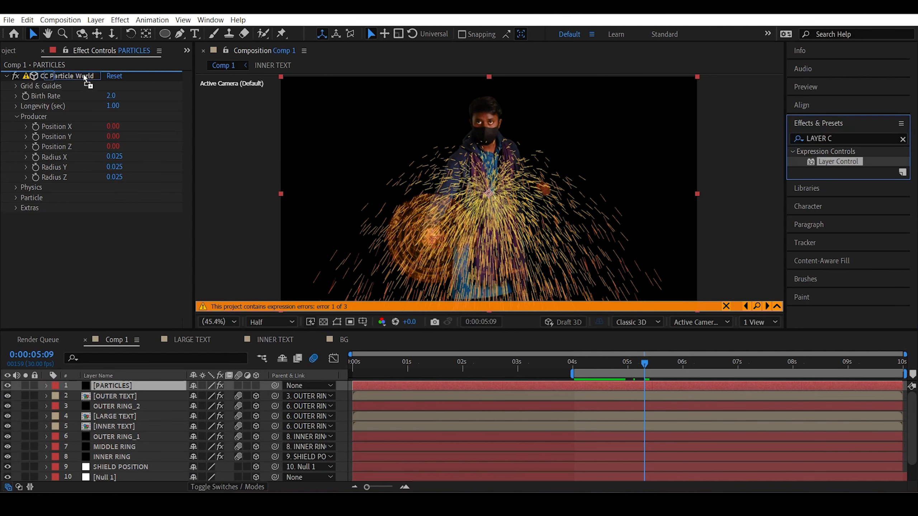
- Set the Layer Control's layer to SHIELD POSITION and preview the particle emission
{"action": "key", "text": "Caps_Lock"}
{"action": "left_click", "coordinate": [125, 86]}
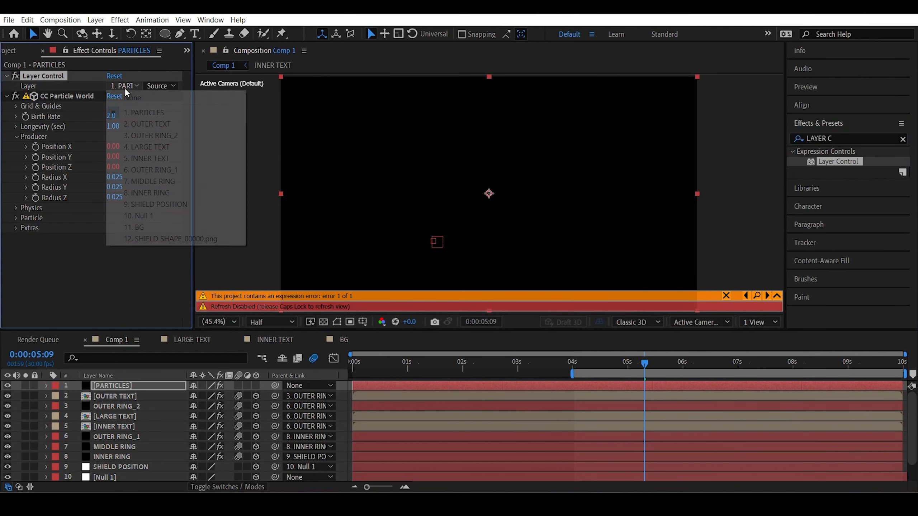
{"action": "left_click", "coordinate": [159, 205]}
{"action": "key", "text": "Caps_Lock"}
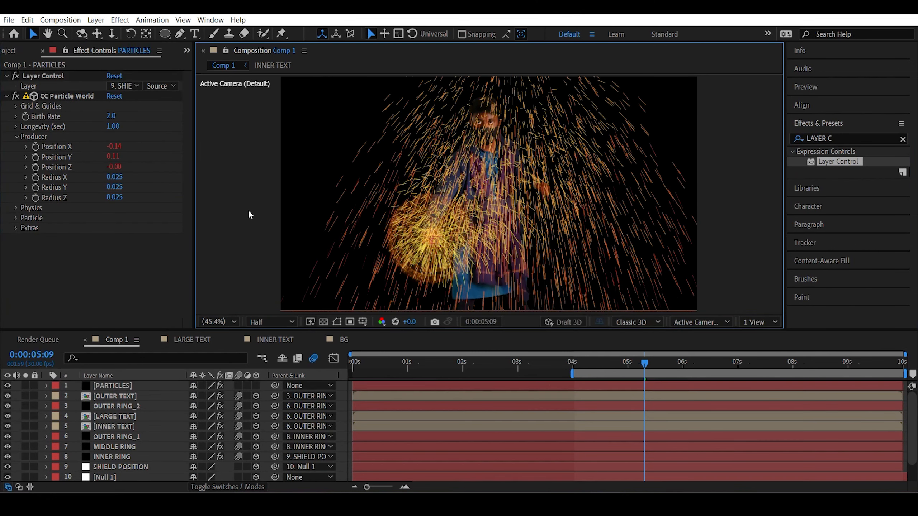
{"action": "key", "text": "space"}
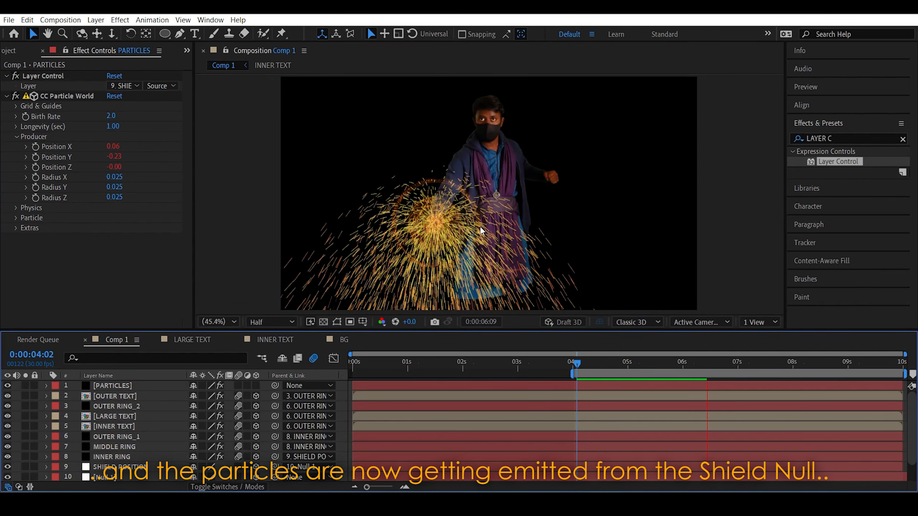
{"action": "key", "text": "space"}
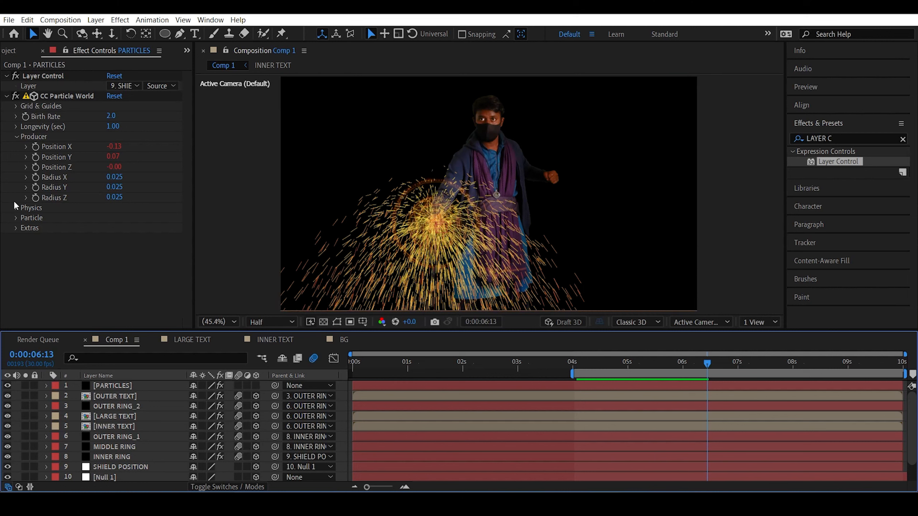
- Set the Velocity in CC Particle World's Physics settings to 0
{"action": "left_click", "coordinate": [16, 209]}
{"action": "left_click", "coordinate": [16, 208]}
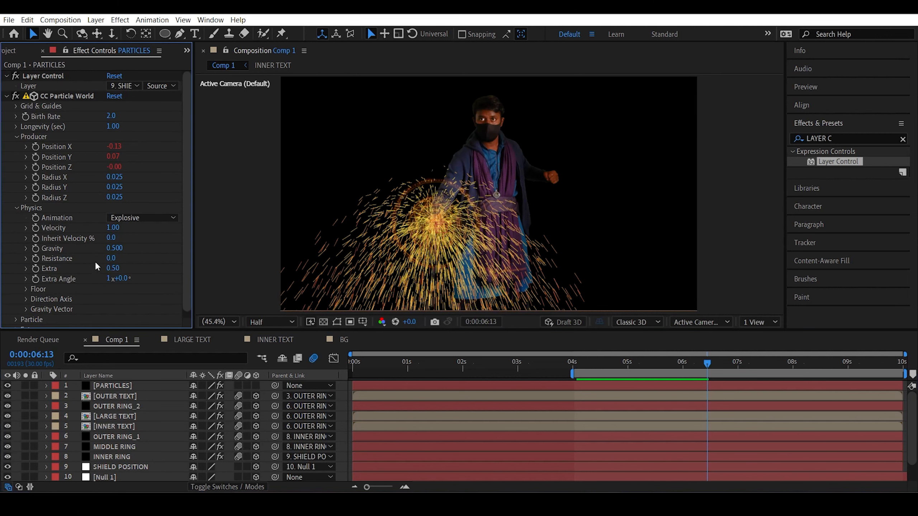
{"action": "left_click", "coordinate": [112, 228]}
{"action": "type", "text": "0"}
{"action": "key", "text": "Return"}
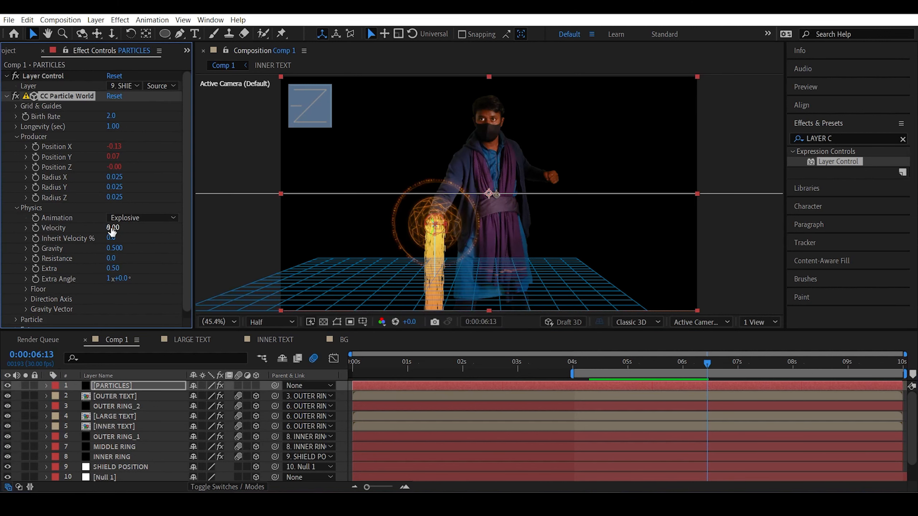
{"action": "left_click", "coordinate": [382, 251]}
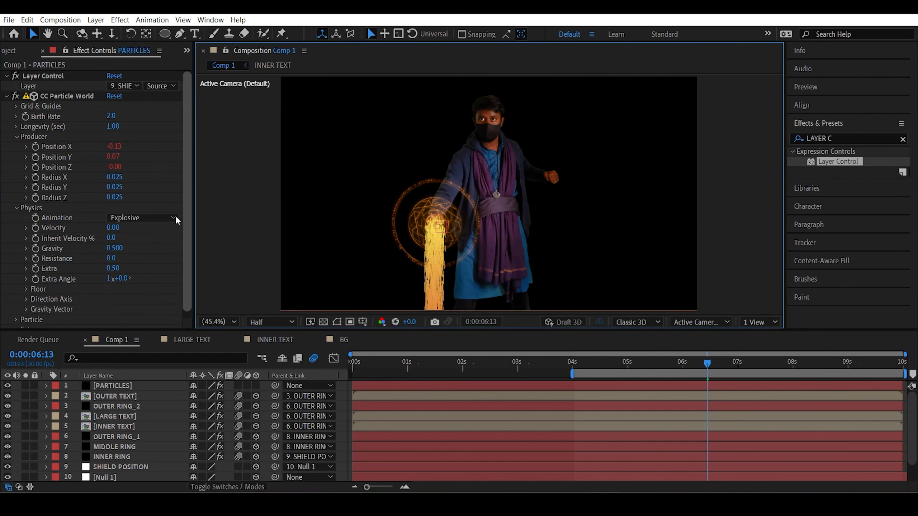
- Set the particle producer's Radius X and Radius Y to 0.105 and Radius Z to 0
{"action": "left_click_drag", "start_coordinate": [109, 177], "coordinate": [118, 187]}
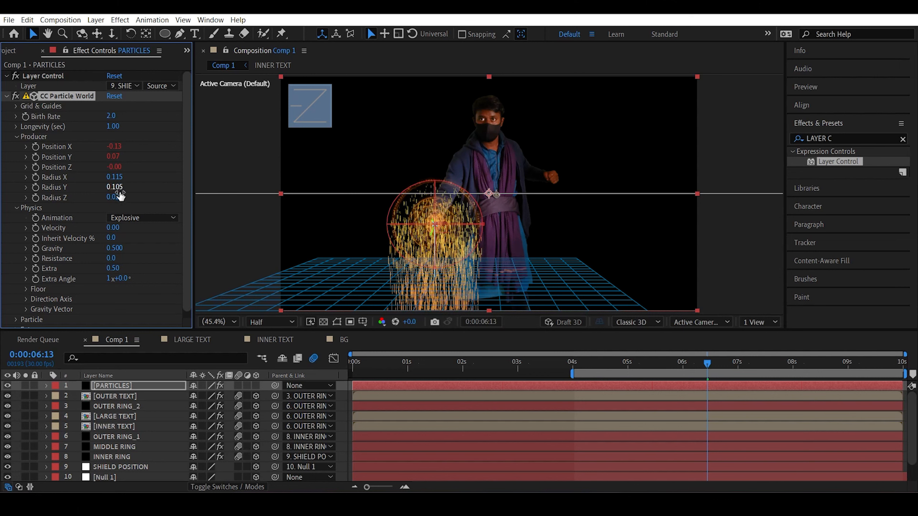
{"action": "left_click", "coordinate": [119, 177]}
{"action": "type", "text": "0.105"}
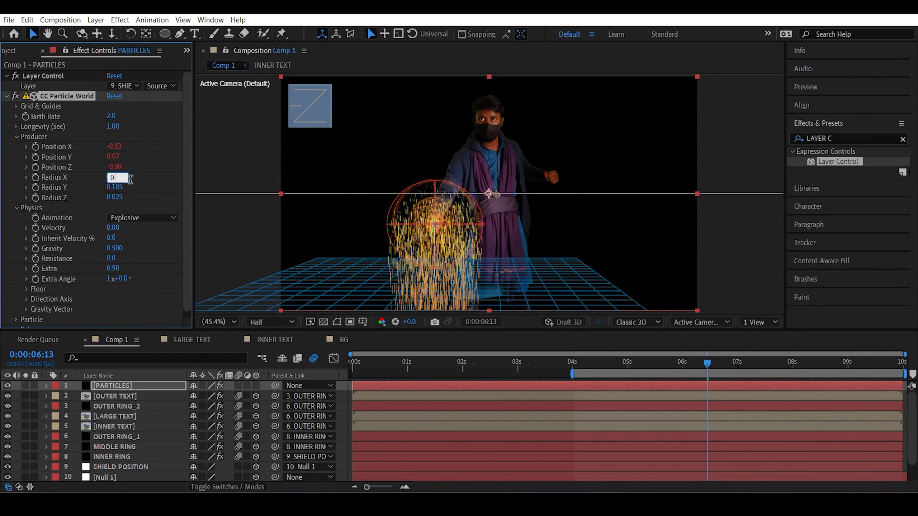
{"action": "key", "text": "Return"}
{"action": "left_click", "coordinate": [220, 163]}
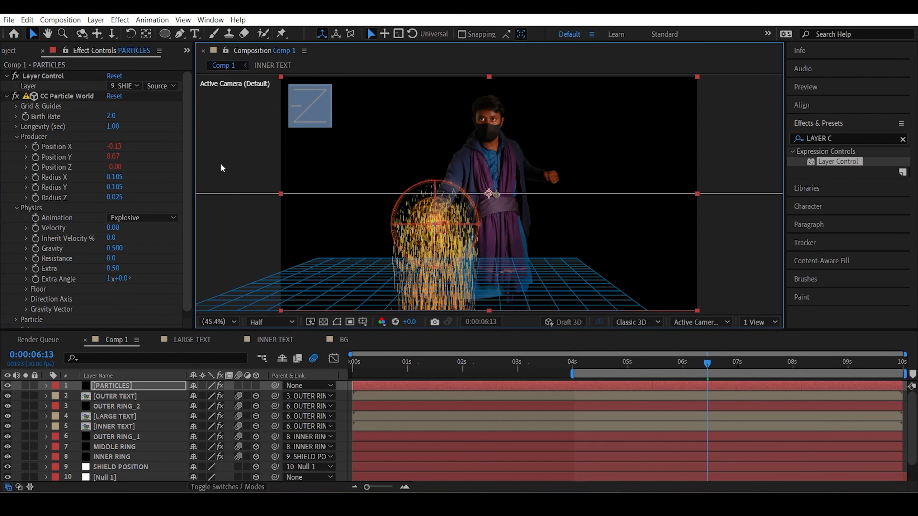
{"action": "left_click_drag", "start_coordinate": [119, 198], "coordinate": [116, 198]}
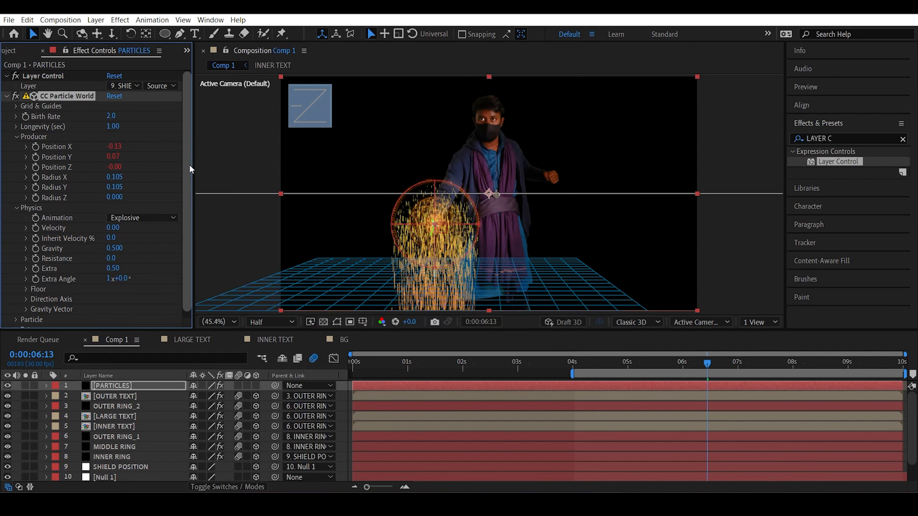
{"action": "left_click", "coordinate": [228, 150]}
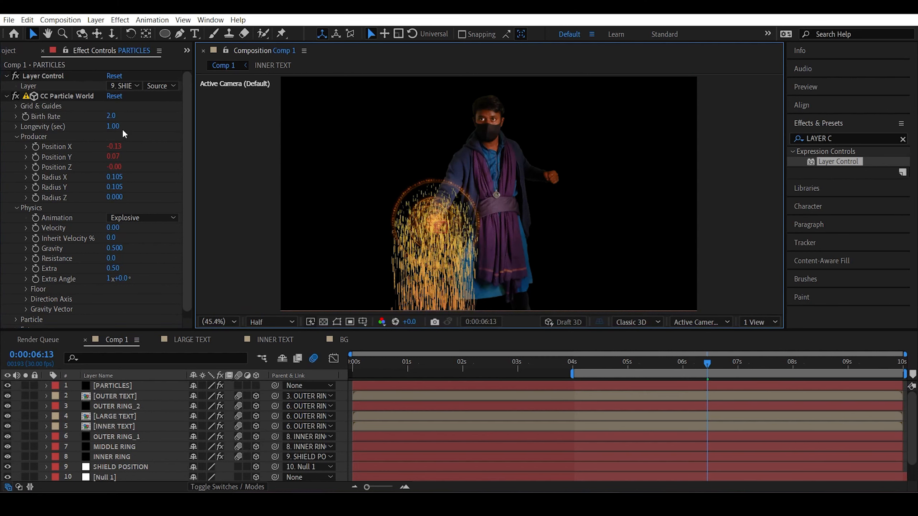
- Set the Birth Rate of CC Particle World to 0.2
{"action": "left_click", "coordinate": [111, 115]}
{"action": "type", "text": "0."}
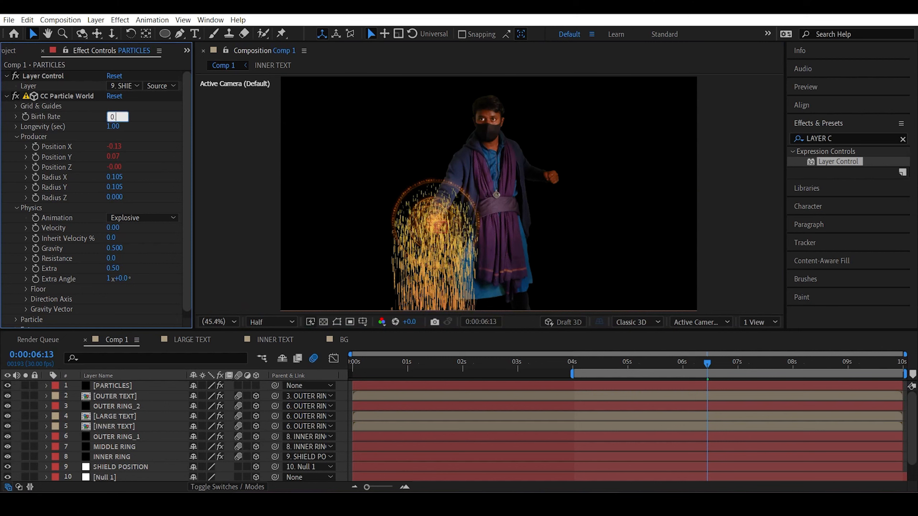
{"action": "type", "text": "2"}
{"action": "key", "text": "Return"}
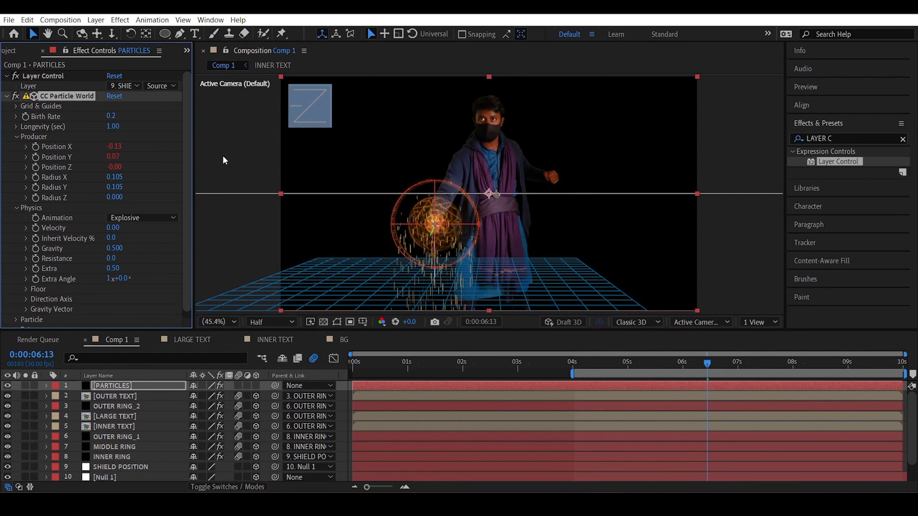
{"action": "left_click", "coordinate": [223, 155]}
- Preview the particle emission from about the four-second mark to check when the sparks start relative to the shield
{"action": "left_click", "coordinate": [580, 363]}
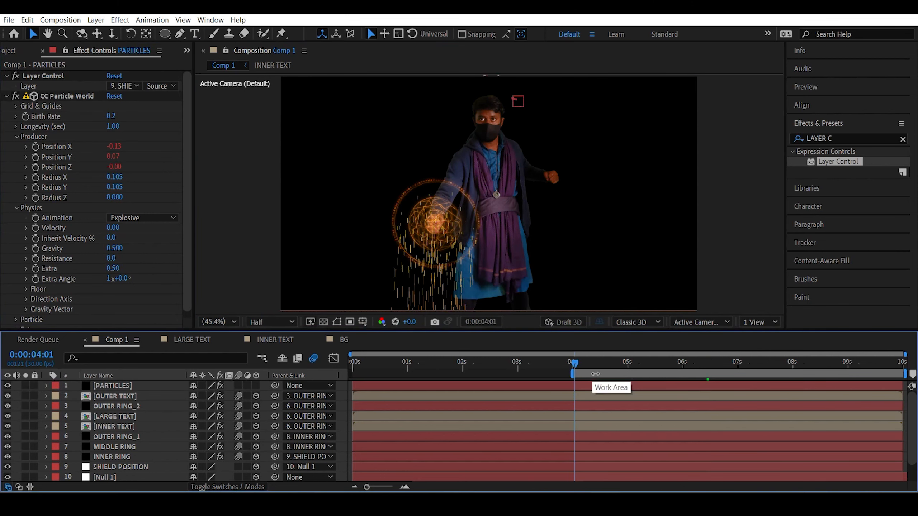
{"action": "key", "text": "space"}
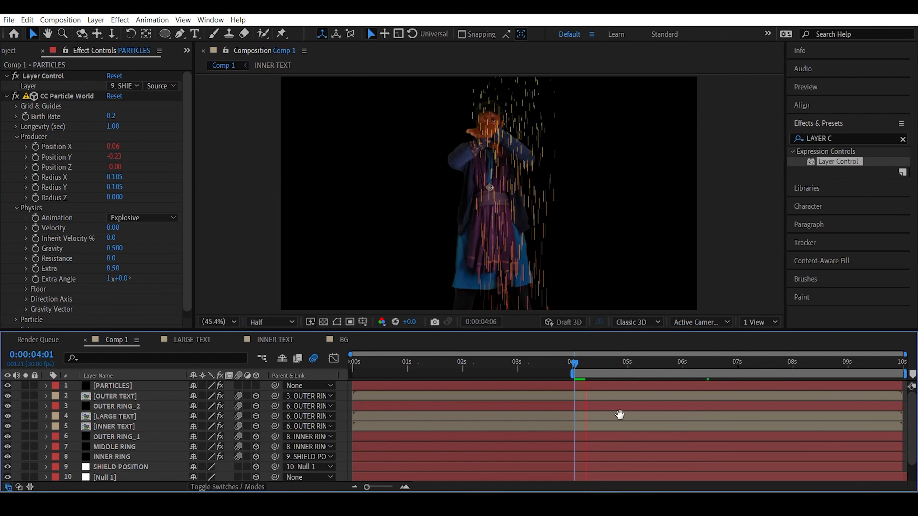
{"action": "key", "text": "space"}
{"action": "left_click", "coordinate": [590, 363]}
{"action": "key", "text": "space"}
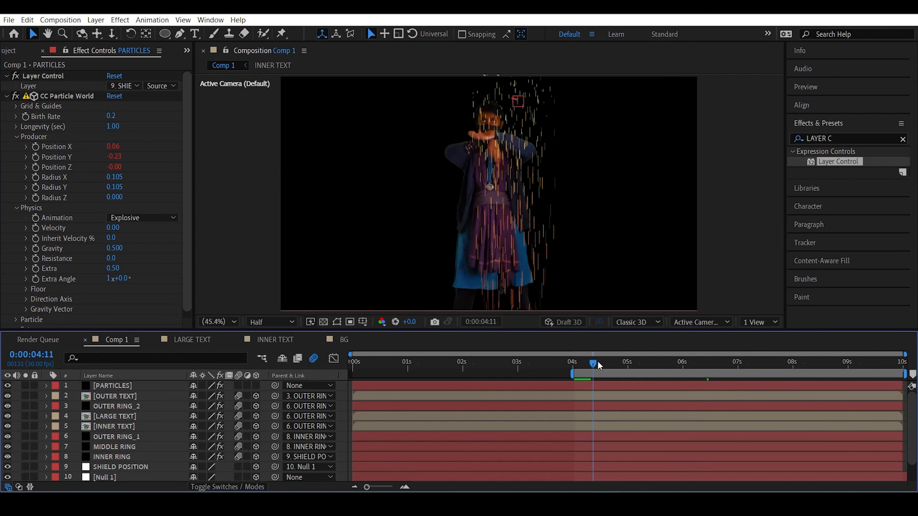
- Reveal the INNER RING opacity keyframes and, at the first one (0:00:04:19), keyframe the PARTICLES layer's Birth Rate at 0
{"action": "left_click", "coordinate": [133, 458]}
{"action": "key", "text": "t"}
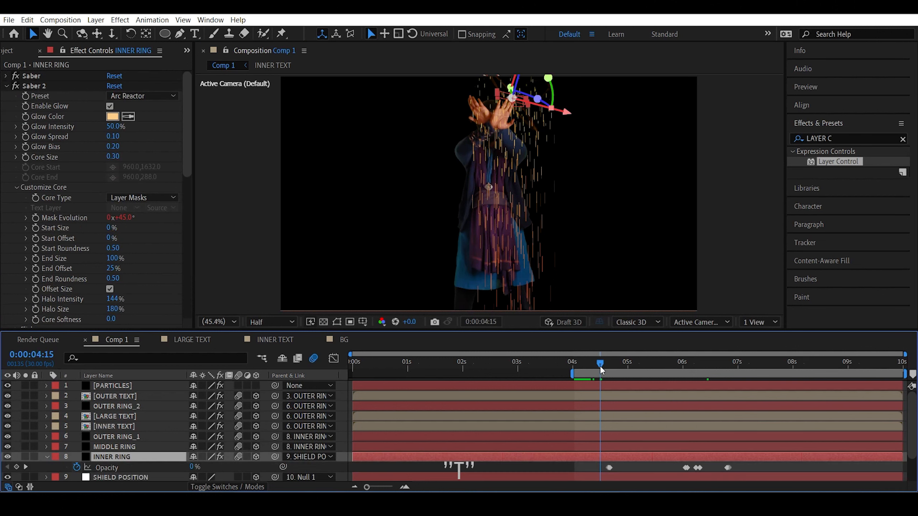
{"action": "left_click_drag", "start_coordinate": [599, 366], "coordinate": [608, 361]}
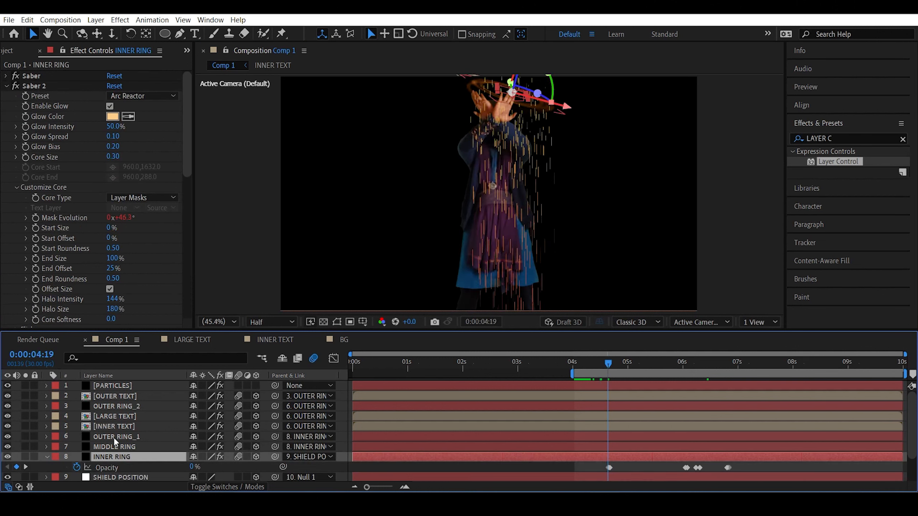
{"action": "left_click", "coordinate": [127, 385]}
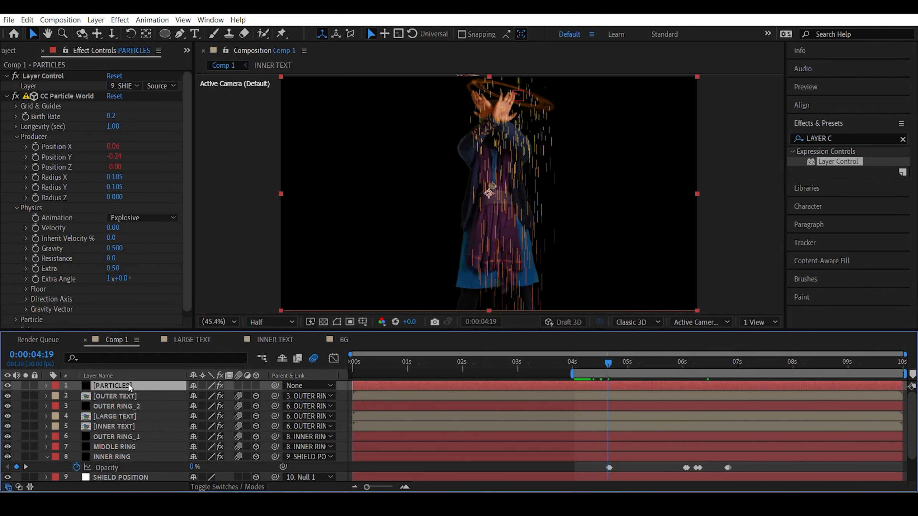
{"action": "left_click", "coordinate": [25, 116]}
{"action": "left_click", "coordinate": [117, 114]}
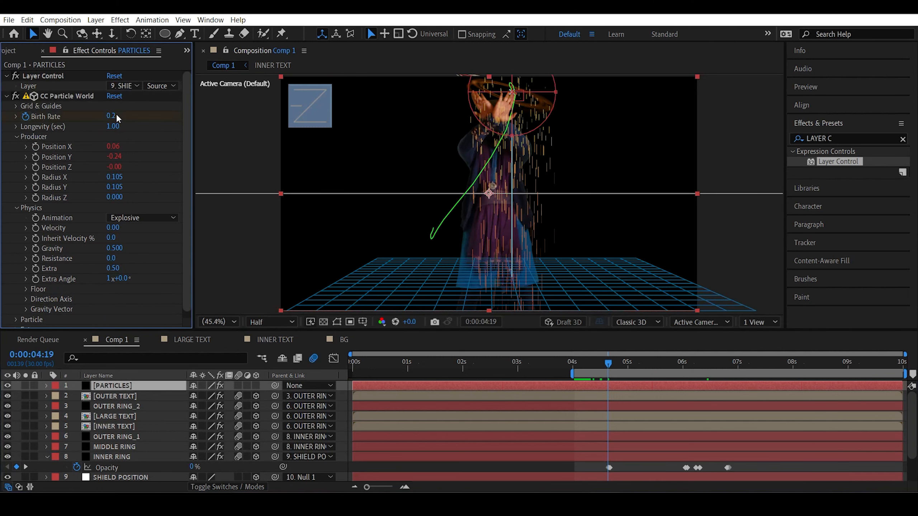
{"action": "type", "text": "0"}
{"action": "key", "text": "Return"}
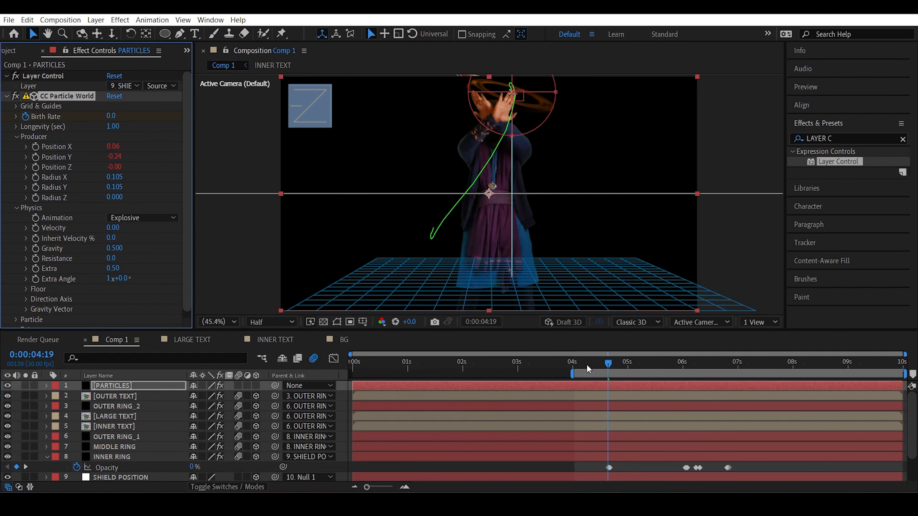
- Set the Birth Rate to 0.2 at 0:00:04:20 and preview the sparks through to the shield's disappearance
{"action": "left_click", "coordinate": [608, 363]}
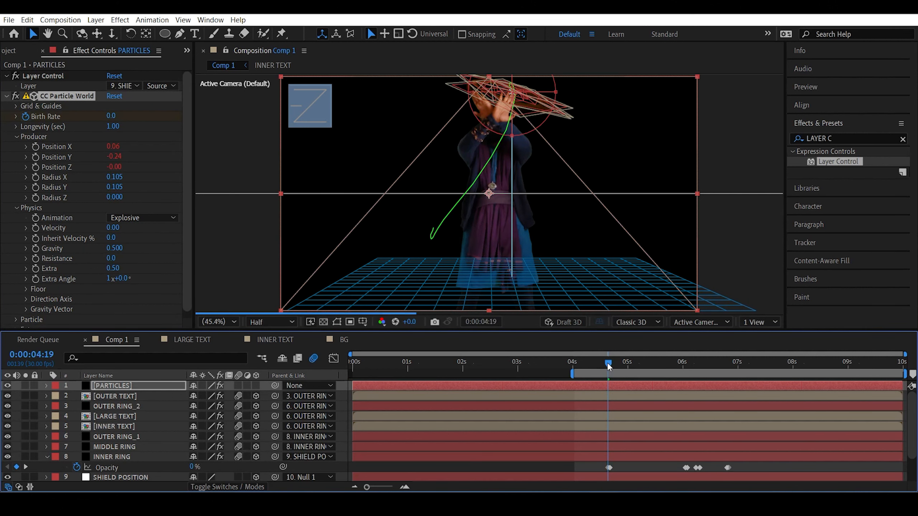
{"action": "left_click", "coordinate": [114, 116]}
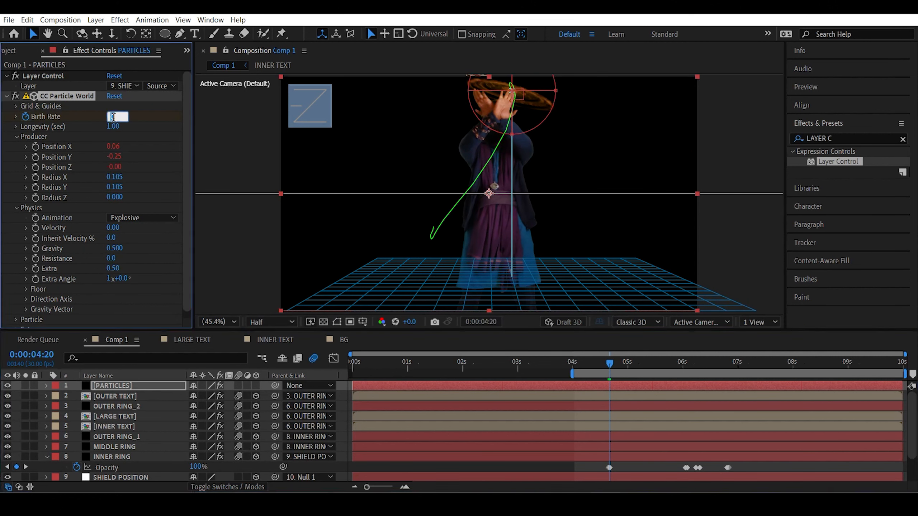
{"action": "type", "text": "0.2"}
{"action": "key", "text": "Return"}
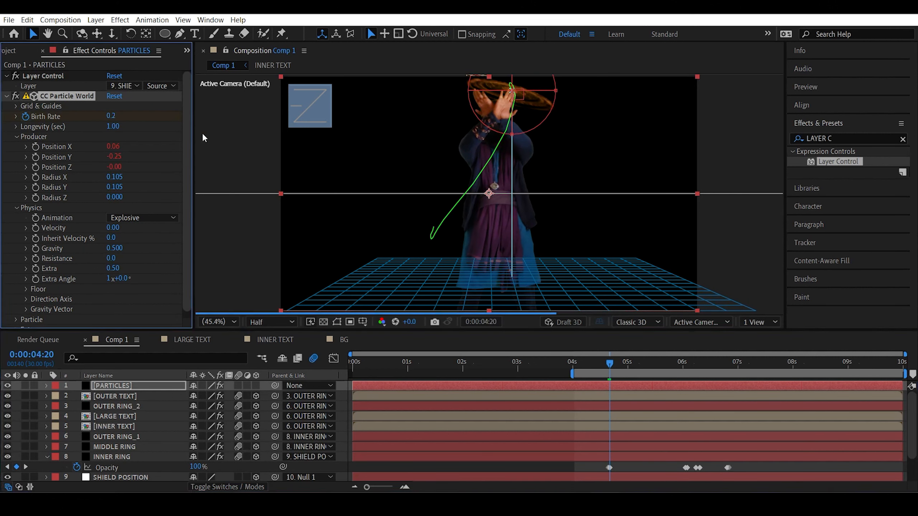
{"action": "key", "text": "space"}
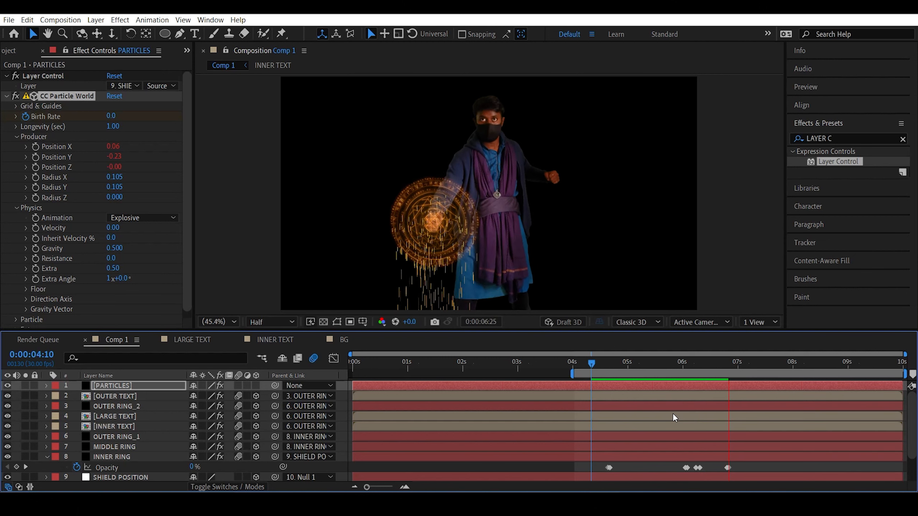
{"action": "key", "text": "space"}
- Keyframe the PARTICLES layer's Birth Rate at 0.2 at 0:00:06:24 and at 0 at 0:00:06:25
{"action": "left_click", "coordinate": [729, 362]}
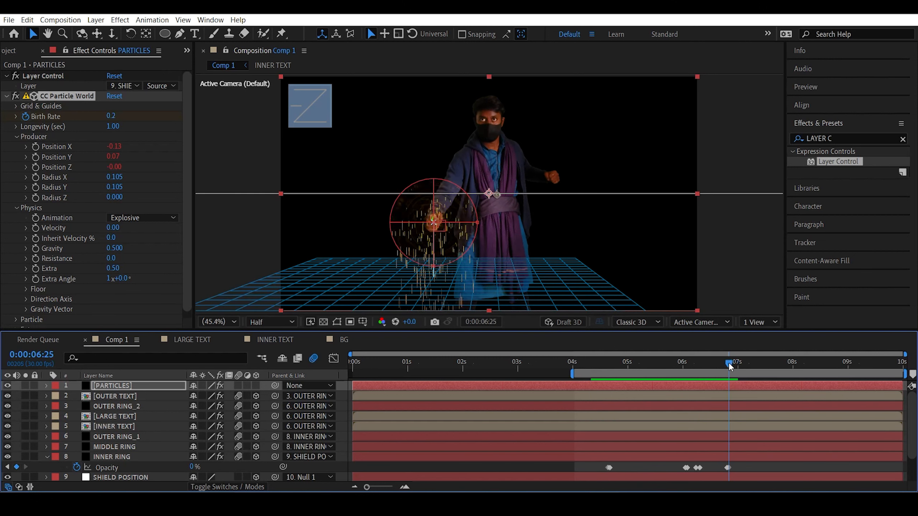
{"action": "left_click", "coordinate": [146, 386]}
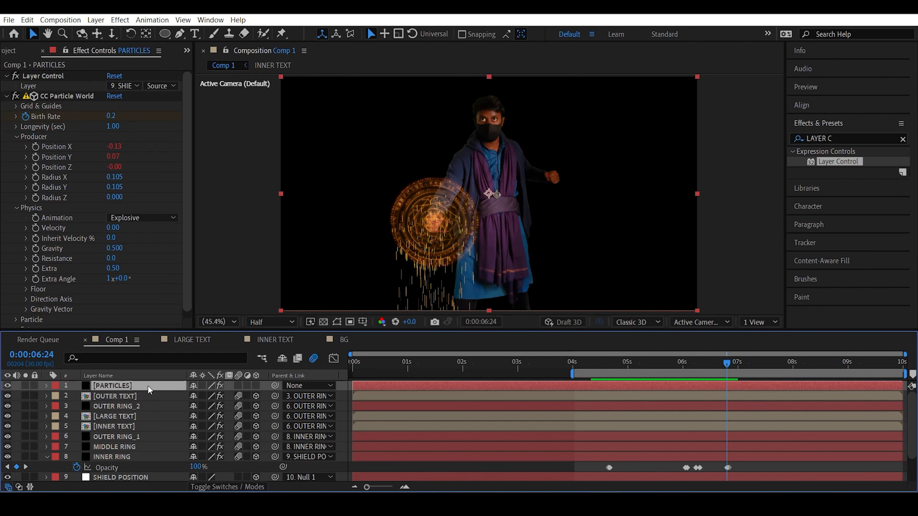
{"action": "key", "text": "u"}
{"action": "left_click", "coordinate": [17, 407]}
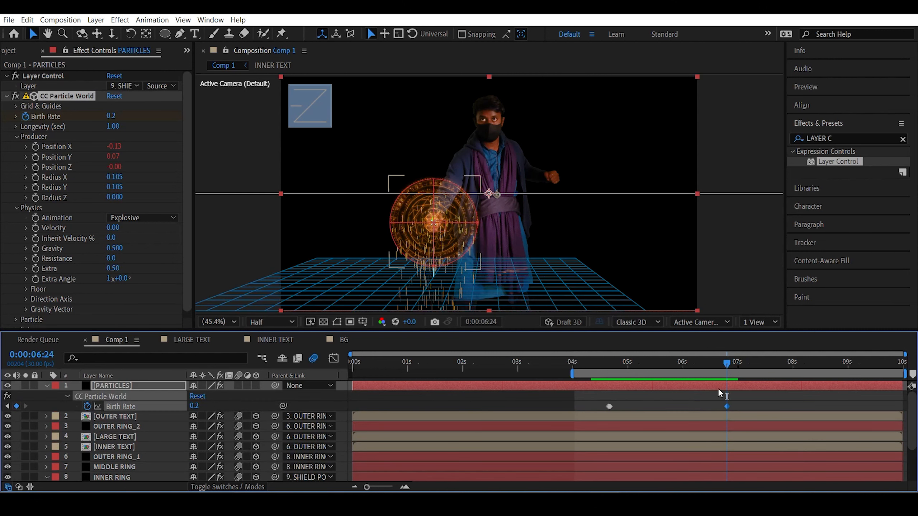
{"action": "left_click", "coordinate": [727, 362]}
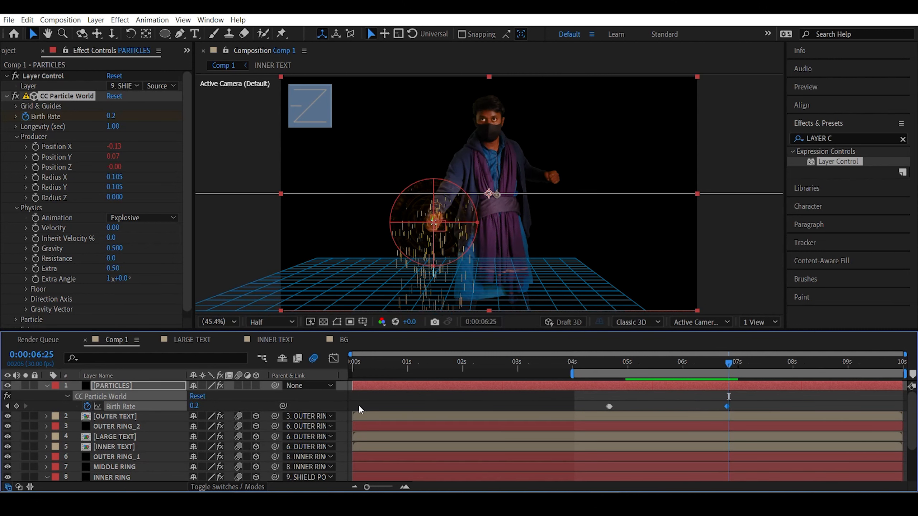
{"action": "left_click_drag", "start_coordinate": [198, 409], "coordinate": [188, 408]}
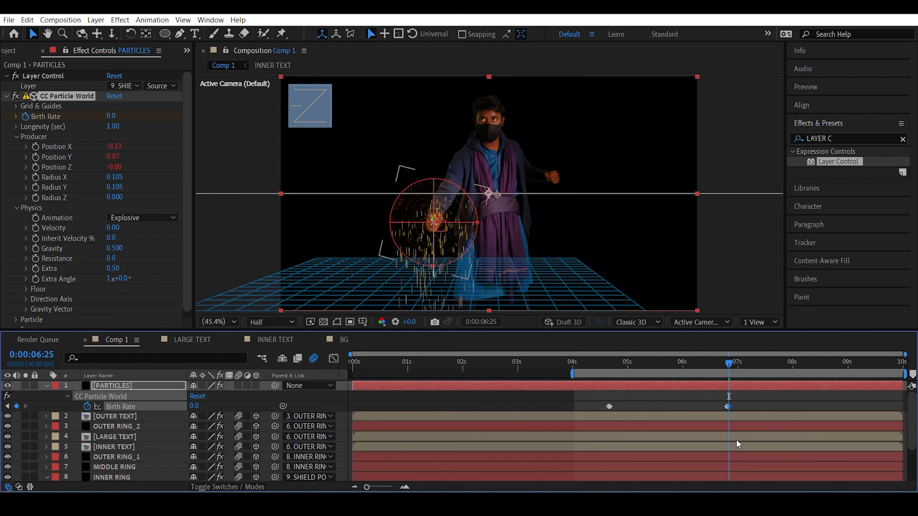
- Preview the composition repeatedly from 0:00:04:06 to check that the sparks start and stop with the shield
{"action": "key", "text": "space"}
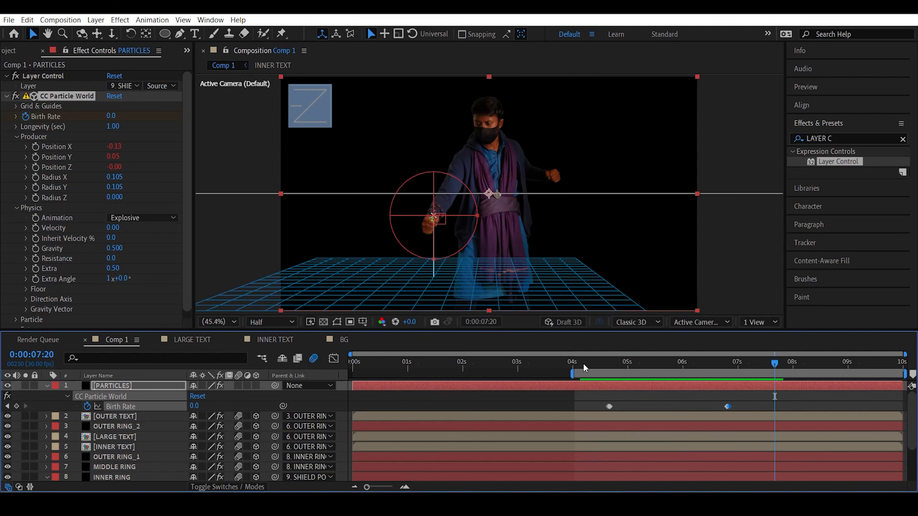
{"action": "left_click", "coordinate": [584, 363]}
{"action": "key", "text": "space"}
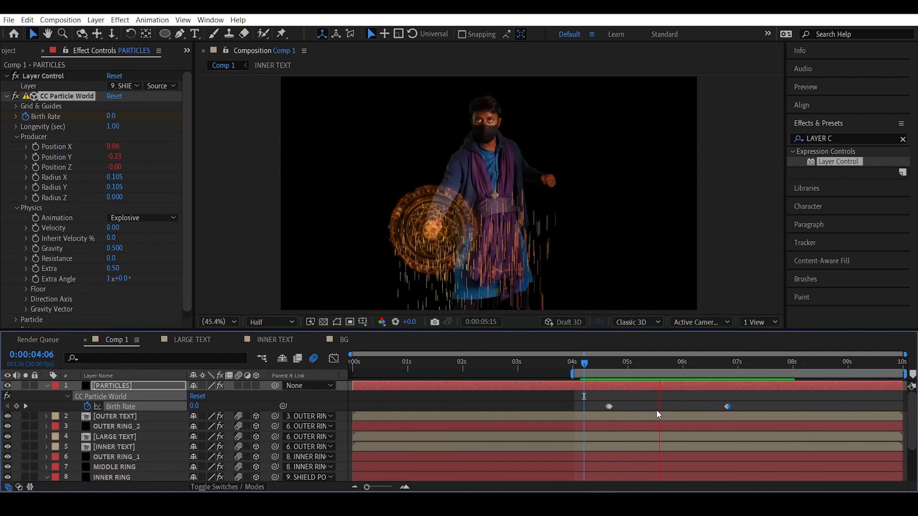
{"action": "key", "text": "space"}
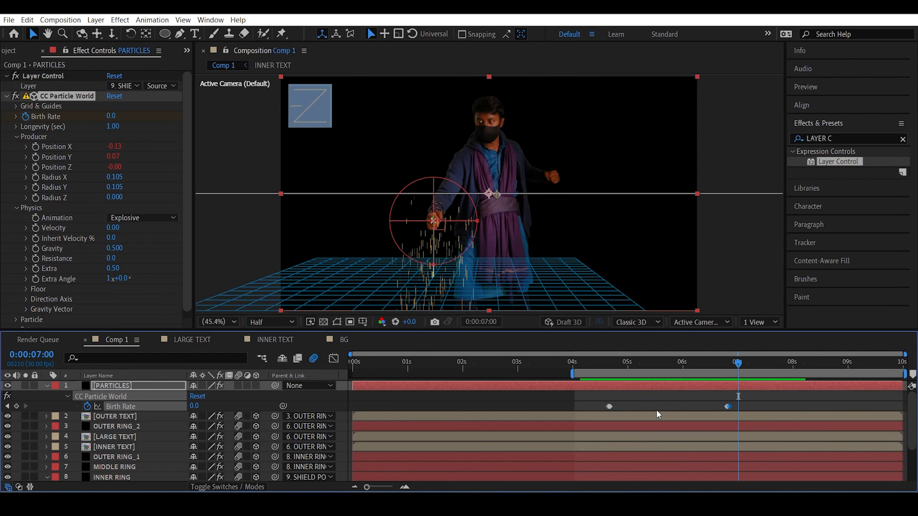
{"action": "left_click", "coordinate": [584, 362]}
{"action": "key", "text": "space"}
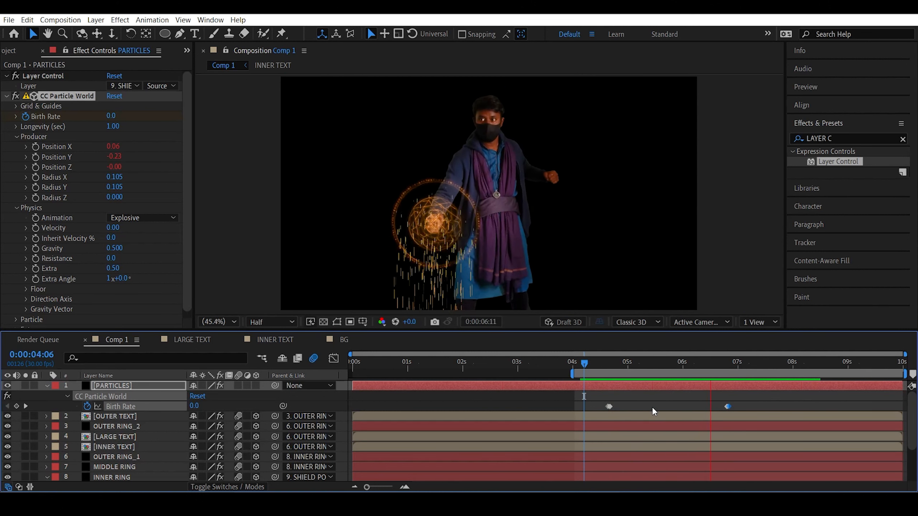
{"action": "key", "text": "space"}
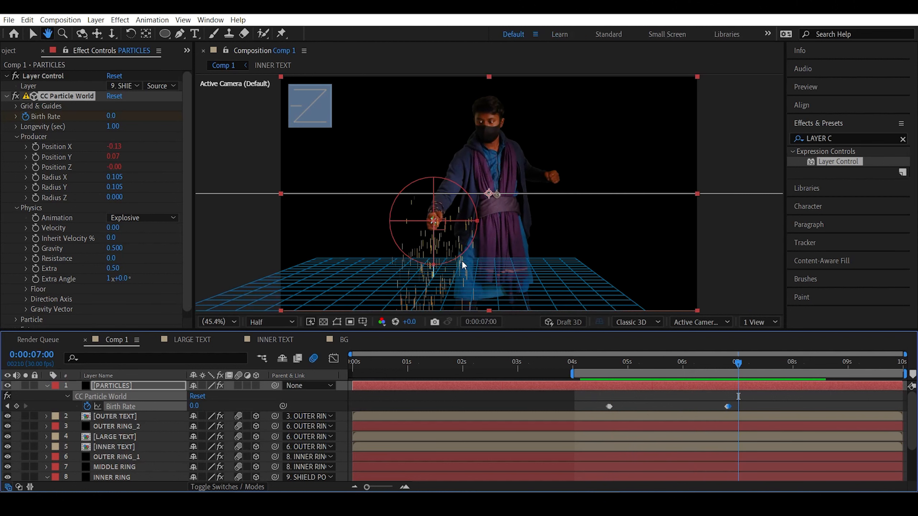
- Reveal the SHIELD POSITION layer's rotation keyframes and move the current time to the second set at 0:00:04:26
{"action": "left_click", "coordinate": [602, 365]}
{"action": "left_click_drag", "start_coordinate": [605, 363], "coordinate": [614, 365]}
{"action": "left_click_drag", "start_coordinate": [546, 175], "coordinate": [527, 218]}
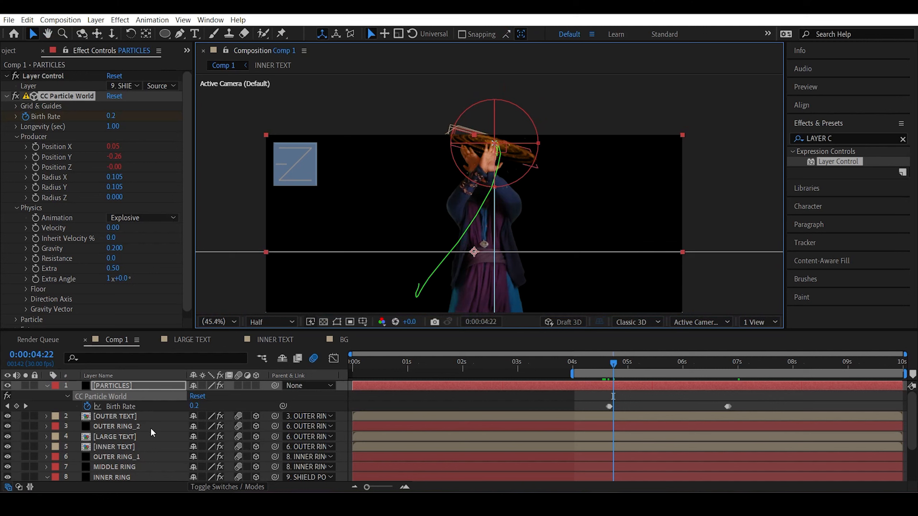
{"action": "scroll", "coordinate": [150, 428], "scroll_direction": "down", "scroll_amount": 1}
{"action": "left_click", "coordinate": [139, 467]}
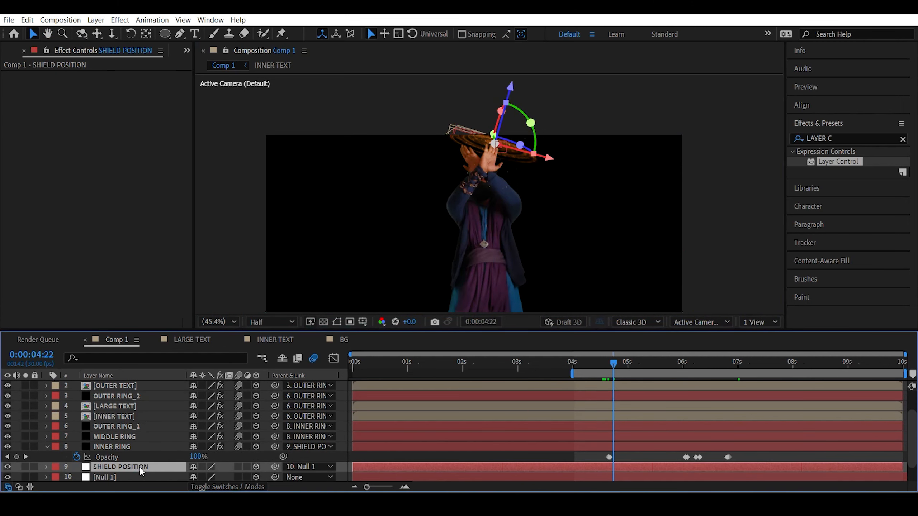
{"action": "key", "text": "u"}
{"action": "scroll", "coordinate": [611, 445], "scroll_direction": "down", "scroll_amount": 1}
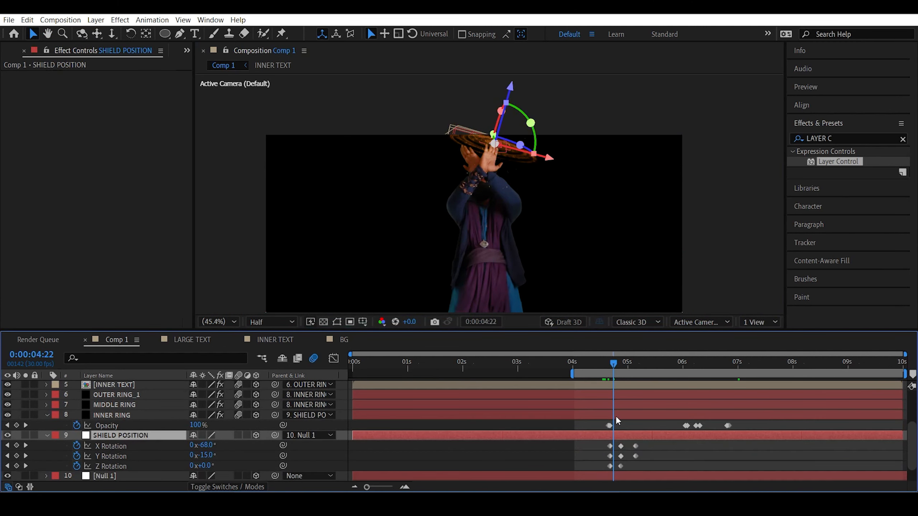
{"action": "left_click", "coordinate": [621, 365]}
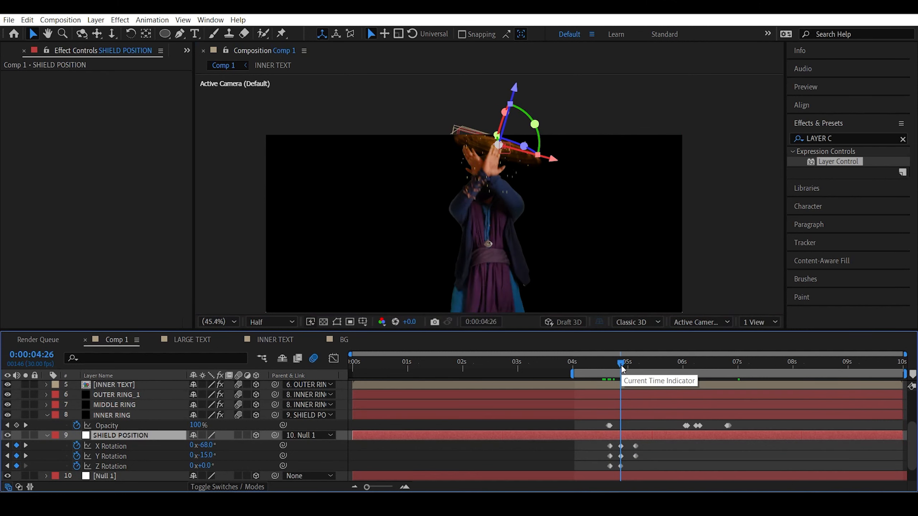
- Keyframe the particle producer's Radius X at 0.055 and Radius Y at 0.010 at 0:00:04:26
{"action": "scroll", "coordinate": [600, 426], "scroll_direction": "up", "scroll_amount": 3}
{"action": "left_click", "coordinate": [129, 385]}
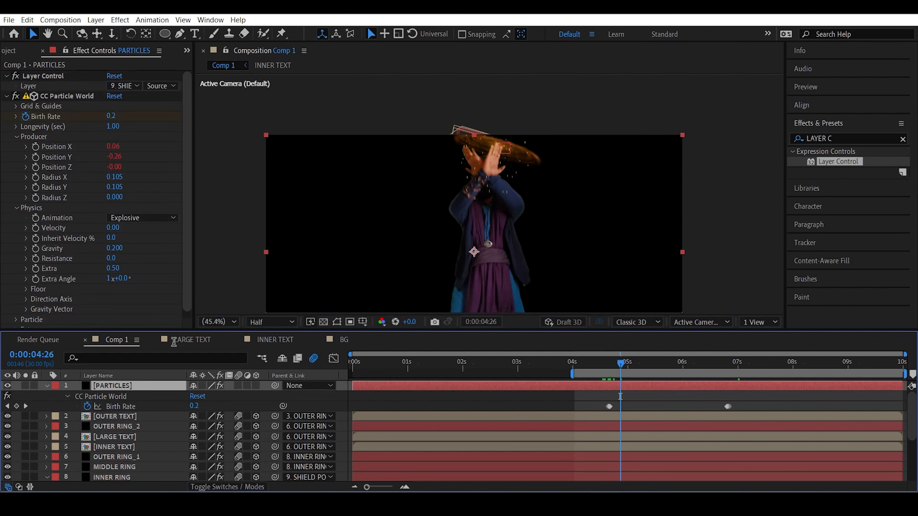
{"action": "left_click_drag", "start_coordinate": [115, 187], "coordinate": [107, 192]}
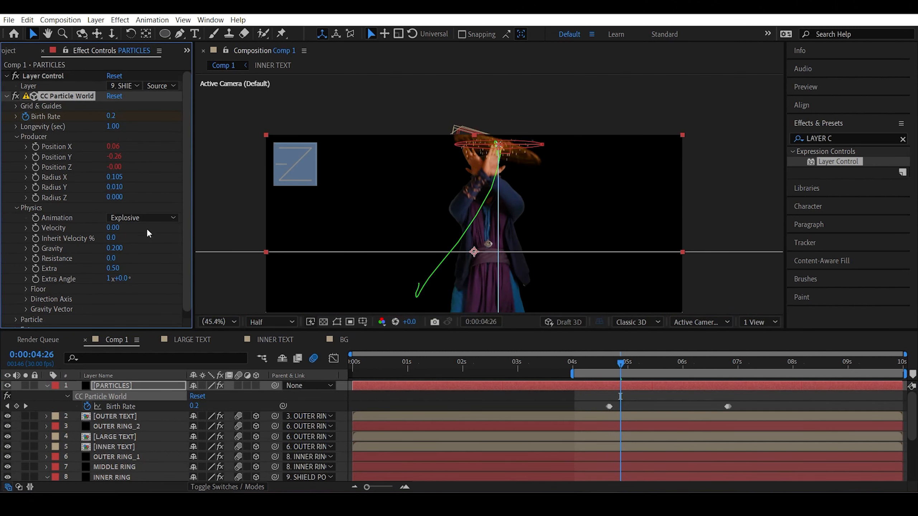
{"action": "left_click", "coordinate": [36, 187]}
{"action": "left_click_drag", "start_coordinate": [113, 177], "coordinate": [113, 178]}
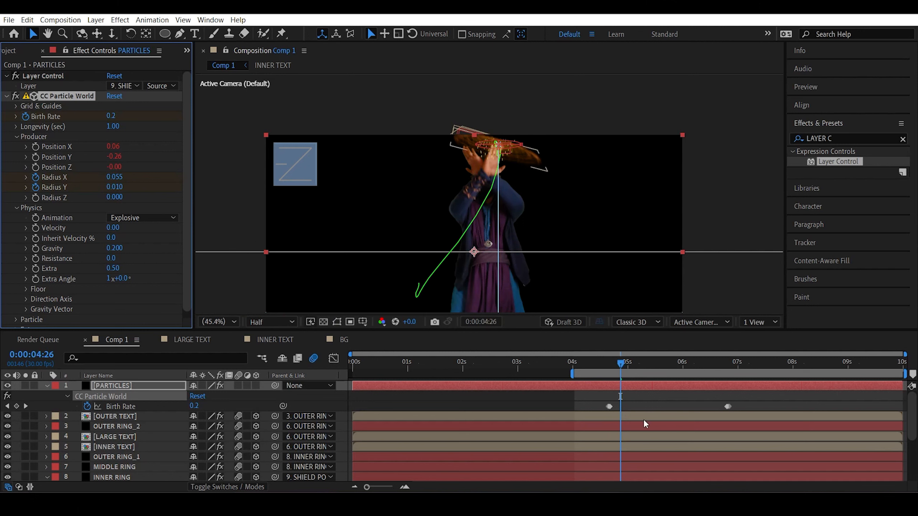
- Set Radius X and Radius Y to 0.105 at the last SHIELD POSITION rotation keyframe (0:00:05:04) and review the transition
{"action": "scroll", "coordinate": [645, 423], "scroll_direction": "down", "scroll_amount": 3}
{"action": "left_click_drag", "start_coordinate": [622, 369], "coordinate": [635, 365]}
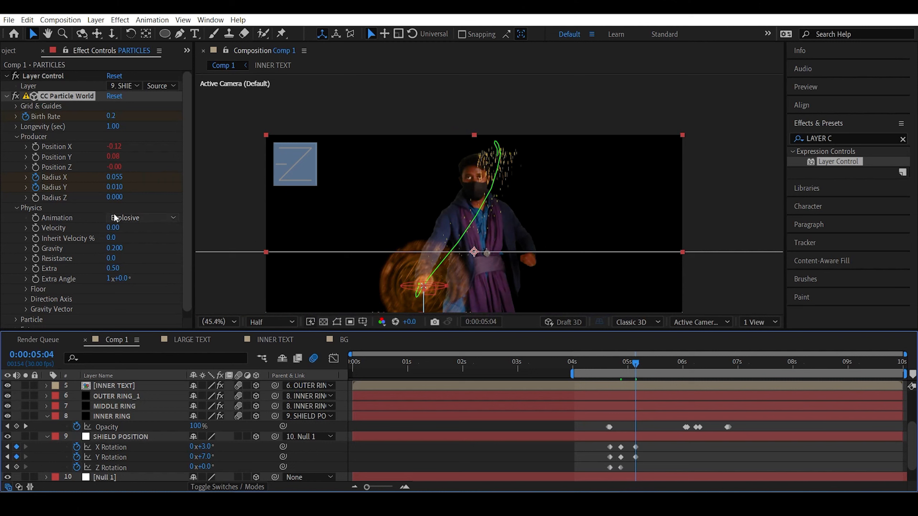
{"action": "left_click", "coordinate": [118, 177]}
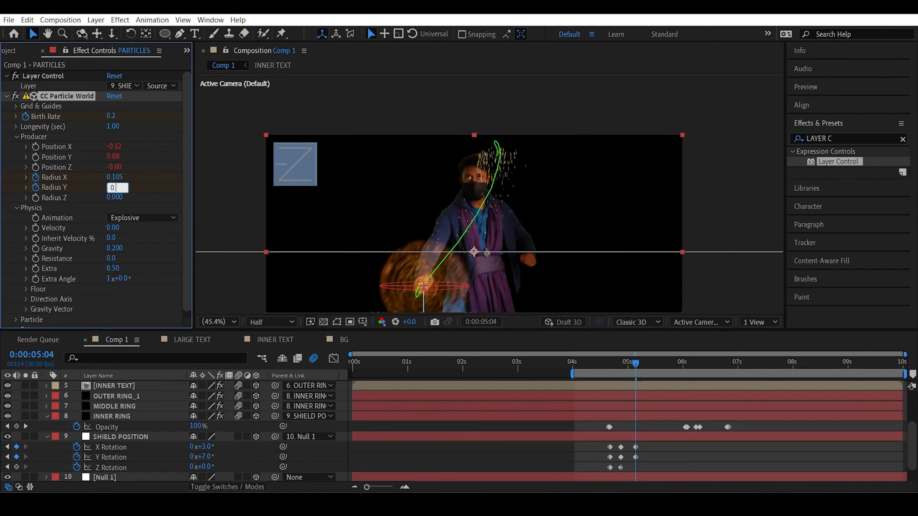
{"action": "key", "text": "Return"}
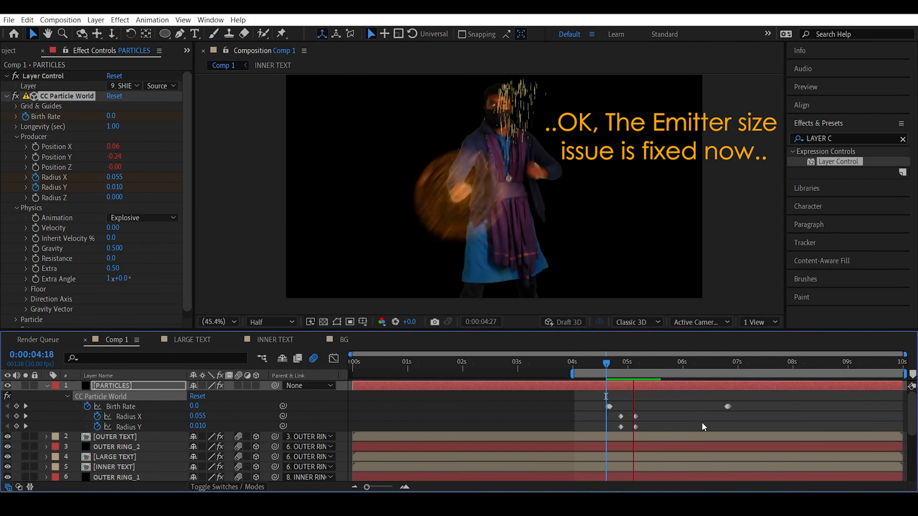
{"action": "left_click", "coordinate": [628, 365]}
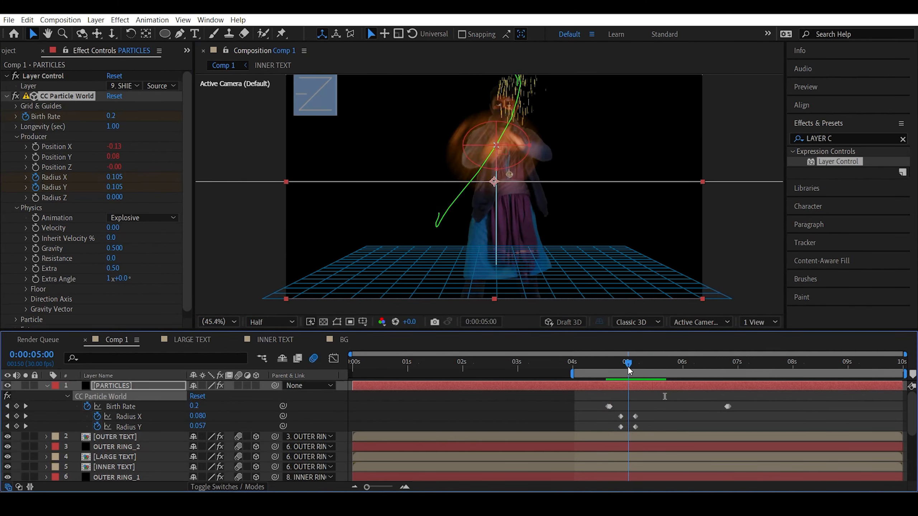
- Raise the particle physics Inherit Velocity to 84% and preview the sparks from around 0:00:04:14
{"action": "left_click_drag", "start_coordinate": [114, 243], "coordinate": [163, 240]}
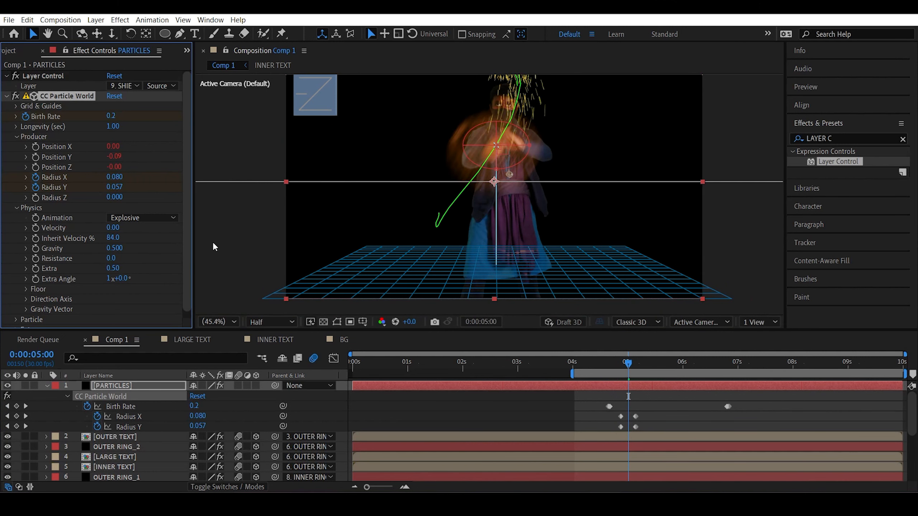
{"action": "key", "text": "space"}
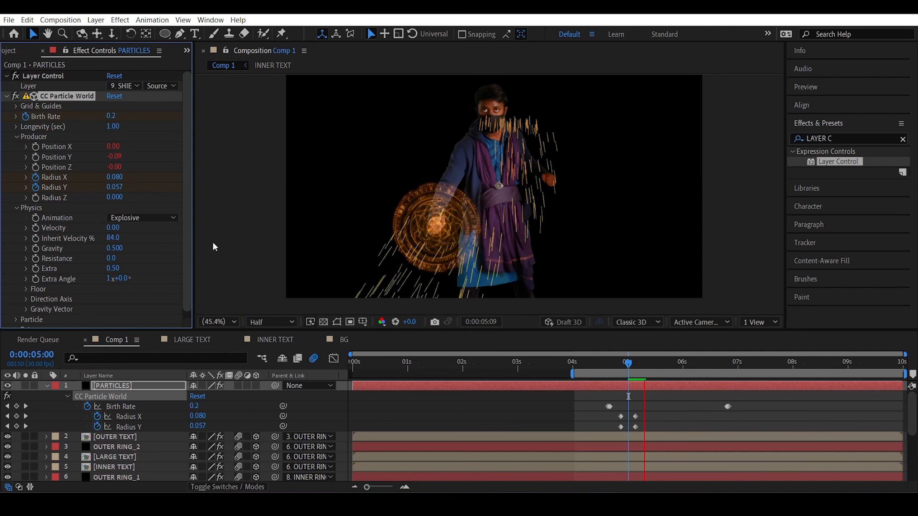
{"action": "left_click", "coordinate": [599, 363]}
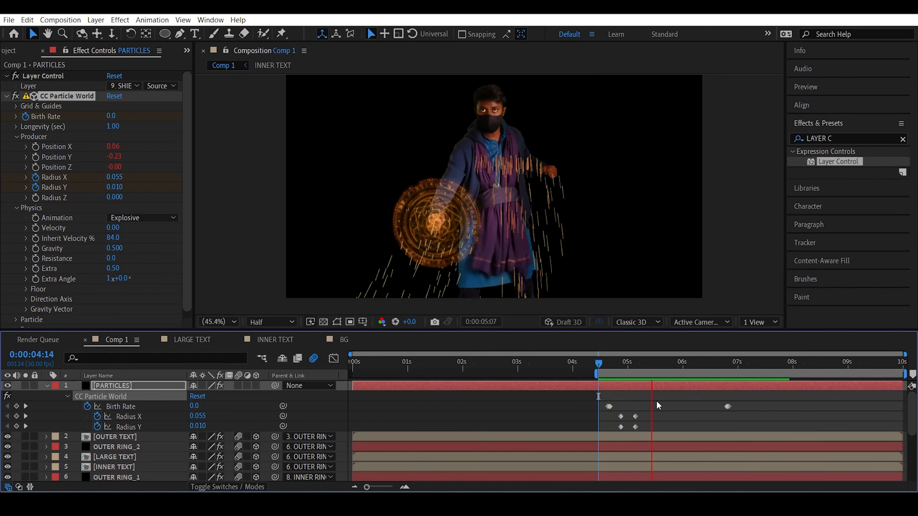
{"action": "left_click", "coordinate": [598, 363]}
{"action": "key", "text": "space"}
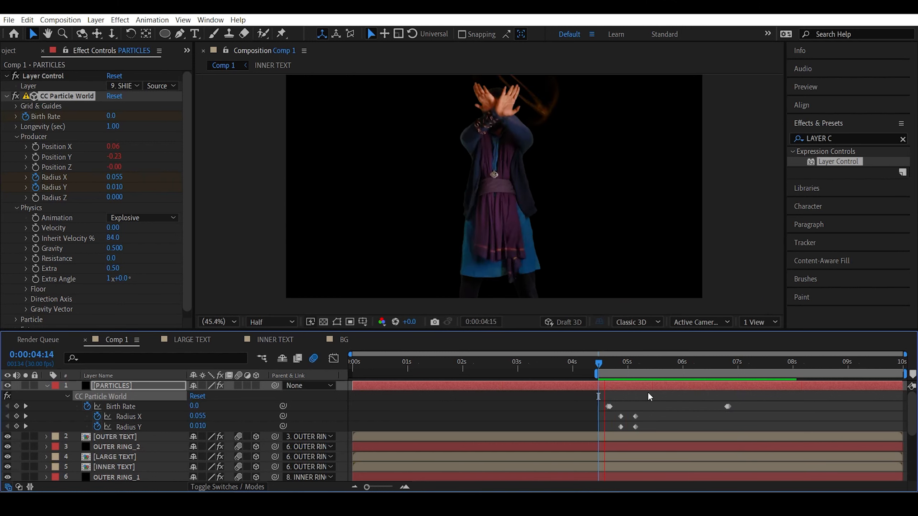
{"action": "key", "text": "space"}
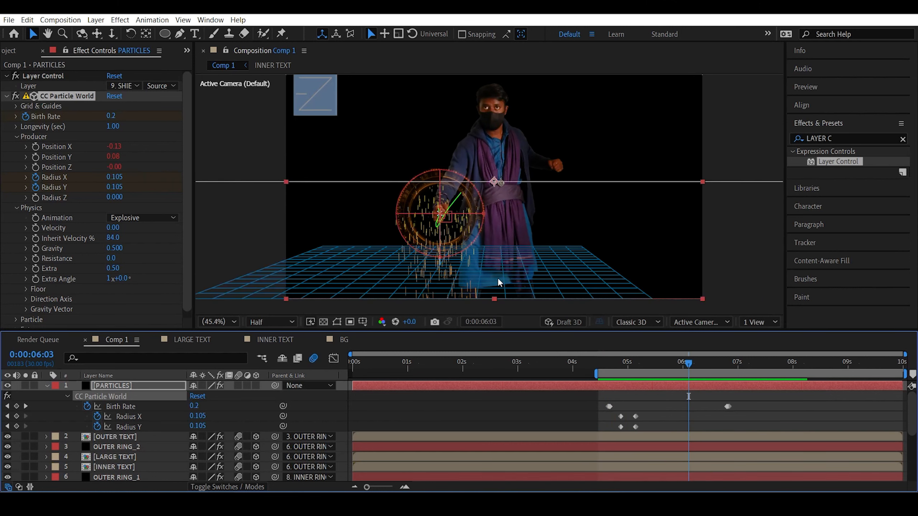
{"action": "key", "text": "space"}
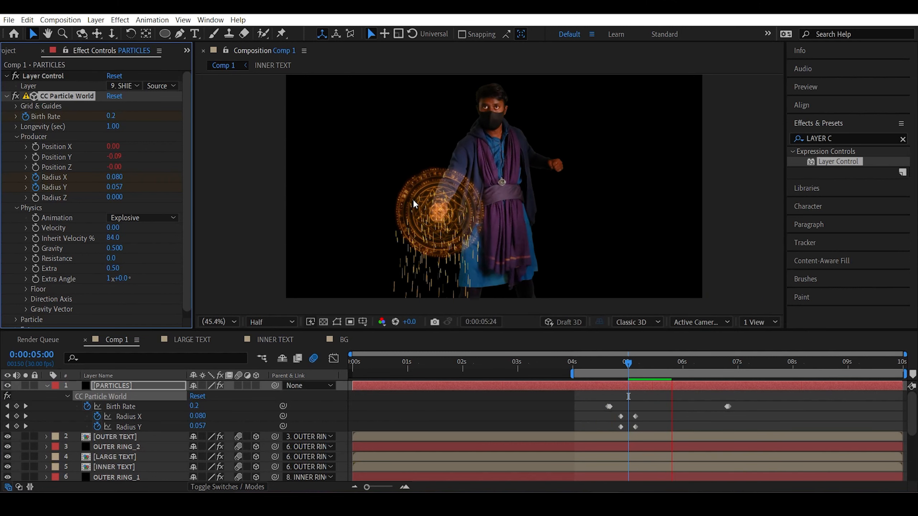
{"action": "left_click", "coordinate": [652, 367]}
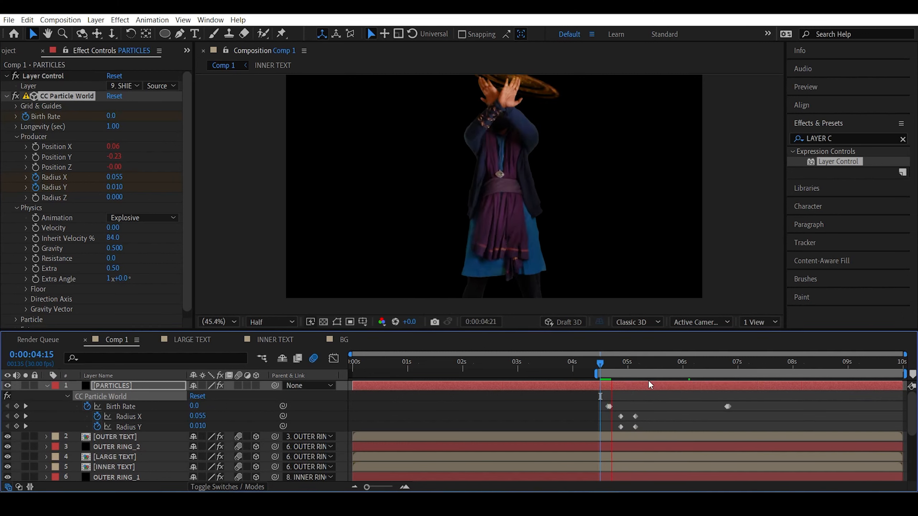
- Set the Birth Rate to 0.1 at its keyframe at 0:00:04:20
{"action": "left_click", "coordinate": [610, 369]}
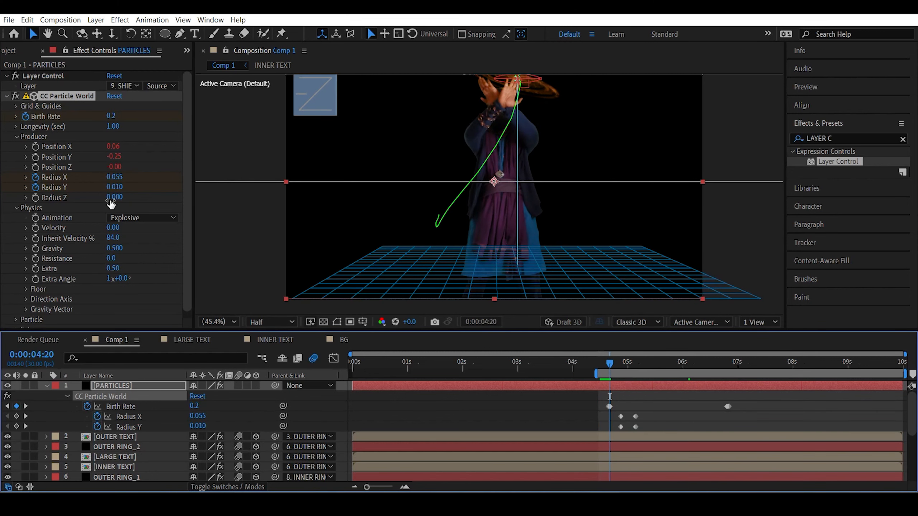
{"action": "left_click", "coordinate": [113, 116]}
{"action": "type", "text": "0.1"}
{"action": "key", "text": "Return"}
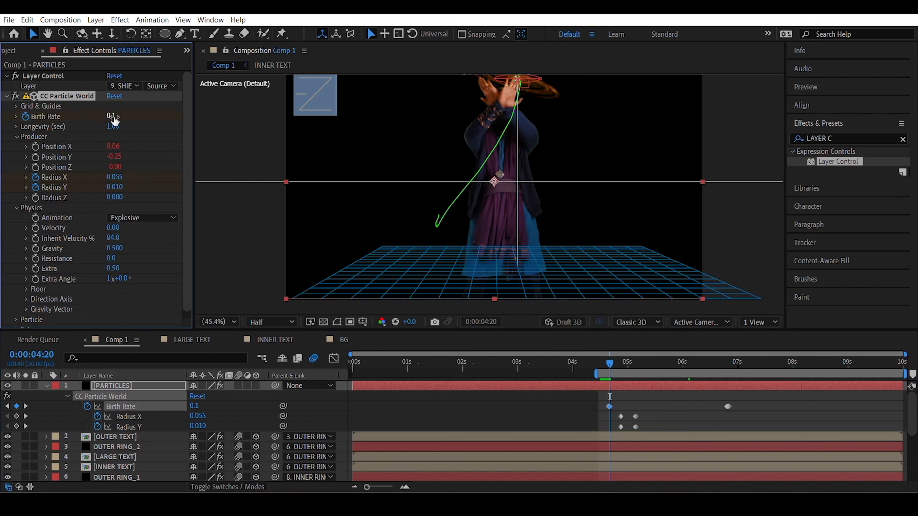
- Set the Birth Rate to 0.1 at the 0:00:06:24 keyframe and preview the sparks from about 0:00:04:16
{"action": "left_click", "coordinate": [726, 362]}
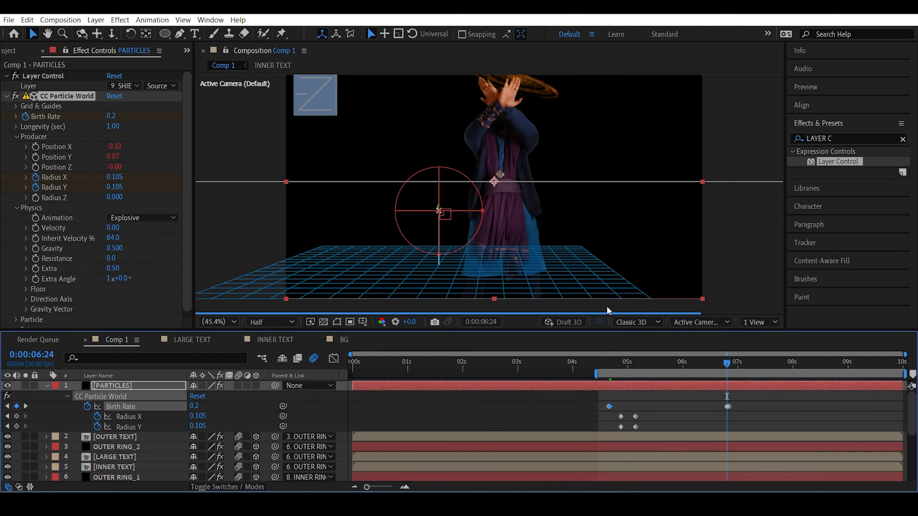
{"action": "left_click", "coordinate": [115, 117]}
{"action": "type", "text": "0"}
{"action": "key", "text": "Return"}
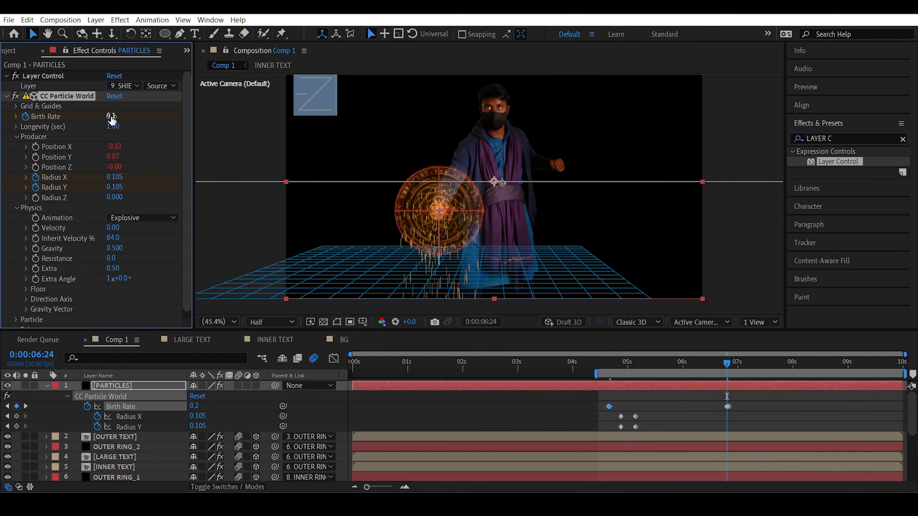
{"action": "left_click", "coordinate": [602, 362]}
{"action": "key", "text": "space"}
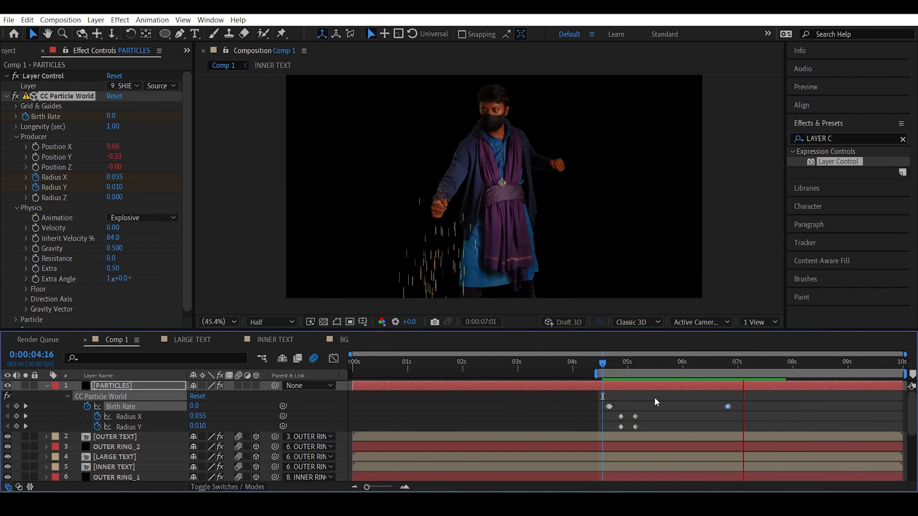
{"action": "key", "text": "space"}
{"action": "left_click", "coordinate": [604, 362]}
{"action": "key", "text": "space"}
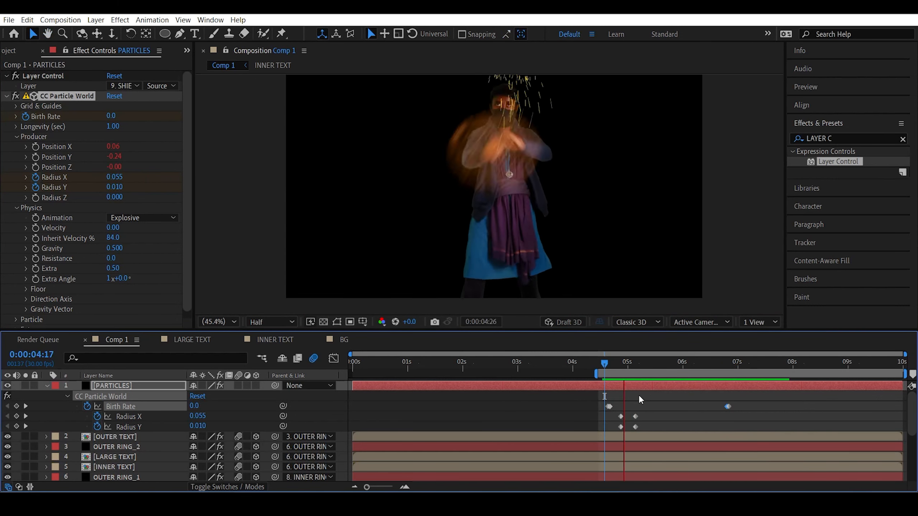
{"action": "left_click", "coordinate": [610, 362]}
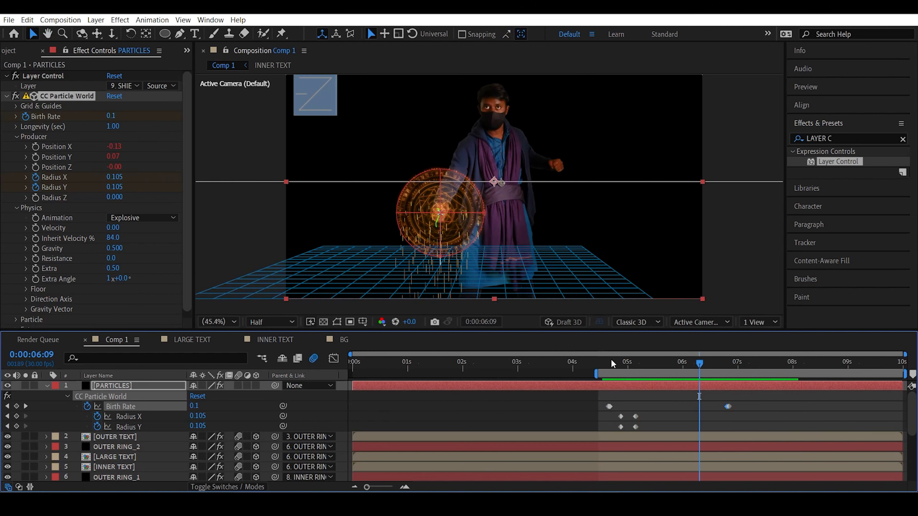
- Add a Birth Rate keyframe at 0:00:04:26, keeping 0.1, and set the Birth Rate to 1.0 at 0:00:04:27
{"action": "left_click_drag", "start_coordinate": [612, 364], "coordinate": [640, 365]}
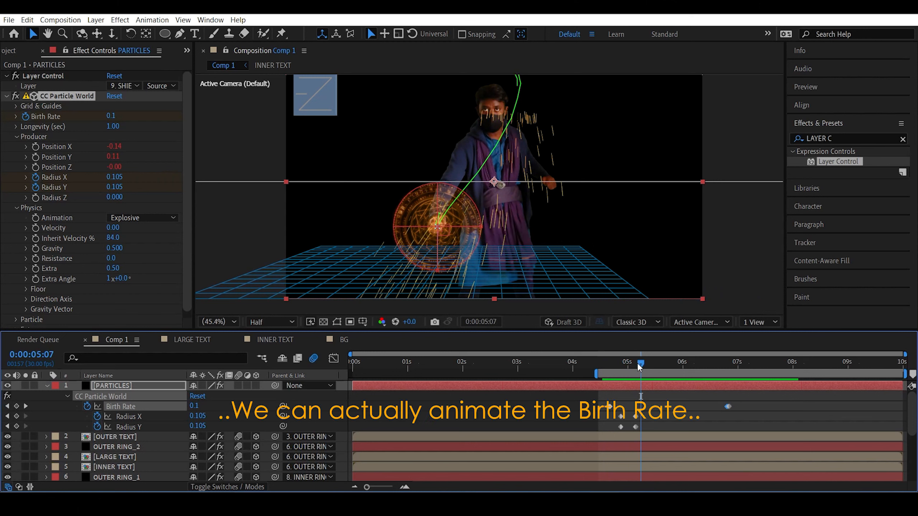
{"action": "left_click_drag", "start_coordinate": [634, 363], "coordinate": [616, 363]}
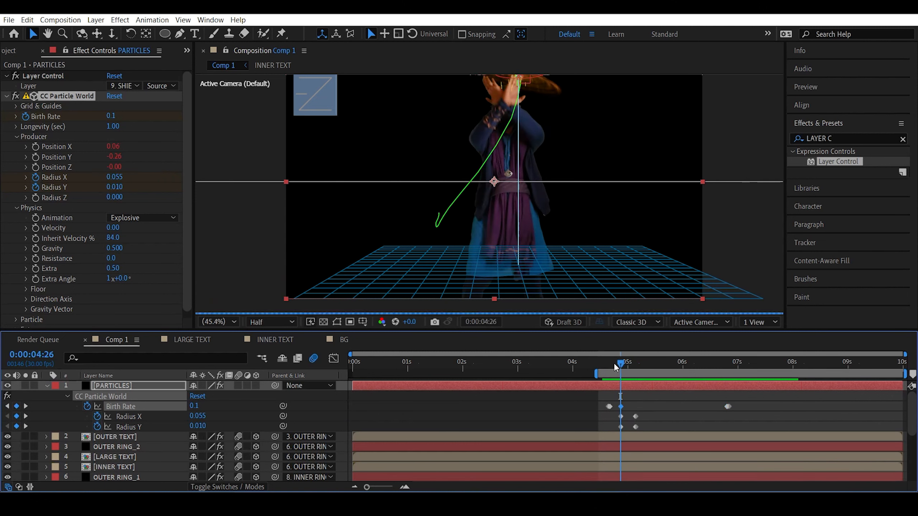
{"action": "left_click_drag", "start_coordinate": [621, 363], "coordinate": [623, 363]}
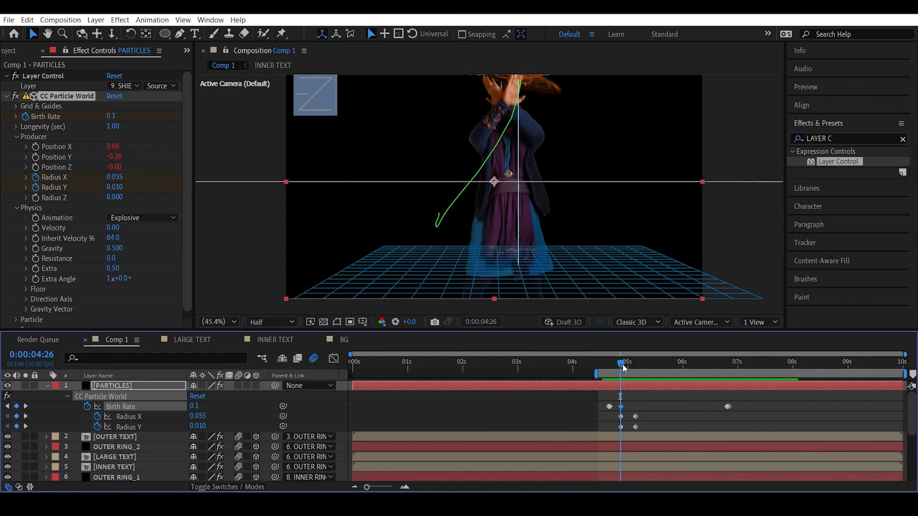
{"action": "left_click", "coordinate": [194, 406]}
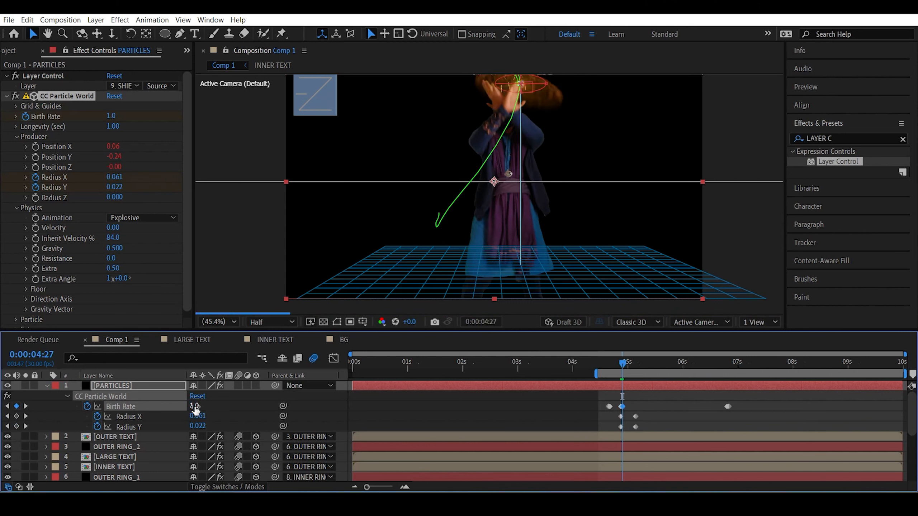
- Add a Birth Rate keyframe at 0:00:05:01 and set the Birth Rate to 0.1 at 0:00:05:02
{"action": "left_click_drag", "start_coordinate": [622, 364], "coordinate": [630, 363]}
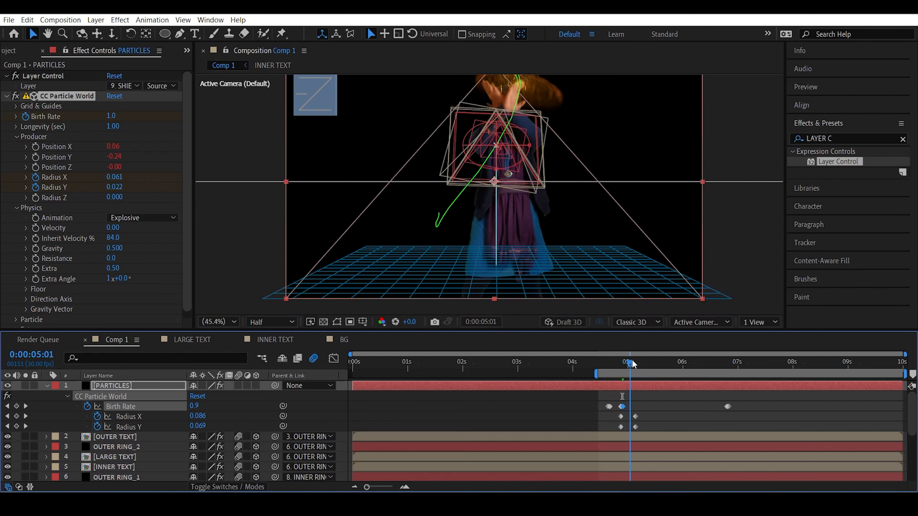
{"action": "left_click", "coordinate": [17, 406]}
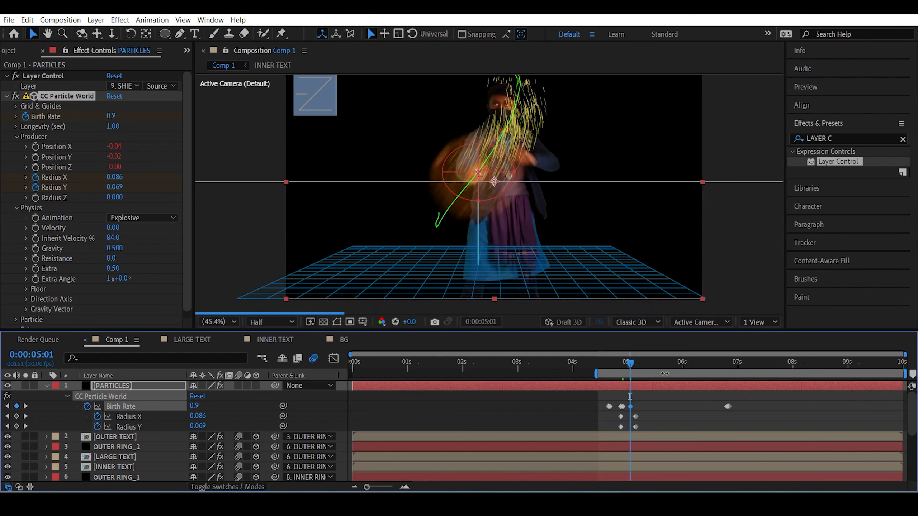
{"action": "left_click", "coordinate": [631, 363]}
{"action": "left_click", "coordinate": [194, 405]}
{"action": "type", "text": "0."}
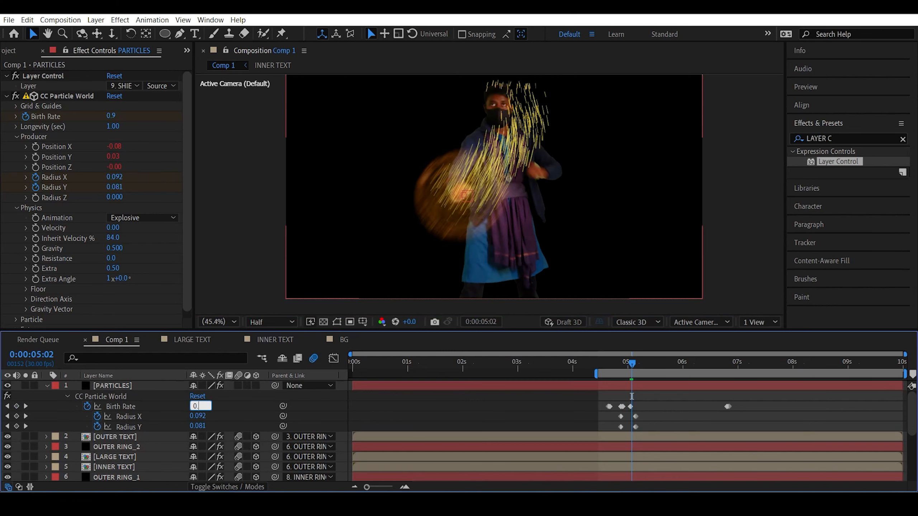
{"action": "type", "text": "1"}
{"action": "key", "text": "Return"}
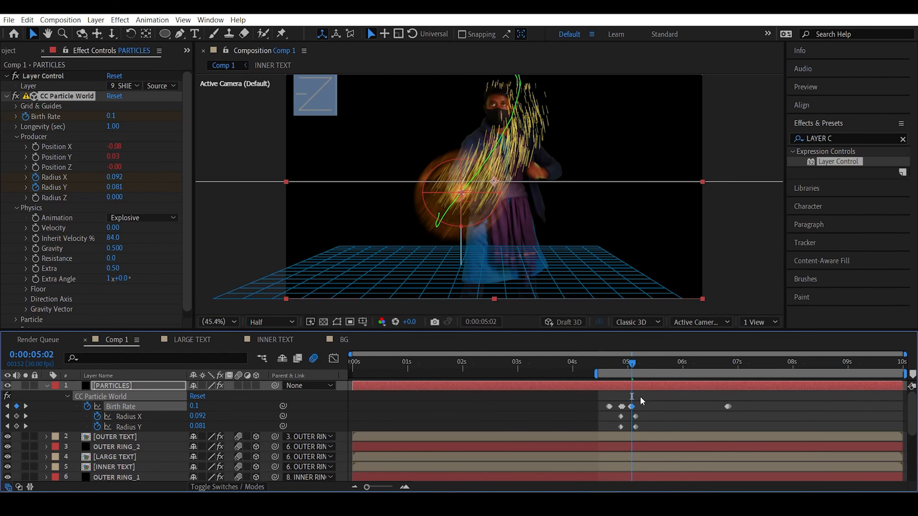
- Lower the Birth Rate values at the 0:00:05:01 and 0:00:04:27 keyframes and preview the spark burst from 0:00:04:17
{"action": "left_click", "coordinate": [629, 364]}
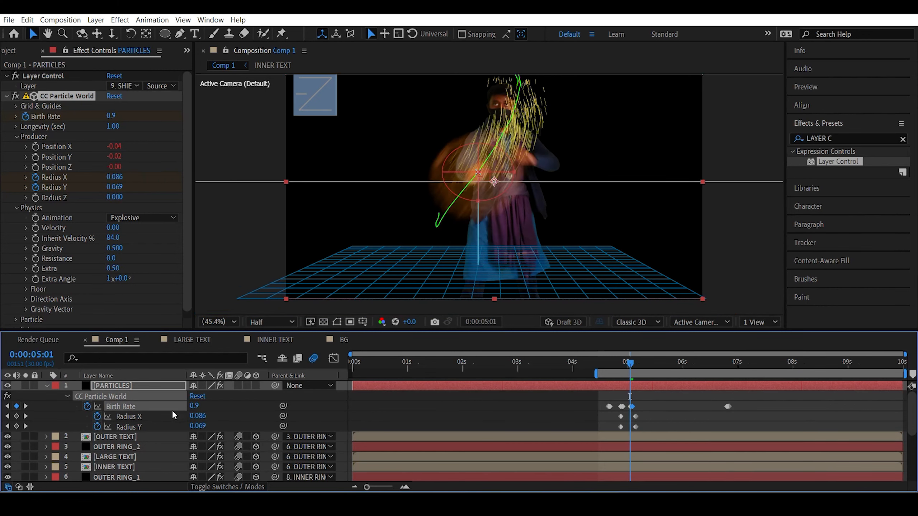
{"action": "left_click", "coordinate": [192, 406]}
{"action": "type", "text": "0.061"}
{"action": "key", "text": "Return"}
{"action": "key", "text": "j"}
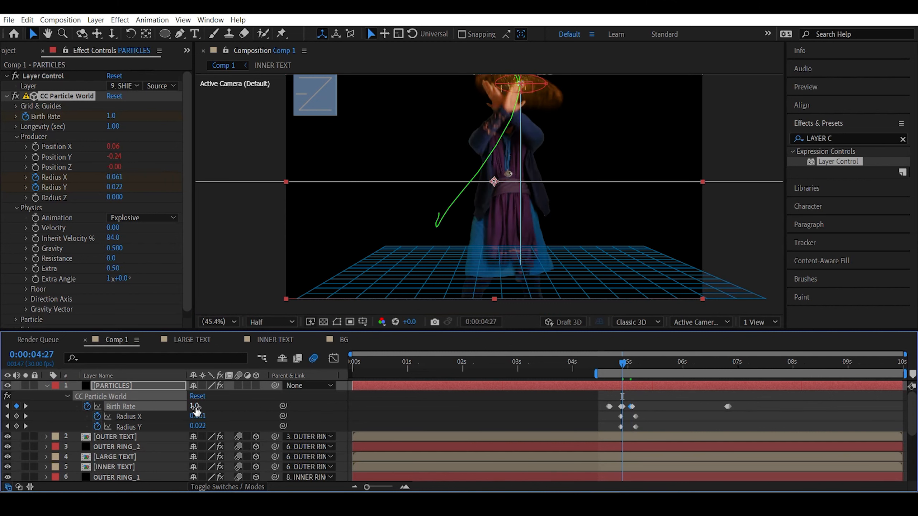
{"action": "left_click", "coordinate": [195, 407]}
{"action": "left_click", "coordinate": [607, 366]}
{"action": "key", "text": "space"}
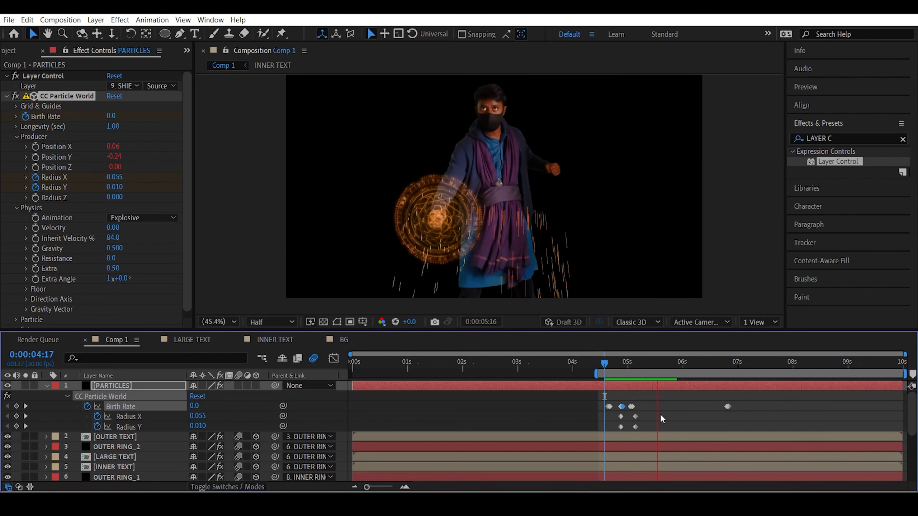
- Shift the two Birth Rate burst keyframe pairs forward in time so the last one aligns with the final Radius keyframes, and preview the result
{"action": "mouse_move", "coordinate": [631, 368]}
{"action": "left_mouse_down"}
{"action": "mouse_move", "coordinate": [619, 366]}
{"action": "mouse_move", "coordinate": [628, 365]}
{"action": "left_mouse_up"}
{"action": "scroll", "coordinate": [632, 413], "scroll_direction": "up", "scroll_amount": 3}
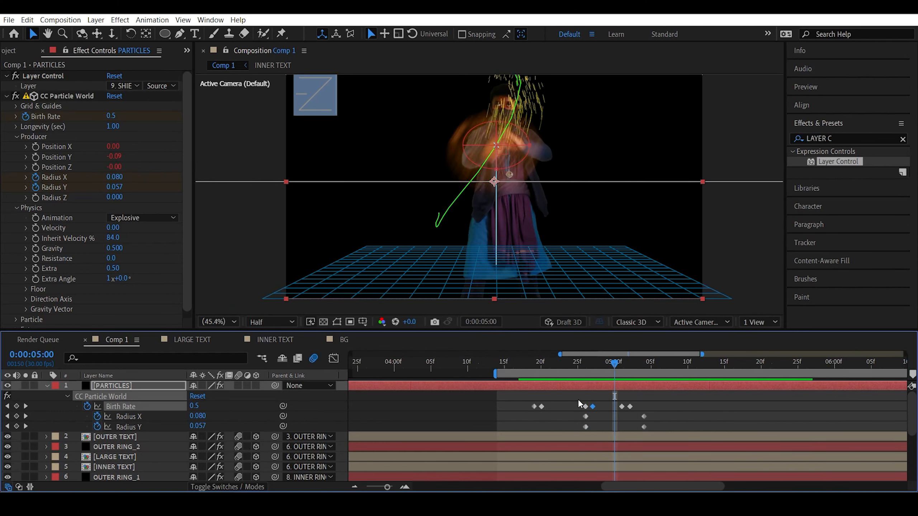
{"action": "left_click_drag", "start_coordinate": [579, 402], "coordinate": [646, 407]}
{"action": "left_click", "coordinate": [630, 406]}
{"action": "left_click", "coordinate": [622, 407], "text": "shift"}
{"action": "left_click_drag", "start_coordinate": [618, 369], "coordinate": [595, 378]}
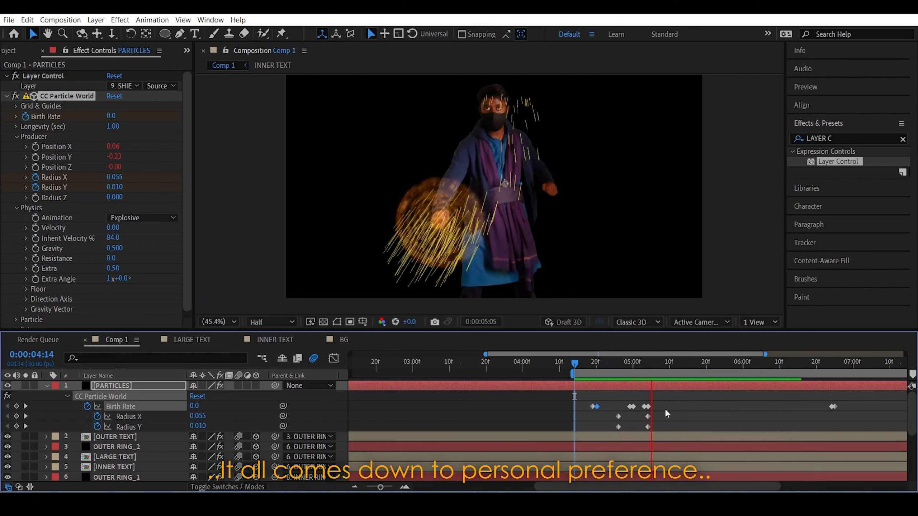
{"action": "key", "text": "space"}
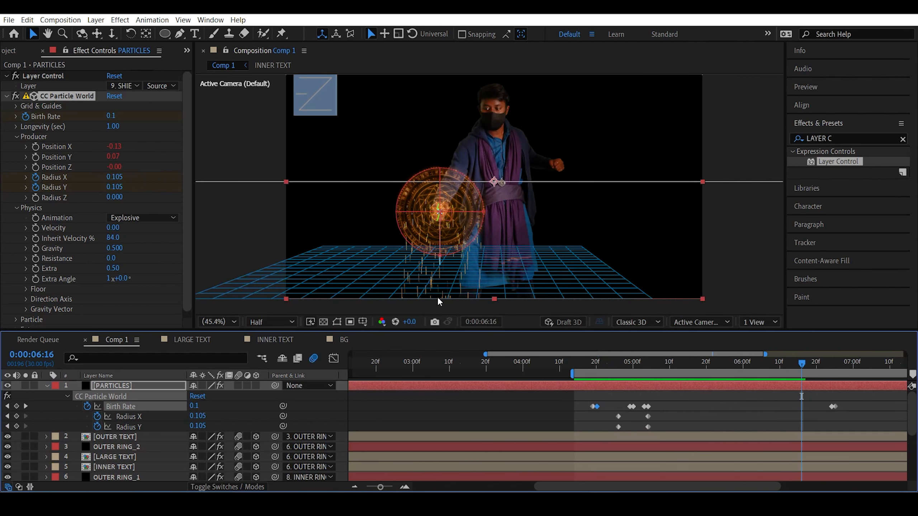
- Reveal the CC Particle World particle settings and set the Birth Color to white
{"action": "scroll", "coordinate": [13, 262], "scroll_direction": "down", "scroll_amount": 1}
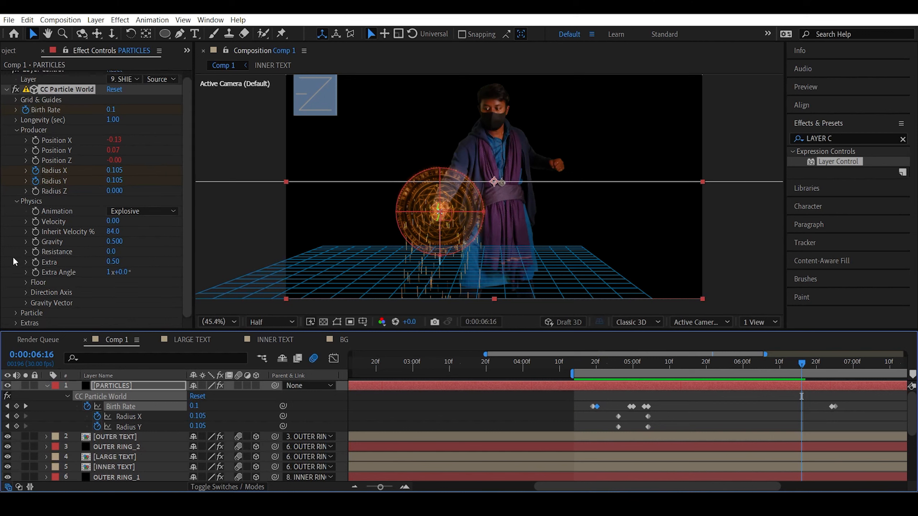
{"action": "left_click", "coordinate": [17, 311]}
{"action": "scroll", "coordinate": [21, 304], "scroll_direction": "down", "scroll_amount": 5}
{"action": "left_click", "coordinate": [112, 283]}
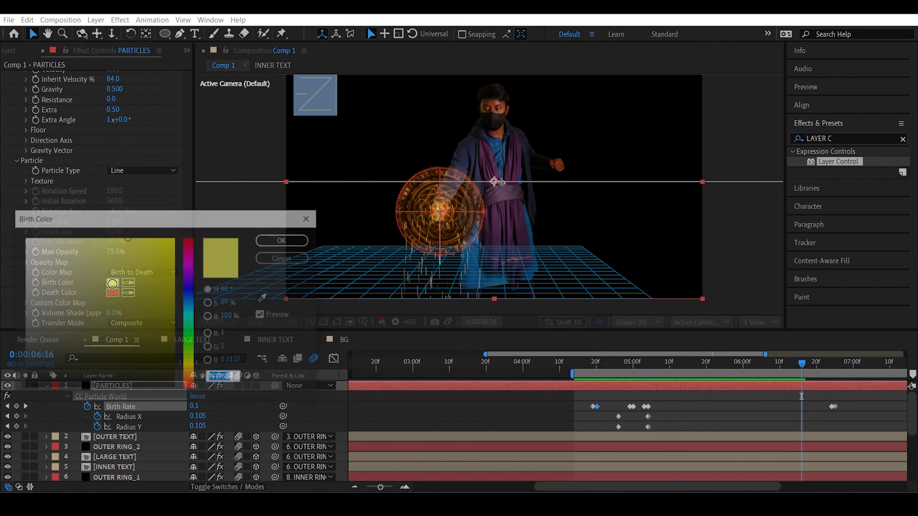
{"action": "left_click", "coordinate": [285, 239]}
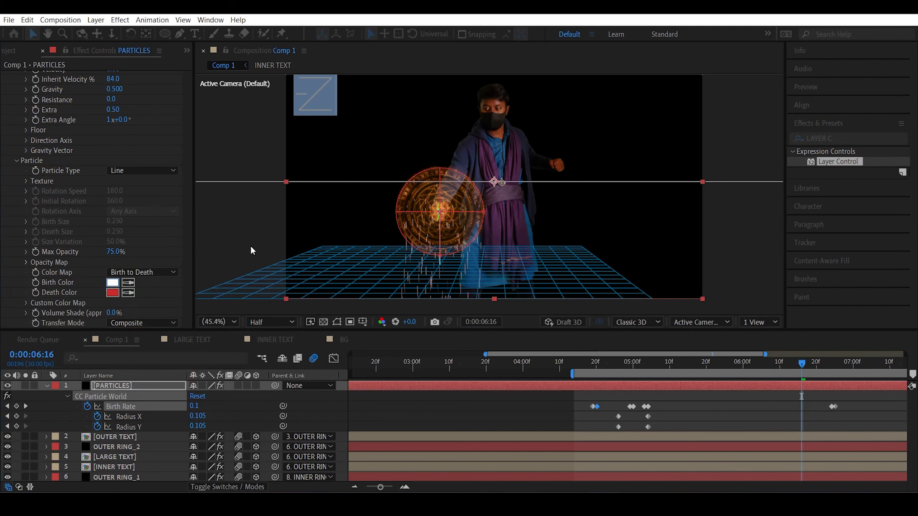
- Set the particles' Death Color to black (000000) and deselect the layer to view the sparks
{"action": "left_click", "coordinate": [113, 282]}
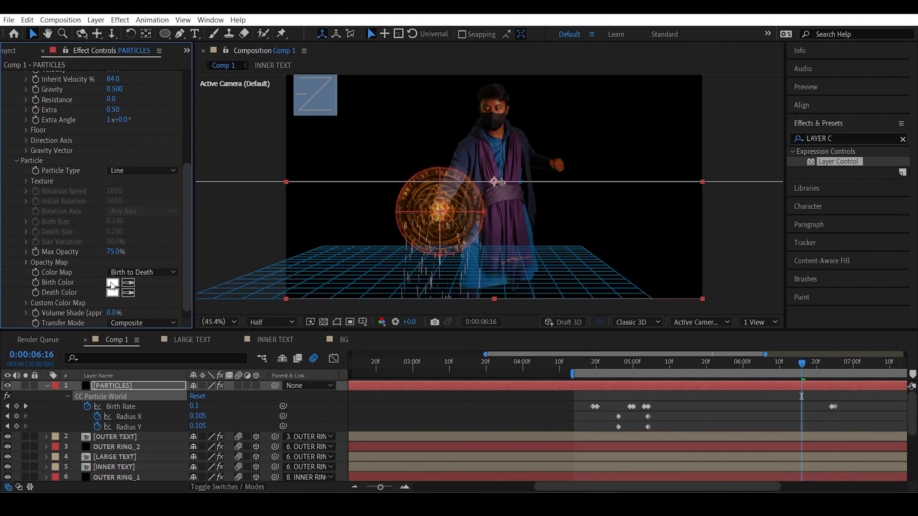
{"action": "left_click", "coordinate": [217, 220]}
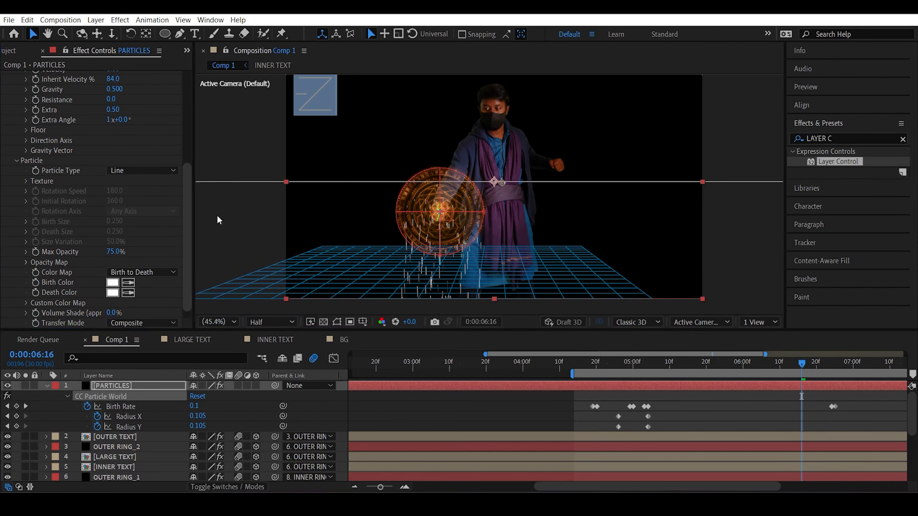
{"action": "left_click", "coordinate": [113, 294]}
{"action": "type", "text": "000000"}
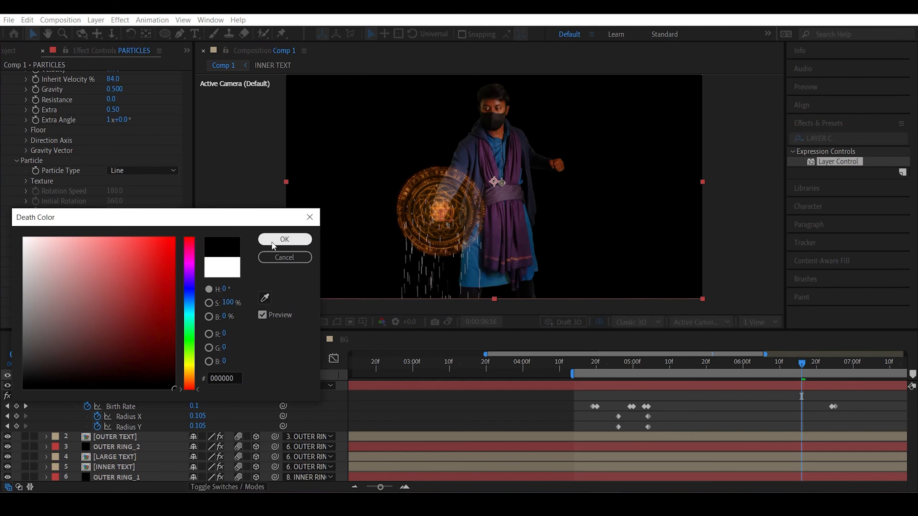
{"action": "left_click", "coordinate": [272, 242]}
{"action": "left_click", "coordinate": [232, 176]}
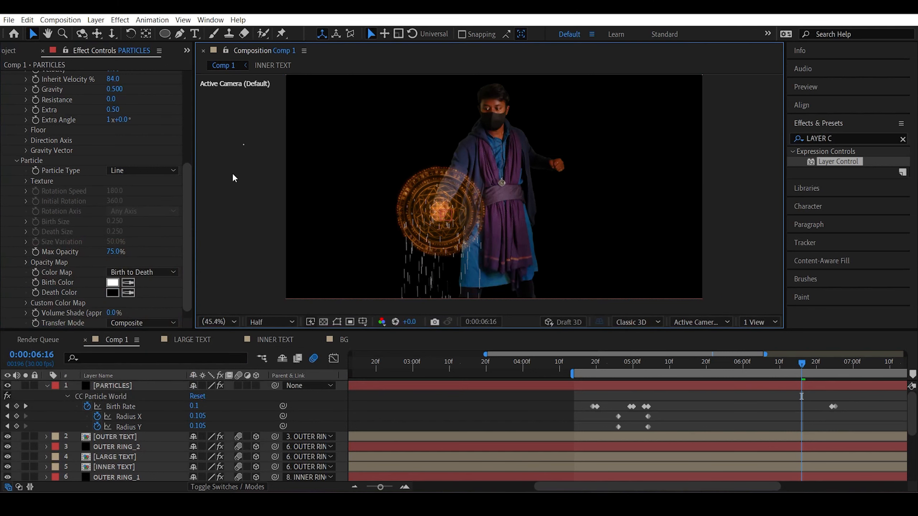
- Isolate the PARTICLES layer with its properties collapsed and preview the sparks from 0:00:04:15
{"action": "left_click", "coordinate": [47, 386]}
{"action": "left_click", "coordinate": [25, 386]}
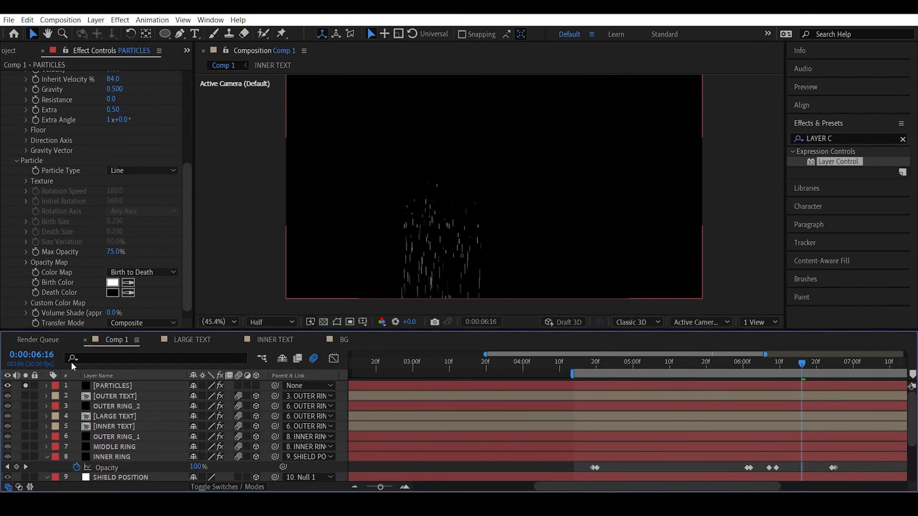
{"action": "left_click", "coordinate": [577, 367]}
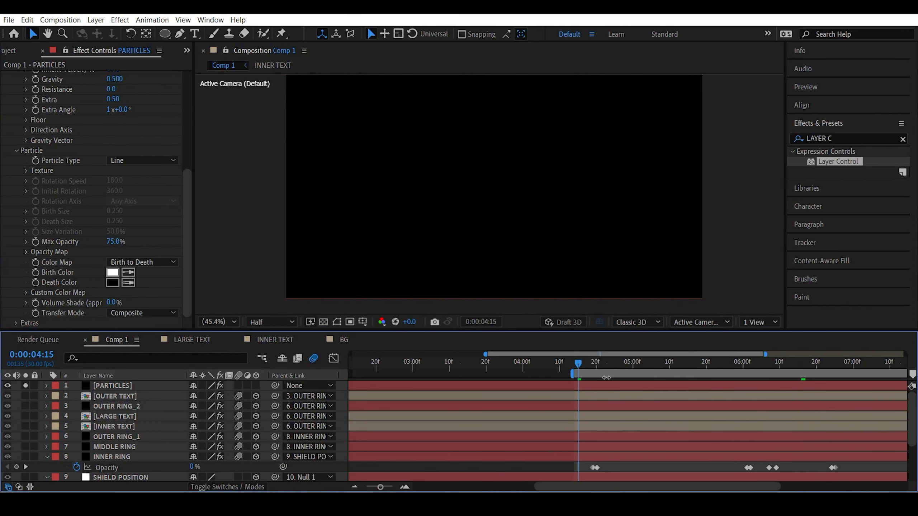
{"action": "key", "text": "space"}
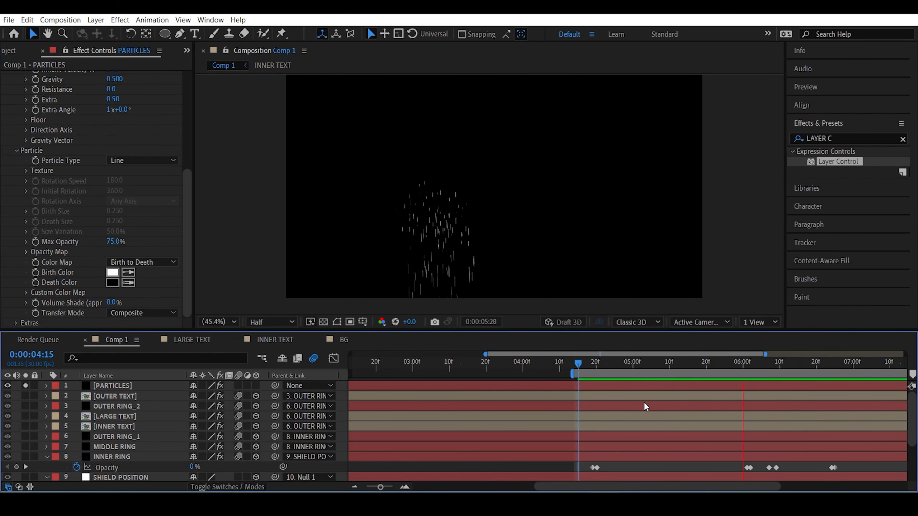
{"action": "key", "text": "space"}
{"action": "key", "text": "space"}
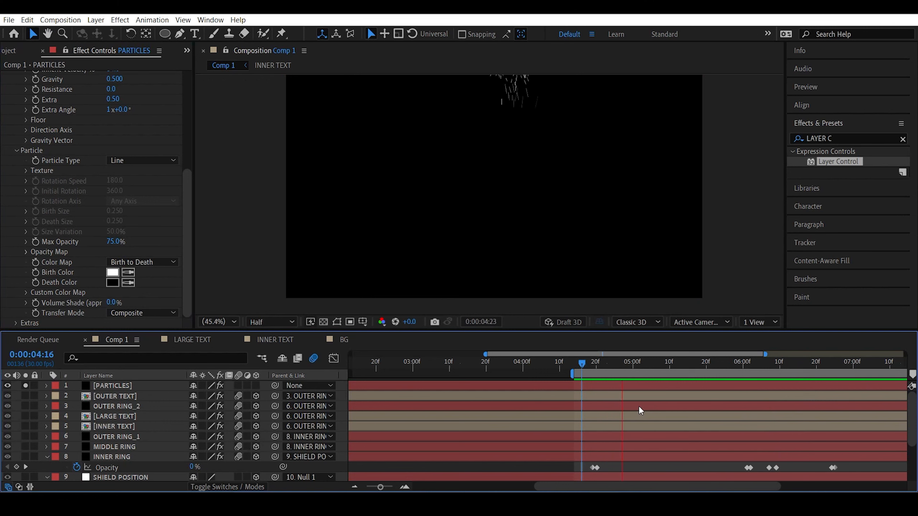
{"action": "key", "text": "space"}
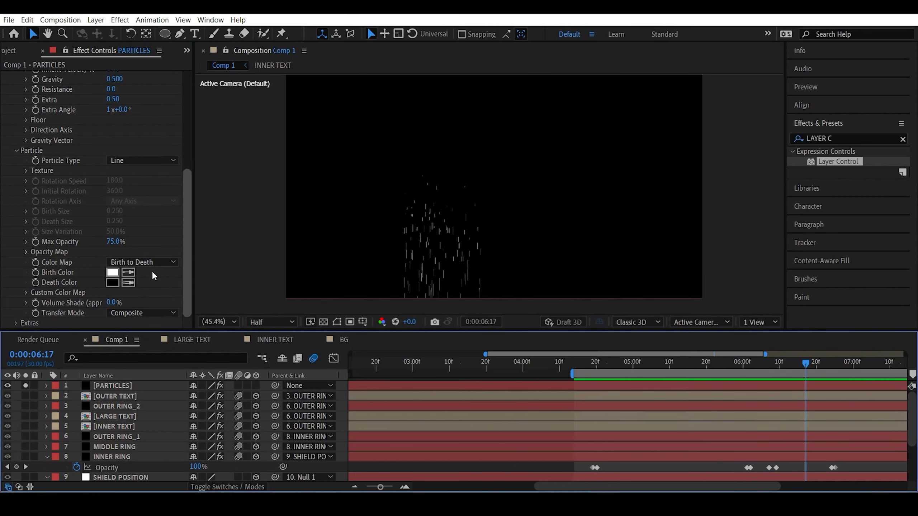
- Set the CC Particle World Gravity to 0.300 and preview how the sparks fall
{"action": "scroll", "coordinate": [53, 199], "scroll_direction": "up", "scroll_amount": 2}
{"action": "left_click", "coordinate": [122, 106]}
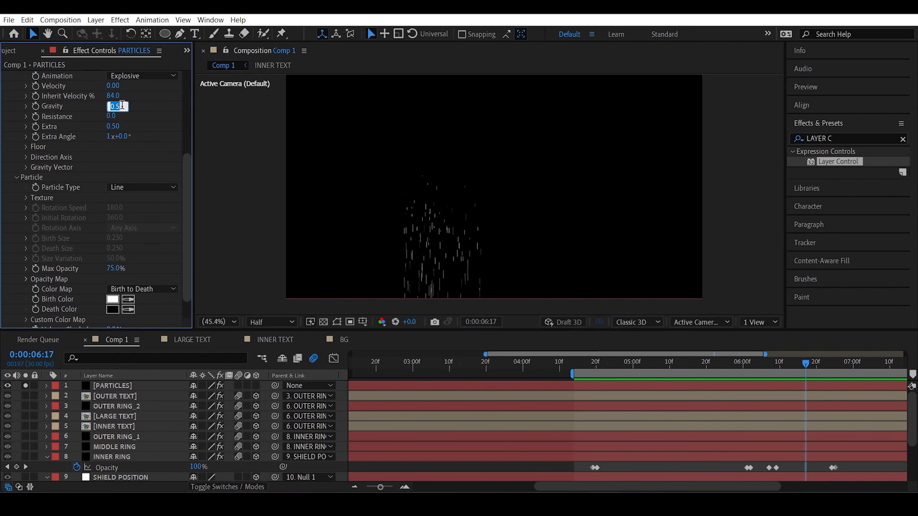
{"action": "key", "text": "Return"}
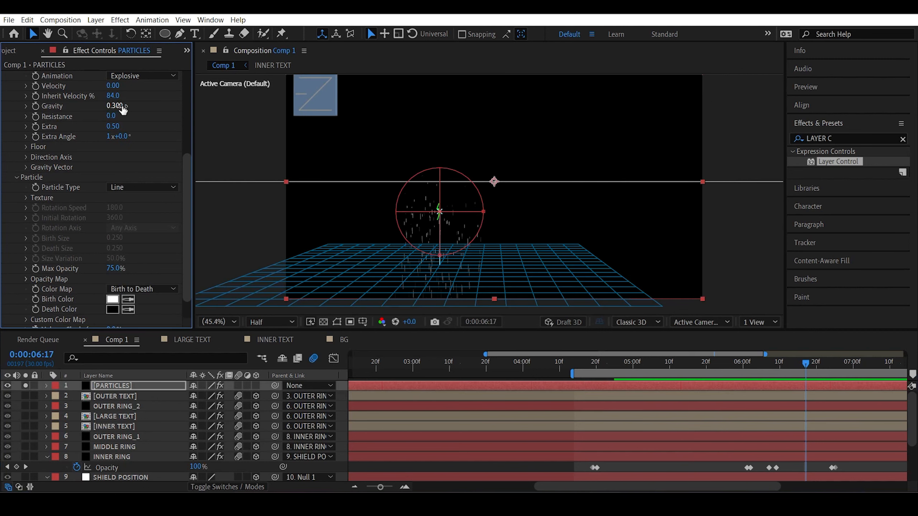
{"action": "left_click", "coordinate": [574, 369]}
{"action": "key", "text": "space"}
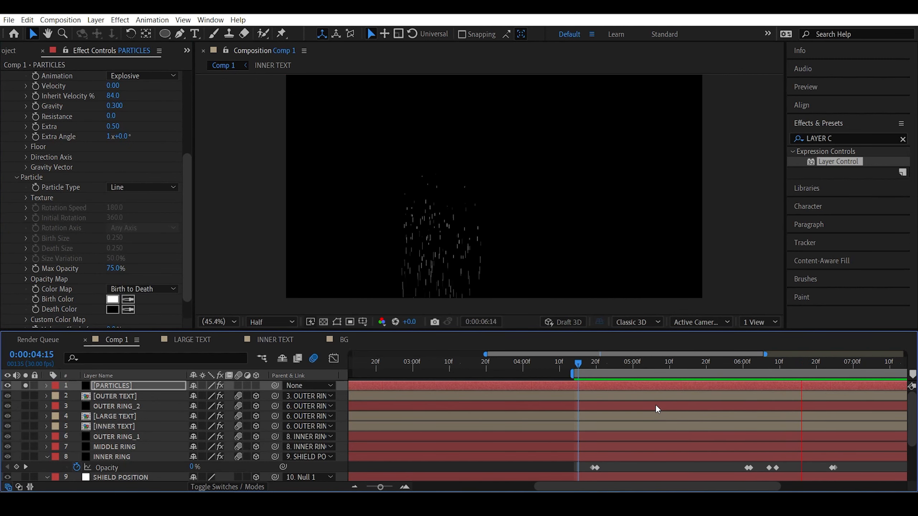
{"action": "key", "text": "space"}
{"action": "left_click", "coordinate": [577, 368]}
{"action": "key", "text": "space"}
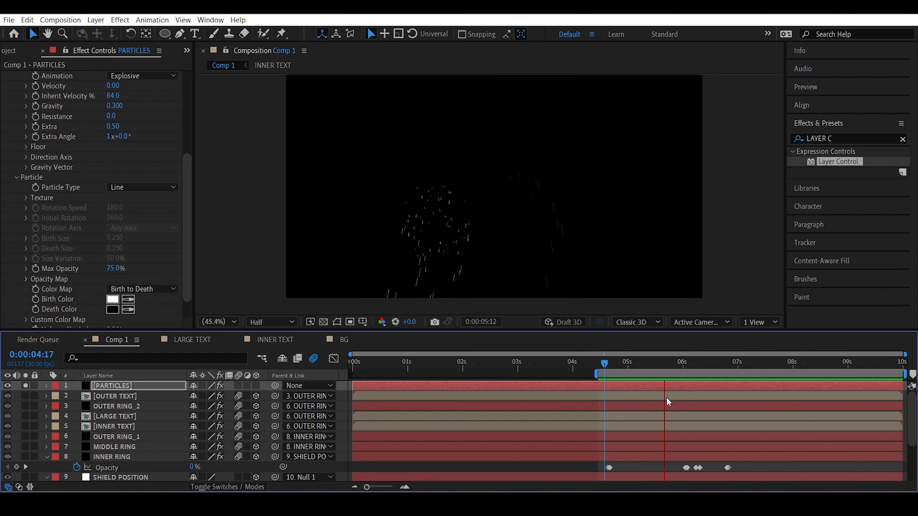
{"action": "key", "text": "space"}
- Set Inherit Velocity % to 50 and preview the sparks from 0:00:04:17
{"action": "left_click", "coordinate": [112, 96]}
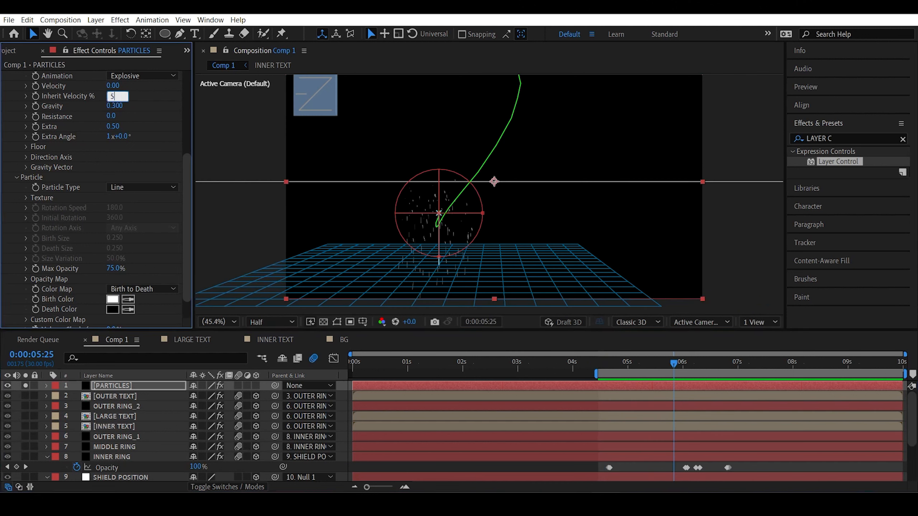
{"action": "key", "text": "Return"}
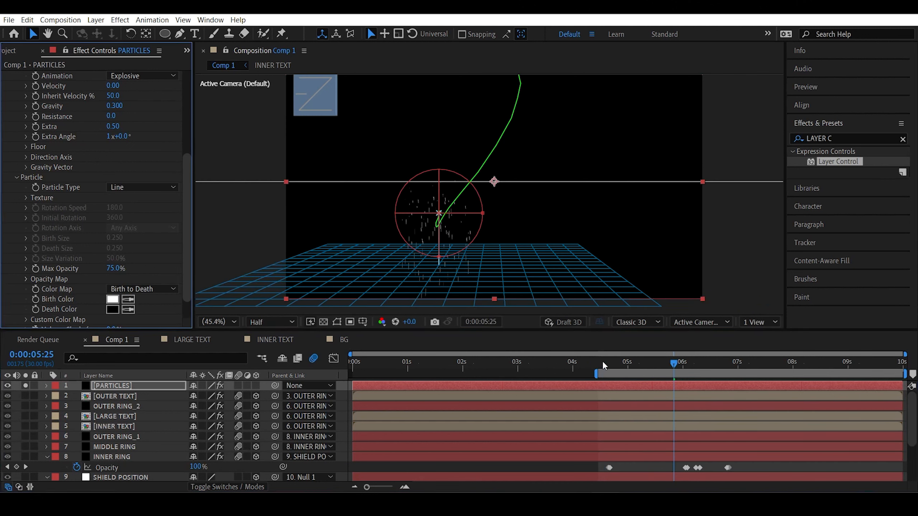
{"action": "left_click", "coordinate": [602, 360]}
{"action": "key", "text": "space"}
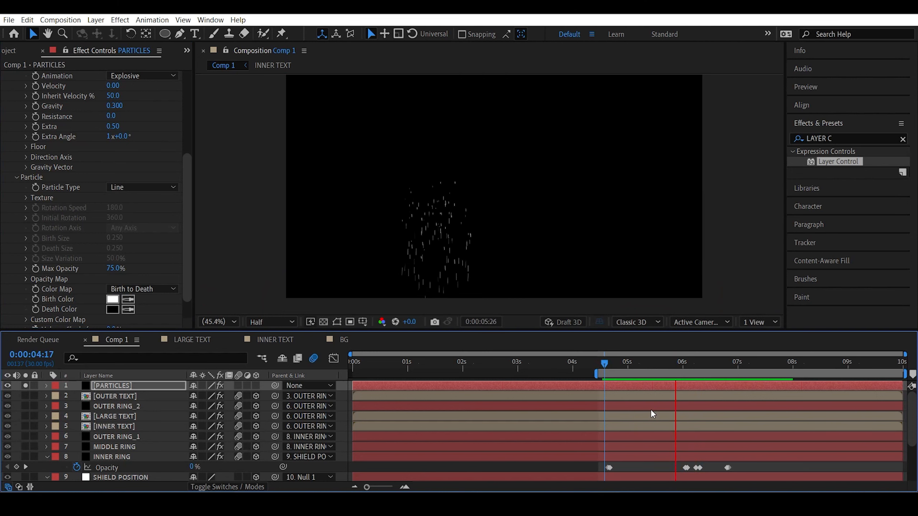
{"action": "key", "text": "space"}
- Collapse both effects, unsolo the PARTICLES layer, and view the full composite with nothing selected at 0:00:05:17
{"action": "scroll", "coordinate": [12, 88], "scroll_direction": "up", "scroll_amount": 5}
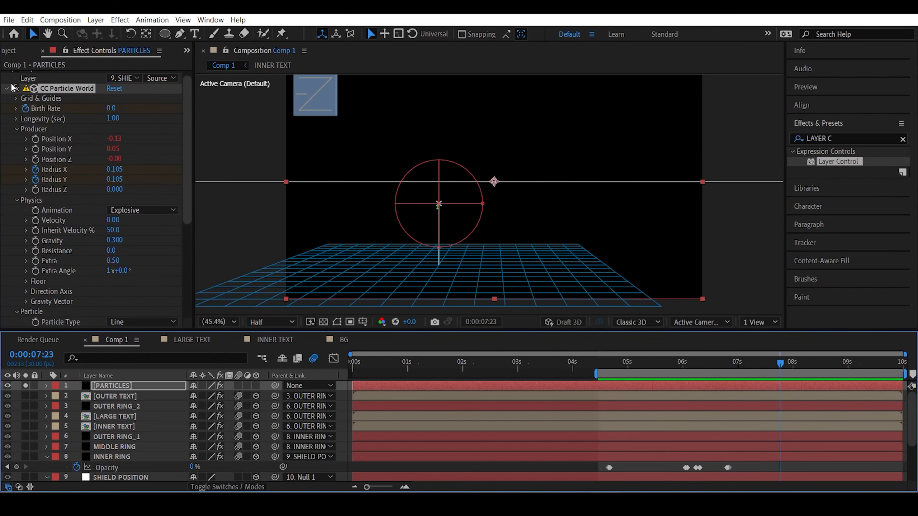
{"action": "left_click", "coordinate": [7, 89]}
{"action": "left_click", "coordinate": [5, 76]}
{"action": "left_click", "coordinate": [231, 181]}
{"action": "left_click", "coordinate": [25, 386]}
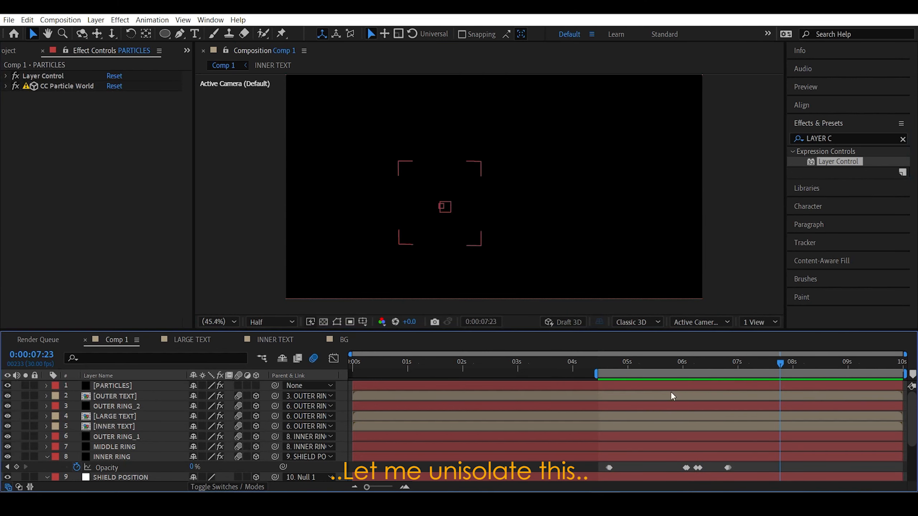
{"action": "left_click_drag", "start_coordinate": [629, 362], "coordinate": [660, 362]}
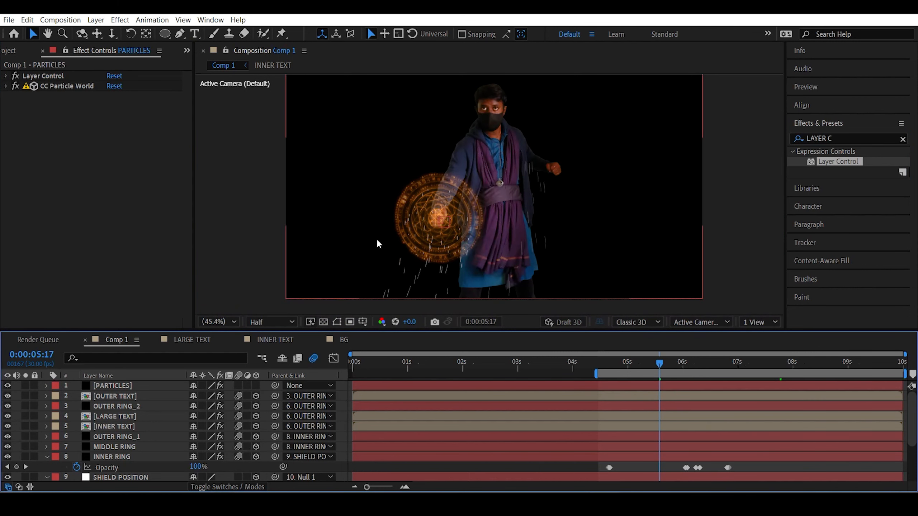
{"action": "left_click", "coordinate": [242, 234]}
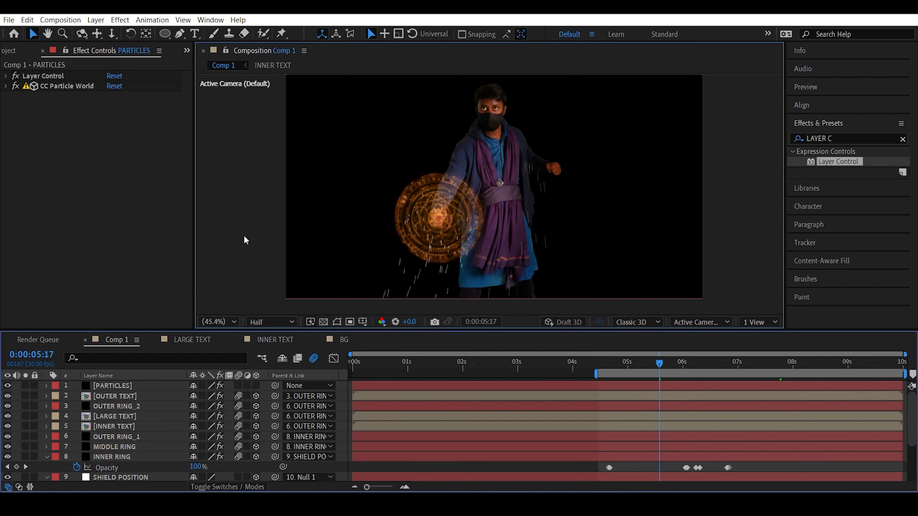
- Redraw the beginning of the particles' Opacity Map as a gentler rise, and compare before and after by undoing and redoing
{"action": "left_click", "coordinate": [5, 88]}
{"action": "scroll", "coordinate": [5, 88], "scroll_direction": "down", "scroll_amount": 1}
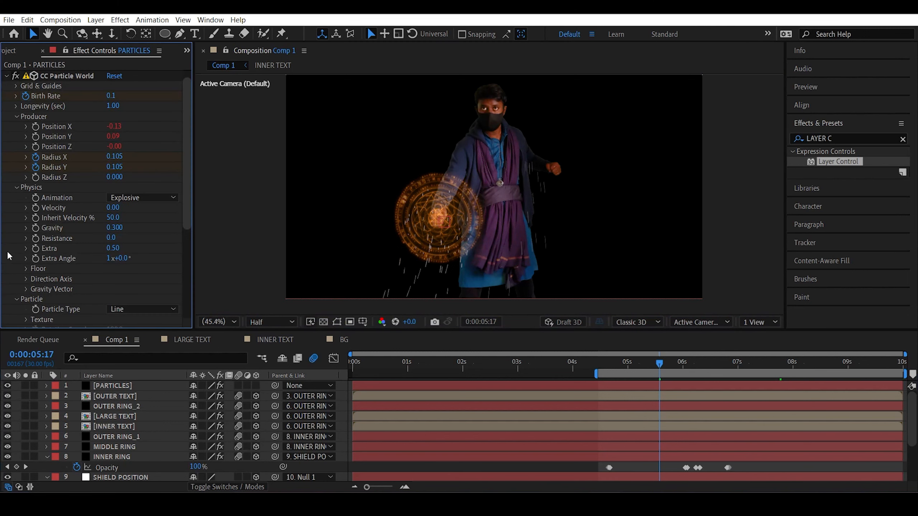
{"action": "scroll", "coordinate": [13, 288], "scroll_direction": "down", "scroll_amount": 12}
{"action": "left_click", "coordinate": [24, 291]}
{"action": "scroll", "coordinate": [22, 286], "scroll_direction": "down", "scroll_amount": 5}
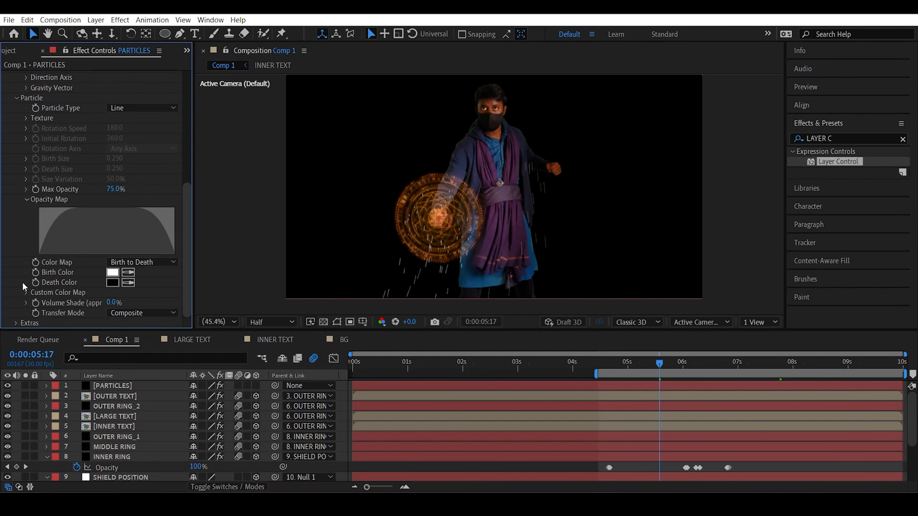
{"action": "left_click_drag", "start_coordinate": [41, 253], "coordinate": [95, 219]}
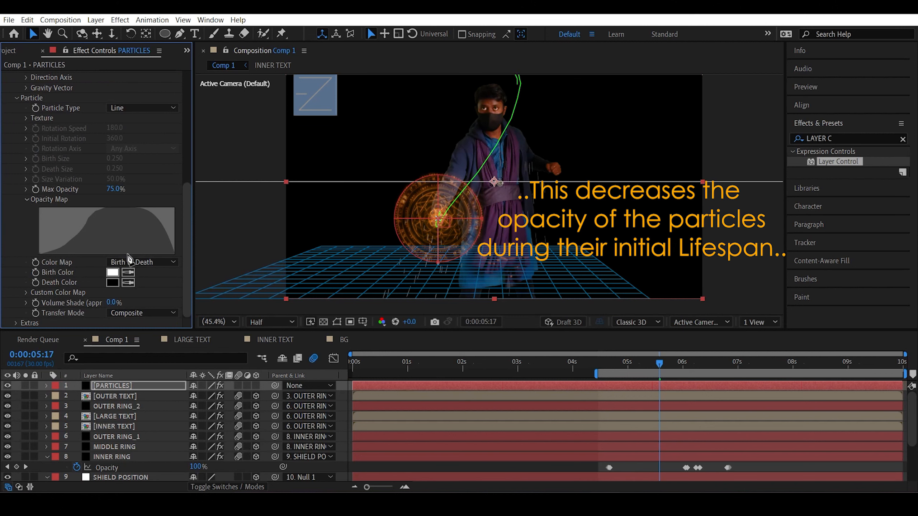
{"action": "left_click", "coordinate": [244, 146]}
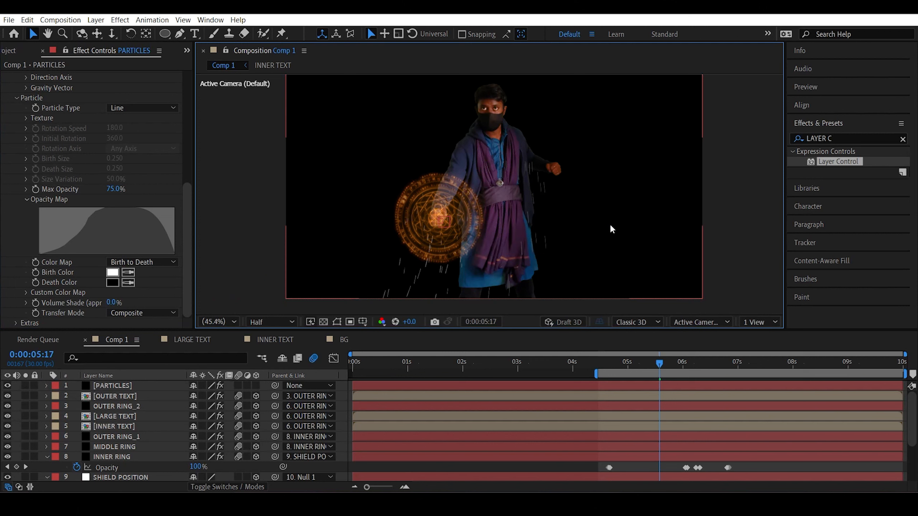
{"action": "key", "text": "ctrl+z"}
{"action": "key", "text": "ctrl+shift+z"}
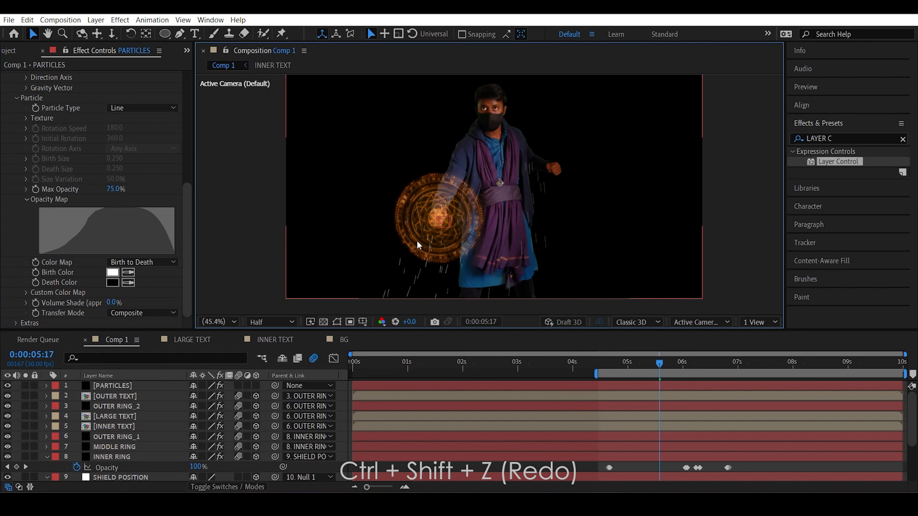
- Collapse the CC Particle World settings, solo the PARTICLES layer, and show the sparks at 0:00:06:11
{"action": "scroll", "coordinate": [6, 158], "scroll_direction": "up", "scroll_amount": 7}
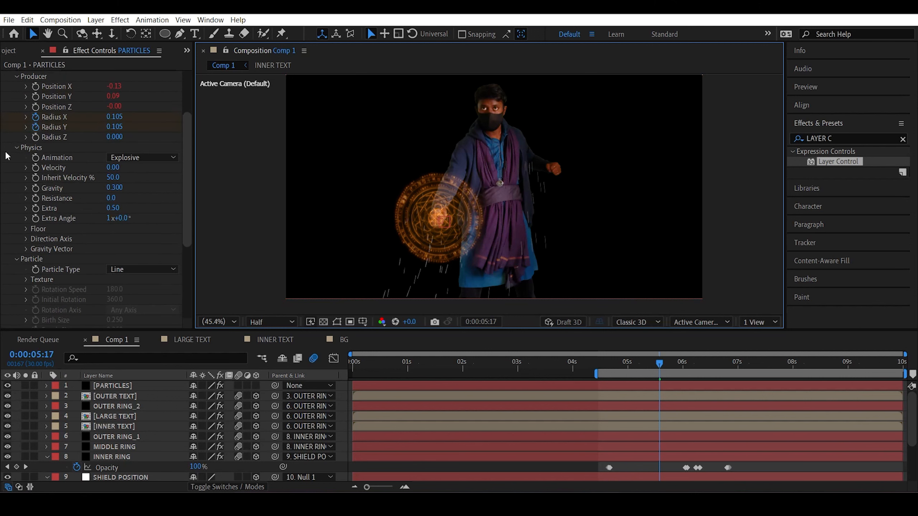
{"action": "left_click", "coordinate": [7, 87]}
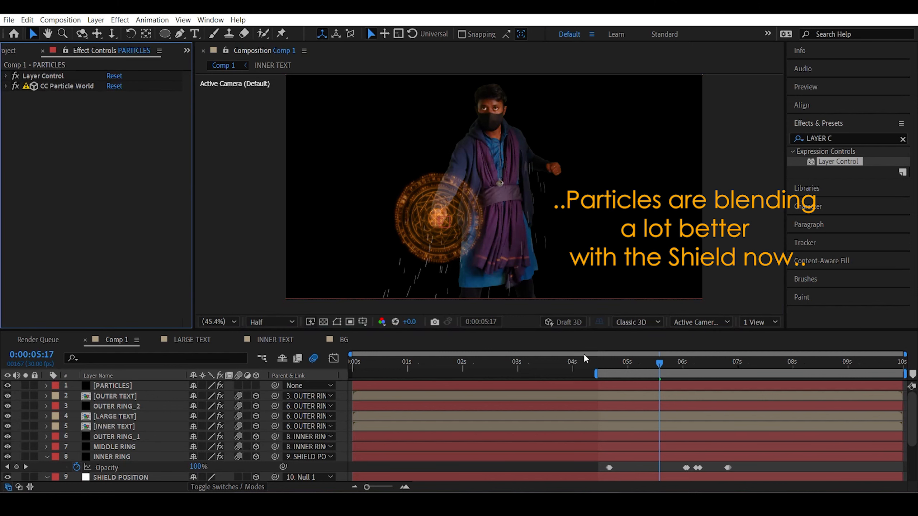
{"action": "left_click", "coordinate": [25, 386]}
{"action": "key", "text": "space"}
- Apply the Solid Composite effect to the PARTICLES layer and set its Color to black
{"action": "left_click", "coordinate": [794, 144]}
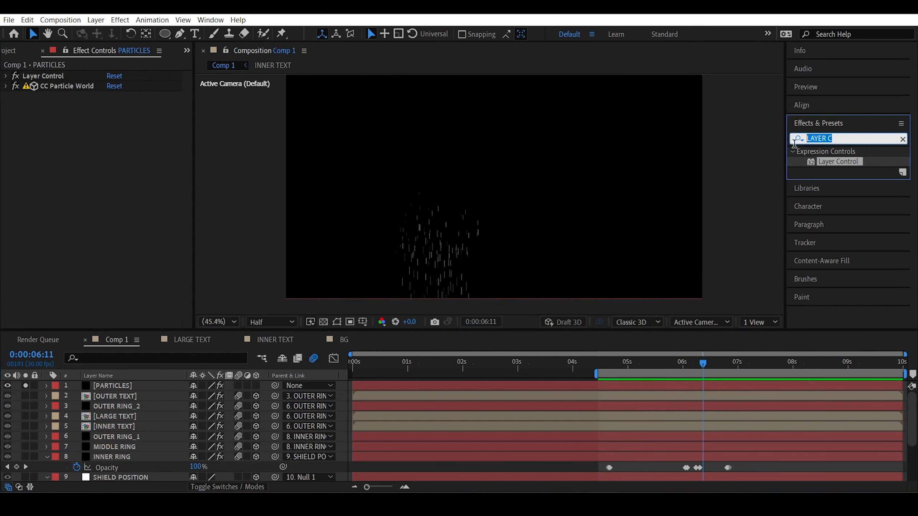
{"action": "type", "text": "solid"}
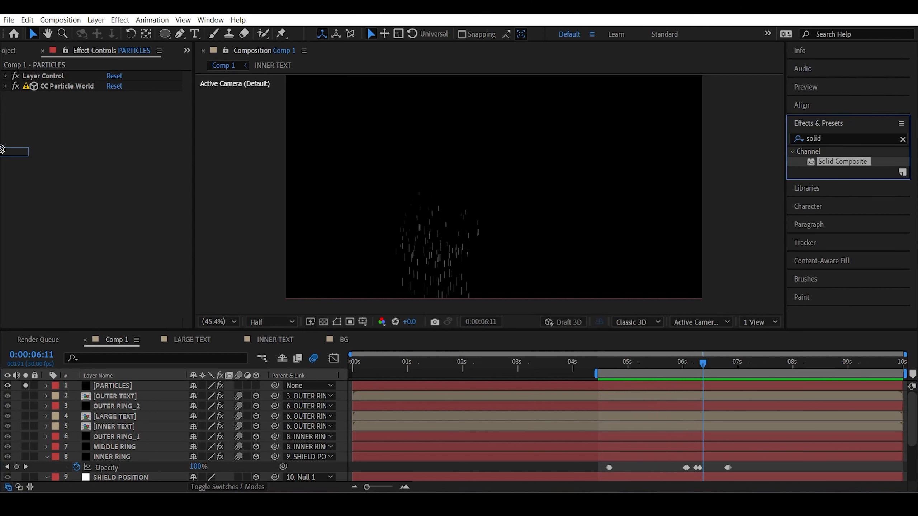
{"action": "left_click_drag", "start_coordinate": [51, 158], "coordinate": [51, 158]}
{"action": "left_click", "coordinate": [113, 117]}
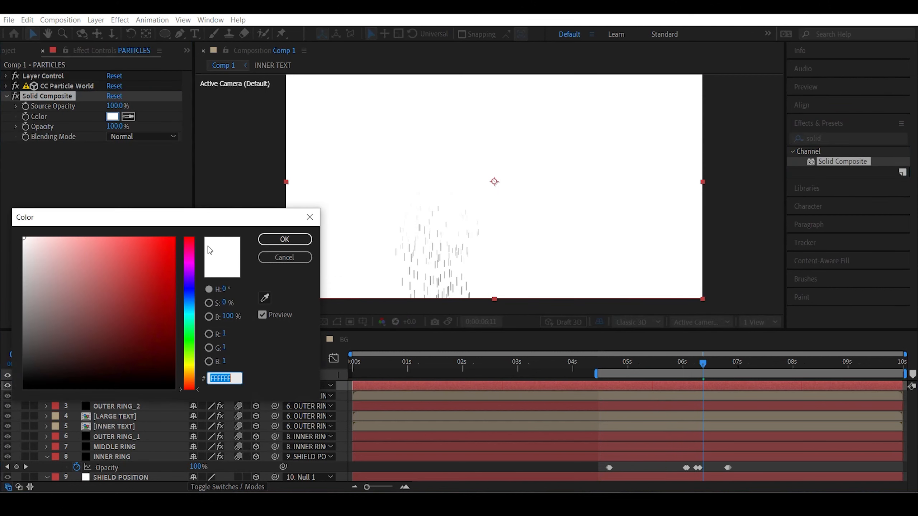
{"action": "left_click", "coordinate": [174, 362]}
{"action": "left_click_drag", "start_coordinate": [174, 361], "coordinate": [174, 389]}
{"action": "left_click", "coordinate": [285, 240]}
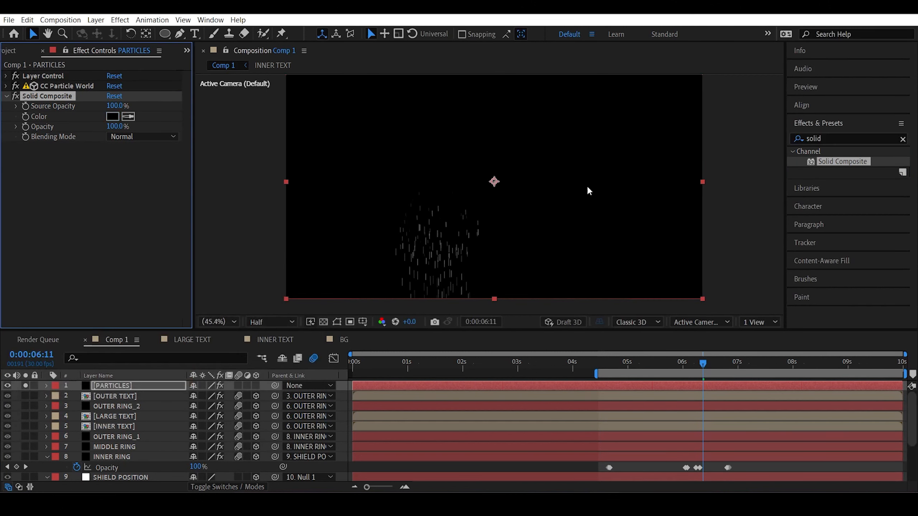
- Apply the Glow effect to the PARTICLES layer and reduce its Glow Radius to 1.0
{"action": "left_click", "coordinate": [833, 138]}
{"action": "type", "text": "glow"}
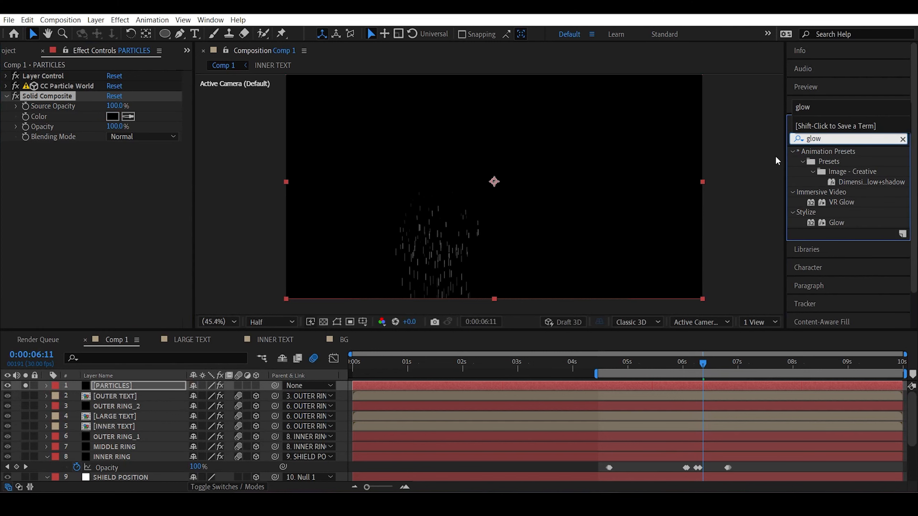
{"action": "left_click_drag", "start_coordinate": [836, 222], "coordinate": [113, 219]}
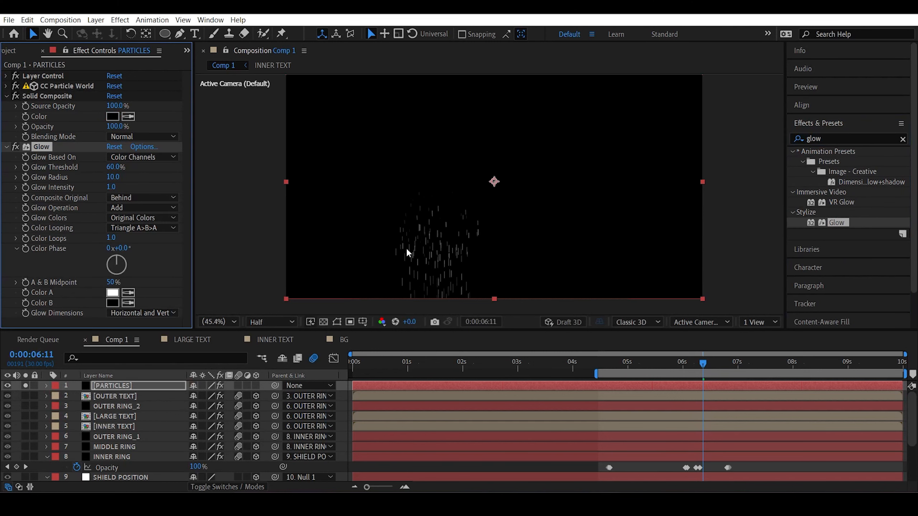
{"action": "key", "text": "period"}
{"action": "left_click_drag", "start_coordinate": [110, 181], "coordinate": [106, 180]}
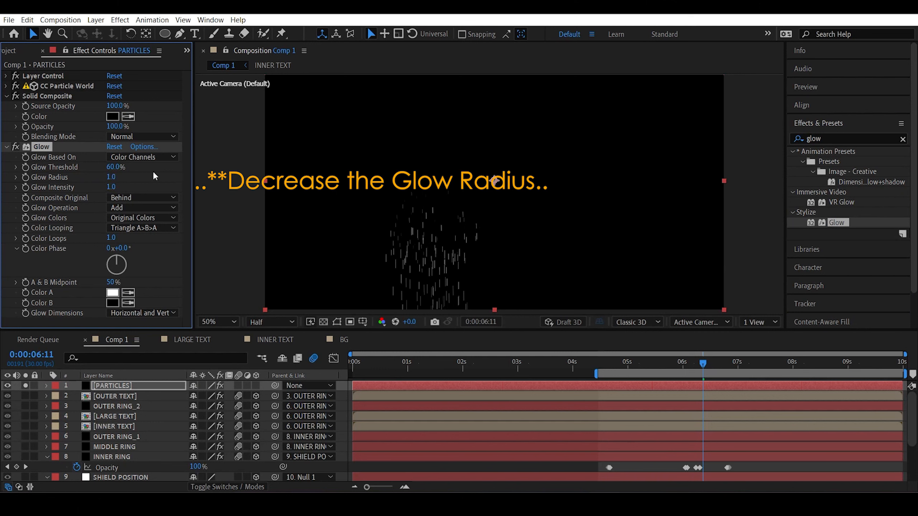
- Set the Glow Threshold to 0% and the Glow Intensity to 0.1, and collapse the Glow settings
{"action": "left_click", "coordinate": [115, 167]}
{"action": "type", "text": "0"}
{"action": "key", "text": "Return"}
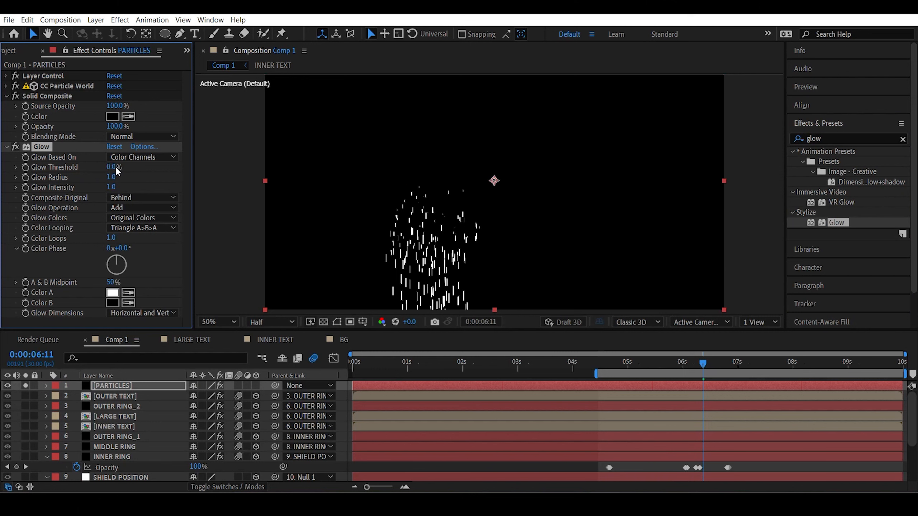
{"action": "left_click", "coordinate": [113, 187]}
{"action": "type", "text": "0.1"}
{"action": "key", "text": "Return"}
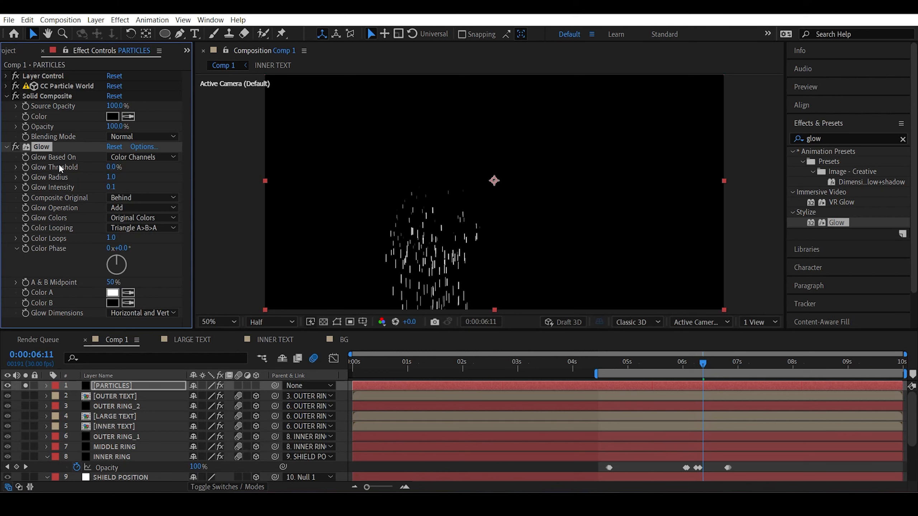
{"action": "left_click", "coordinate": [6, 146]}
- Apply the VC Color Vibrance effect below Glow on the PARTICLES layer
{"action": "left_click_drag", "start_coordinate": [473, 267], "coordinate": [437, 255]}
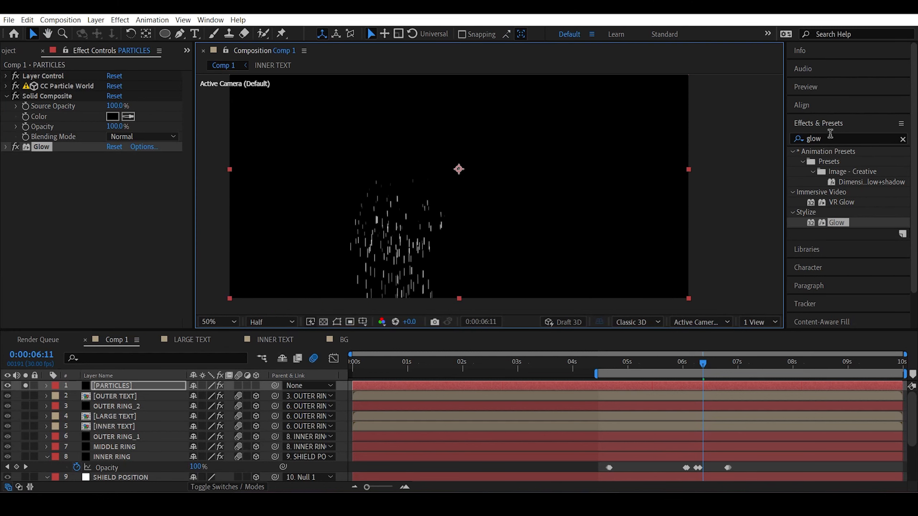
{"action": "left_click", "coordinate": [795, 139]}
{"action": "type", "text": "vc co"}
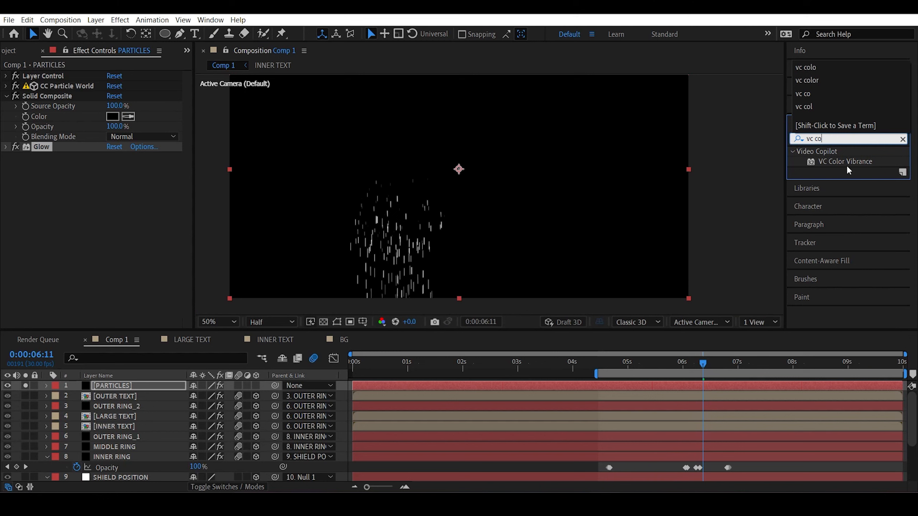
{"action": "left_click_drag", "start_coordinate": [846, 164], "coordinate": [137, 239]}
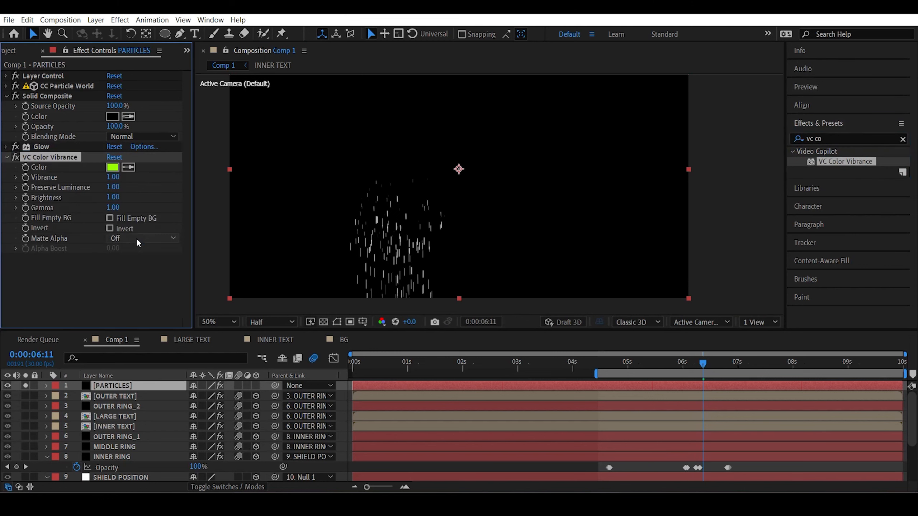
- Set the VC Color Vibrance color to orange with a hue of 35 and its Vibrance to 0.5
{"action": "left_click", "coordinate": [112, 167]}
{"action": "double_click", "coordinate": [235, 290]}
{"action": "type", "text": "3"}
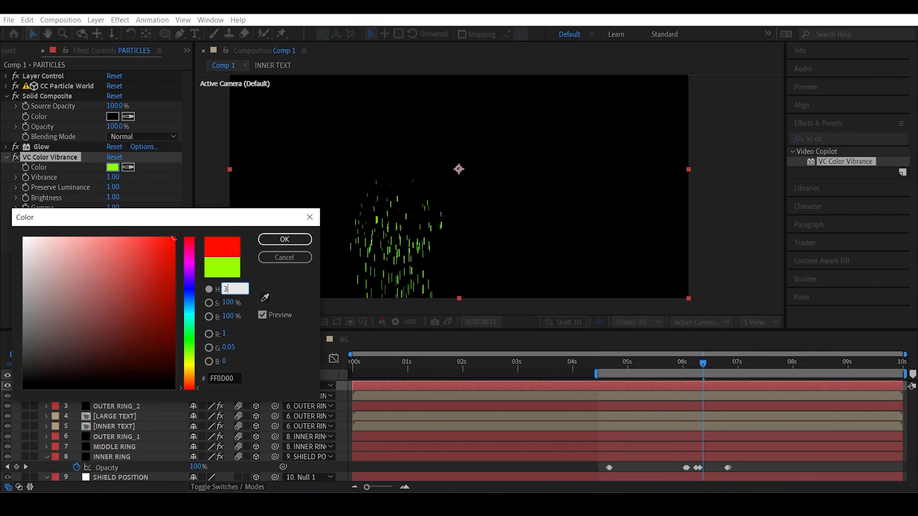
{"action": "type", "text": "5"}
{"action": "key", "text": "Return"}
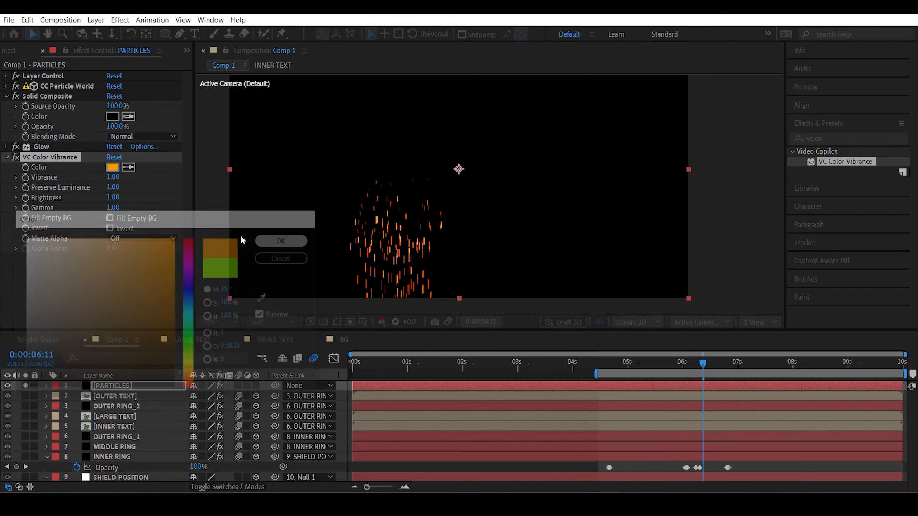
{"action": "left_click", "coordinate": [113, 177]}
{"action": "type", "text": "0"}
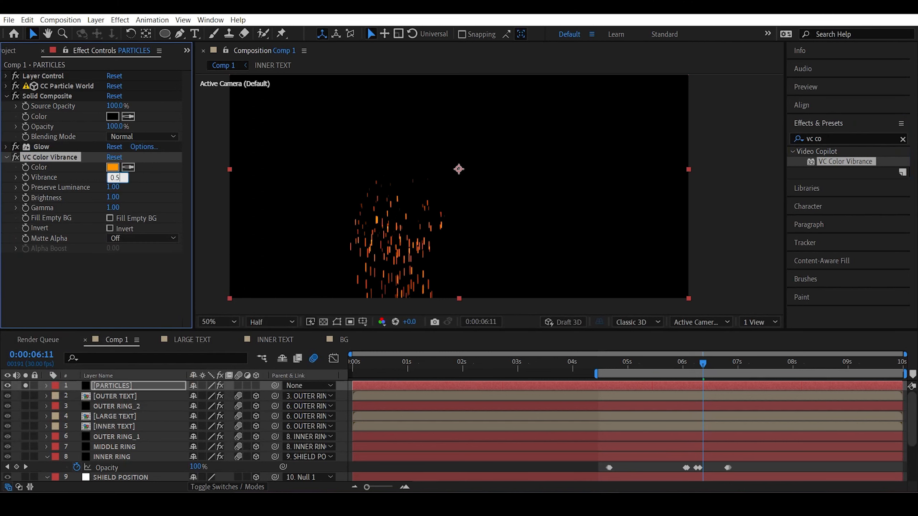
{"action": "type", "text": ".5"}
{"action": "key", "text": "Return"}
- Set the PARTICLES layer's blending mode to Screen and preview the composition from 0:00:04:16
{"action": "key", "text": "shift+slash"}
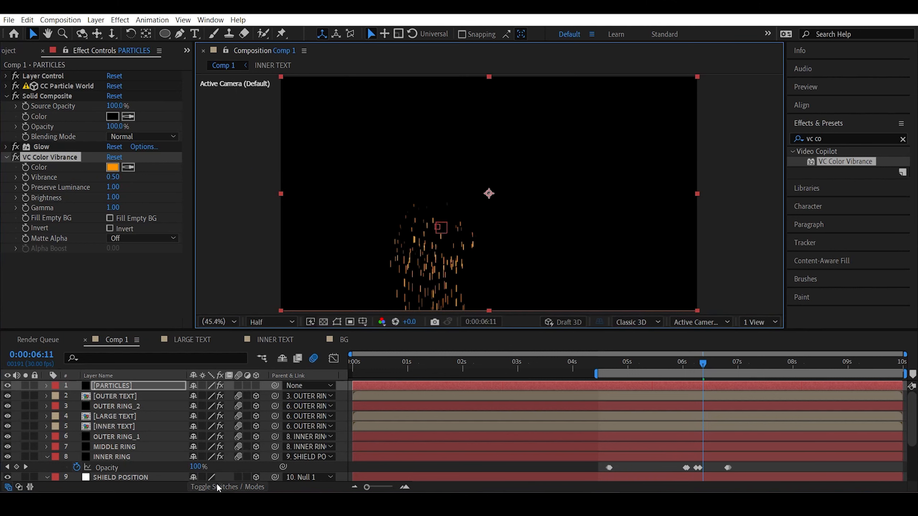
{"action": "left_click", "coordinate": [217, 483]}
{"action": "left_click", "coordinate": [216, 386]}
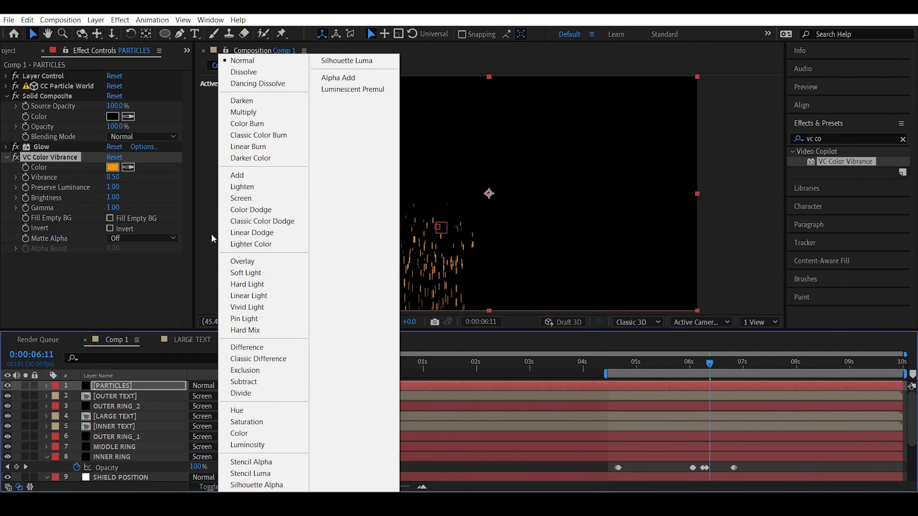
{"action": "left_click", "coordinate": [228, 200]}
{"action": "left_click", "coordinate": [613, 362]}
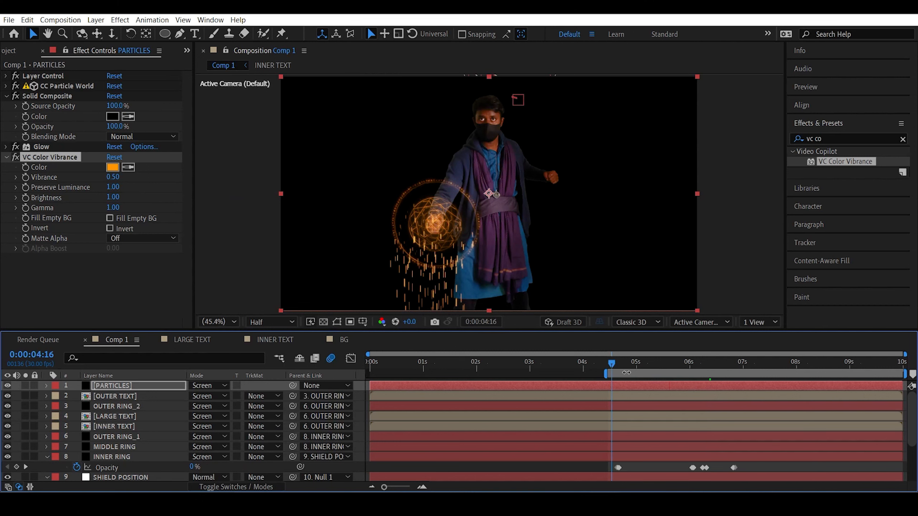
{"action": "key", "text": "space"}
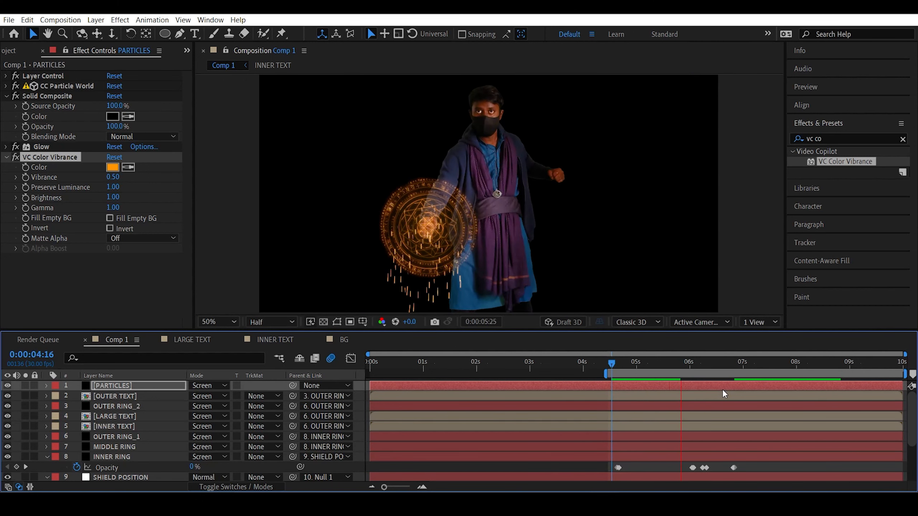
{"action": "key", "text": "space"}
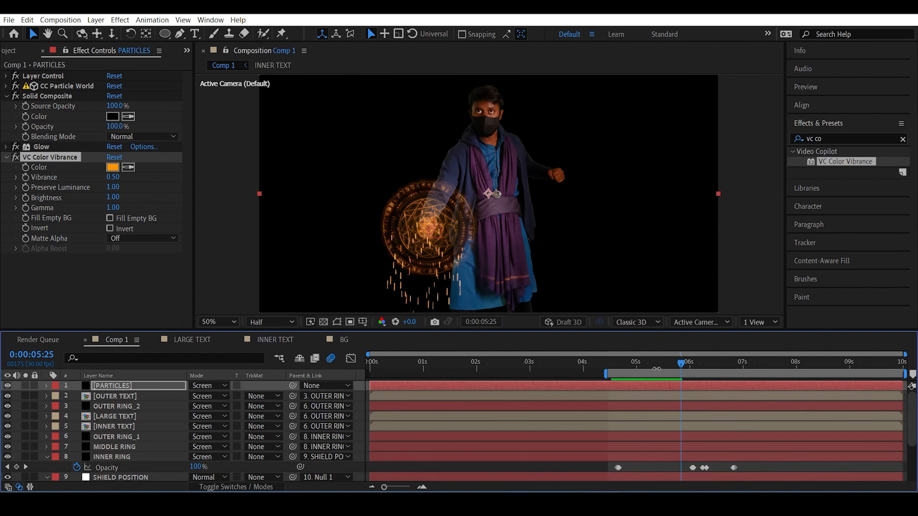
{"action": "left_click_drag", "start_coordinate": [635, 364], "coordinate": [649, 367]}
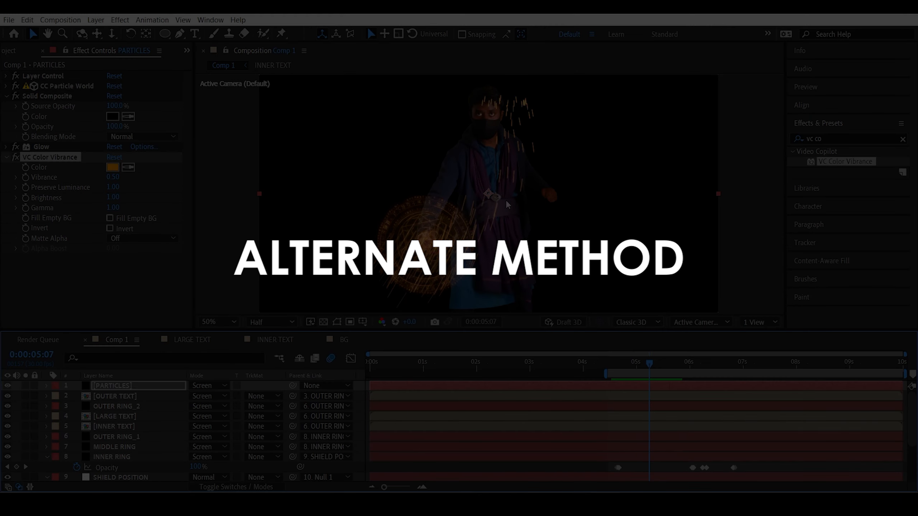
- Turn off the VC Color Vibrance, Glow and Solid Composite effects on the PARTICLES layer
{"action": "left_click", "coordinate": [15, 157]}
{"action": "left_click", "coordinate": [15, 146]}
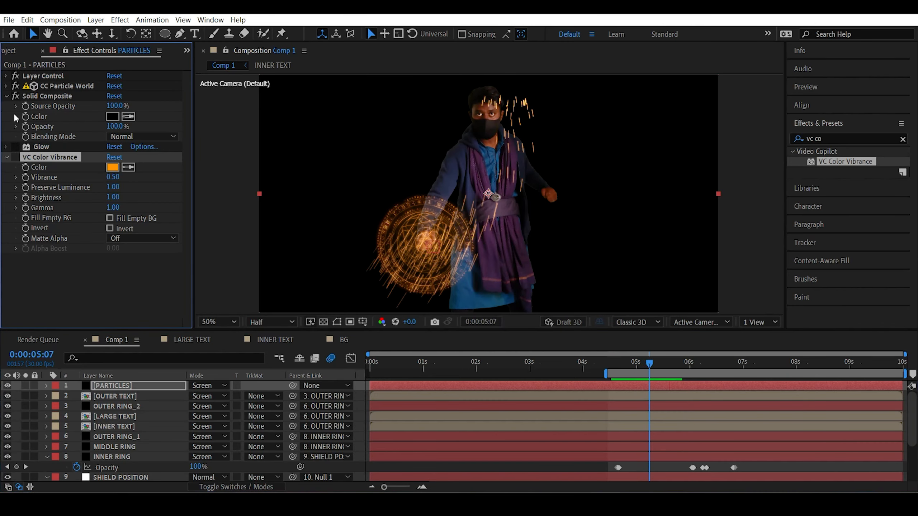
{"action": "left_click", "coordinate": [15, 96]}
- Change the Particle Type of CC Particle World on the PARTICLES layer to Shaded Sphere
{"action": "left_click", "coordinate": [6, 86]}
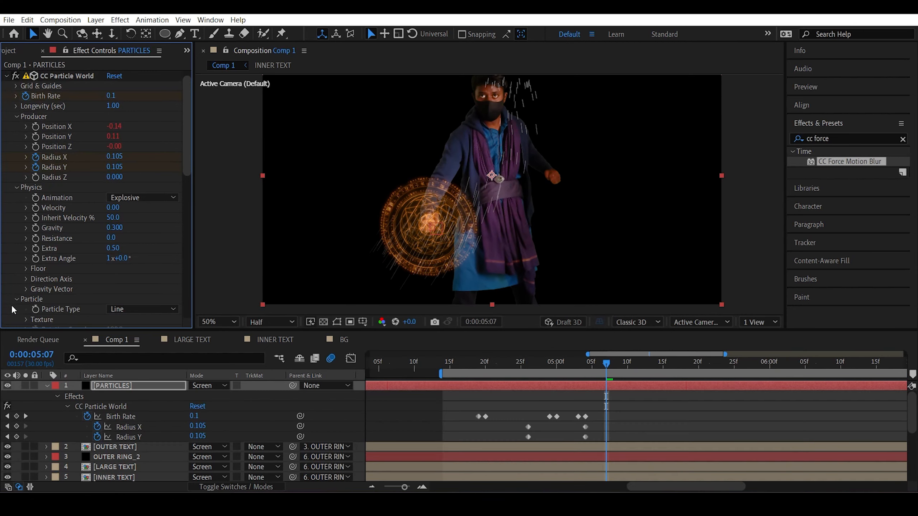
{"action": "scroll", "coordinate": [75, 270], "scroll_direction": "down", "scroll_amount": 4}
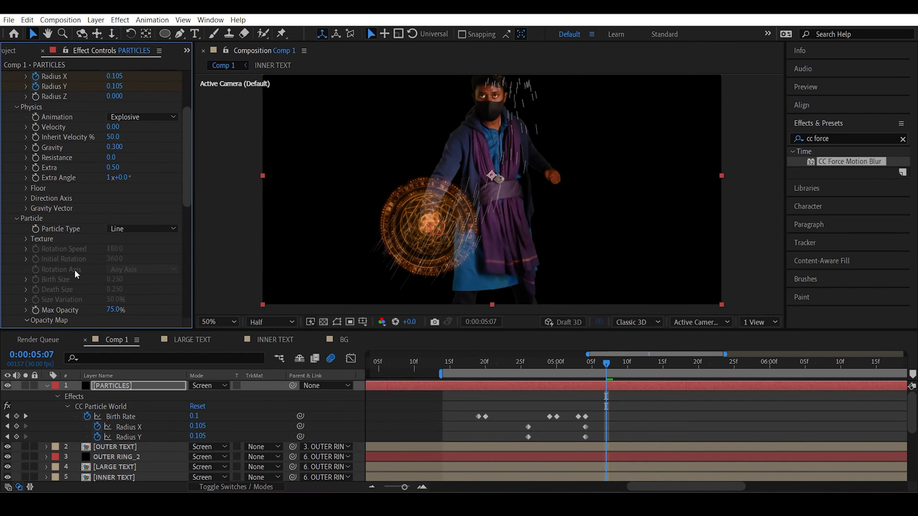
{"action": "left_click", "coordinate": [123, 228]}
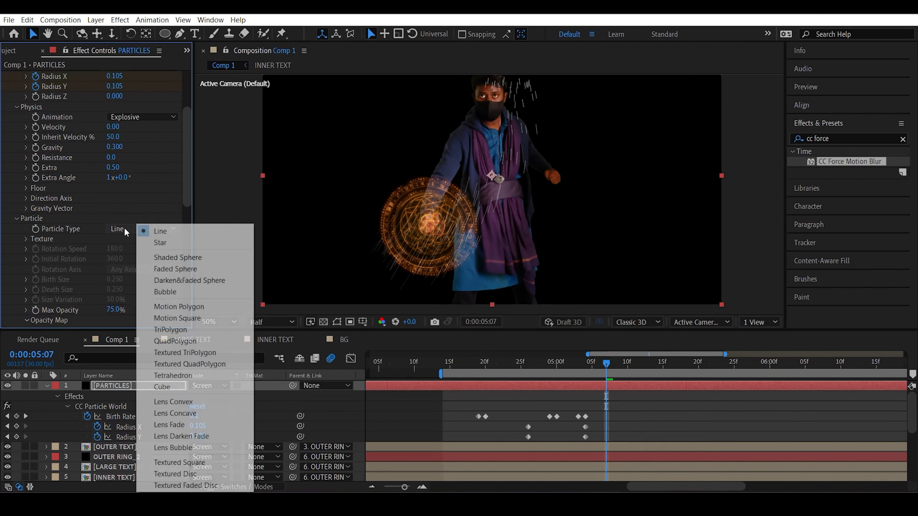
{"action": "left_click", "coordinate": [155, 256]}
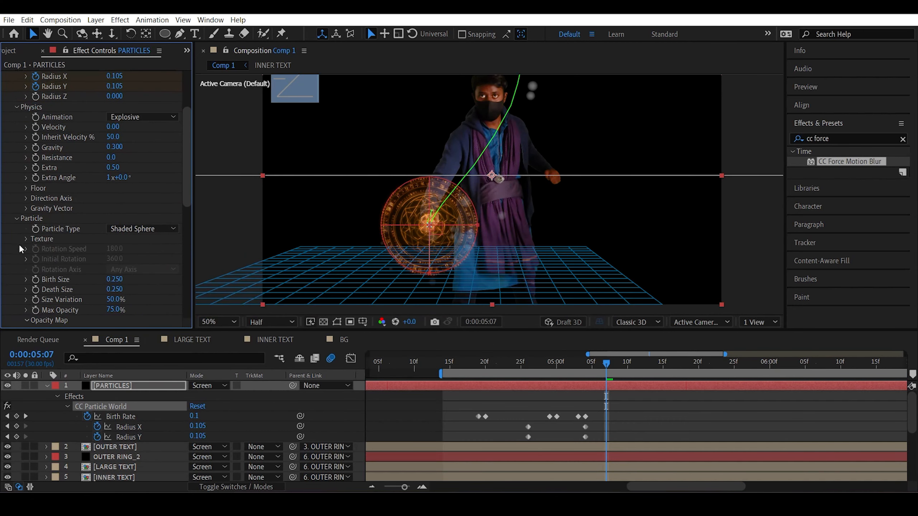
- Try a Birth Size and a Death Size of 0.1 for the particles
{"action": "scroll", "coordinate": [21, 259], "scroll_direction": "down", "scroll_amount": 2}
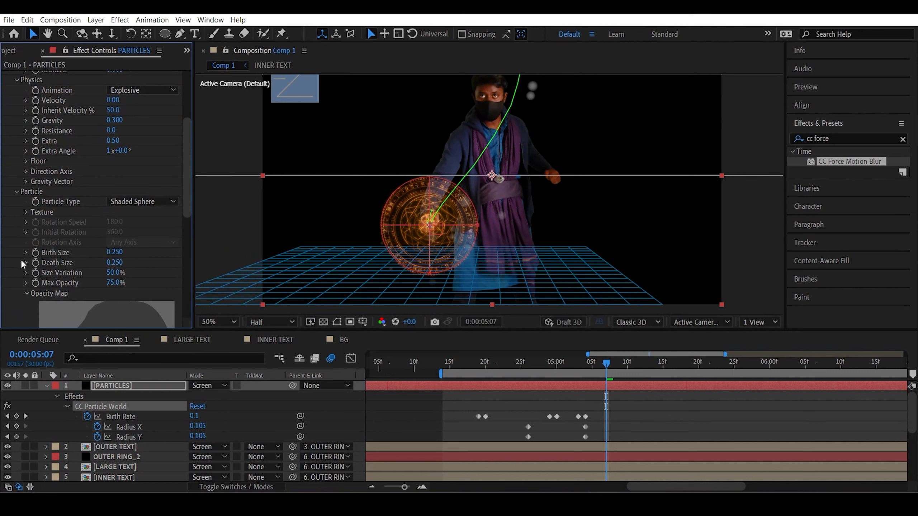
{"action": "left_click", "coordinate": [114, 252]}
{"action": "type", "text": "0.1"}
{"action": "key", "text": "Return"}
{"action": "left_click", "coordinate": [112, 262]}
{"action": "type", "text": "0.100"}
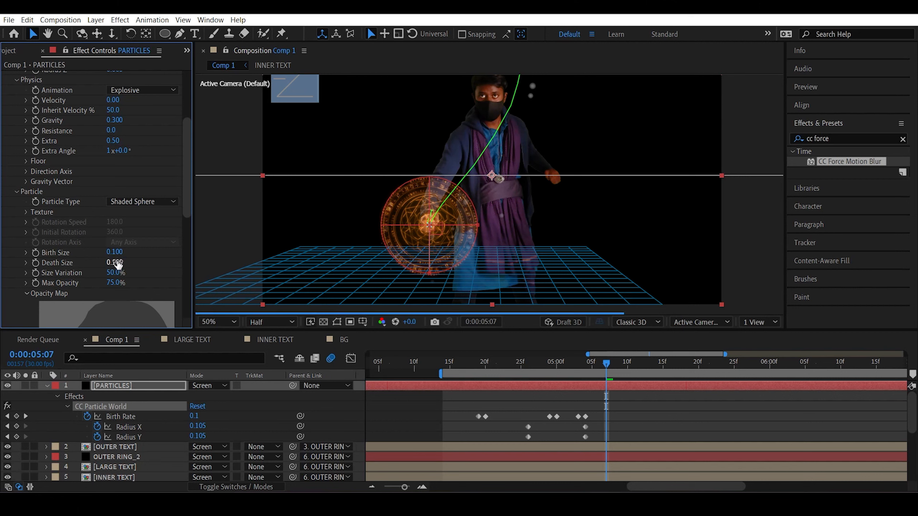
{"action": "key", "text": "Return"}
- Set the particles' Birth Size and Death Size to 0.05 and collapse the CC Particle World settings
{"action": "left_click", "coordinate": [114, 252]}
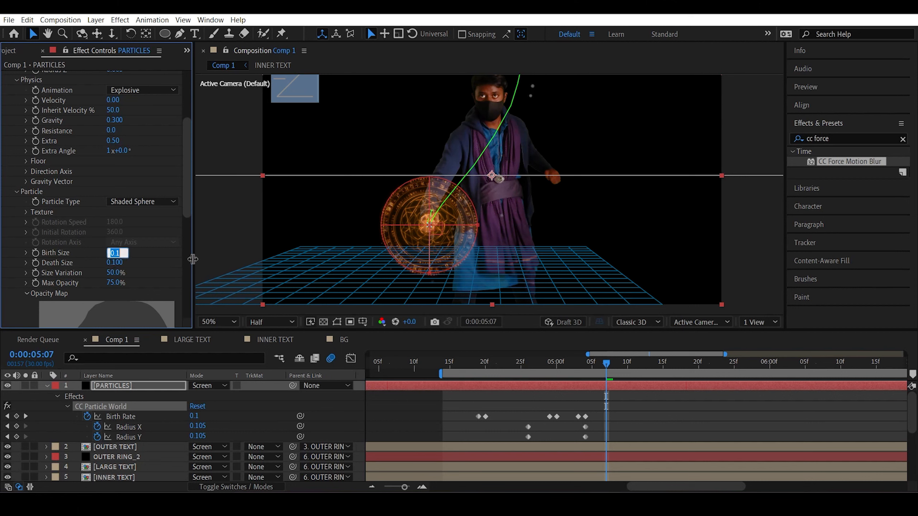
{"action": "type", "text": "0.05"}
{"action": "key", "text": "Return"}
{"action": "left_click", "coordinate": [118, 263]}
{"action": "type", "text": "0."}
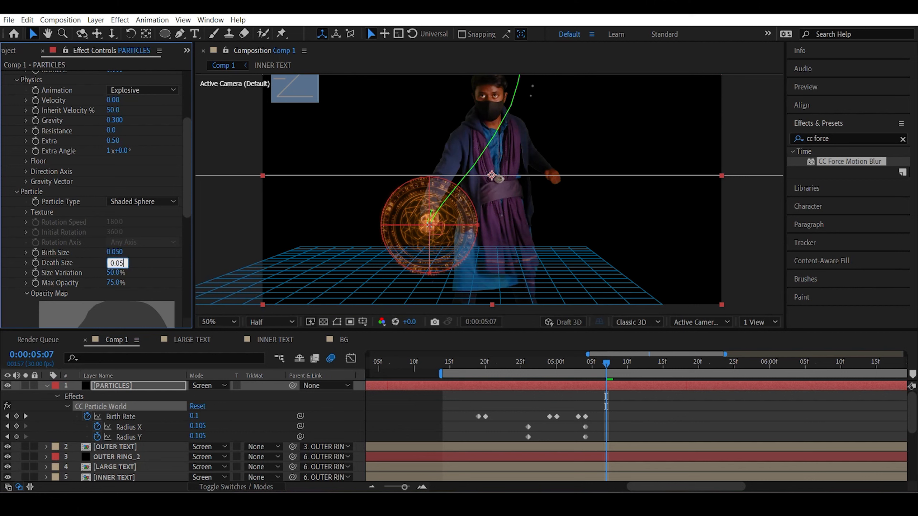
{"action": "type", "text": "05"}
{"action": "key", "text": "Return"}
{"action": "scroll", "coordinate": [120, 268], "scroll_direction": "up", "scroll_amount": 10}
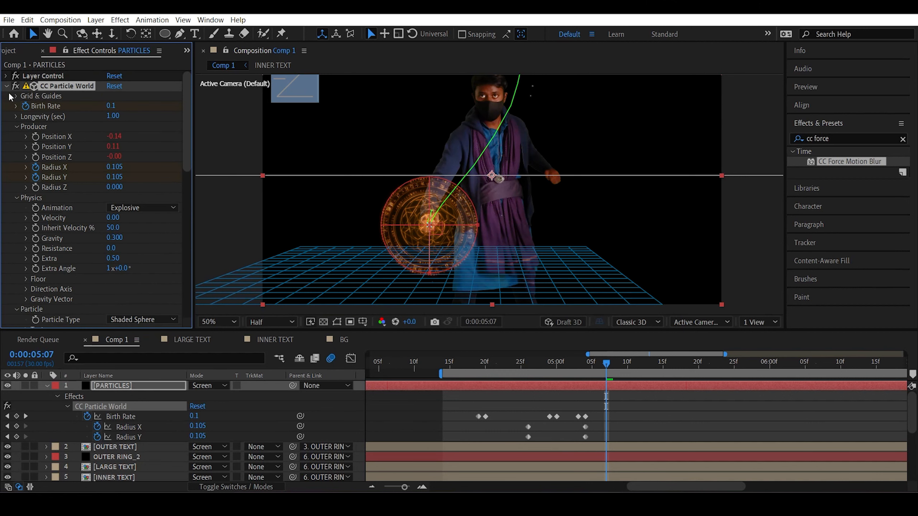
{"action": "left_click", "coordinate": [6, 86]}
- Apply the Tint effect directly below CC Particle World and set Map Black To to white
{"action": "left_click", "coordinate": [846, 139]}
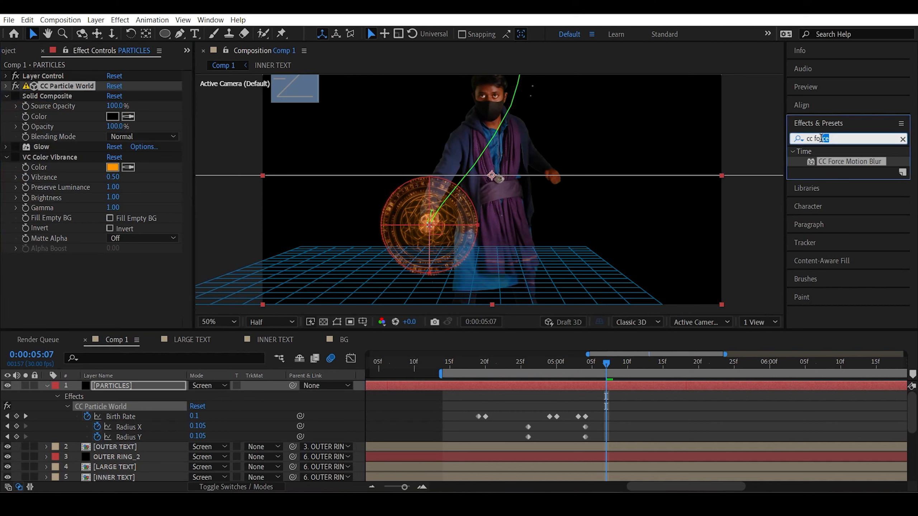
{"action": "type", "text": "tint"}
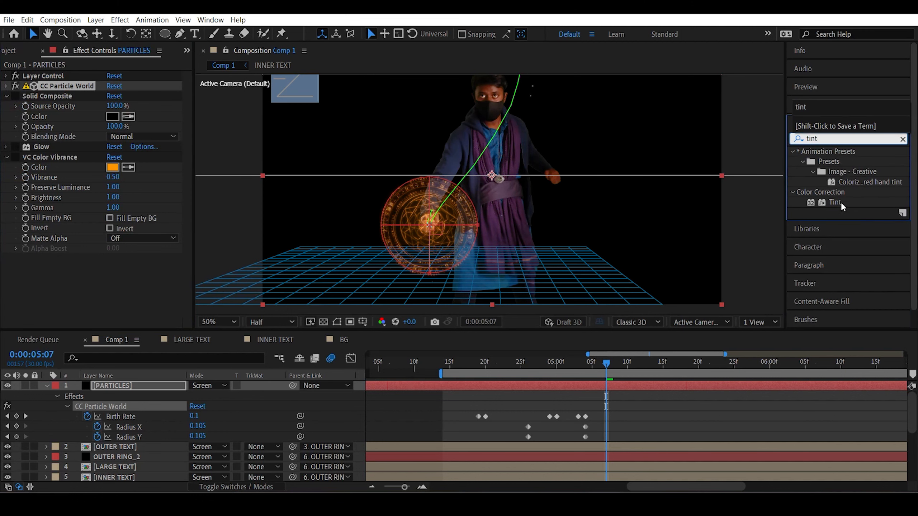
{"action": "left_click_drag", "start_coordinate": [835, 202], "coordinate": [37, 93]}
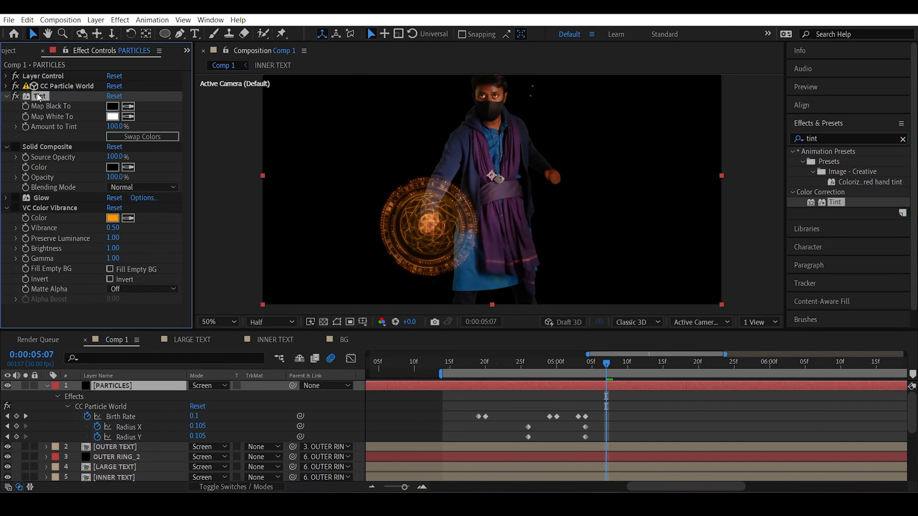
{"action": "left_click", "coordinate": [128, 106]}
{"action": "left_click", "coordinate": [112, 116]}
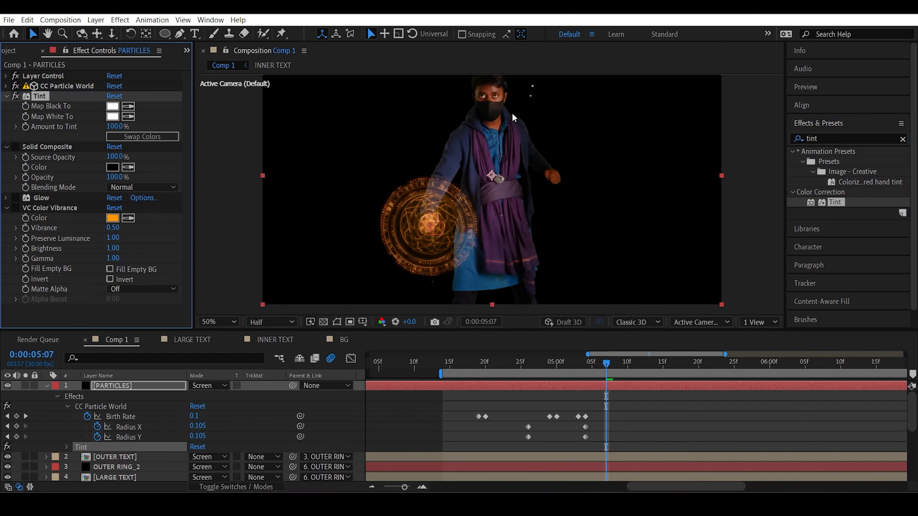
- Turn Solid Composite, Glow and VC Color Vibrance back on and clear the effects search
{"action": "left_click", "coordinate": [16, 146]}
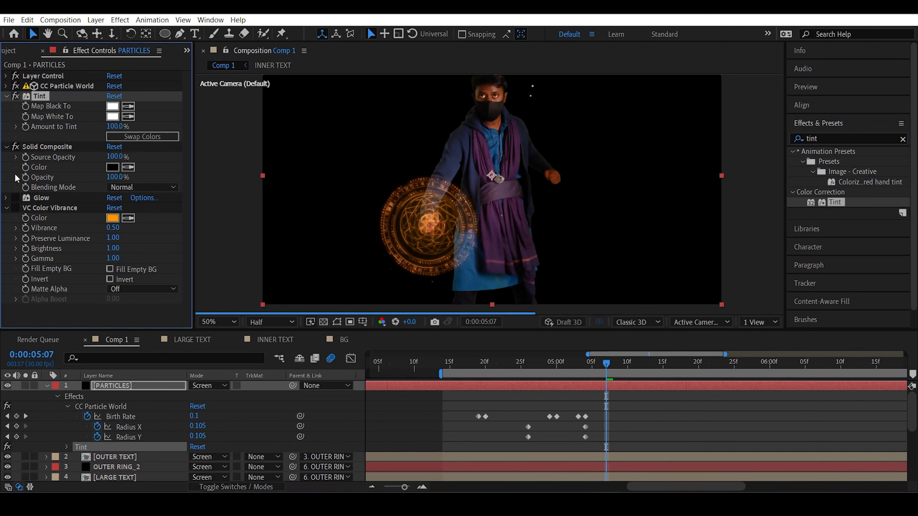
{"action": "left_click", "coordinate": [15, 198]}
{"action": "left_click", "coordinate": [16, 208]}
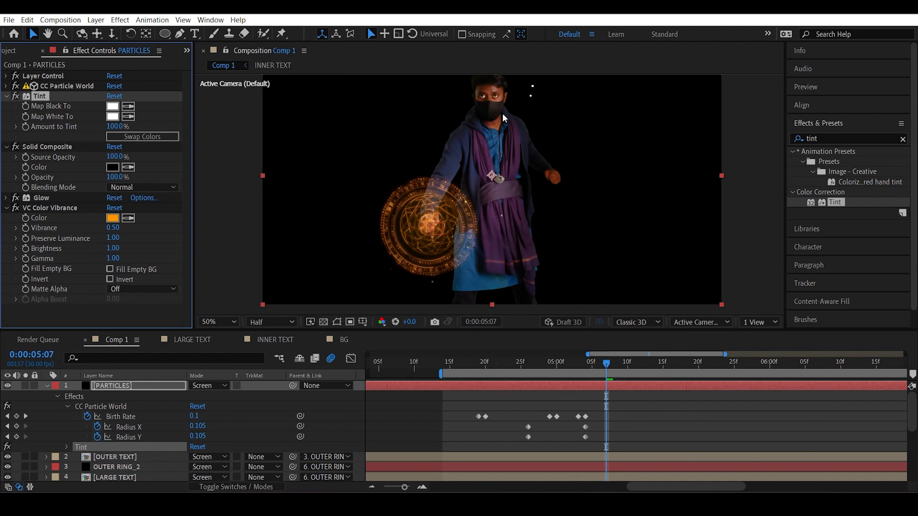
{"action": "double_click", "coordinate": [833, 138]}
{"action": "key", "text": "BackSpace"}
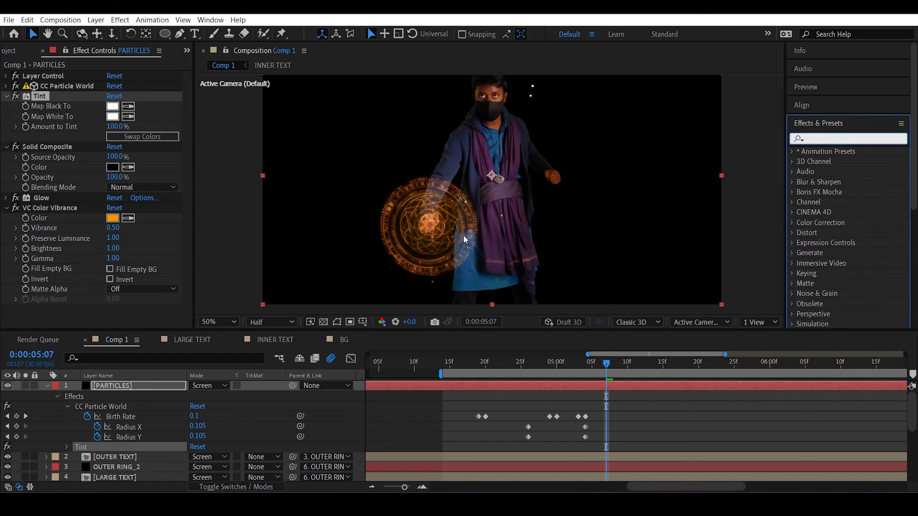
- Set the PARTICLES layer's Birth Rate keyframe at 0:00:04:20 to 0.5
{"action": "left_click", "coordinate": [165, 386]}
{"action": "left_click", "coordinate": [487, 365]}
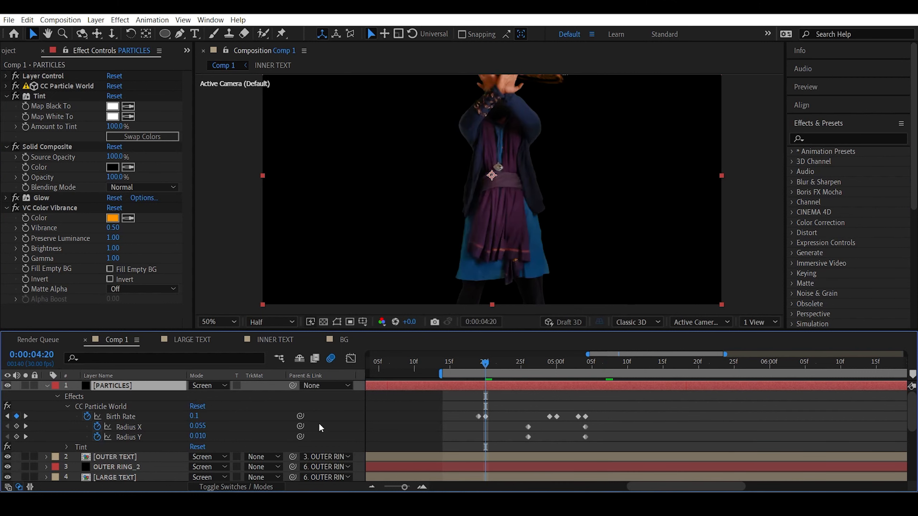
{"action": "left_click", "coordinate": [198, 416]}
{"action": "type", "text": "0.5"}
{"action": "key", "text": "Return"}
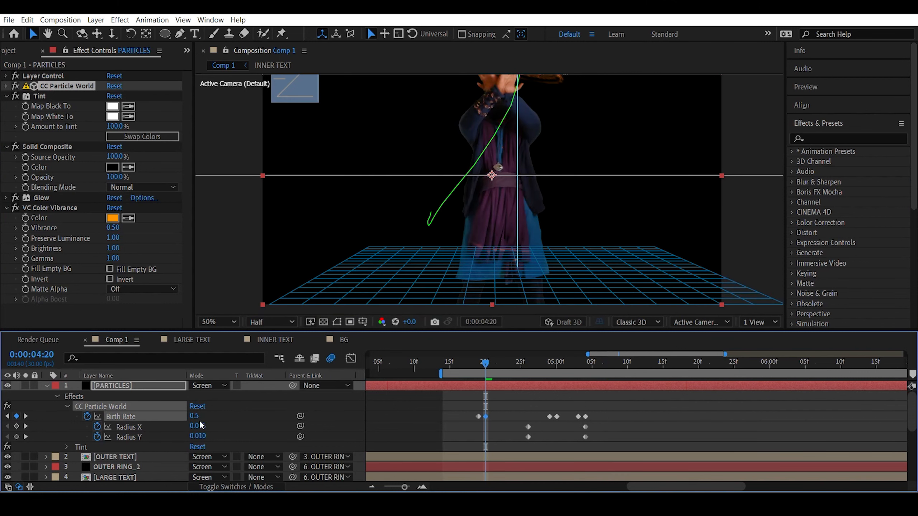
- Set the Birth Rate keyframes to 1 at 0:00:04:29 and 5 at 0:00:05:00
{"action": "left_click_drag", "start_coordinate": [195, 416], "coordinate": [197, 417]}
{"action": "left_click", "coordinate": [551, 366]}
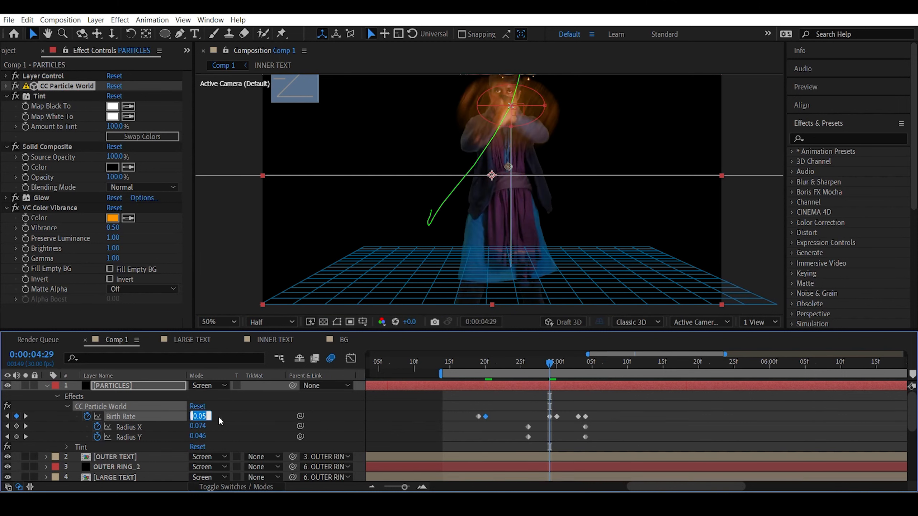
{"action": "type", "text": "1"}
{"action": "key", "text": "Return"}
{"action": "left_click", "coordinate": [558, 367]}
{"action": "left_click", "coordinate": [195, 416]}
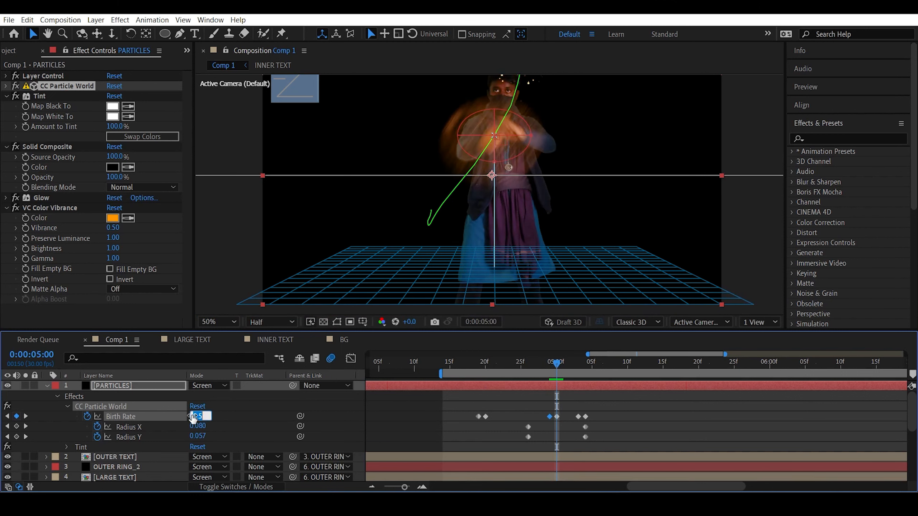
{"action": "type", "text": "5"}
{"action": "key", "text": "Return"}
- Set the Birth Rate keyframes to 5 at 0:00:05:03 and 1 at 0:00:05:04
{"action": "left_click", "coordinate": [579, 368]}
{"action": "left_click", "coordinate": [197, 417]}
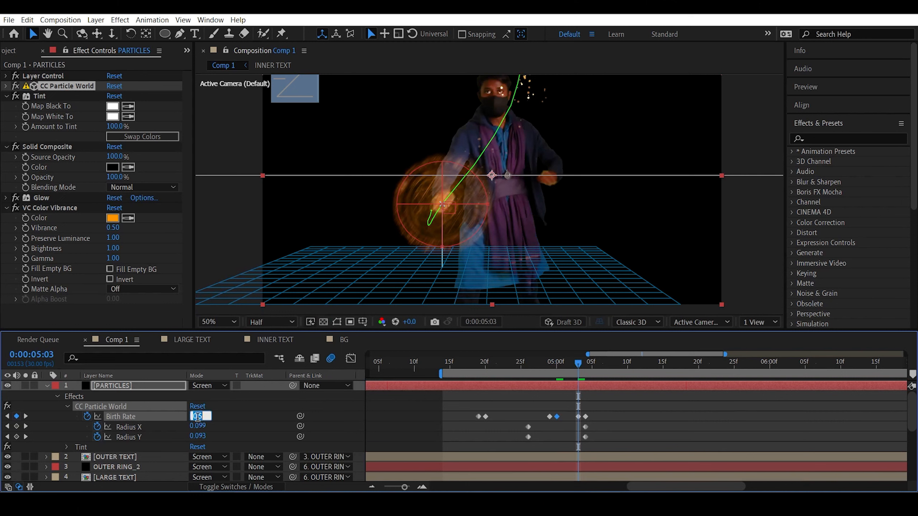
{"action": "type", "text": "5"}
{"action": "key", "text": "Return"}
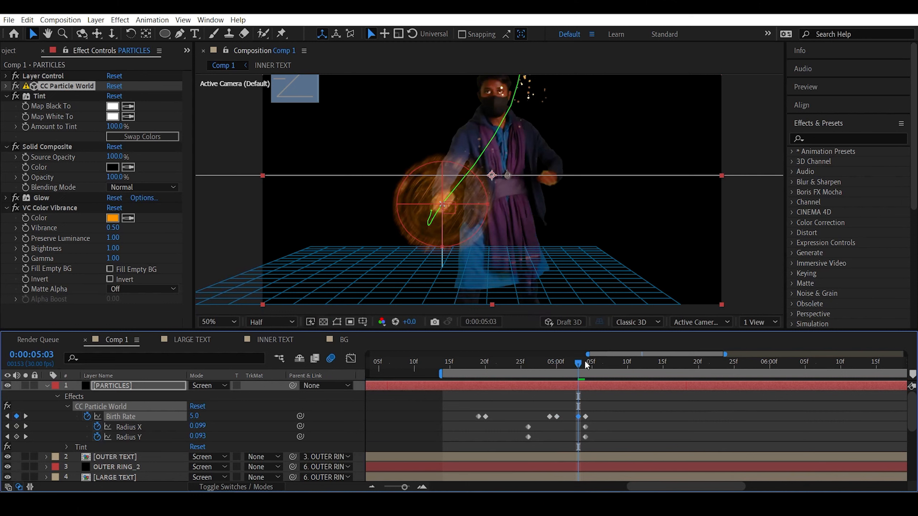
{"action": "left_click", "coordinate": [586, 364]}
{"action": "left_click", "coordinate": [197, 417]}
{"action": "type", "text": "1"}
{"action": "key", "text": "Return"}
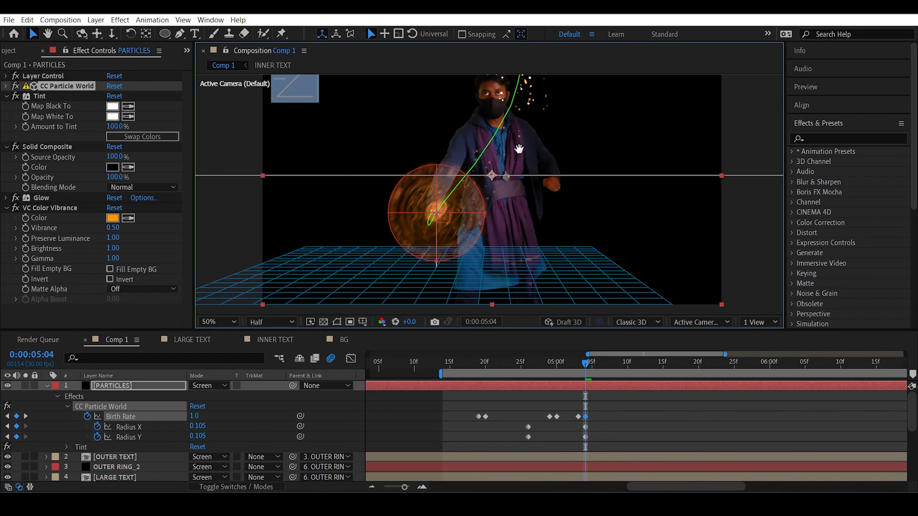
- Set the Birth Size and Death Size of the CC Particle World particles to 0.04
{"action": "left_click_drag", "start_coordinate": [519, 148], "coordinate": [526, 176]}
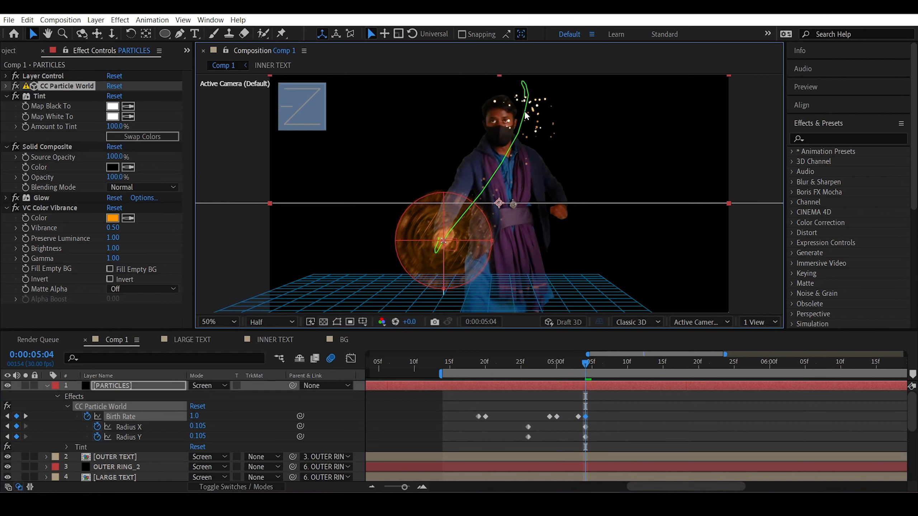
{"action": "left_click", "coordinate": [5, 86]}
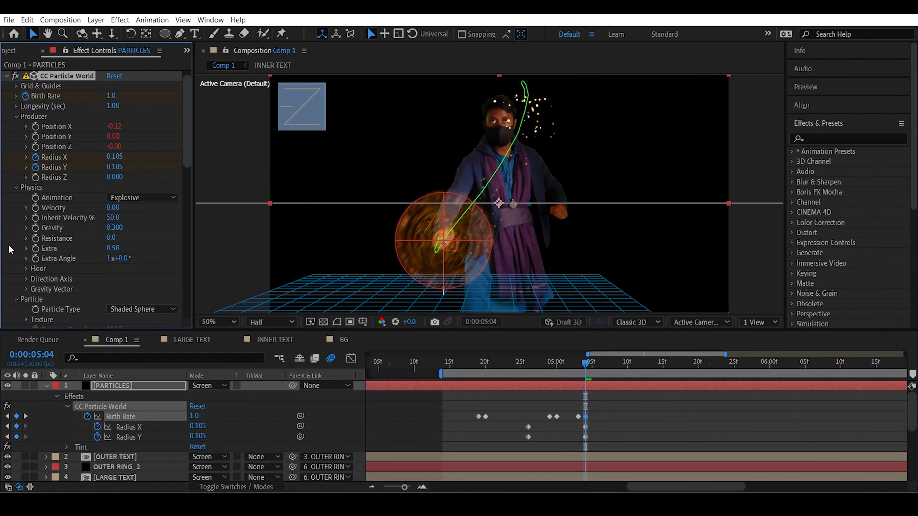
{"action": "scroll", "coordinate": [11, 250], "scroll_direction": "down", "scroll_amount": 6}
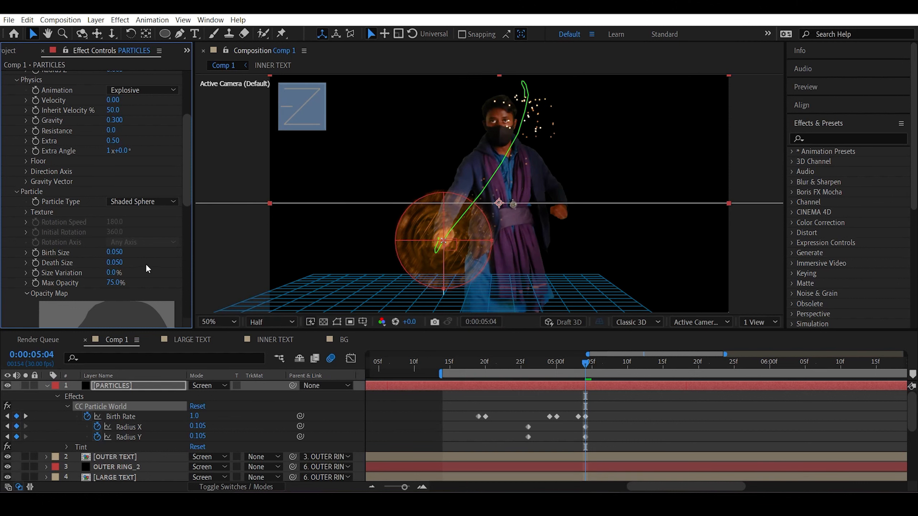
{"action": "left_click", "coordinate": [120, 258]}
{"action": "left_click_drag", "start_coordinate": [120, 253], "coordinate": [128, 252]}
{"action": "type", "text": "4"}
{"action": "key", "text": "Return"}
{"action": "left_click", "coordinate": [117, 264]}
{"action": "left_click_drag", "start_coordinate": [120, 263], "coordinate": [127, 264]}
{"action": "type", "text": "4"}
{"action": "key", "text": "Return"}
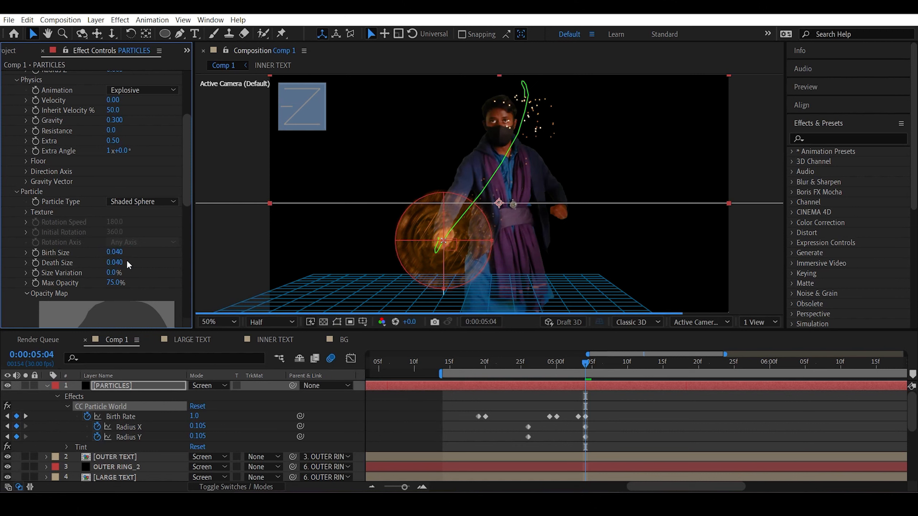
- Reduce the particles' Birth Size and Death Size to 0.03 and collapse the CC Particle World settings
{"action": "left_click", "coordinate": [115, 253]}
{"action": "left_click_drag", "start_coordinate": [120, 252], "coordinate": [126, 253]}
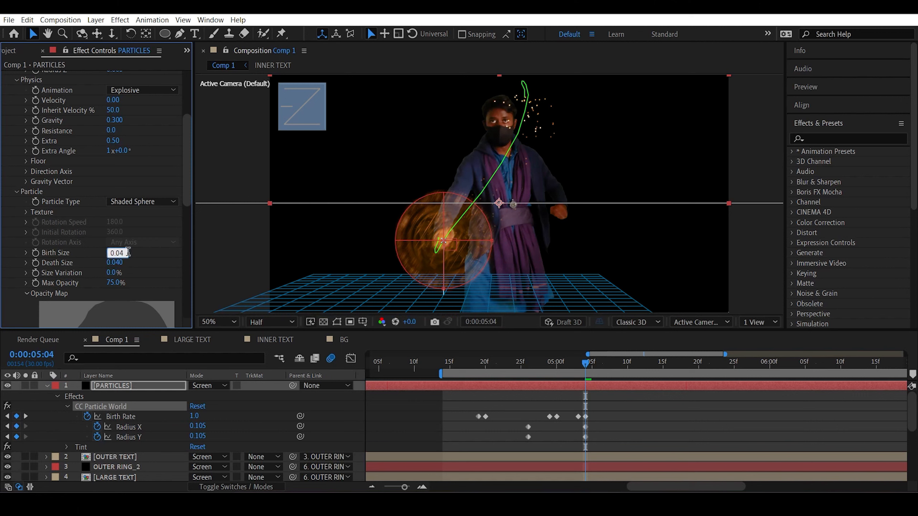
{"action": "type", "text": "3"}
{"action": "key", "text": "Return"}
{"action": "left_click", "coordinate": [117, 263]}
{"action": "type", "text": "0."}
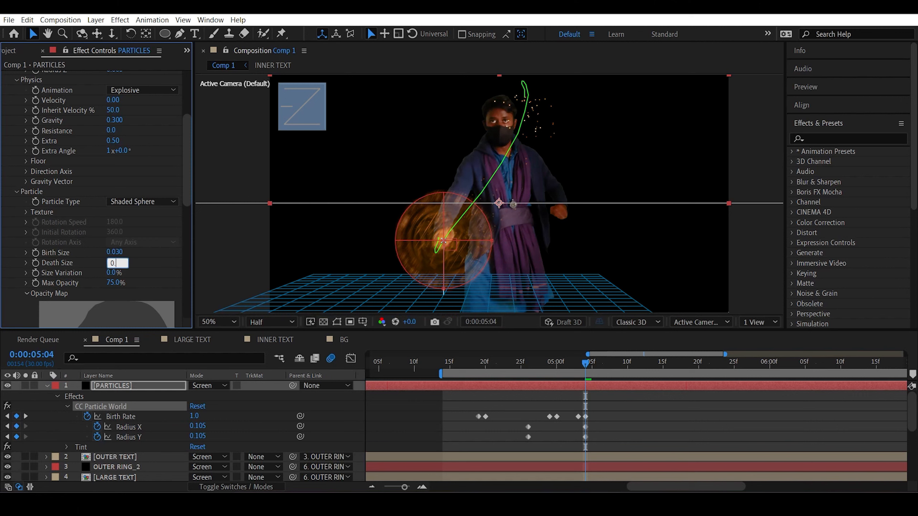
{"action": "type", "text": "03"}
{"action": "key", "text": "Return"}
{"action": "scroll", "coordinate": [7, 145], "scroll_direction": "up", "scroll_amount": 5}
{"action": "left_click", "coordinate": [6, 85]}
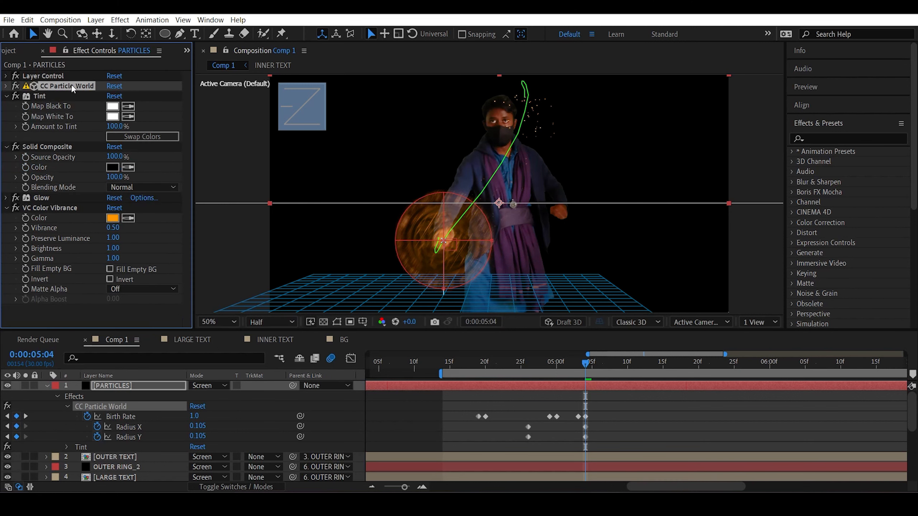
- Add CC Force Motion Blur to the PARTICLES layer below Tint and set its Shutter Angle to 360
{"action": "left_click", "coordinate": [824, 138]}
{"action": "type", "text": "cc f"}
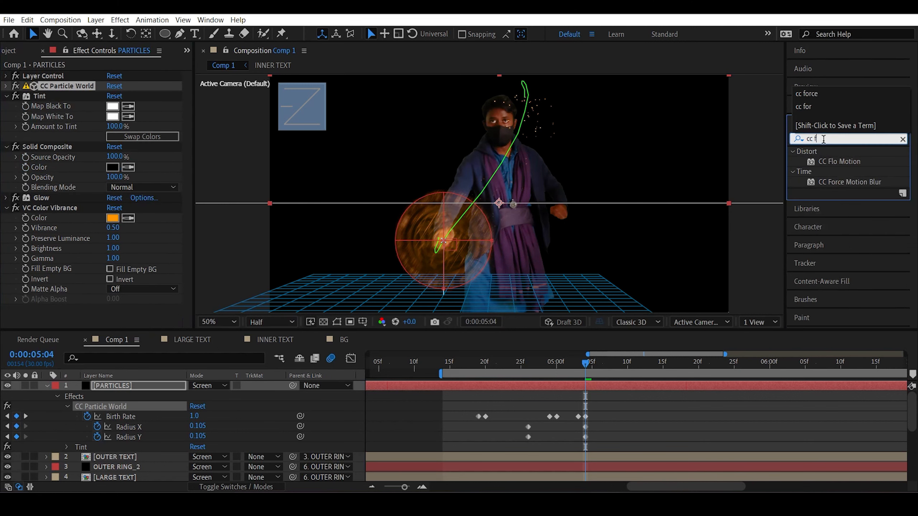
{"action": "type", "text": "orce"}
{"action": "left_click_drag", "start_coordinate": [851, 163], "coordinate": [504, 136]}
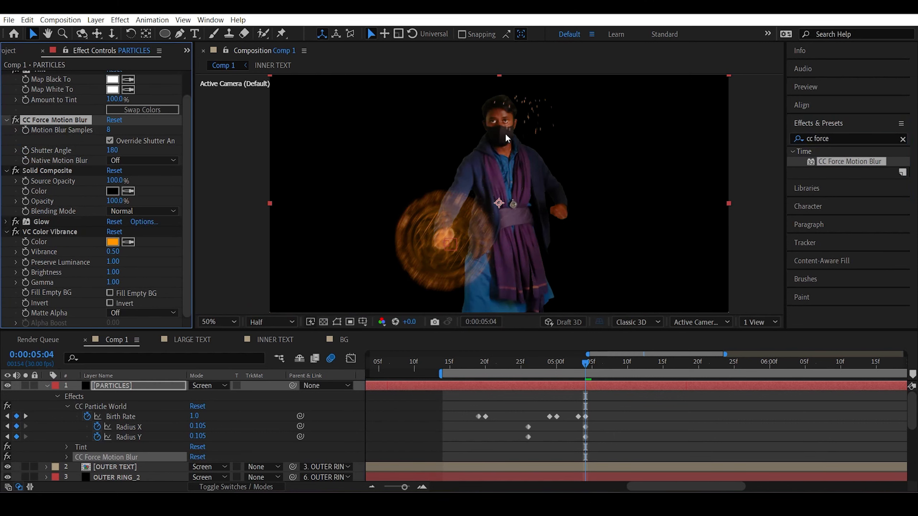
{"action": "left_click", "coordinate": [114, 150]}
{"action": "type", "text": "360"}
{"action": "key", "text": "Return"}
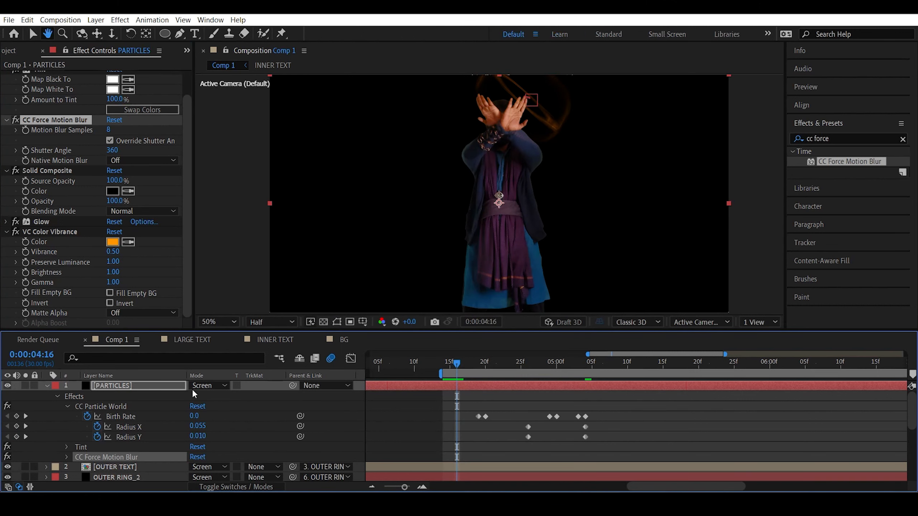
- Solo the PARTICLES layer and preview the motion-blurred sparks from 0:00:04:16
{"action": "left_click", "coordinate": [27, 384]}
{"action": "left_click", "coordinate": [27, 385]}
{"action": "key", "text": "space"}
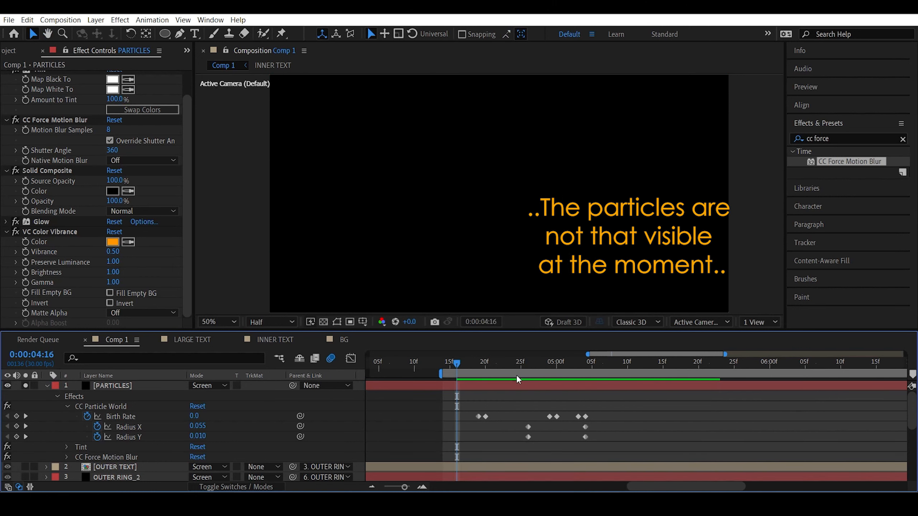
{"action": "key", "text": "space"}
{"action": "left_click", "coordinate": [485, 366]}
{"action": "left_click_drag", "start_coordinate": [485, 368], "coordinate": [458, 368]}
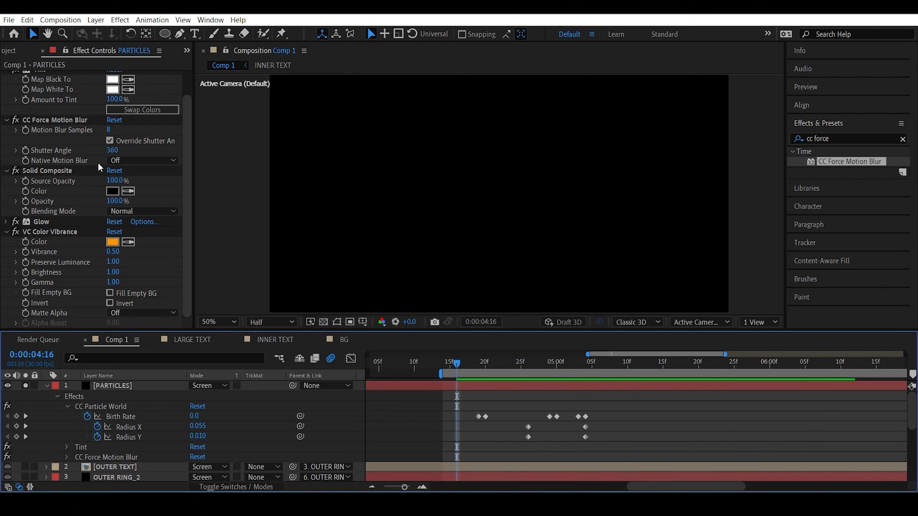
- Set the PARTICLES layer's Glow Radius to 1 and Glow Intensity to 0.5
{"action": "left_click", "coordinate": [6, 222]}
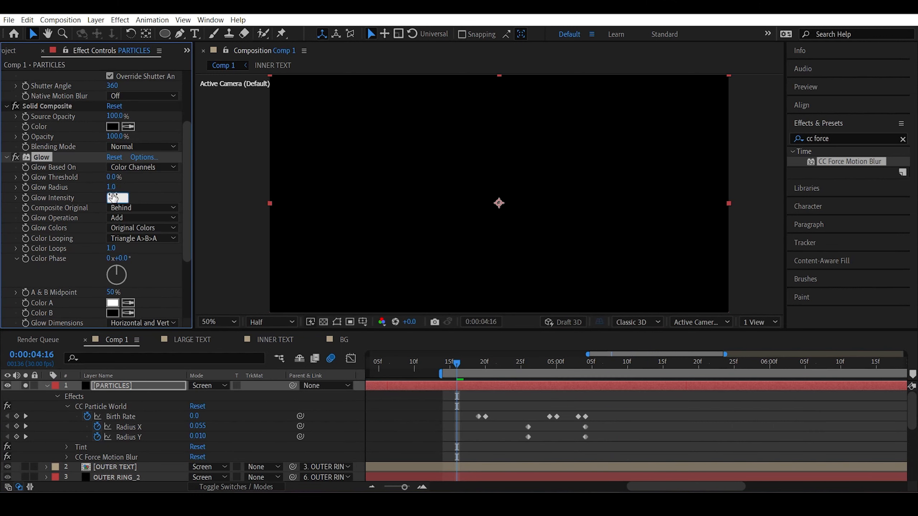
{"action": "key", "text": "space"}
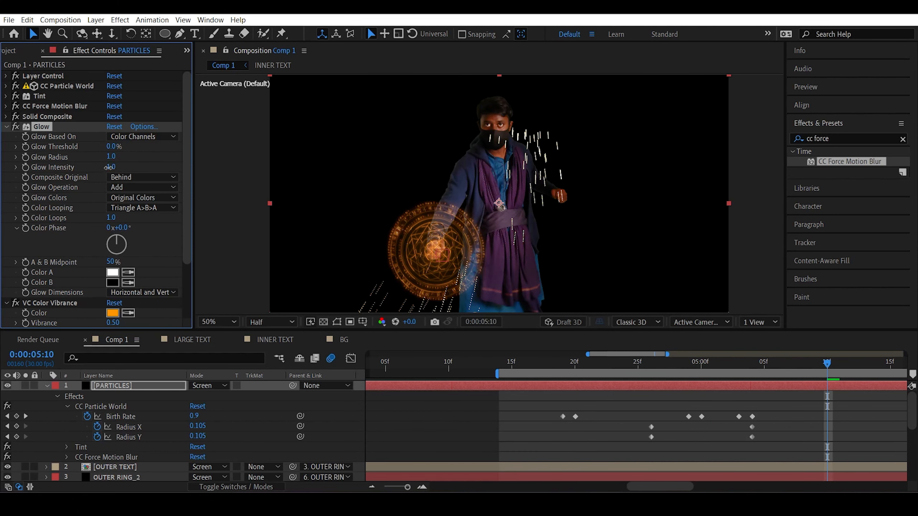
{"action": "left_click", "coordinate": [109, 167]}
{"action": "type", "text": "0.5"}
{"action": "key", "text": "Return"}
- Show the whole composition duration in the timeline and preview the sparks with the character and shield from about 0:00:04:14
{"action": "key", "text": "semicolon"}
{"action": "left_click", "coordinate": [608, 364]}
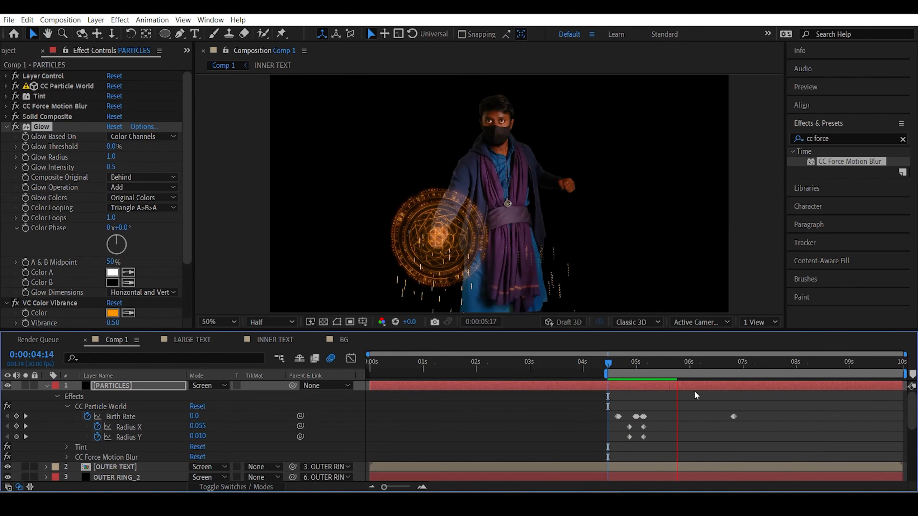
{"action": "key", "text": "space"}
{"action": "left_click", "coordinate": [612, 362]}
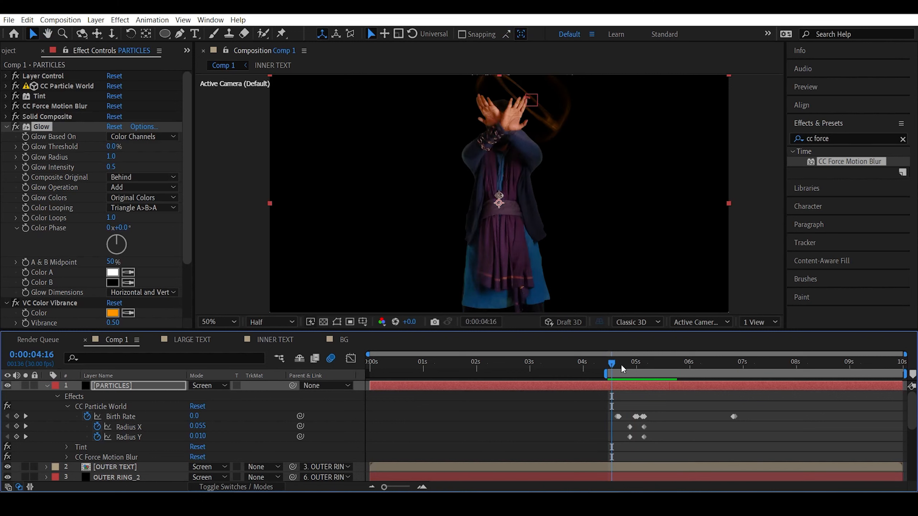
{"action": "key", "text": "space"}
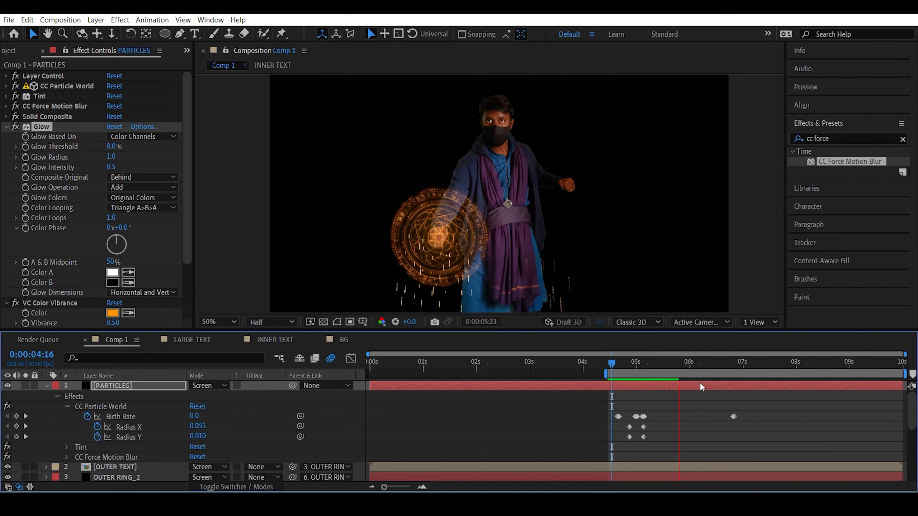
{"action": "key", "text": "space"}
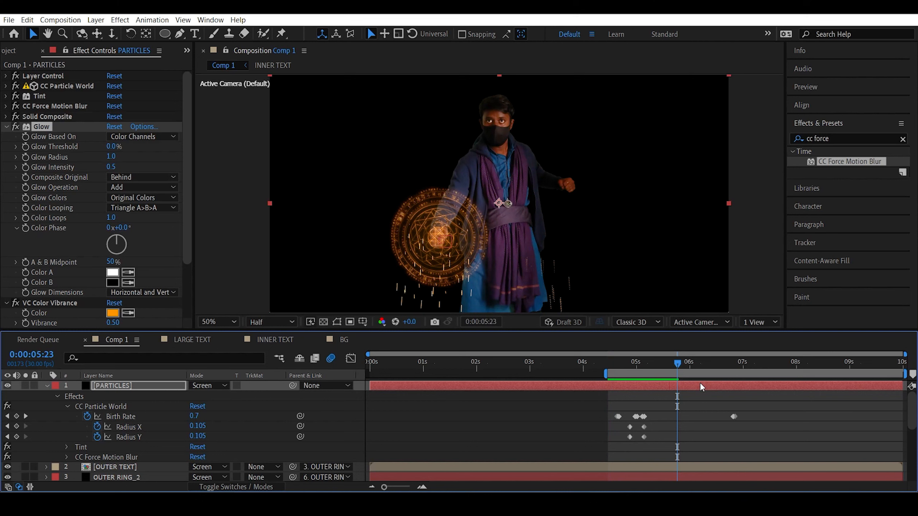
- Undo the shaded-sphere particle changes on the PARTICLES layer, back to the line particles before Tint was added
{"action": "key", "text": "ctrl+z"}
{"action": "key", "text": "ctrl+z"}
{"action": "key", "text": "ctrl+z"}
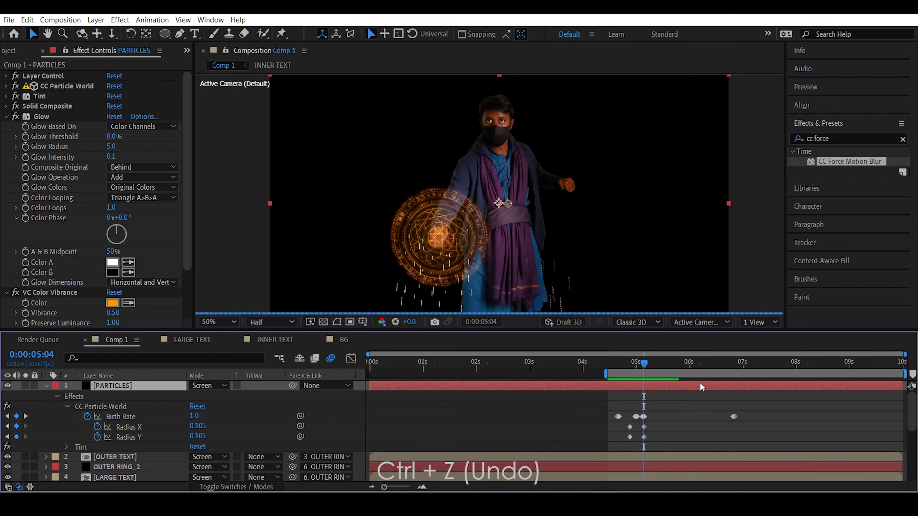
{"action": "key", "text": "ctrl+z"}
{"action": "key", "text": "ctrl+z"}
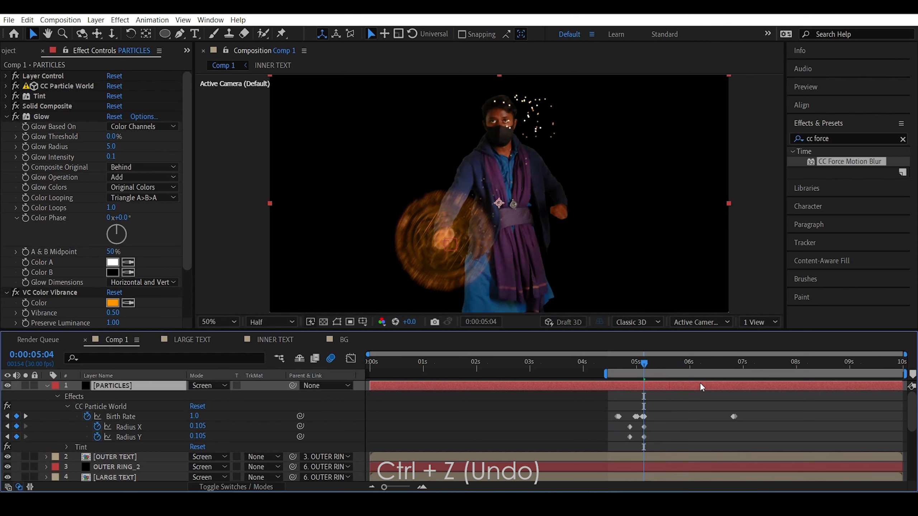
{"action": "key", "text": "ctrl+z"}
{"action": "key", "text": "ctrl+z"}
{"action": "key", "text": "ctrl+z"}
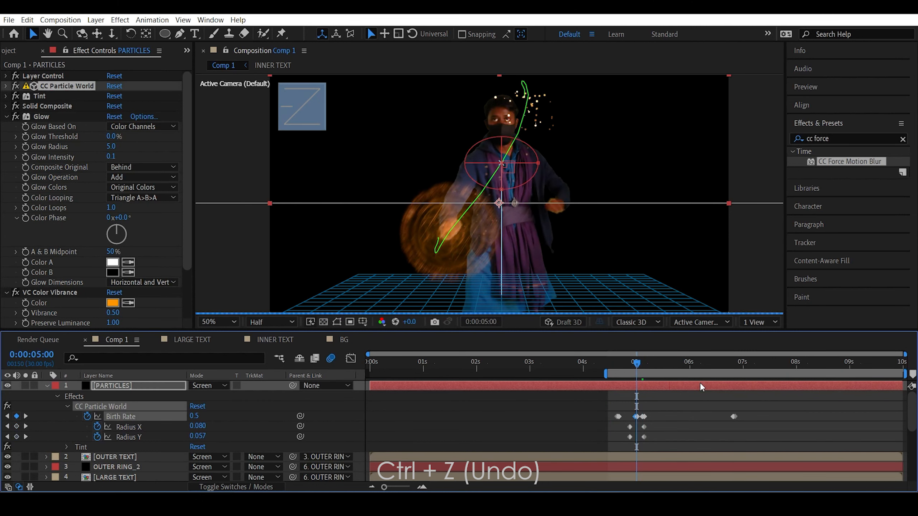
{"action": "key", "text": "ctrl+z"}
{"action": "key", "text": "ctrl+z"}
{"action": "key", "text": "ctrl+z"}
{"action": "key", "text": "ctrl+z"}
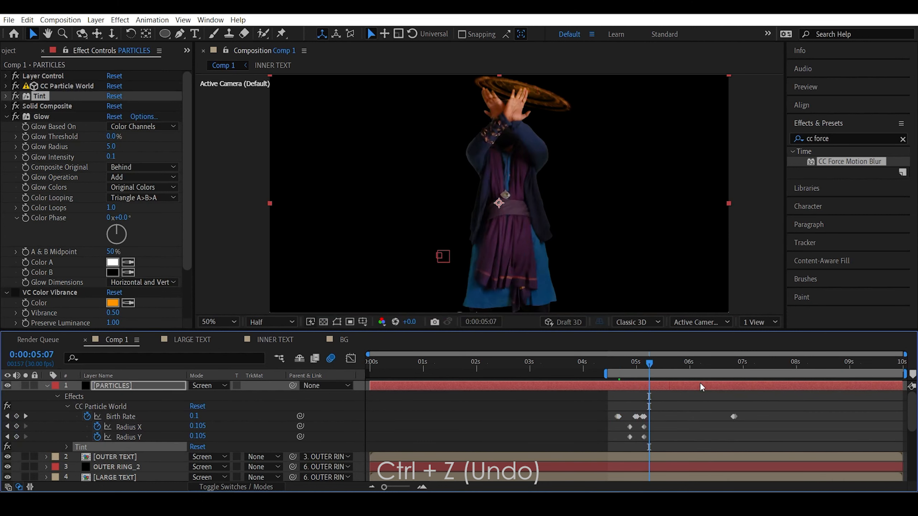
{"action": "key", "text": "ctrl+z"}
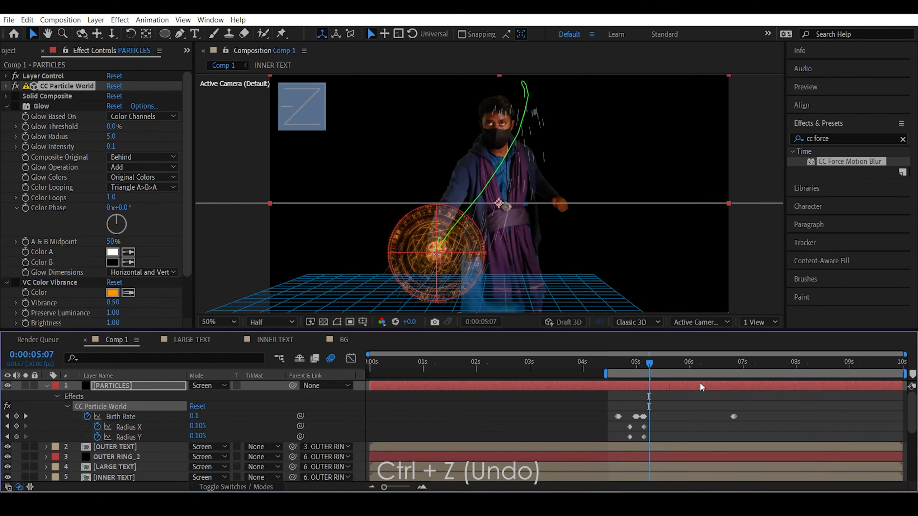
- Turn Solid Composite, Glow and VC Color Vibrance back on for the line particles and preview them from 0:00:04:17
{"action": "key", "text": "ctrl+shift+a"}
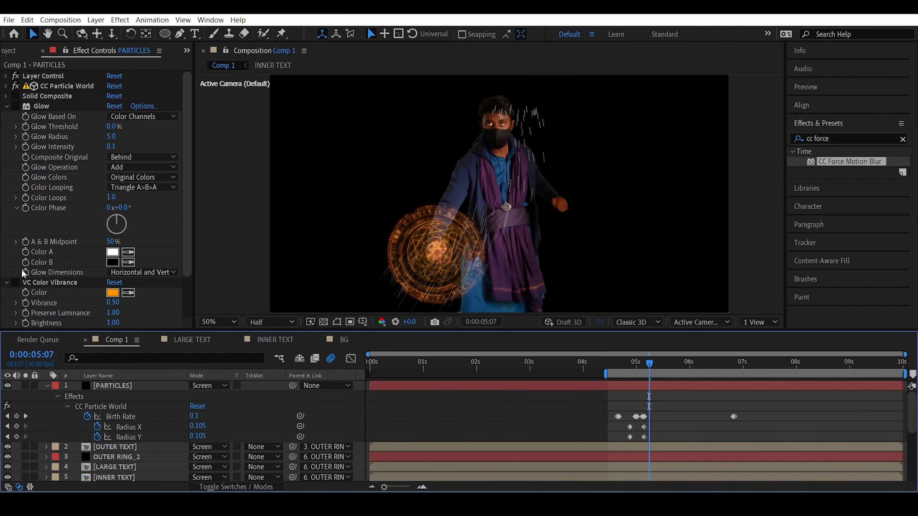
{"action": "left_click", "coordinate": [13, 116]}
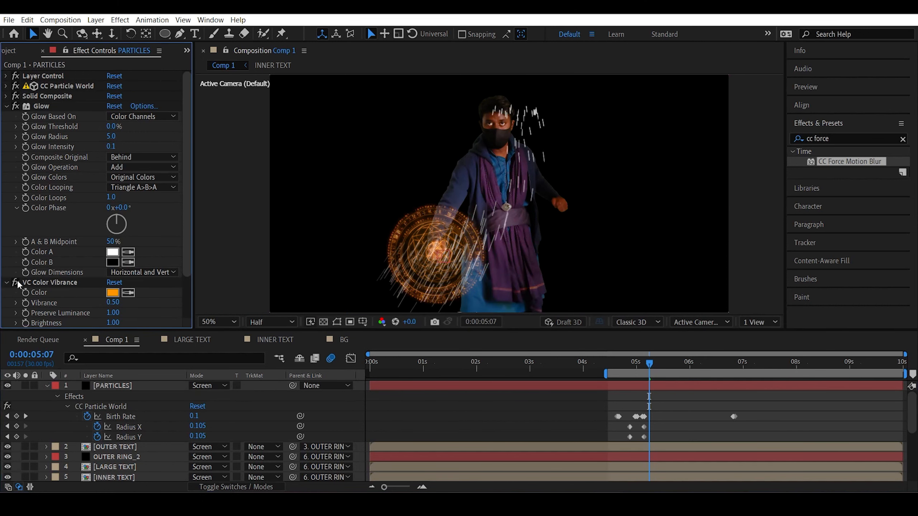
{"action": "left_click", "coordinate": [613, 362]}
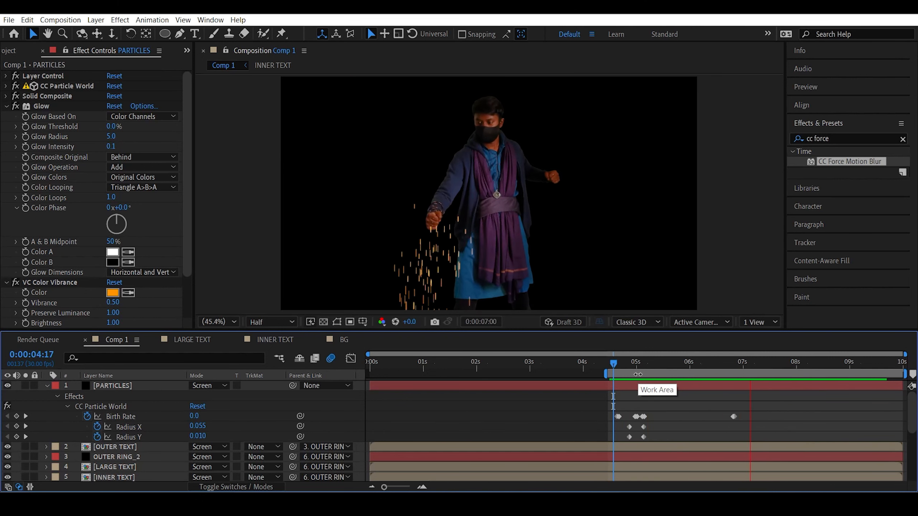
{"action": "key", "text": "space"}
- In the CC Particle World physics settings, set Gravity to 0.5 and Inherit Velocity to 70%
{"action": "left_click", "coordinate": [7, 89]}
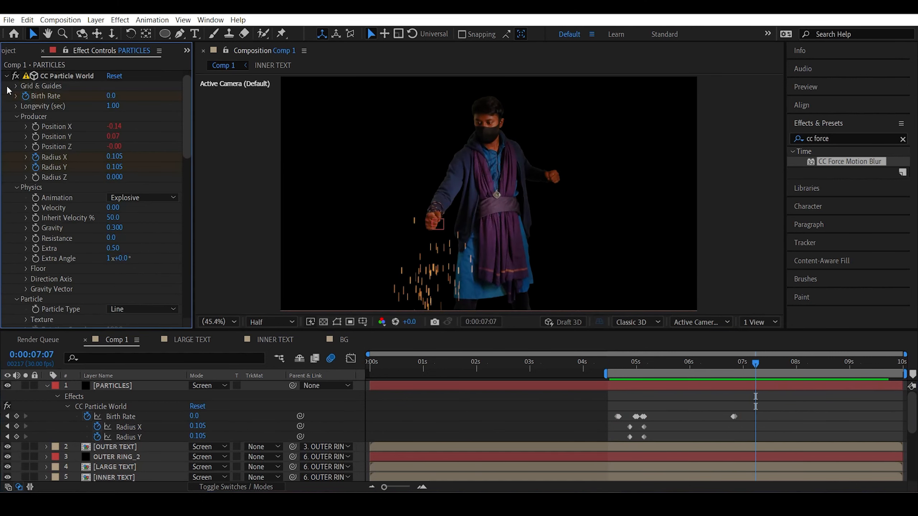
{"action": "key", "text": "shift+Tab"}
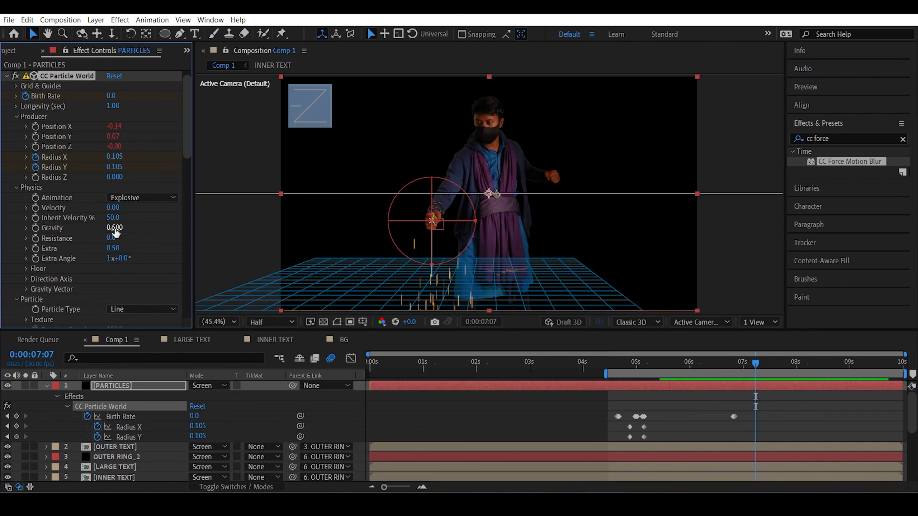
{"action": "type", "text": "70"}
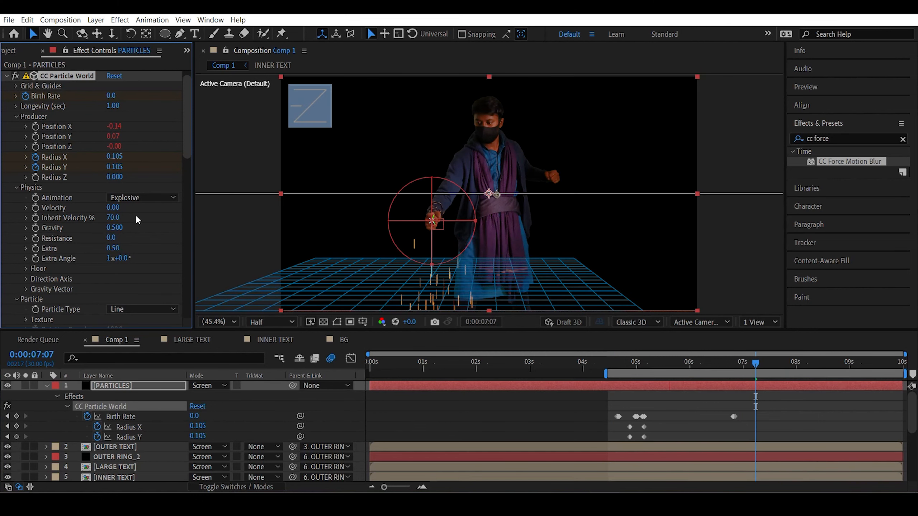
{"action": "key", "text": "Return"}
- Preview the falling line sparks repeatedly from 0:00:04:14 to check their speed and spread around the shield
{"action": "key", "text": "space"}
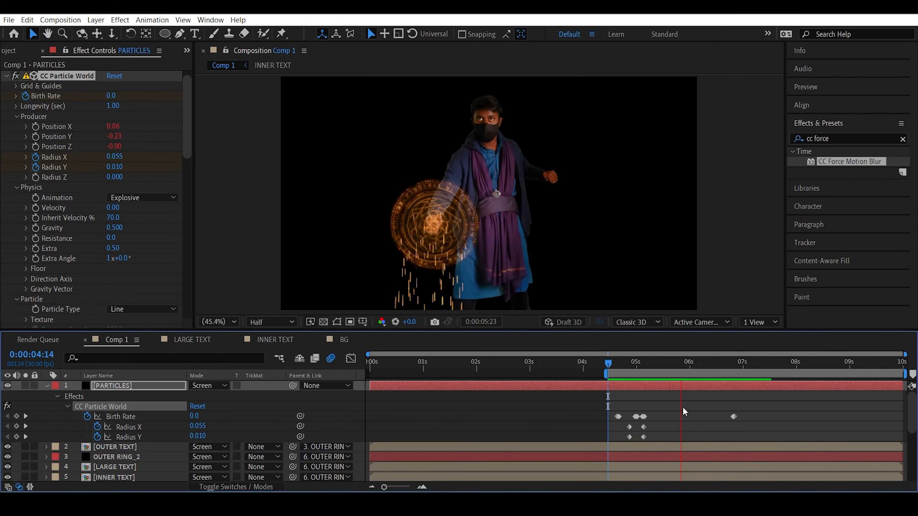
{"action": "key", "text": "space"}
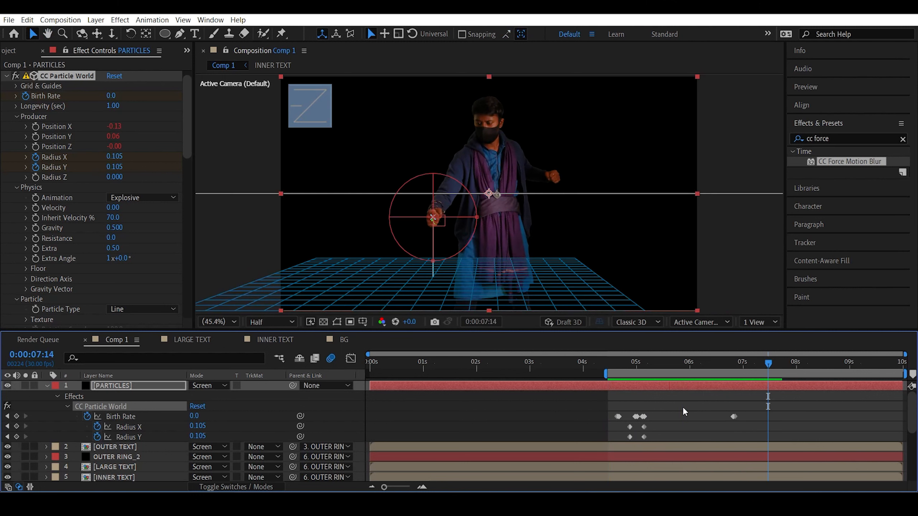
{"action": "key", "text": "space"}
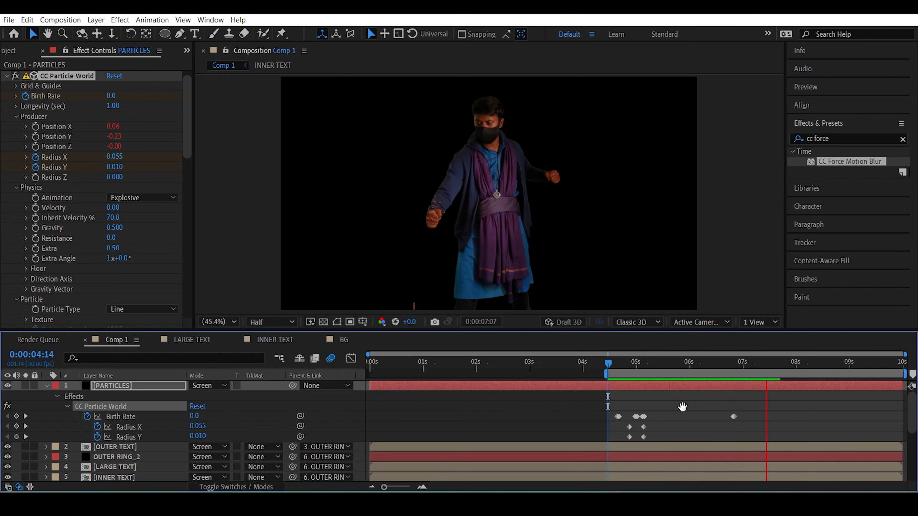
{"action": "key", "text": "space"}
{"action": "key", "text": "space"}
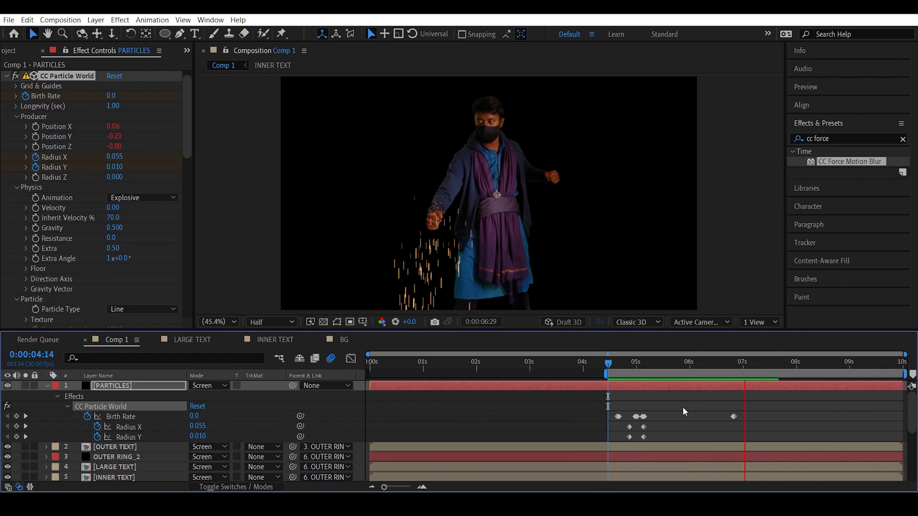
{"action": "key", "text": "space"}
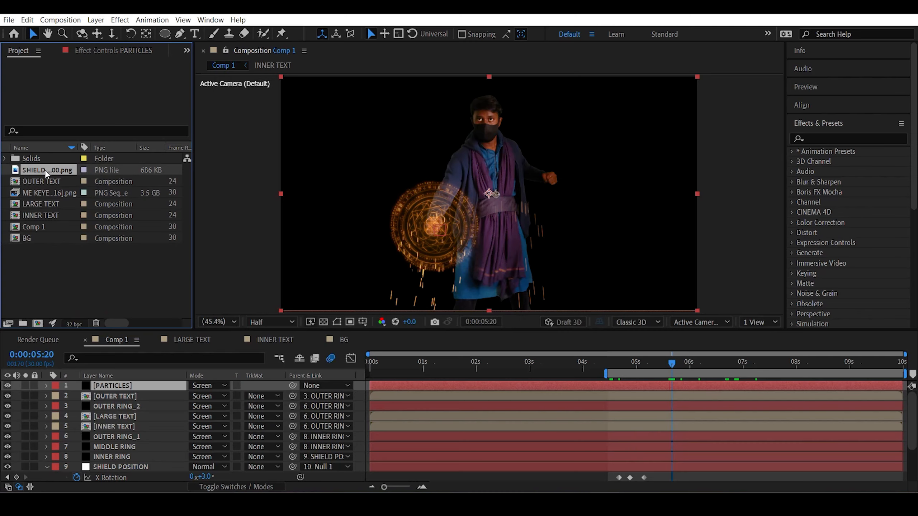
- Add SHIELD SHAPE_00000.png as the top layer of Comp 1 and pre-compose it, leaving all attributes in Comp 1
{"action": "left_click_drag", "start_coordinate": [46, 173], "coordinate": [81, 383]}
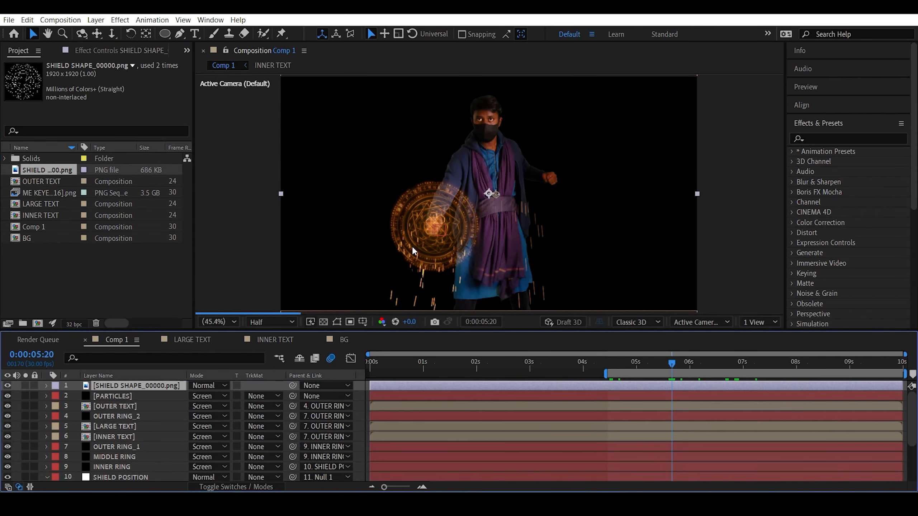
{"action": "left_click", "coordinate": [235, 486]}
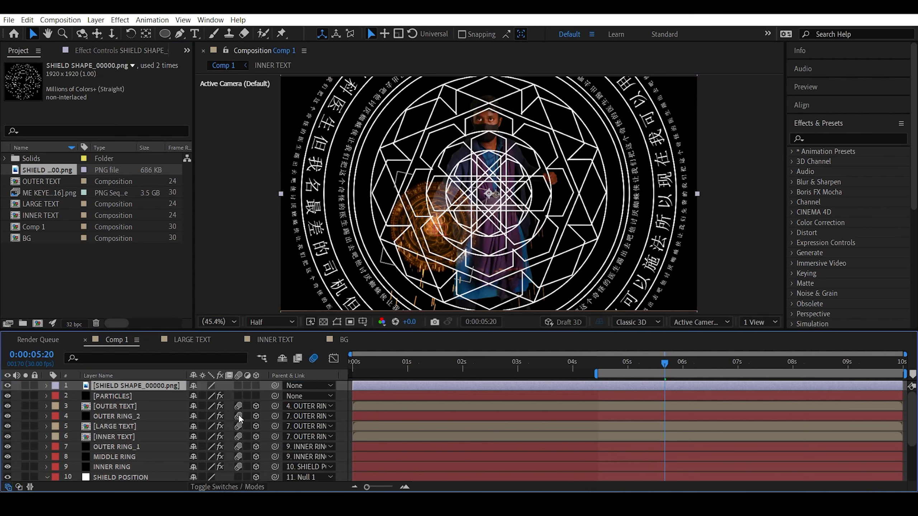
{"action": "key", "text": "ctrl+shift+c"}
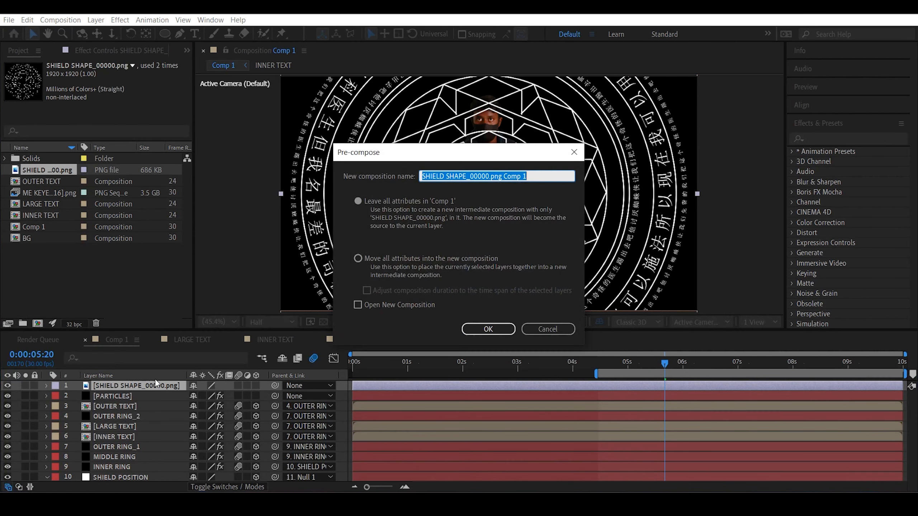
{"action": "left_click", "coordinate": [479, 330]}
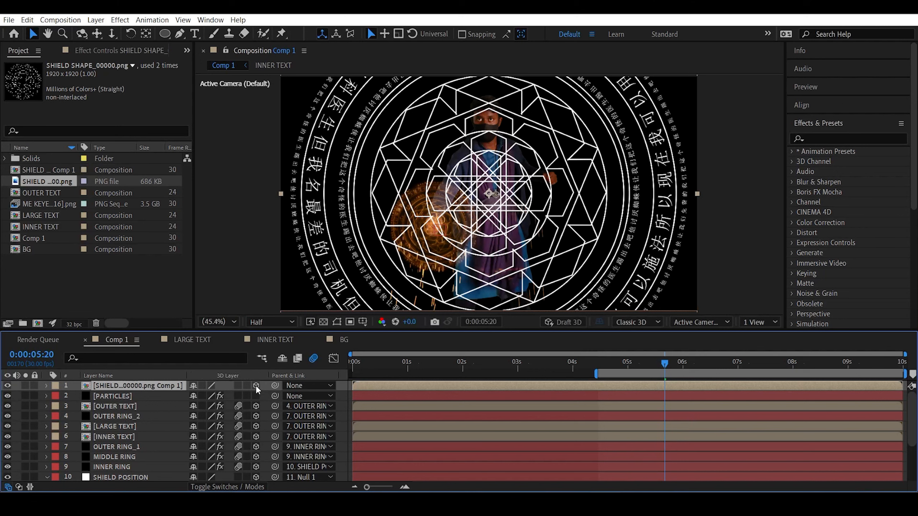
- Make the shield shape precomp a 3D layer and parent it to SHIELD POSITION, snapping it to the parent's position
{"action": "left_click", "coordinate": [256, 386]}
{"action": "left_click_drag", "start_coordinate": [274, 386], "coordinate": [153, 437]}
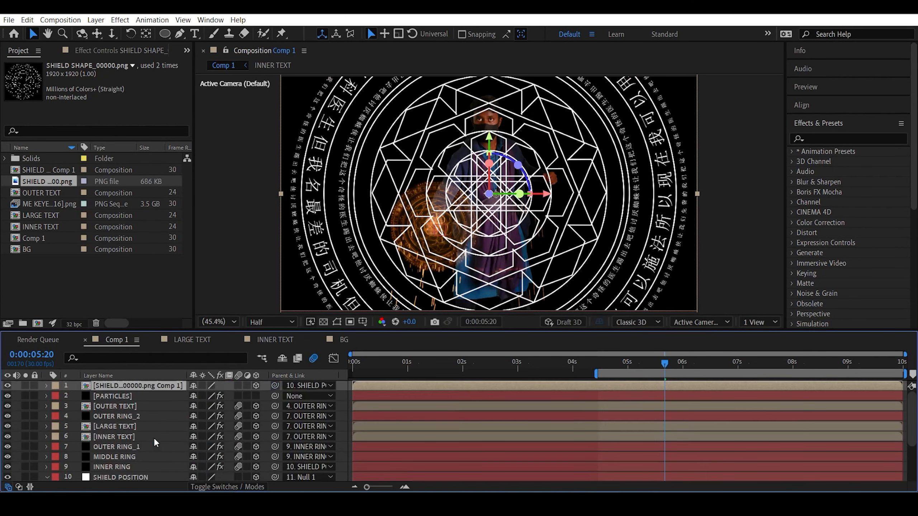
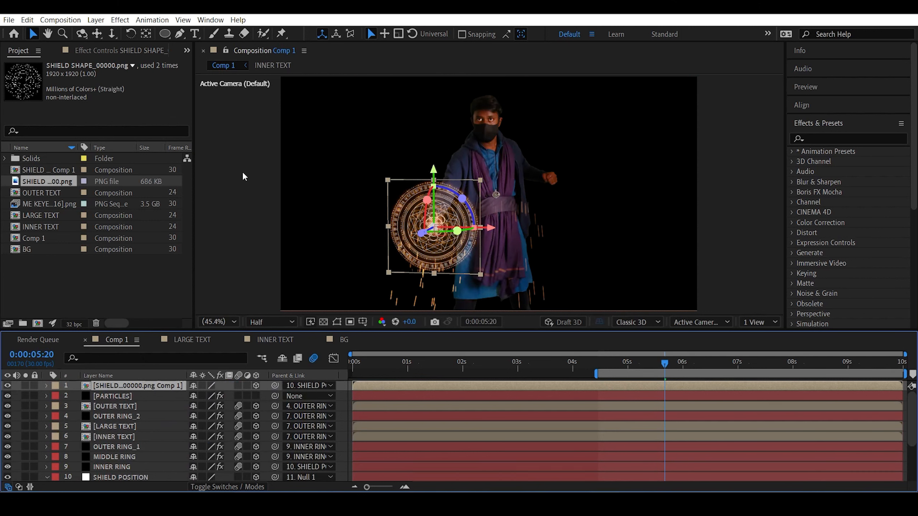
- Inside the shield shape precomp, scale the image to 50% and move it to the upper centre of the frame
{"action": "double_click", "coordinate": [111, 385]}
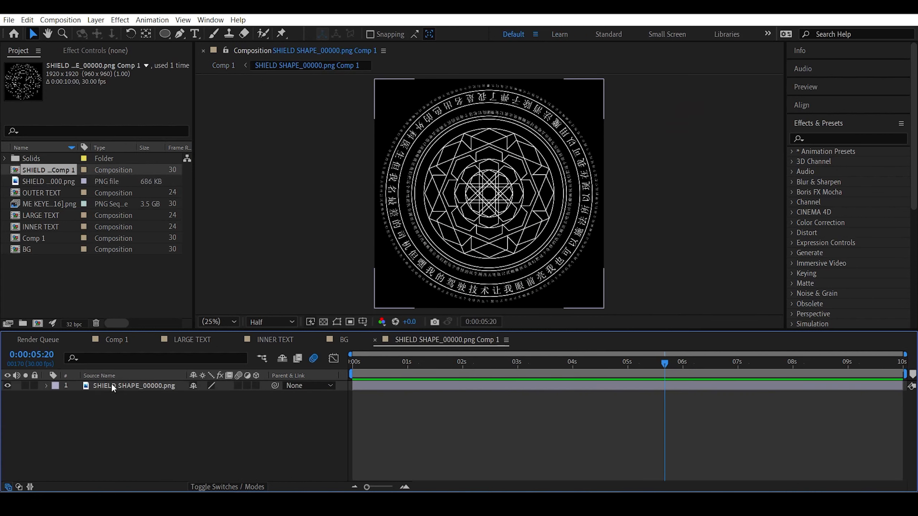
{"action": "left_click", "coordinate": [115, 386]}
{"action": "key", "text": "s"}
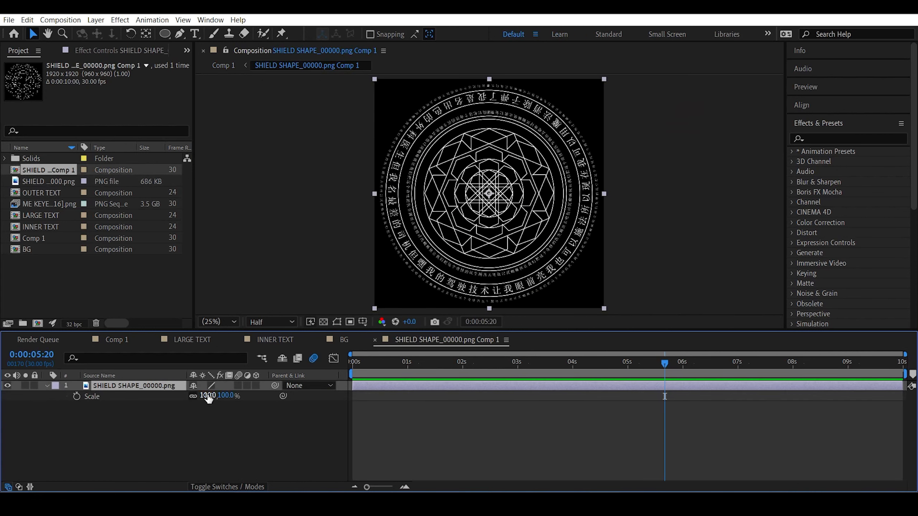
{"action": "left_click_drag", "start_coordinate": [205, 396], "coordinate": [182, 397]}
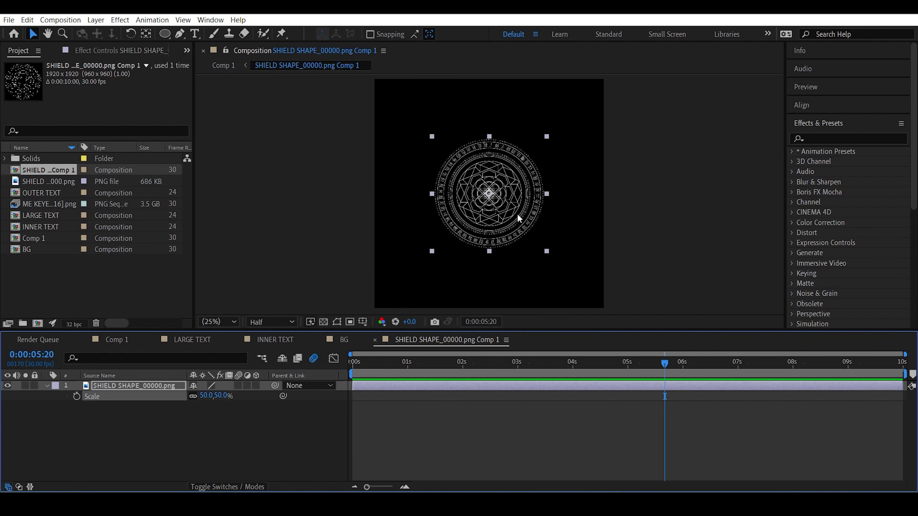
{"action": "left_click_drag", "start_coordinate": [519, 218], "coordinate": [518, 164]}
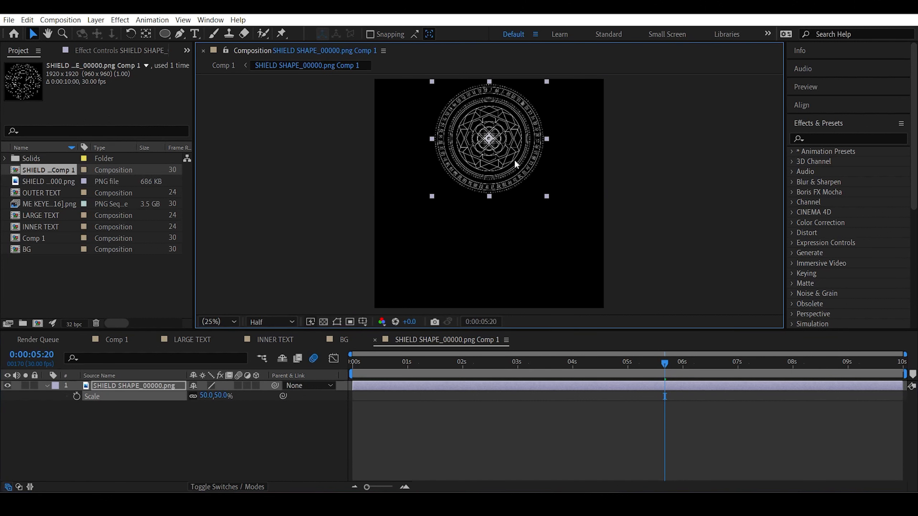
{"action": "key", "text": "ctrl+shift+a"}
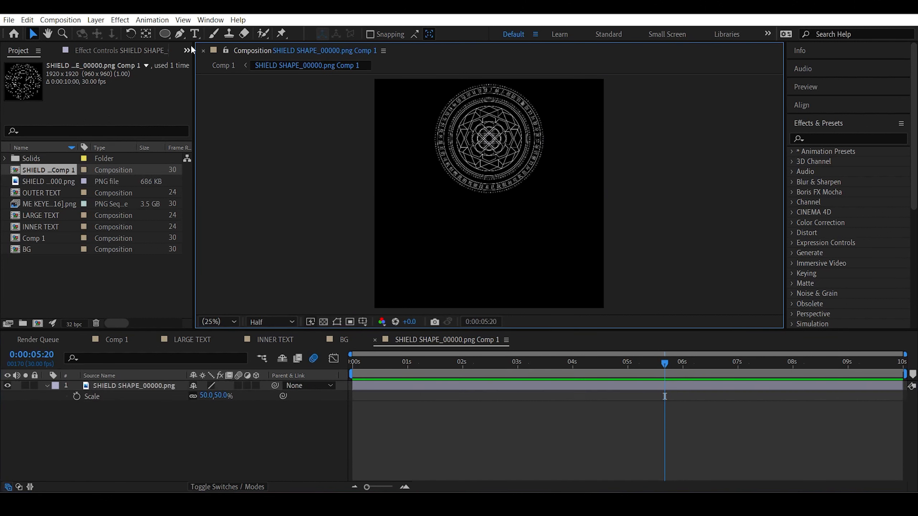
- In Comp 1, solo the shield shape precomp and move its anchor point to the centre of the small shield with the Pan Behind tool
{"action": "left_click", "coordinate": [148, 34]}
{"action": "left_click", "coordinate": [154, 386]}
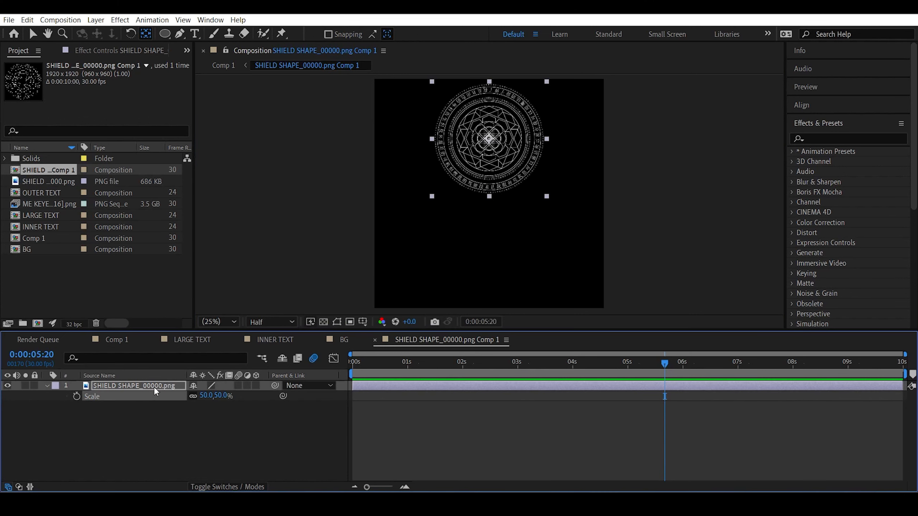
{"action": "left_click", "coordinate": [426, 229]}
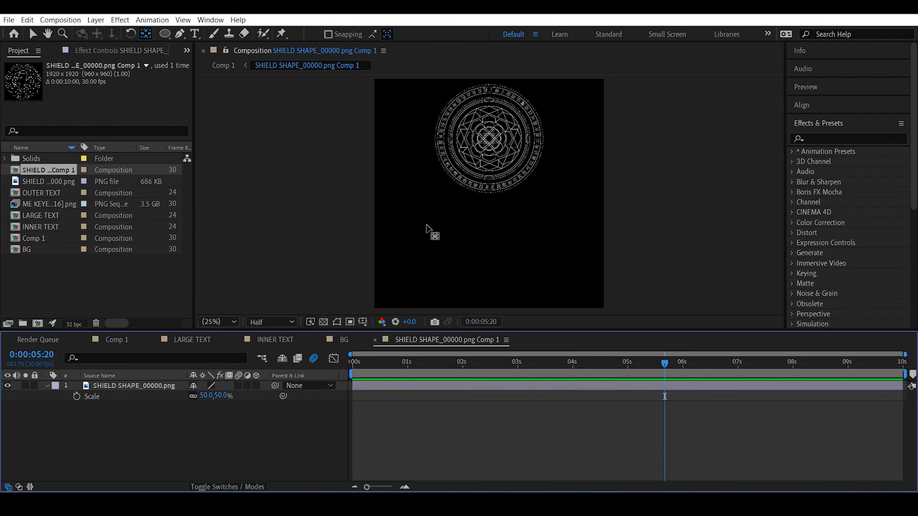
{"action": "left_click", "coordinate": [119, 343]}
{"action": "key", "text": "slash"}
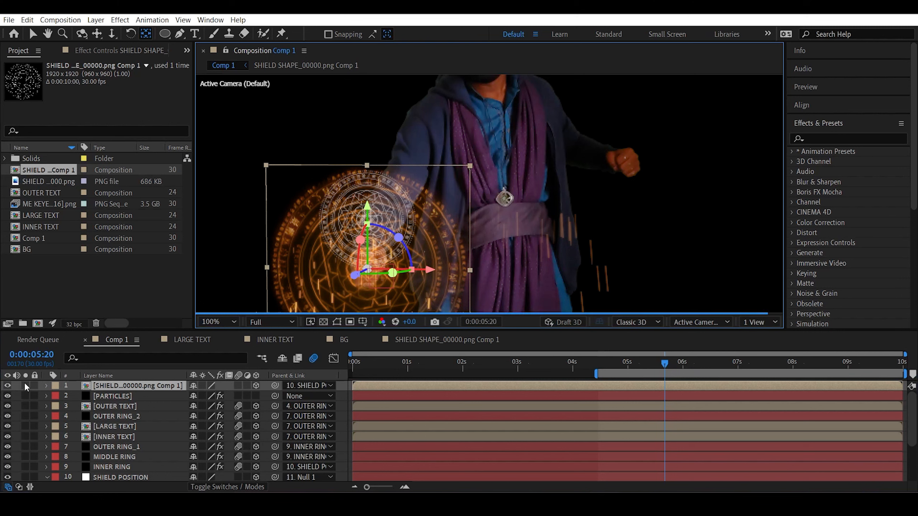
{"action": "left_click", "coordinate": [25, 385]}
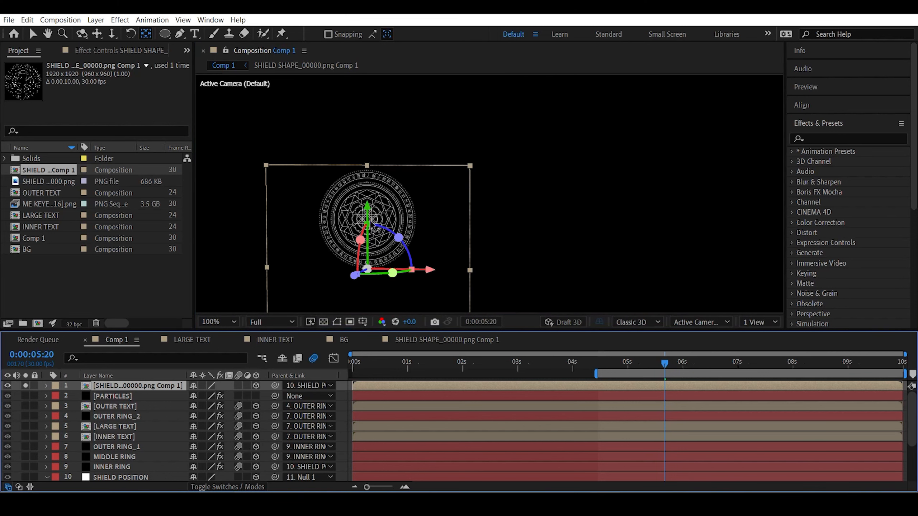
{"action": "left_click_drag", "start_coordinate": [371, 211], "coordinate": [361, 2]}
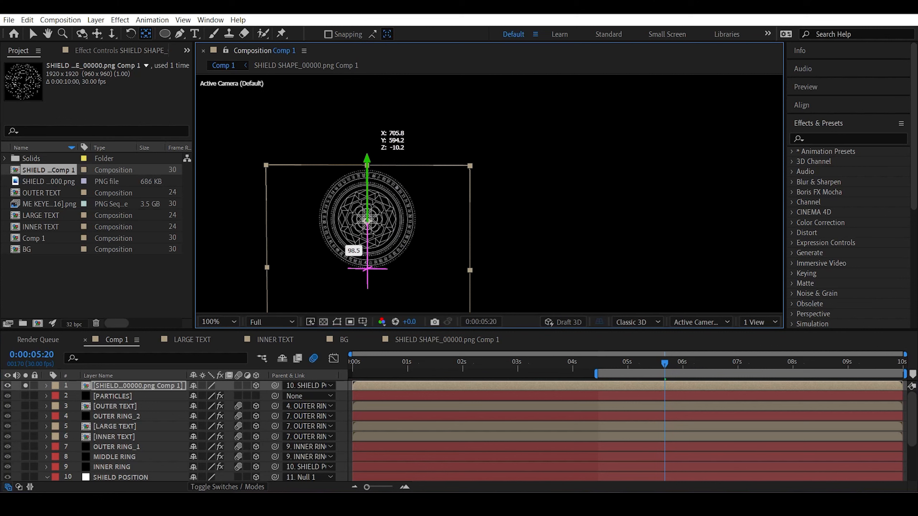
{"action": "left_click", "coordinate": [170, 390]}
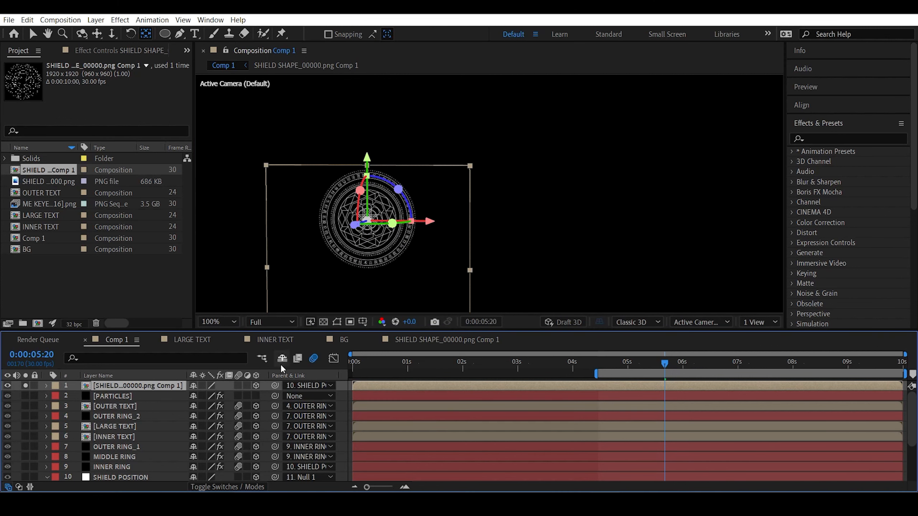
- Parent the shield shape precomp to SHIELD POSITION again so its anchor snaps to the null, and unsolo the layer
{"action": "left_click_drag", "start_coordinate": [275, 385], "coordinate": [143, 418]}
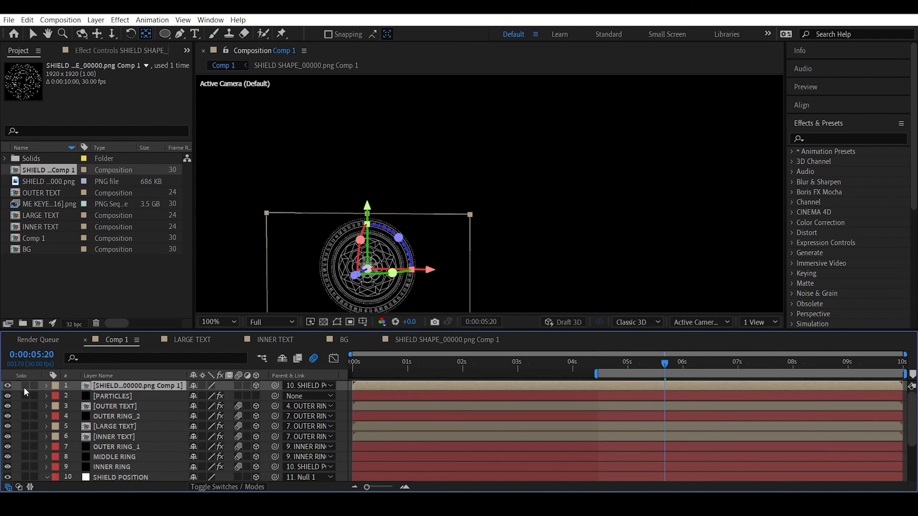
{"action": "key", "text": "v"}
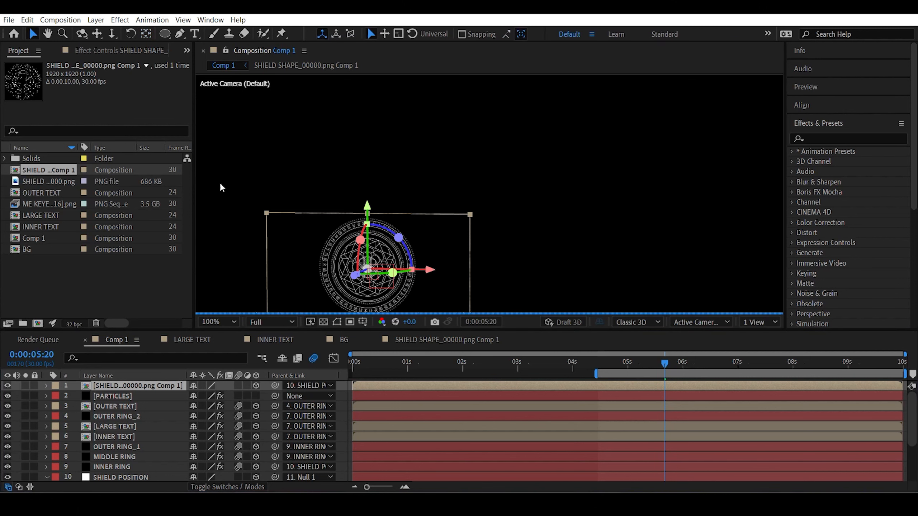
{"action": "left_click", "coordinate": [221, 321]}
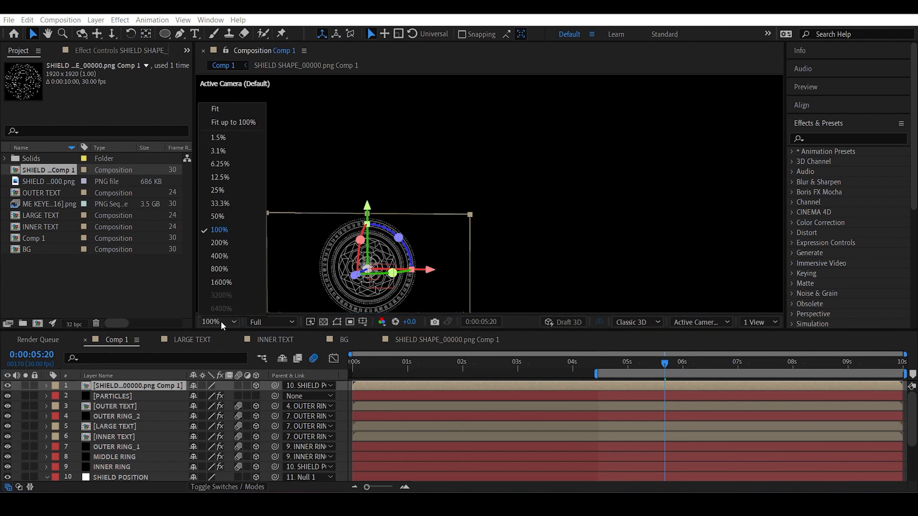
{"action": "left_click", "coordinate": [239, 106]}
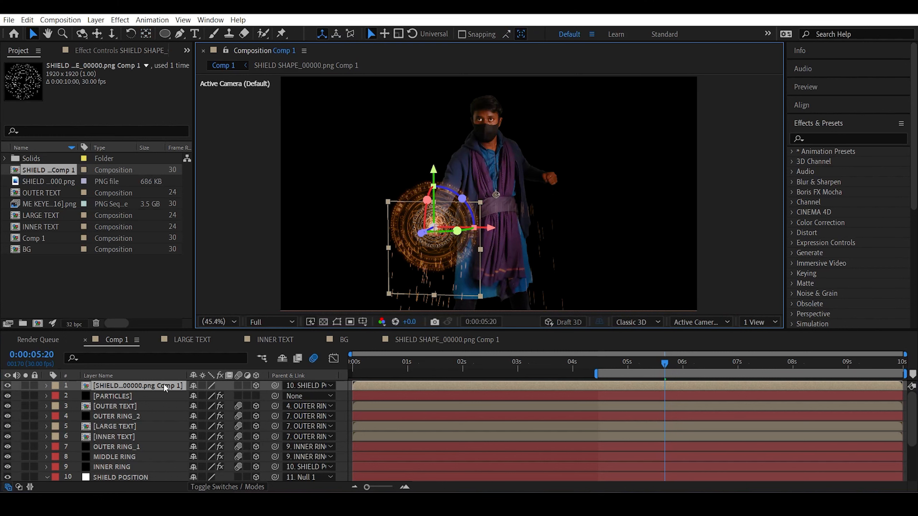
- Remove the shield shape precomp's parent and set its scale to 45% to match the size of the glowing shield
{"action": "key", "text": "s"}
{"action": "left_click_drag", "start_coordinate": [209, 396], "coordinate": [242, 388]}
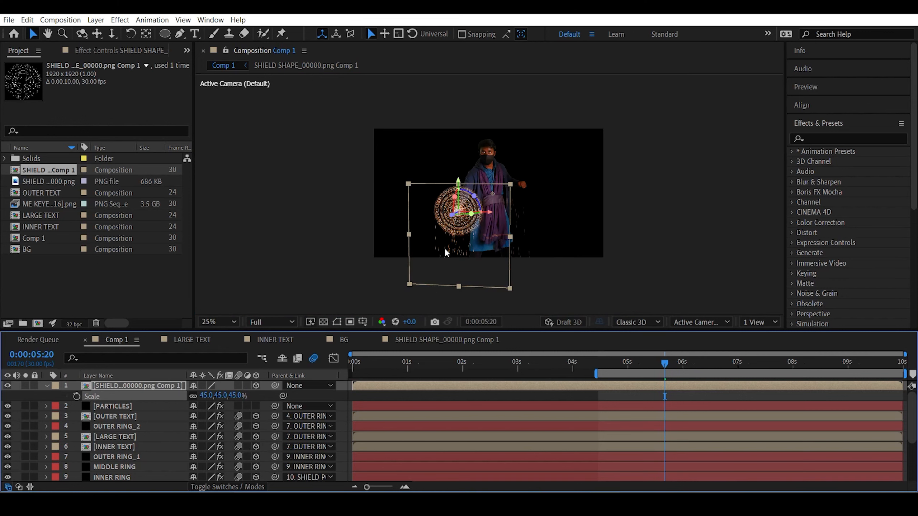
{"action": "left_click", "coordinate": [219, 322]}
{"action": "left_click", "coordinate": [233, 109]}
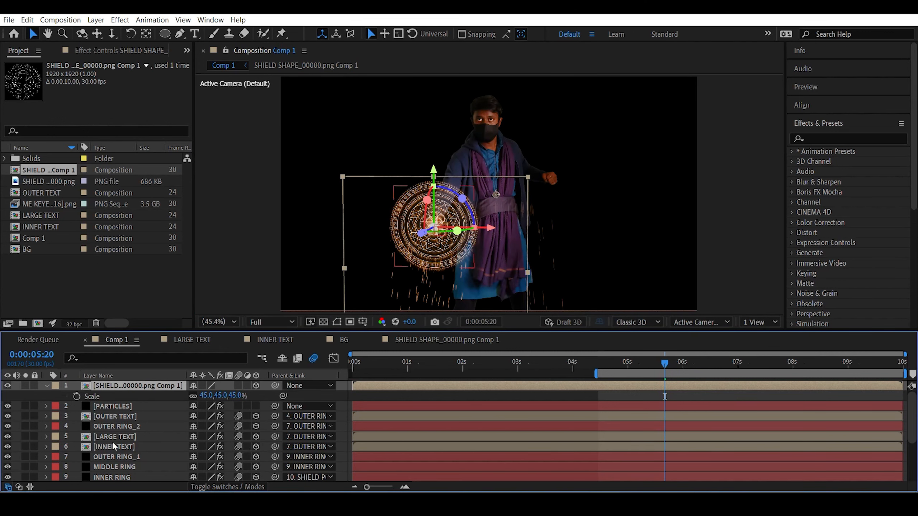
- Reveal the PARTICLES layer's keyframes and move the playhead to its last Birth Rate keyframe at 0:00:06:24
{"action": "left_click", "coordinate": [131, 406]}
{"action": "key", "text": "u"}
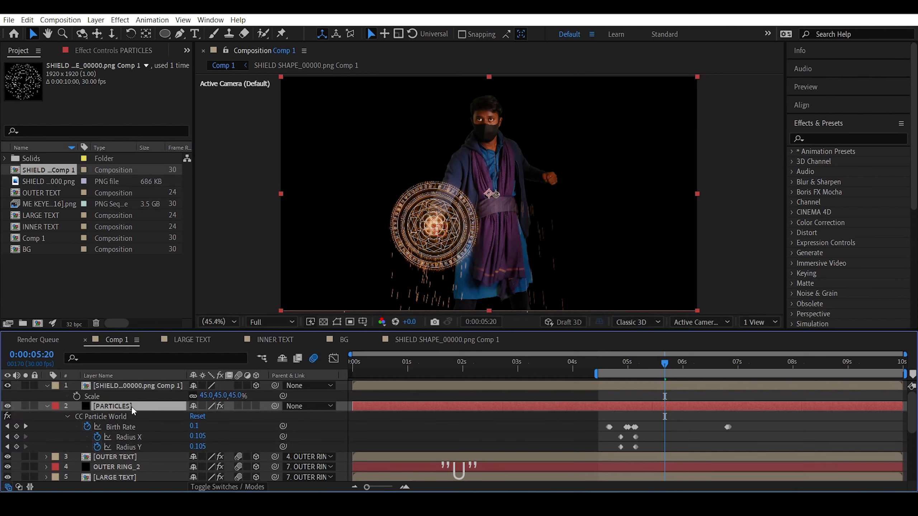
{"action": "left_click", "coordinate": [724, 361]}
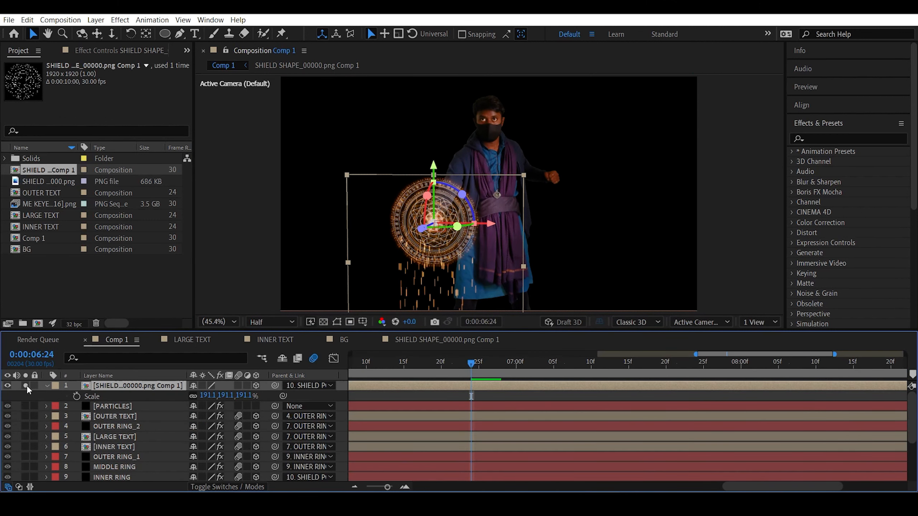
- Solo the shield shape precomp and apply the CC Particle Systems II effect to it
{"action": "left_click", "coordinate": [26, 386]}
{"action": "left_click", "coordinate": [836, 138]}
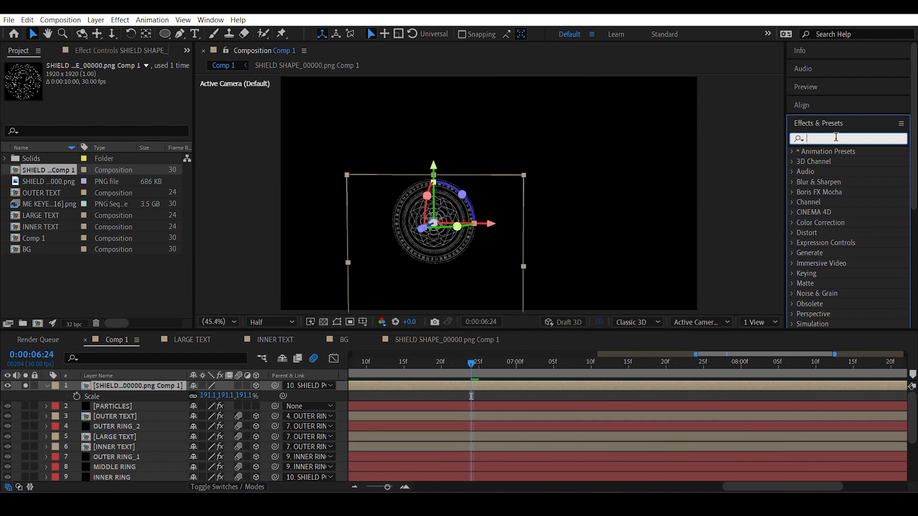
{"action": "type", "text": "cc particle"}
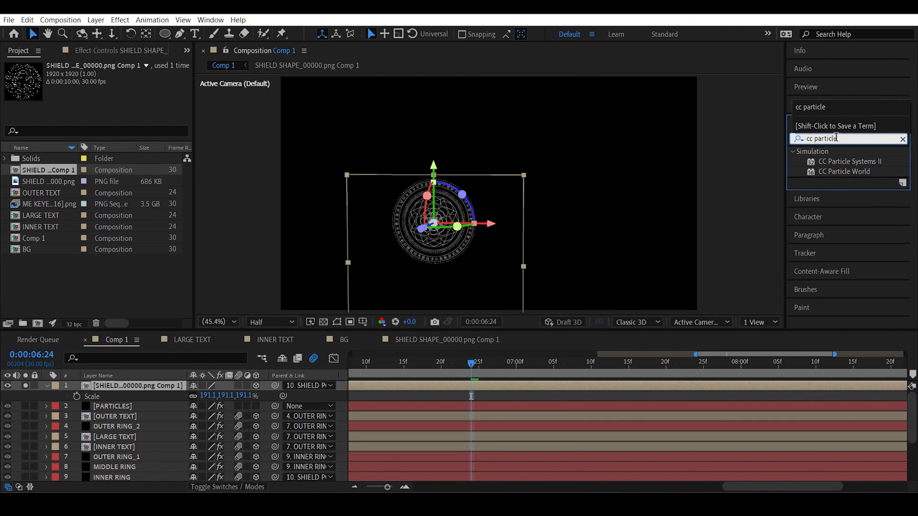
{"action": "left_click_drag", "start_coordinate": [856, 162], "coordinate": [138, 386]}
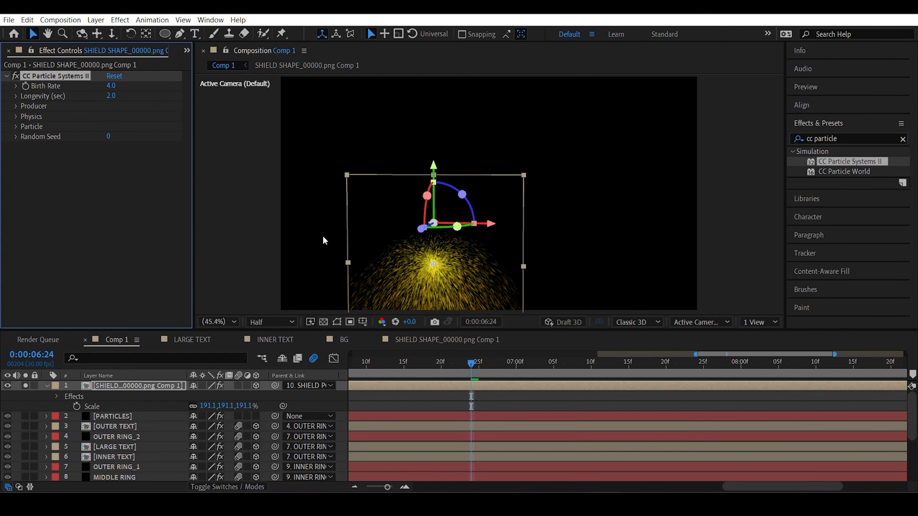
- Set the particle producer's position to 960, 517, Radius X to 31 and Radius Y to 37, and the physics velocity to 0
{"action": "left_click", "coordinate": [15, 106]}
{"action": "mouse_move", "coordinate": [150, 115]}
{"action": "left_mouse_down"}
{"action": "mouse_move", "coordinate": [74, 117]}
{"action": "mouse_move", "coordinate": [132, 136]}
{"action": "left_mouse_up"}
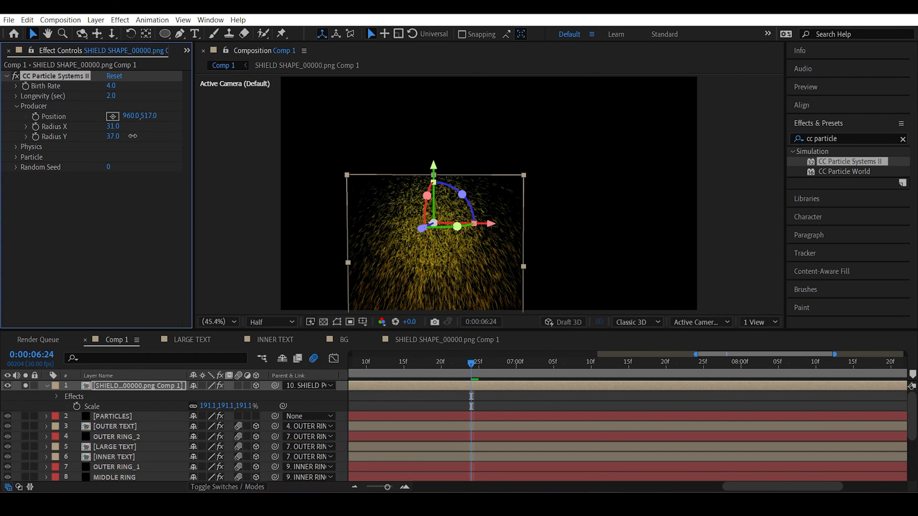
{"action": "left_click", "coordinate": [15, 147]}
{"action": "left_click_drag", "start_coordinate": [33, 167], "coordinate": [118, 174]}
{"action": "type", "text": "0"}
{"action": "key", "text": "Return"}
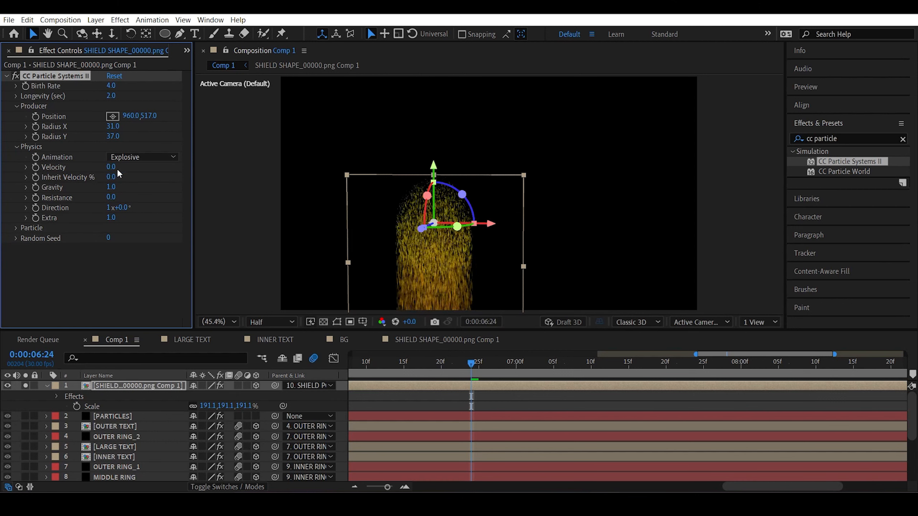
- Enable Source Alpha Inherit for the particles and set the effect's Birth Rate to 25
{"action": "left_click", "coordinate": [7, 225]}
{"action": "left_click", "coordinate": [16, 228]}
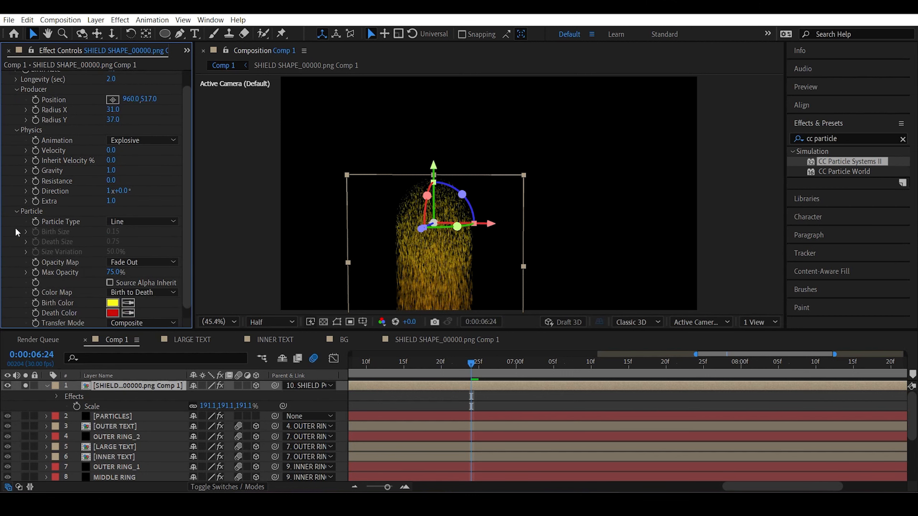
{"action": "left_click", "coordinate": [109, 283]}
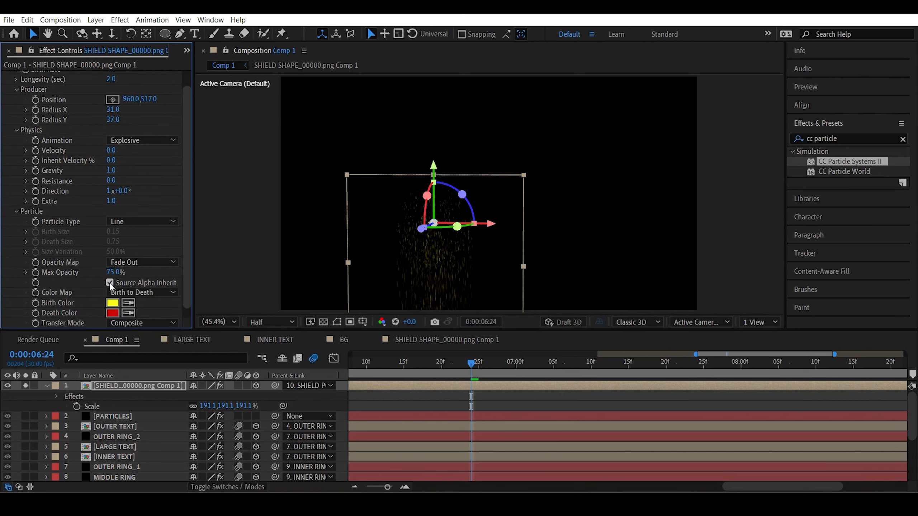
{"action": "scroll", "coordinate": [144, 253], "scroll_direction": "up", "scroll_amount": 2}
{"action": "left_click_drag", "start_coordinate": [112, 86], "coordinate": [202, 89]}
{"action": "left_click", "coordinate": [240, 199]}
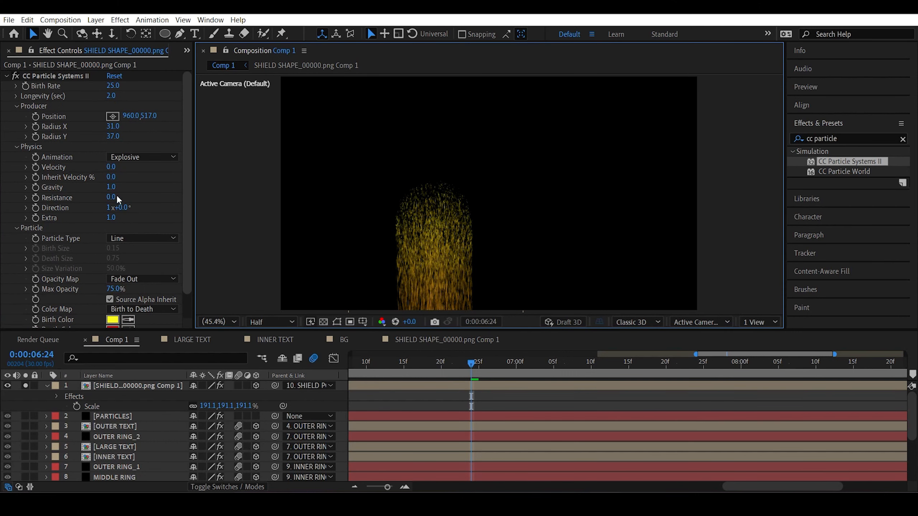
- Set the particle physics gravity to 0
{"action": "left_click", "coordinate": [110, 187]}
{"action": "type", "text": "0"}
{"action": "key", "text": "Return"}
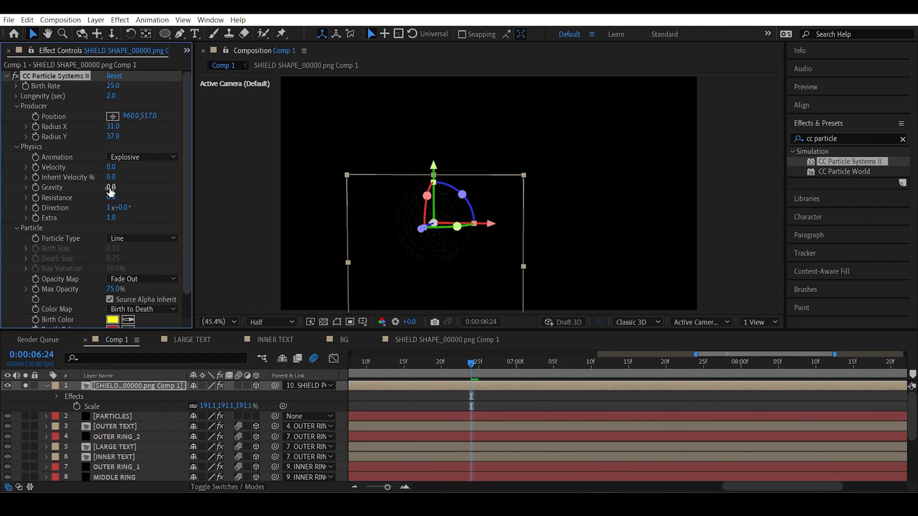
{"action": "left_click", "coordinate": [269, 235]}
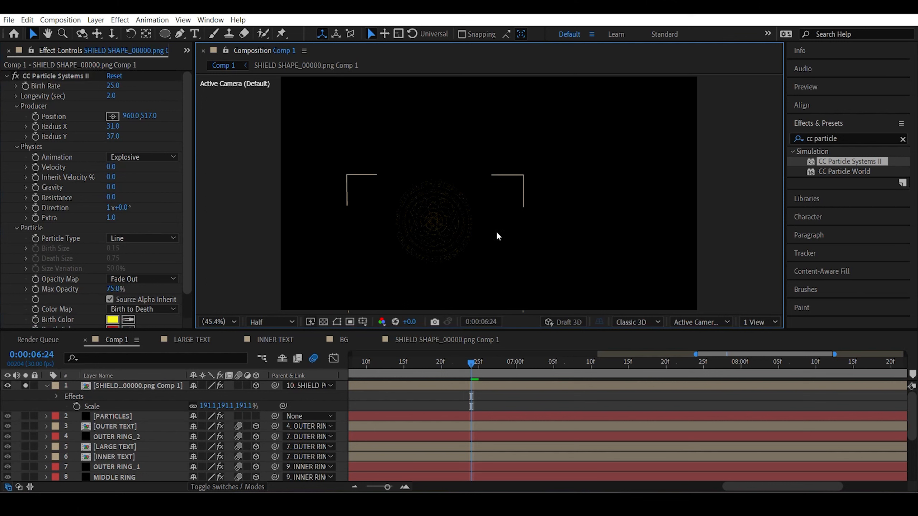
- Set the physics gravity of the shield shape's particles to 1
{"action": "scroll", "coordinate": [494, 238], "scroll_direction": "up", "scroll_amount": 3}
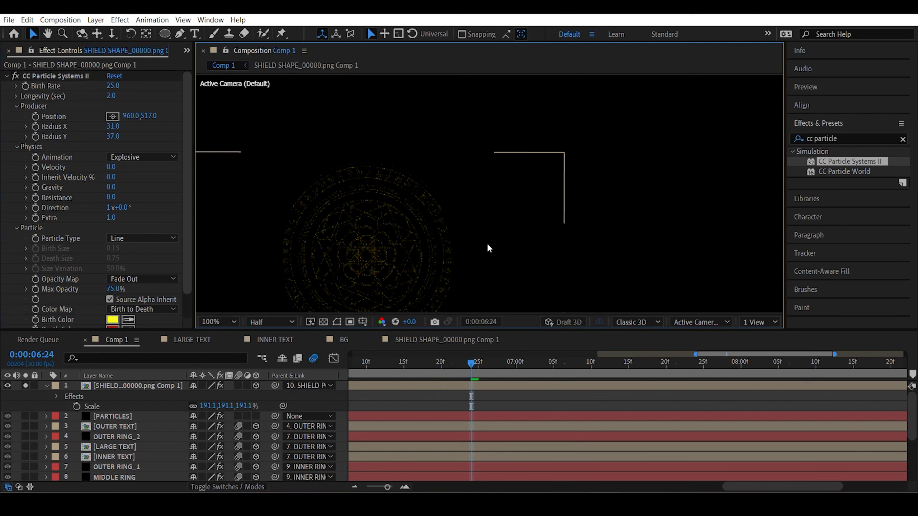
{"action": "scroll", "coordinate": [488, 244], "scroll_direction": "down", "scroll_amount": 2}
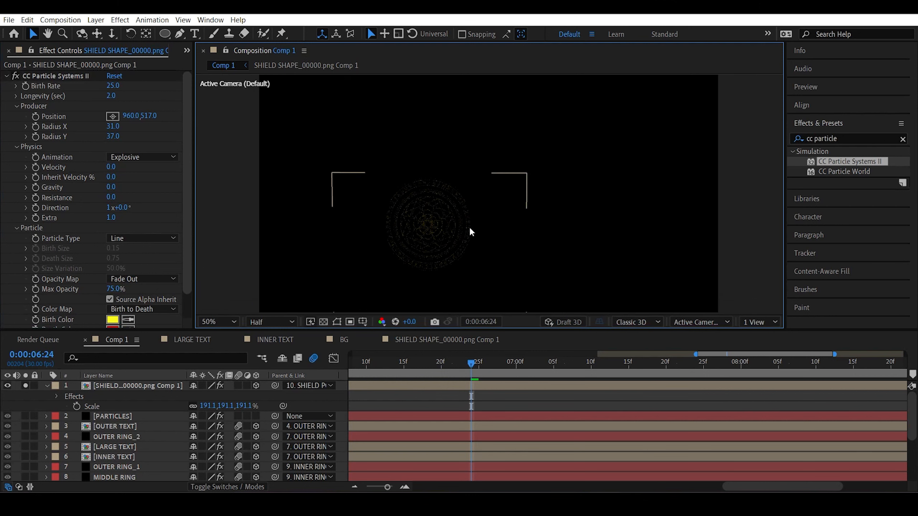
{"action": "left_click", "coordinate": [112, 187]}
{"action": "type", "text": "1"}
{"action": "key", "text": "Return"}
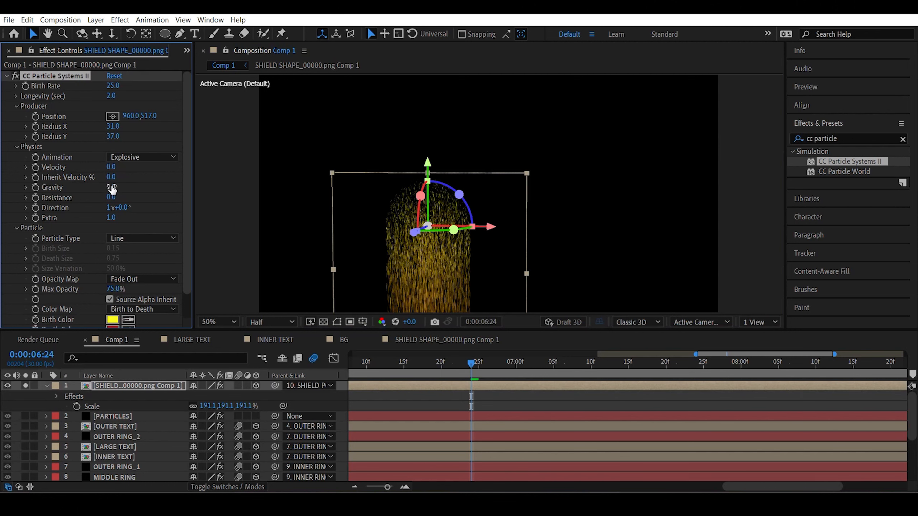
- Keyframe the shield particles' Birth Rate and shift that keyframe to 0:00:06:25, using the PARTICLES layer's keyframes as timing reference
{"action": "left_click", "coordinate": [26, 86]}
{"action": "left_click", "coordinate": [153, 416]}
{"action": "key", "text": "u"}
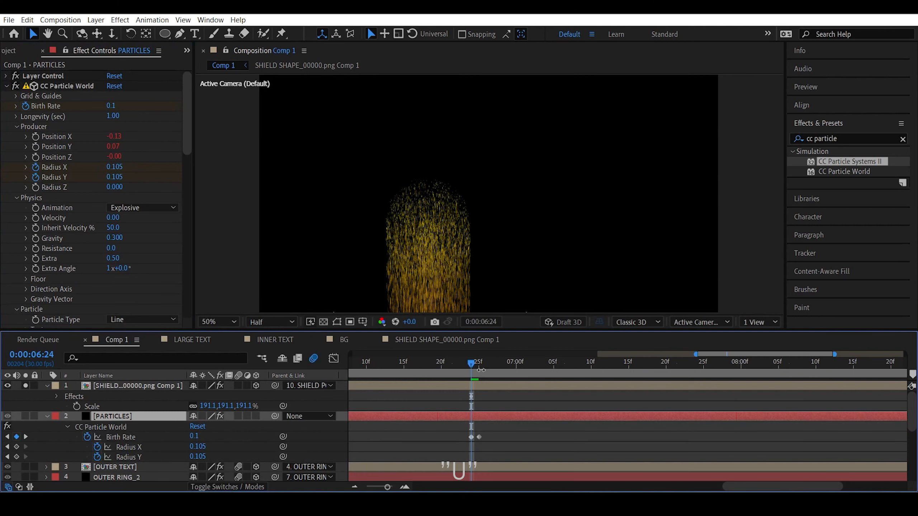
{"action": "left_click", "coordinate": [478, 367]}
{"action": "left_click", "coordinate": [133, 386]}
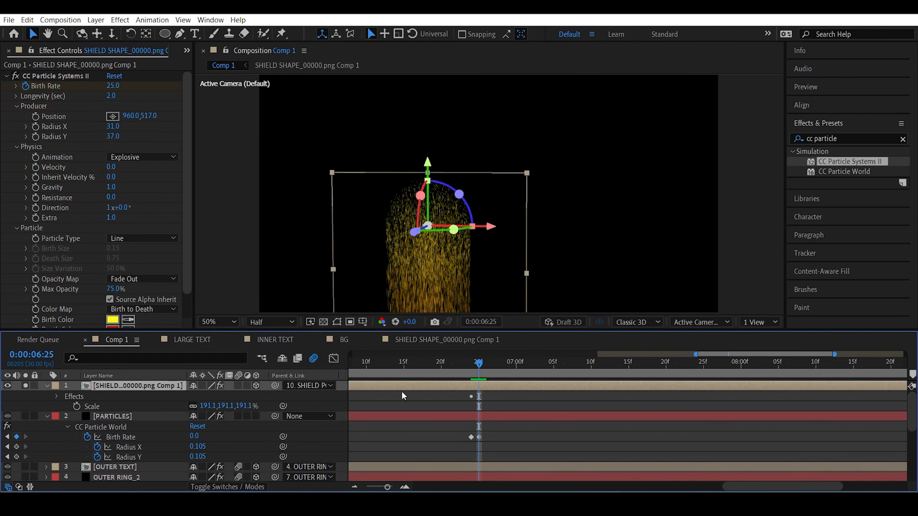
{"action": "key", "text": "u"}
{"action": "left_click", "coordinate": [471, 406]}
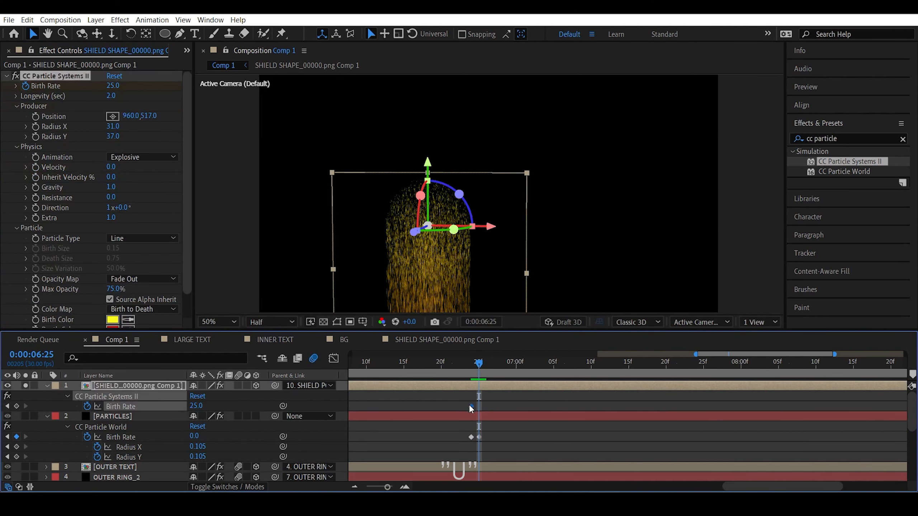
- Add a Birth Rate keyframe of 0 at 0:00:06:24 on the shield shape layer and preview the particle burst
{"action": "left_click_drag", "start_coordinate": [480, 365], "coordinate": [471, 364]}
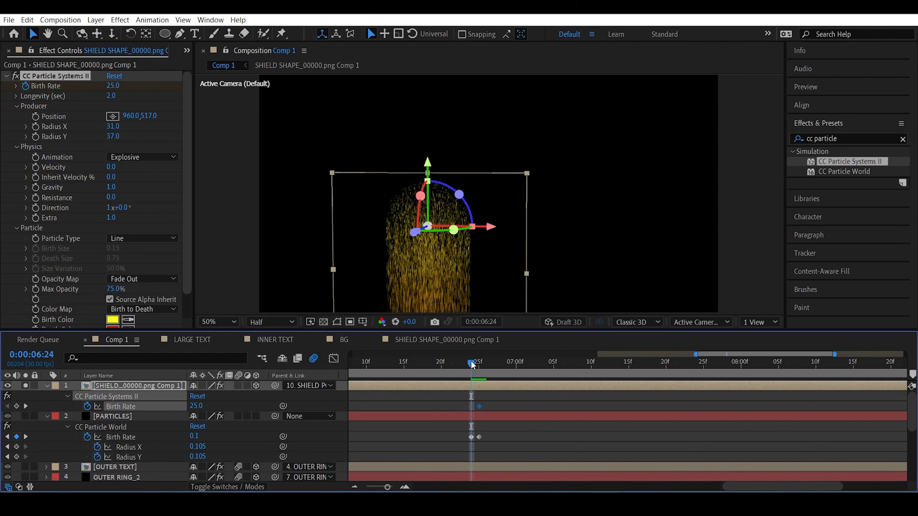
{"action": "left_click", "coordinate": [114, 86]}
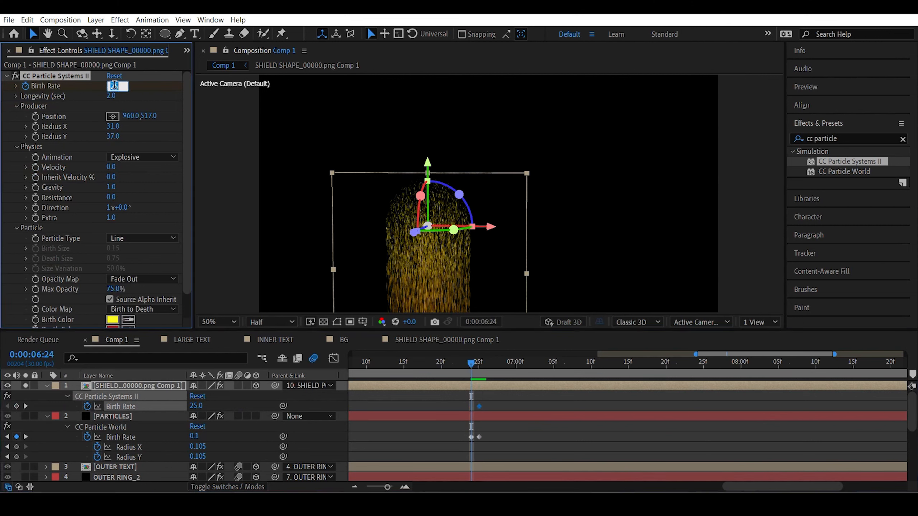
{"action": "type", "text": "0"}
{"action": "key", "text": "Return"}
{"action": "key", "text": "space"}
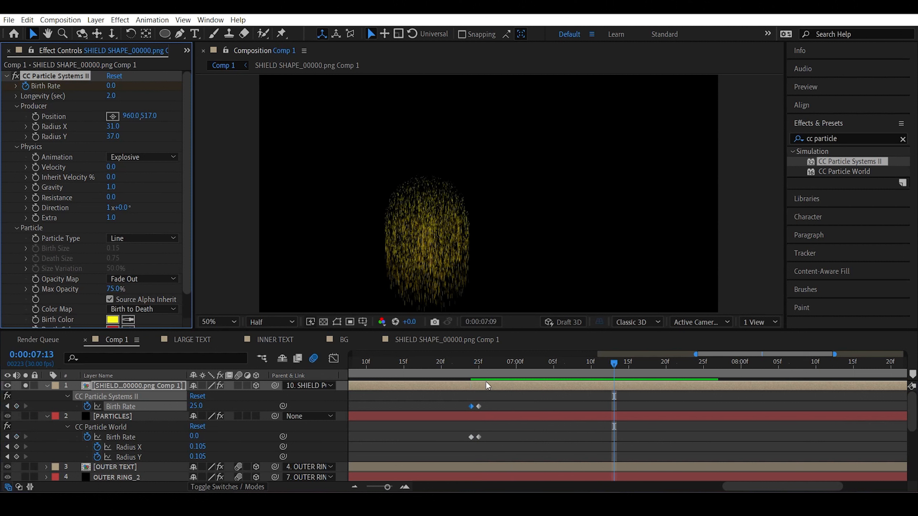
{"action": "key", "text": "space"}
- Shift both Birth Rate keyframes of the shield shape layer one frame earlier, to 0:00:06:23 and 0:00:06:24
{"action": "left_click", "coordinate": [478, 365]}
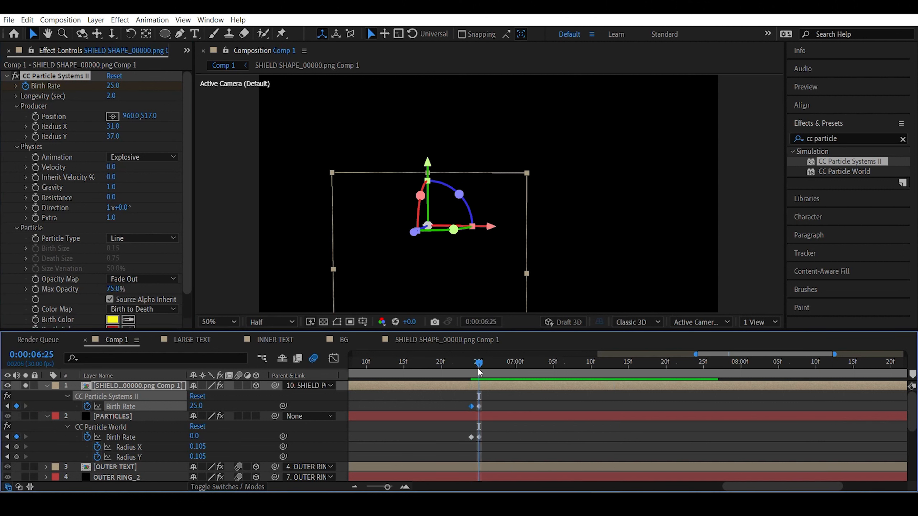
{"action": "mouse_move", "coordinate": [472, 408]}
{"action": "left_mouse_down"}
{"action": "mouse_move", "coordinate": [482, 406]}
{"action": "mouse_move", "coordinate": [472, 406]}
{"action": "left_mouse_up"}
{"action": "left_click", "coordinate": [498, 401]}
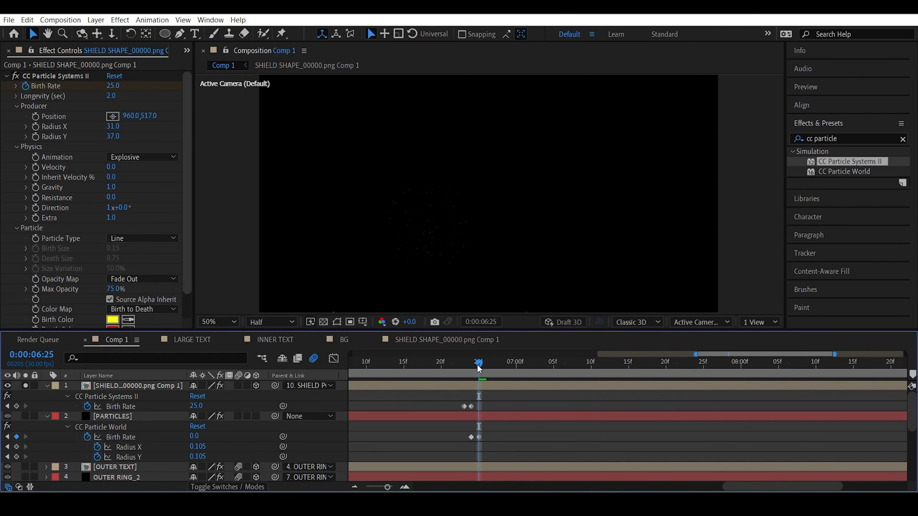
- Add a Birth Rate keyframe of 0 at 0:00:06:29 to stop the shield particles' emission
{"action": "left_click_drag", "start_coordinate": [487, 363], "coordinate": [509, 363]}
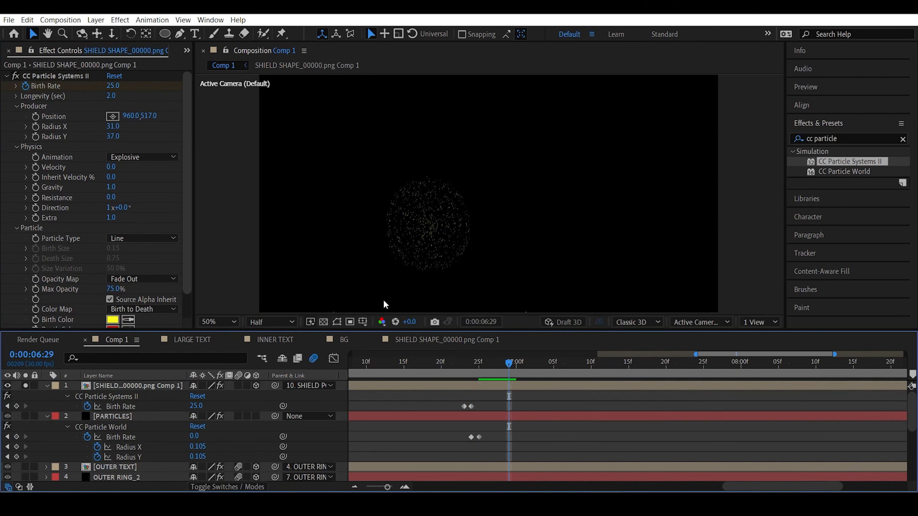
{"action": "left_click", "coordinate": [115, 86]}
{"action": "type", "text": "0"}
{"action": "key", "text": "Return"}
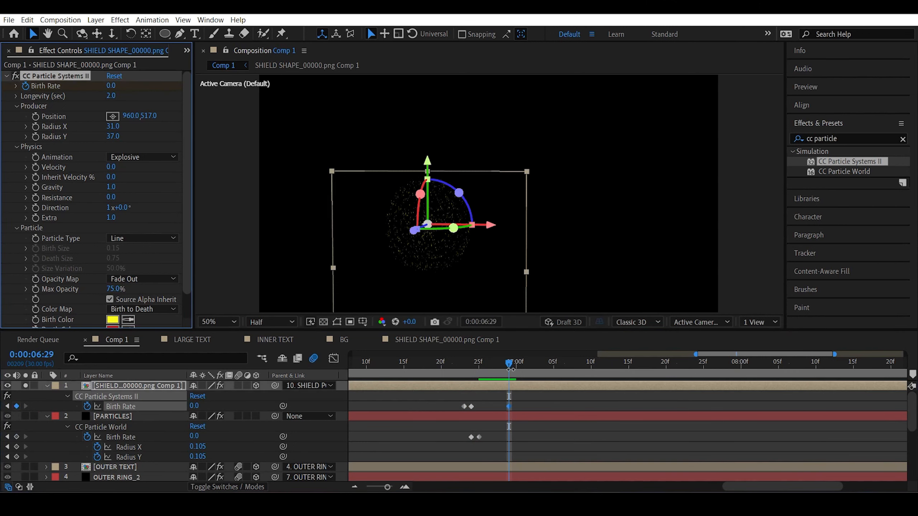
- Play back the shield particles repeatedly from 0:00:06:23 to check their emission and movement
{"action": "left_click", "coordinate": [464, 363]}
{"action": "key", "text": "space"}
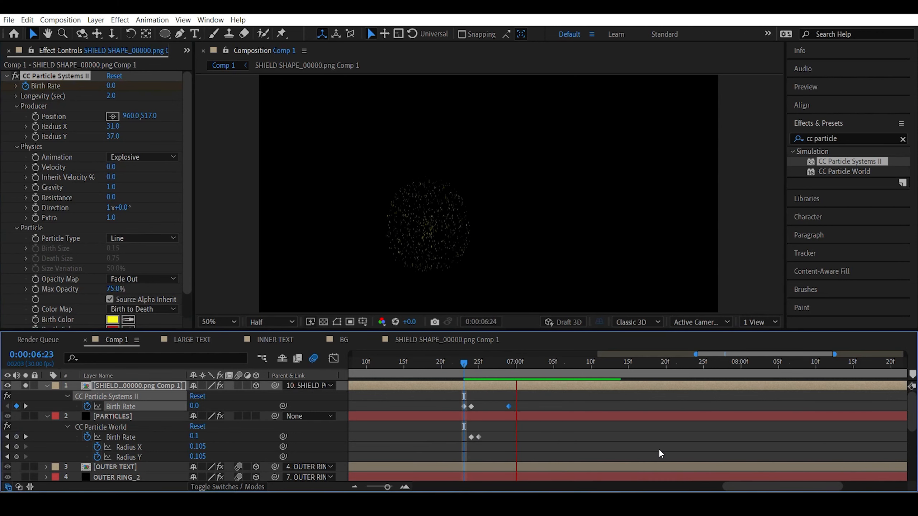
{"action": "key", "text": "space"}
{"action": "left_click", "coordinate": [464, 361]}
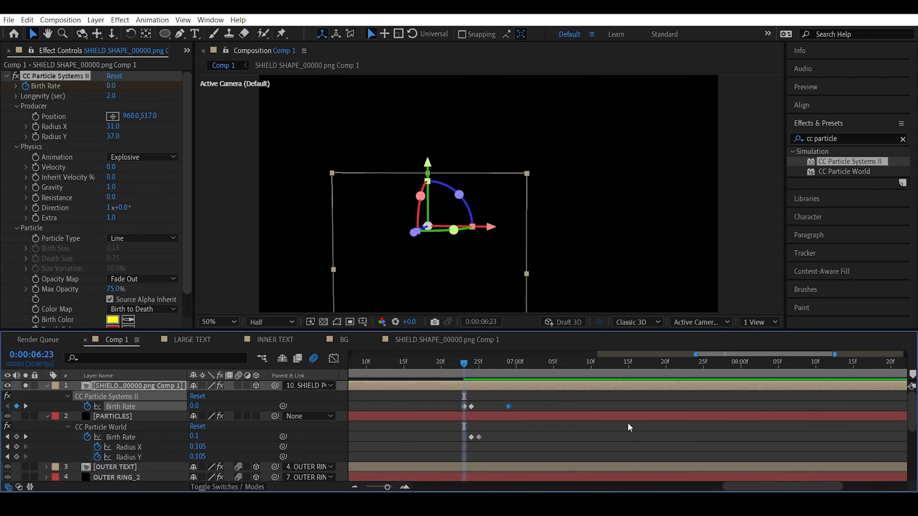
{"action": "key", "text": "space"}
{"action": "key", "text": "space"}
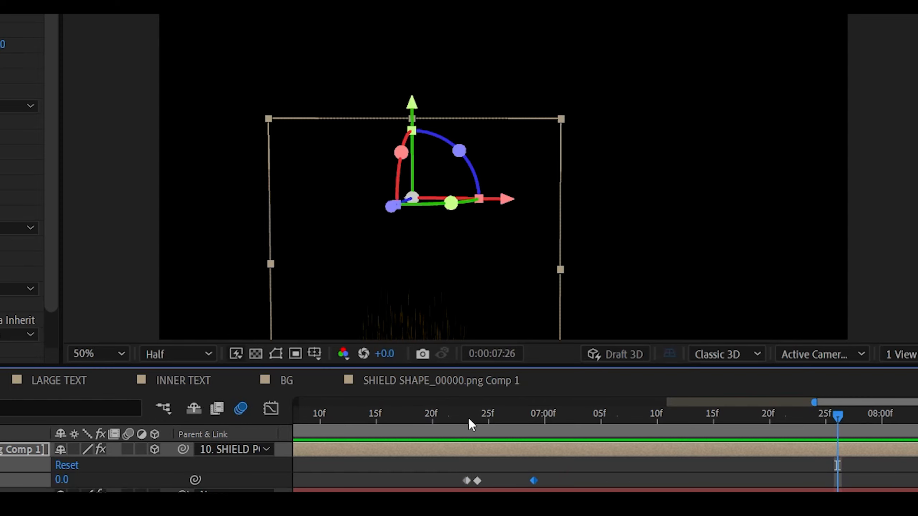
{"action": "left_click", "coordinate": [467, 417]}
{"action": "key", "text": "space"}
{"action": "key", "text": "space"}
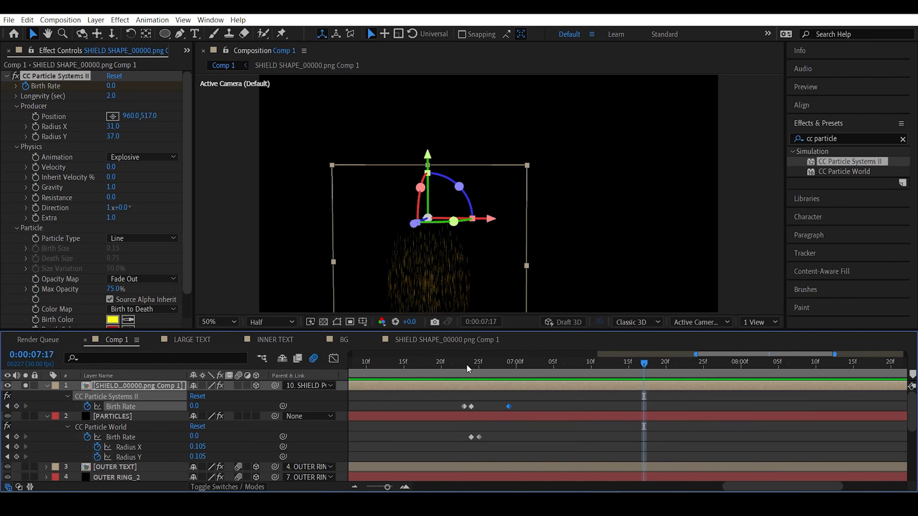
{"action": "left_click", "coordinate": [469, 420]}
{"action": "left_click", "coordinate": [467, 363]}
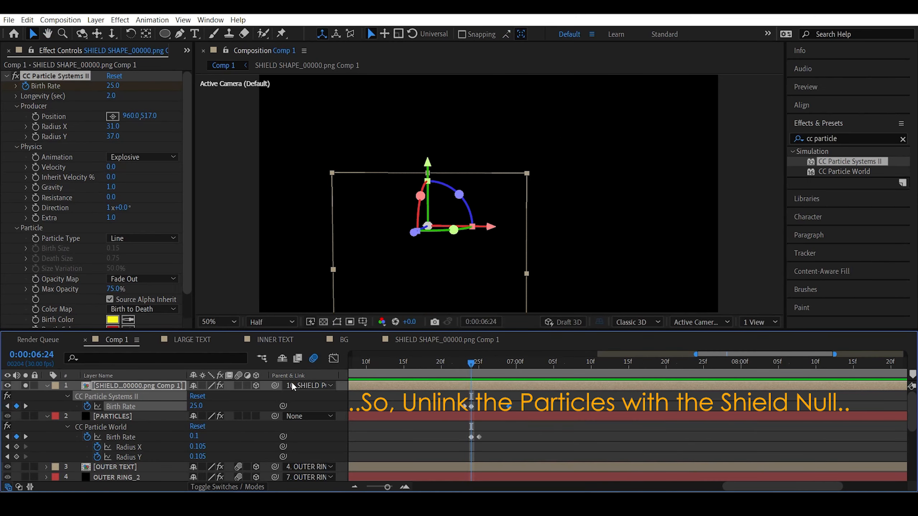
- Set the shield shape layer's parent to None and play back its particles together with the PARTICLES layer
{"action": "left_click", "coordinate": [300, 386]}
{"action": "left_click", "coordinate": [338, 222]}
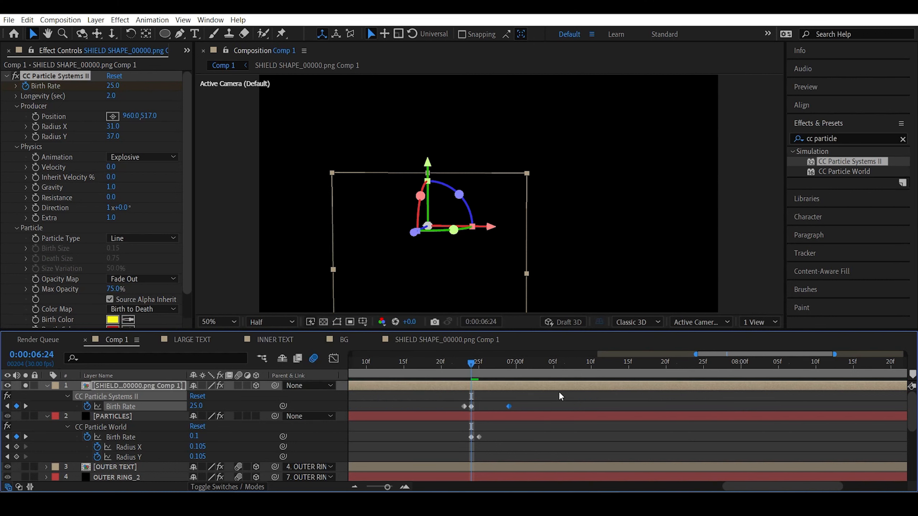
{"action": "left_click", "coordinate": [456, 362]}
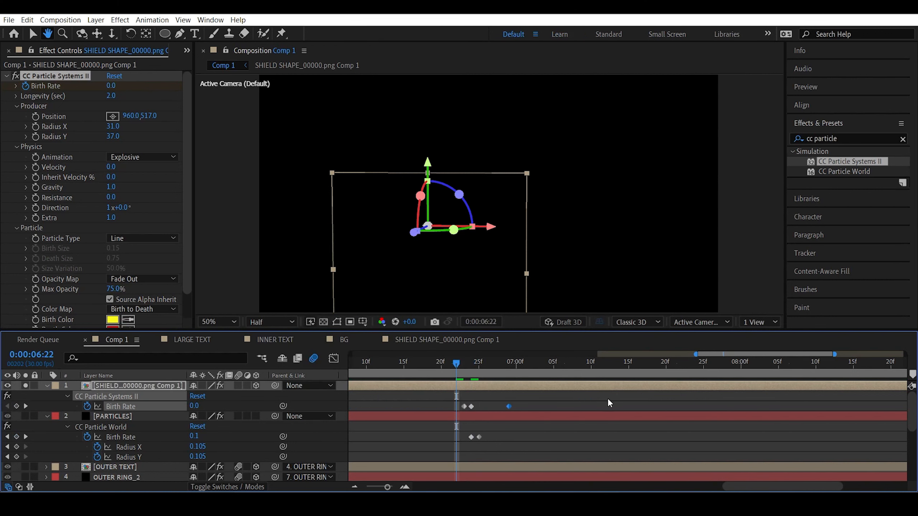
{"action": "key", "text": "space"}
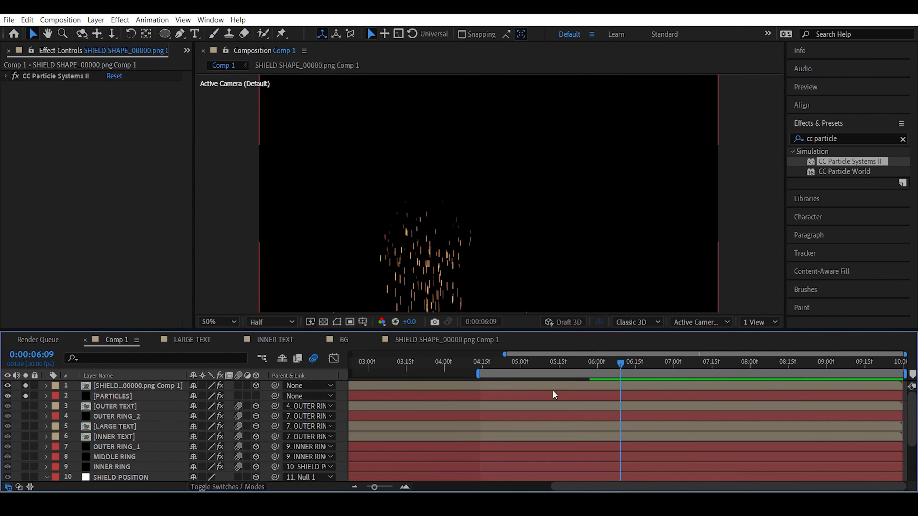
{"action": "left_click", "coordinate": [525, 362]}
{"action": "key", "text": "space"}
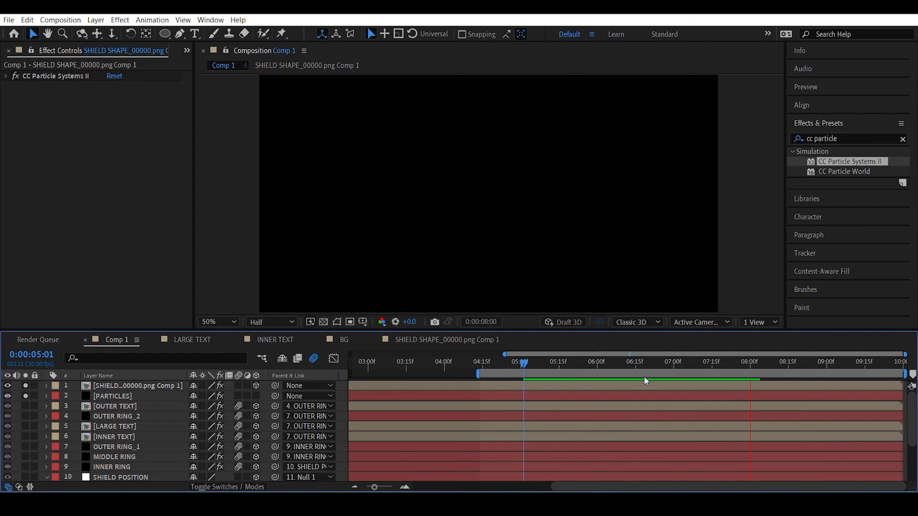
{"action": "left_click_drag", "start_coordinate": [622, 362], "coordinate": [679, 362]}
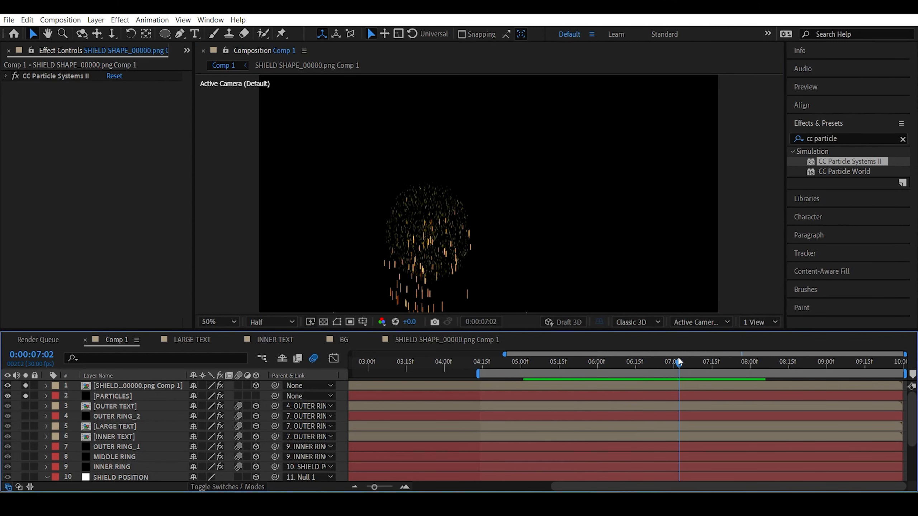
- Set the Birth Color and Death Color of the shield shape's CC Particle Systems II effect to white
{"action": "left_click", "coordinate": [142, 389]}
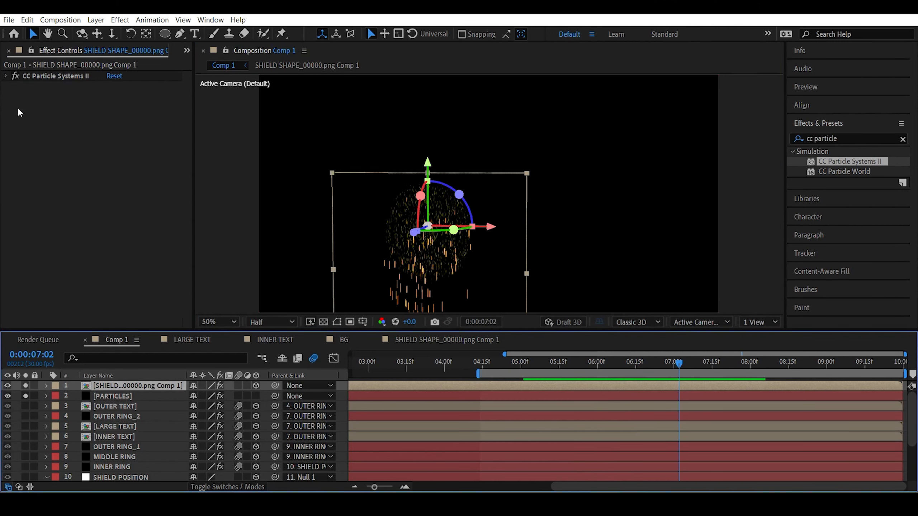
{"action": "left_click", "coordinate": [11, 80]}
{"action": "left_click", "coordinate": [6, 77]}
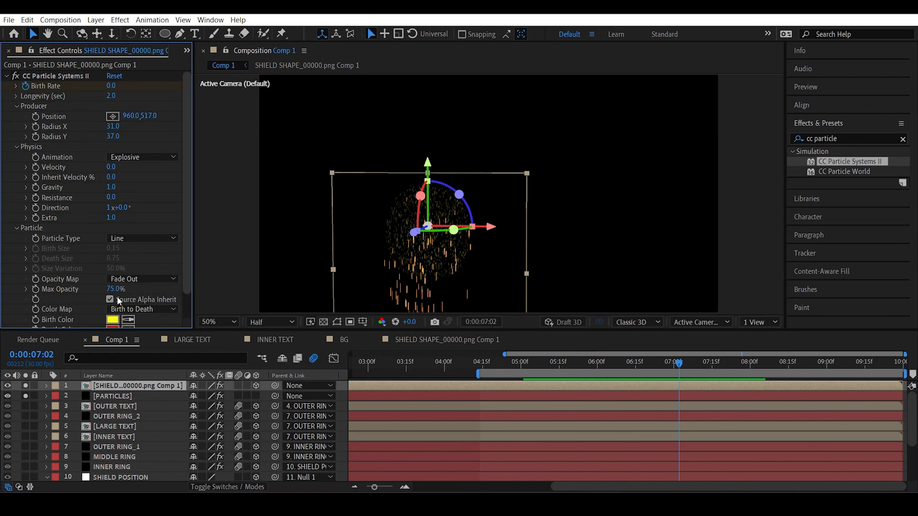
{"action": "left_click", "coordinate": [112, 319]}
{"action": "left_click_drag", "start_coordinate": [120, 282], "coordinate": [2, 170]}
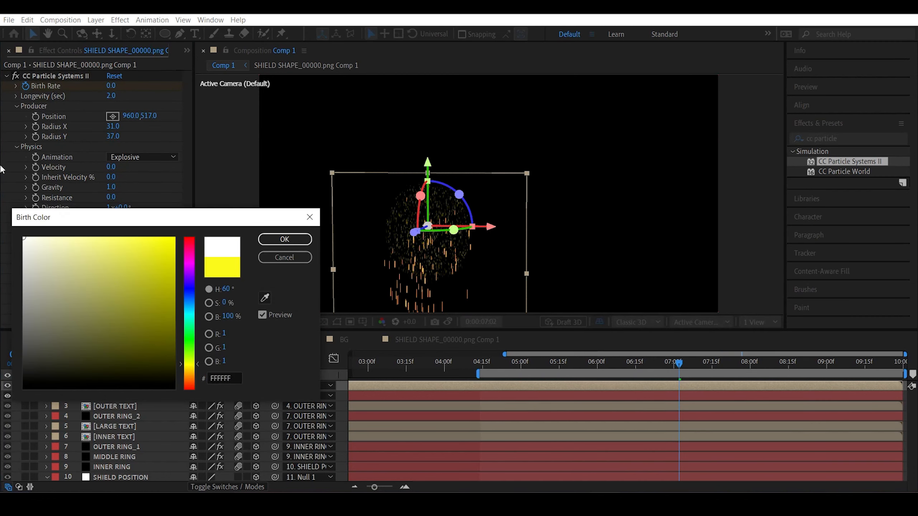
{"action": "left_click", "coordinate": [261, 239]}
{"action": "scroll", "coordinate": [127, 275], "scroll_direction": "down", "scroll_amount": 2}
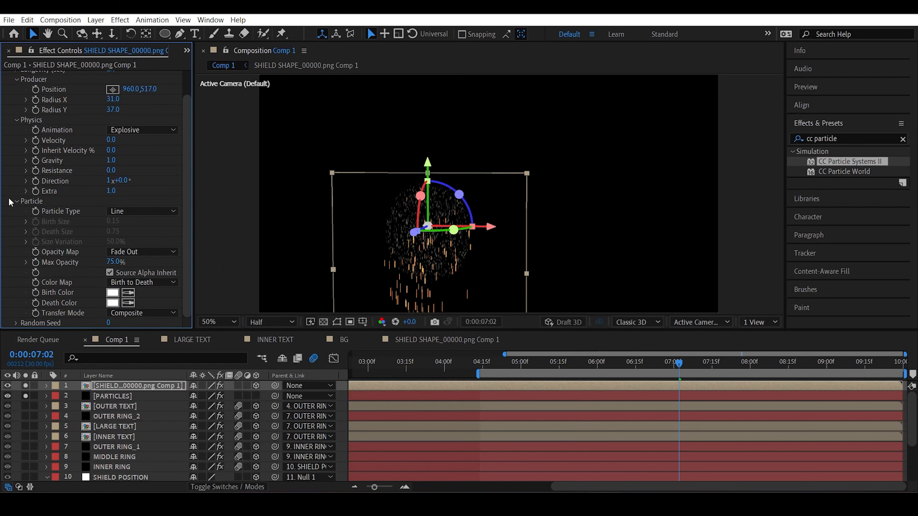
{"action": "scroll", "coordinate": [8, 150], "scroll_direction": "up", "scroll_amount": 1}
{"action": "left_click", "coordinate": [6, 77]}
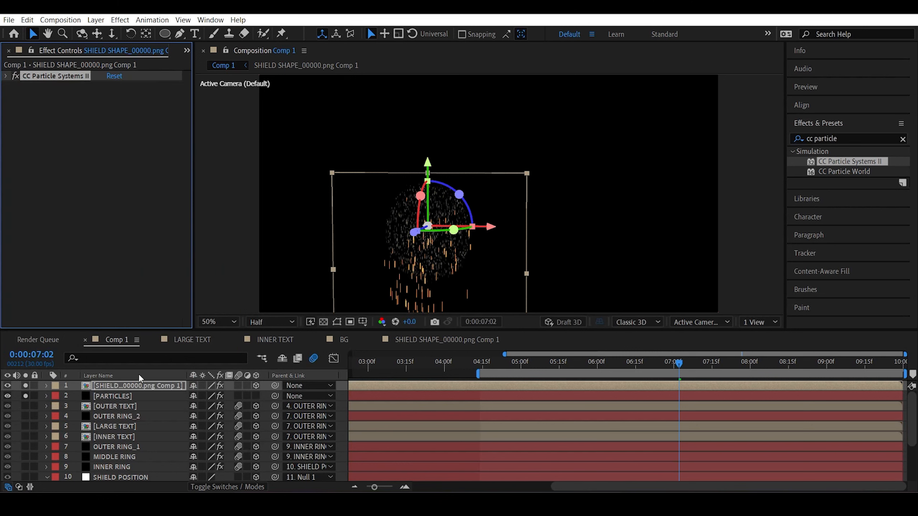
- Copy the Solid Composite, Glow and VC Color Vibrance effects from the PARTICLES layer onto the shield shape layer
{"action": "left_click", "coordinate": [130, 396]}
{"action": "left_click", "coordinate": [6, 86]}
{"action": "left_click", "coordinate": [38, 96]}
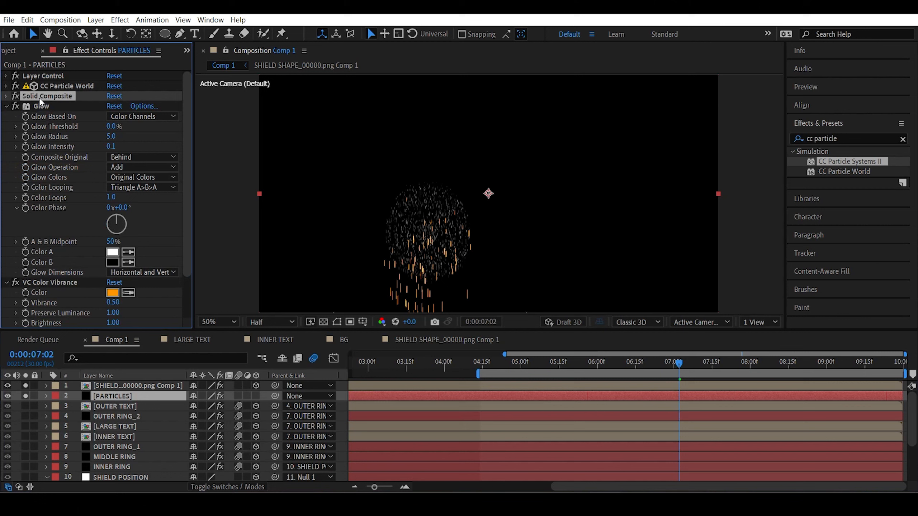
{"action": "left_click", "coordinate": [6, 107]}
{"action": "left_click", "coordinate": [6, 116]}
{"action": "left_click", "coordinate": [43, 117], "text": "shift"}
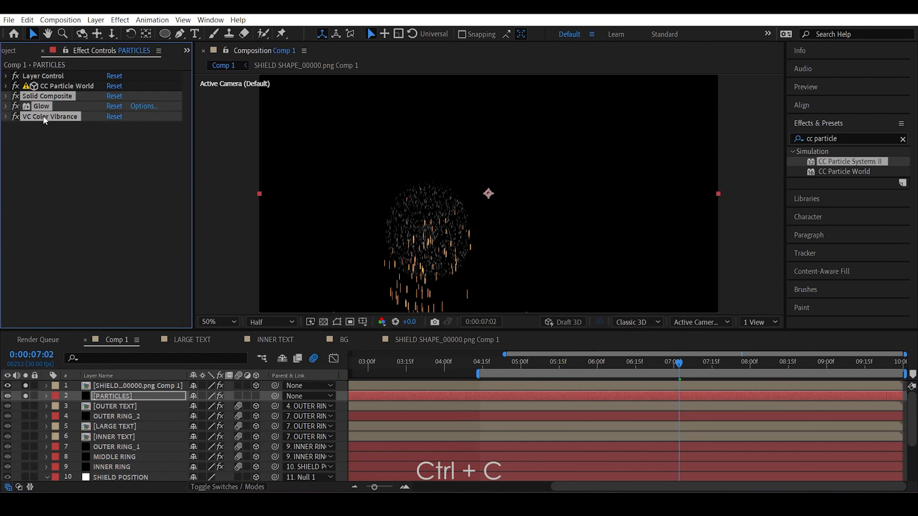
{"action": "left_click", "coordinate": [120, 386]}
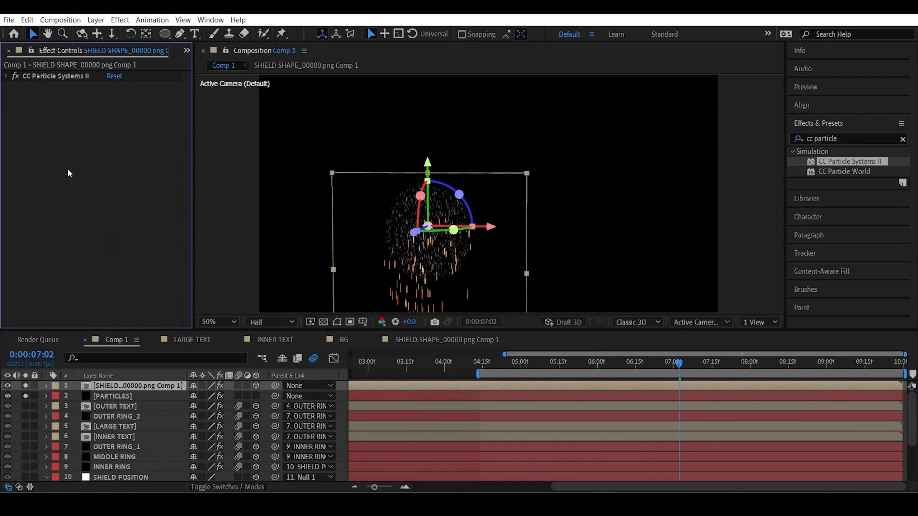
{"action": "key", "text": "ctrl+v"}
{"action": "key", "text": "ctrl+grave"}
- Set the shield shape layer's blending mode to Screen
{"action": "left_click", "coordinate": [227, 487]}
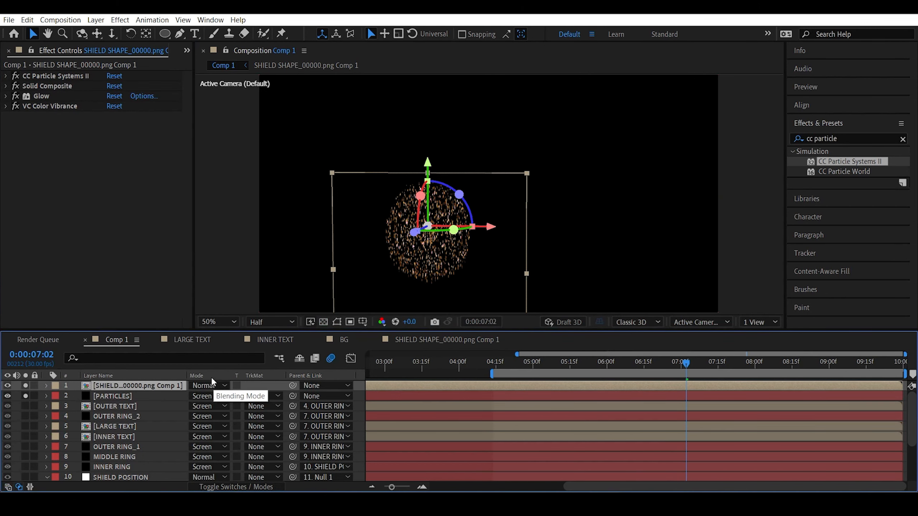
{"action": "left_click", "coordinate": [203, 386]}
{"action": "left_click", "coordinate": [240, 199]}
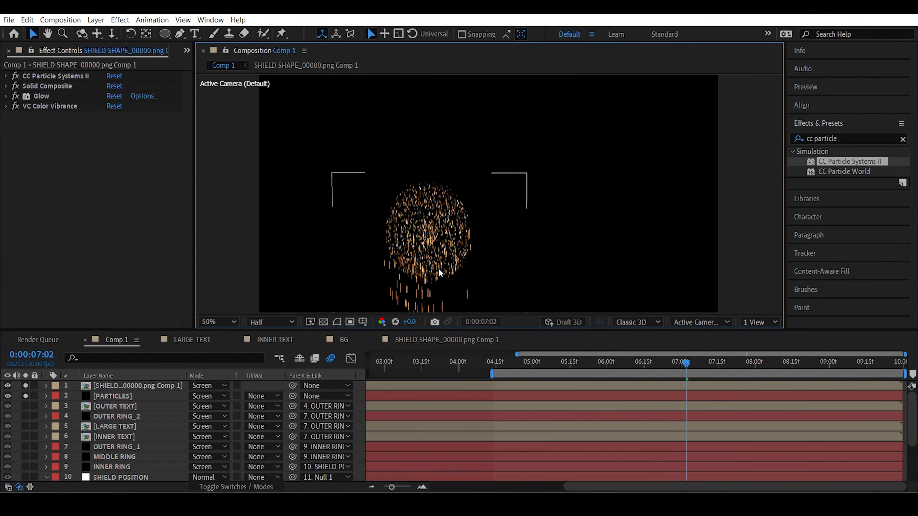
- Inspect the shield shape layer's glowing particles up close, then play back the disintegration and review it around 0:00:07:06
{"action": "scroll", "coordinate": [380, 246], "scroll_direction": "up", "scroll_amount": 4}
{"action": "scroll", "coordinate": [380, 246], "scroll_direction": "down", "scroll_amount": 2}
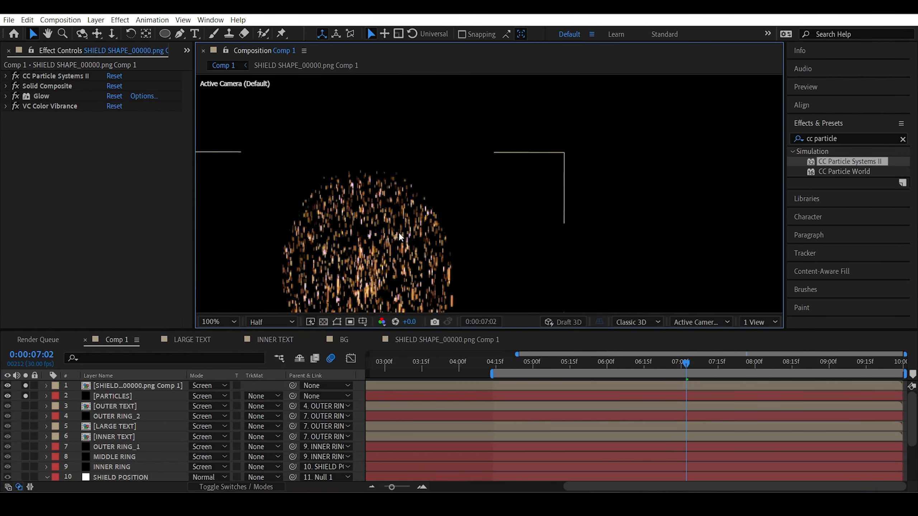
{"action": "left_click", "coordinate": [383, 205]}
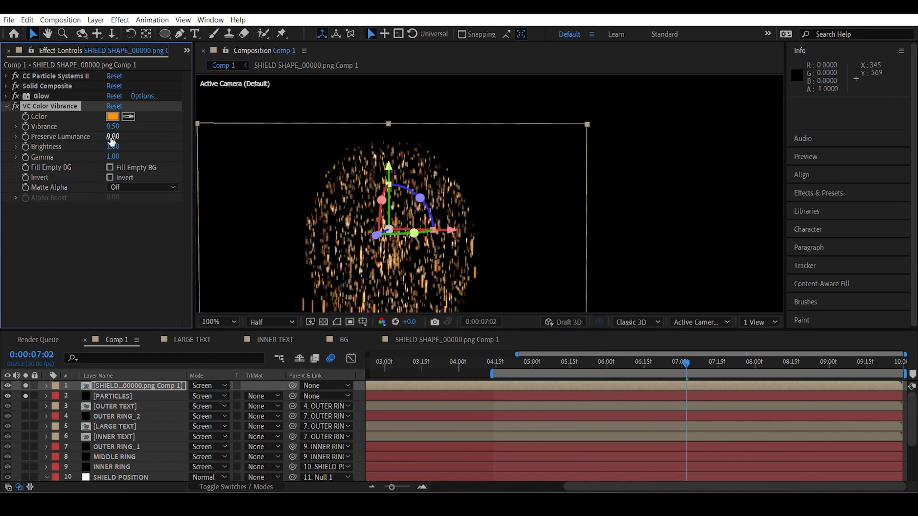
{"action": "key", "text": "comma"}
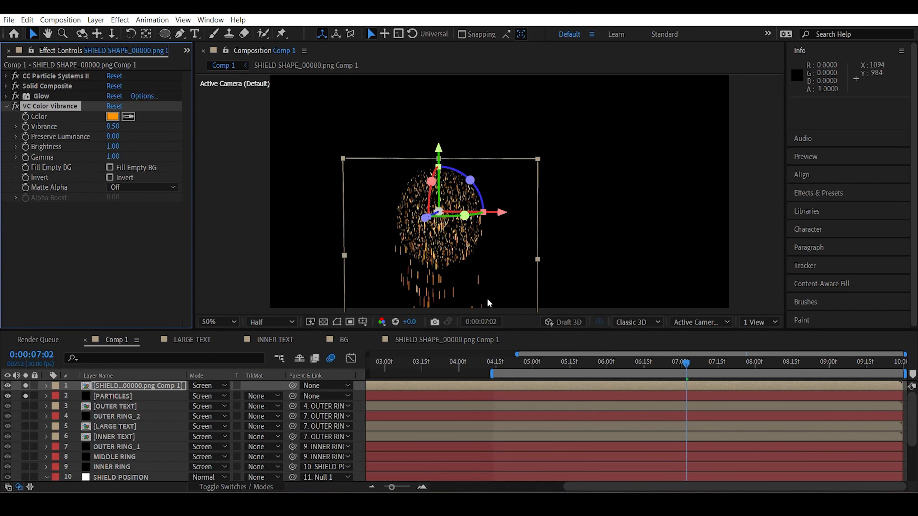
{"action": "left_click", "coordinate": [219, 322]}
{"action": "left_click", "coordinate": [256, 108]}
{"action": "key", "text": "space"}
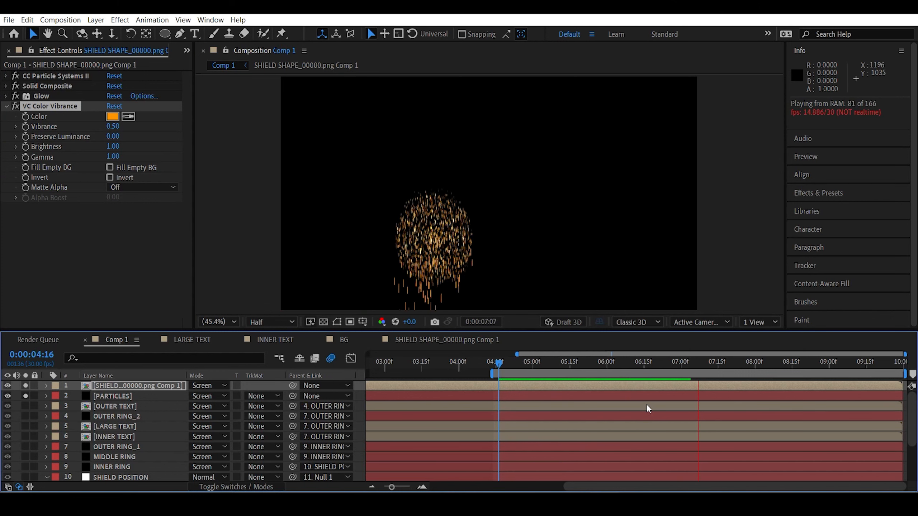
{"action": "key", "text": "space"}
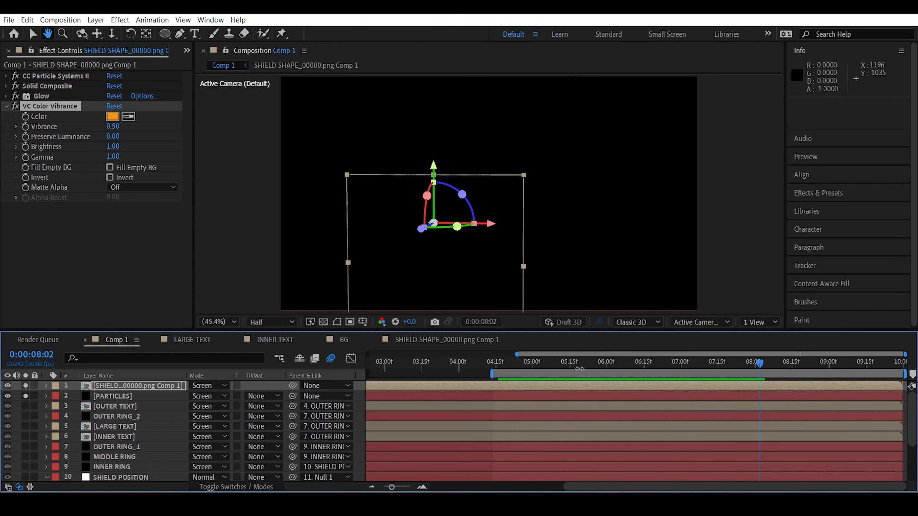
{"action": "left_click_drag", "start_coordinate": [580, 369], "coordinate": [695, 364]}
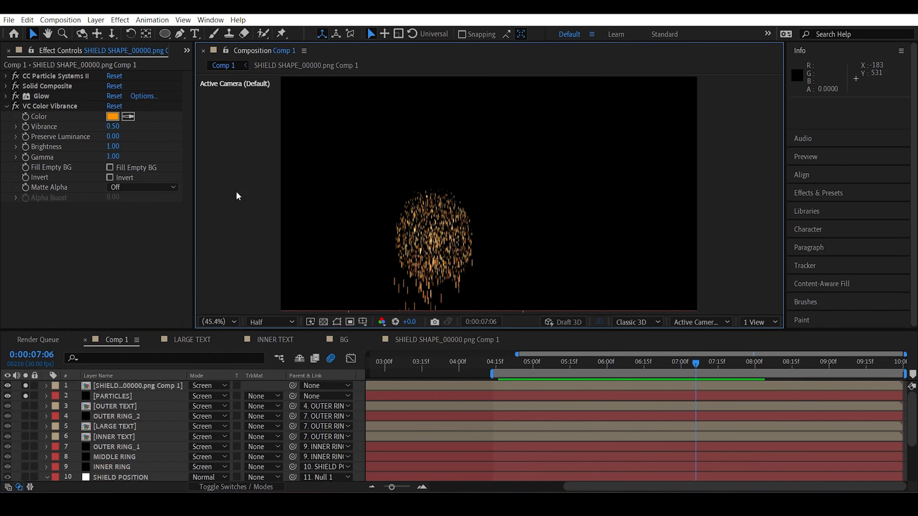
- Set the Brightness of the shield shape layer's VC Color Vibrance effect to 0.5 and preview the particles
{"action": "left_click", "coordinate": [114, 147]}
{"action": "type", "text": "0.5"}
{"action": "key", "text": "Return"}
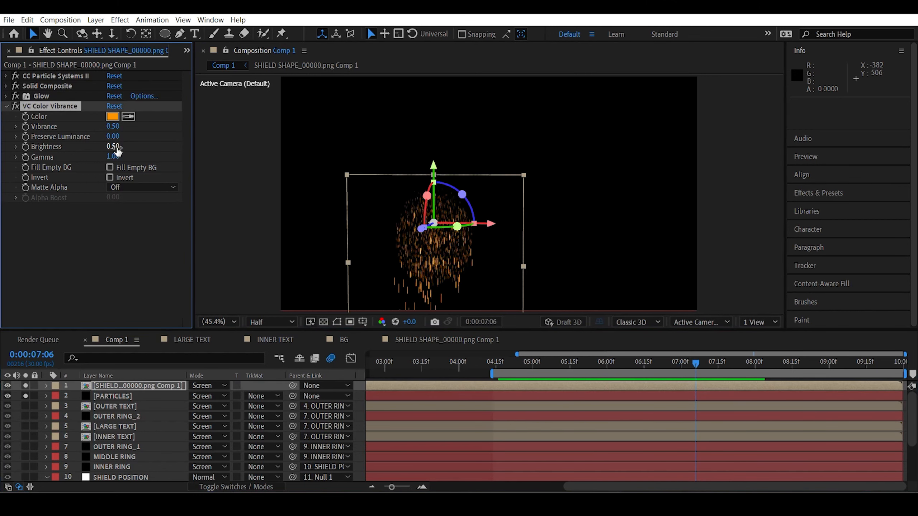
{"action": "key", "text": "space"}
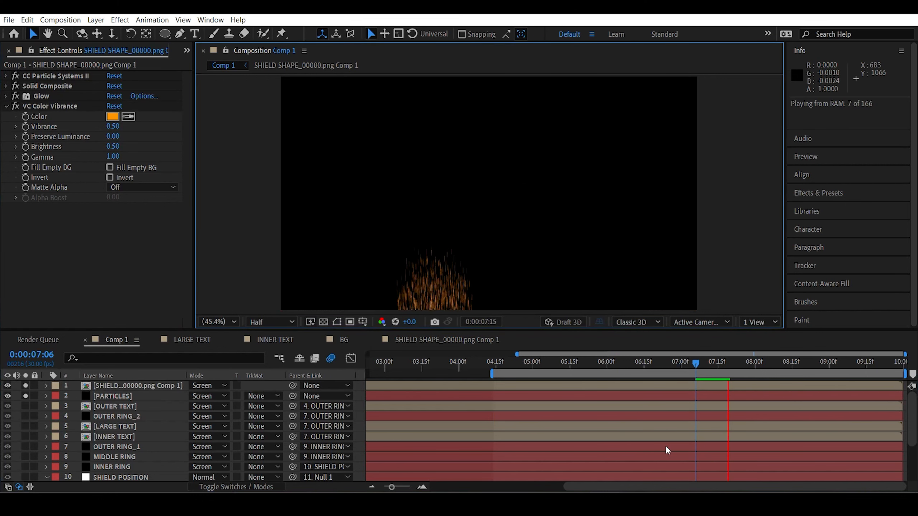
{"action": "key", "text": "space"}
- Turn off solo for the shield shape and PARTICLES layers and play back the full composition
{"action": "left_click_drag", "start_coordinate": [26, 386], "coordinate": [26, 396]}
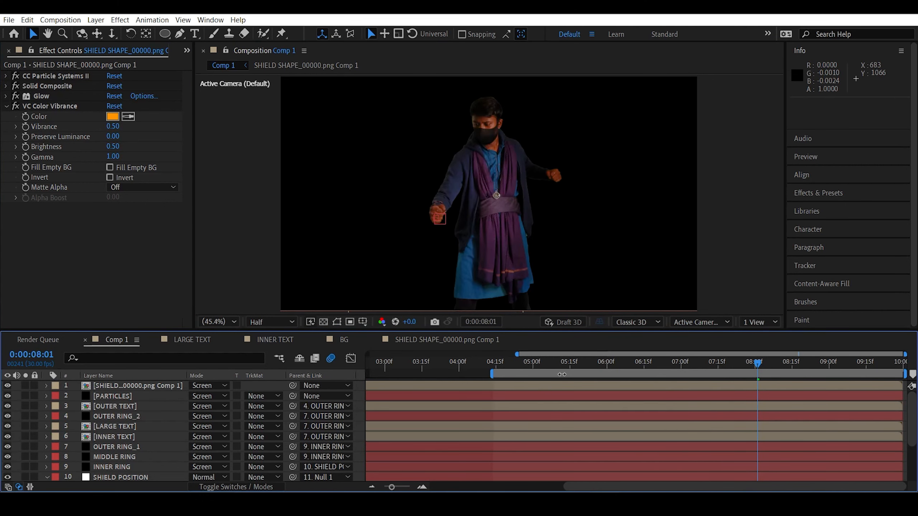
{"action": "left_click", "coordinate": [503, 363]}
{"action": "key", "text": "space"}
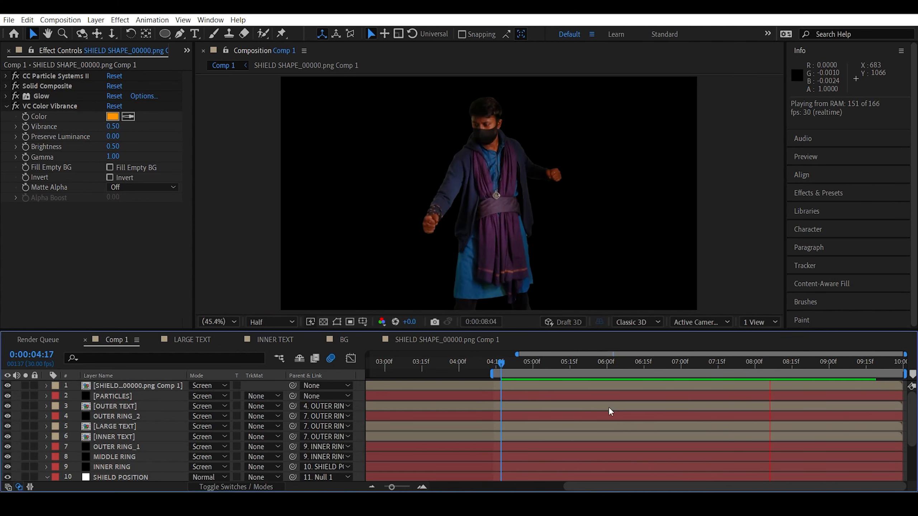
{"action": "key", "text": "space"}
{"action": "left_click", "coordinate": [503, 362]}
{"action": "key", "text": "space"}
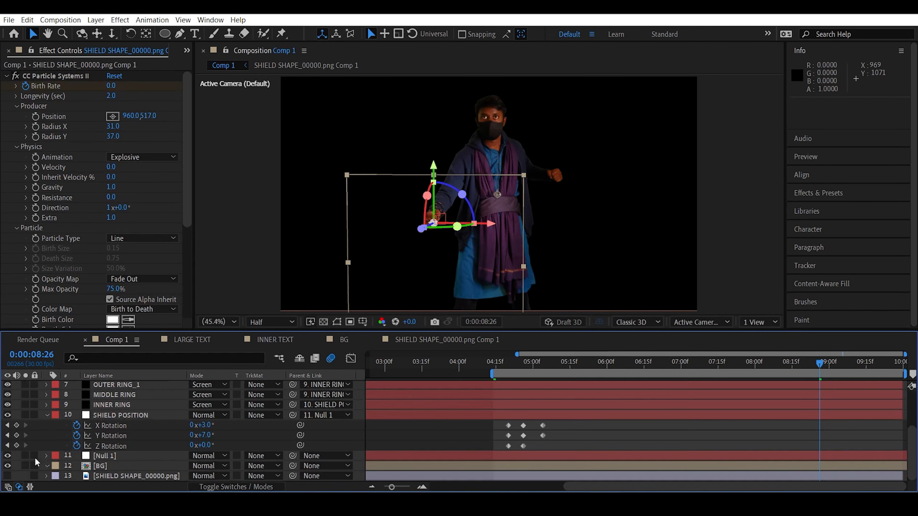
- Hide the BG layer and play back the shield animation against black
{"action": "left_click", "coordinate": [7, 466]}
{"action": "scroll", "coordinate": [111, 442], "scroll_direction": "up", "scroll_amount": 4}
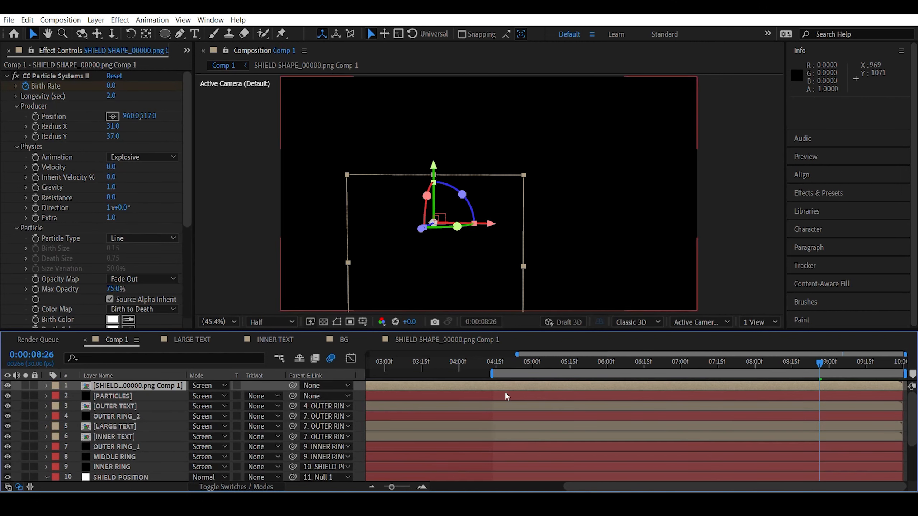
{"action": "left_click", "coordinate": [499, 362]}
{"action": "key", "text": "space"}
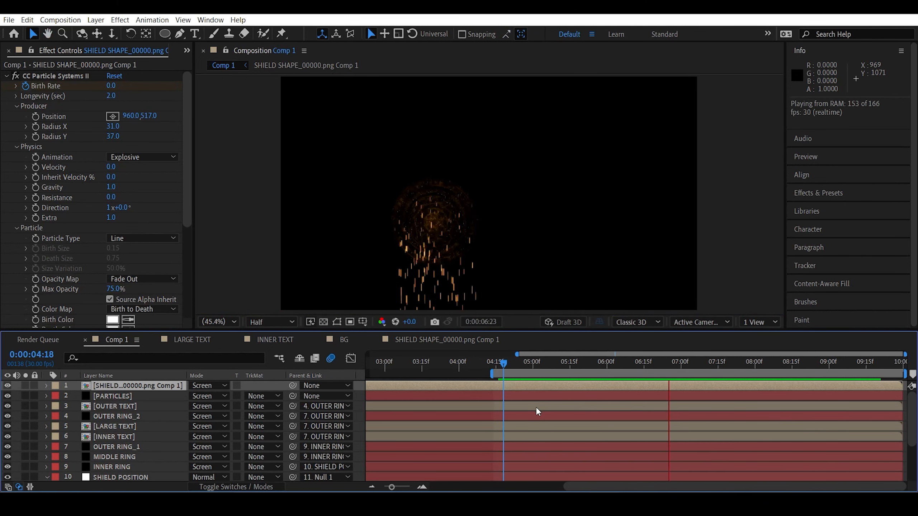
{"action": "left_click", "coordinate": [536, 396]}
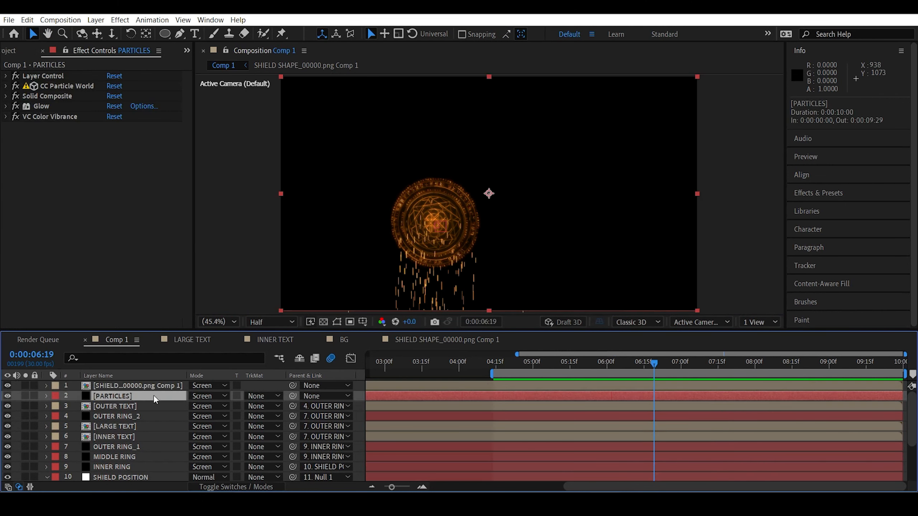
- Reveal the PARTICLES layer's keyframes and check its CC Particle World Birth Rate at 0:00:05:04 and 0:00:06:24
{"action": "key", "text": "u"}
{"action": "left_click_drag", "start_coordinate": [514, 363], "coordinate": [543, 364]}
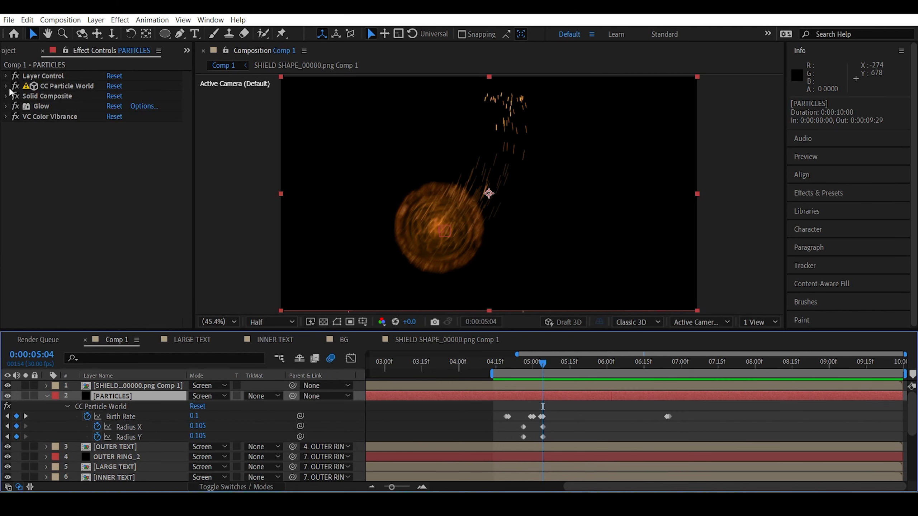
{"action": "key", "text": "Return"}
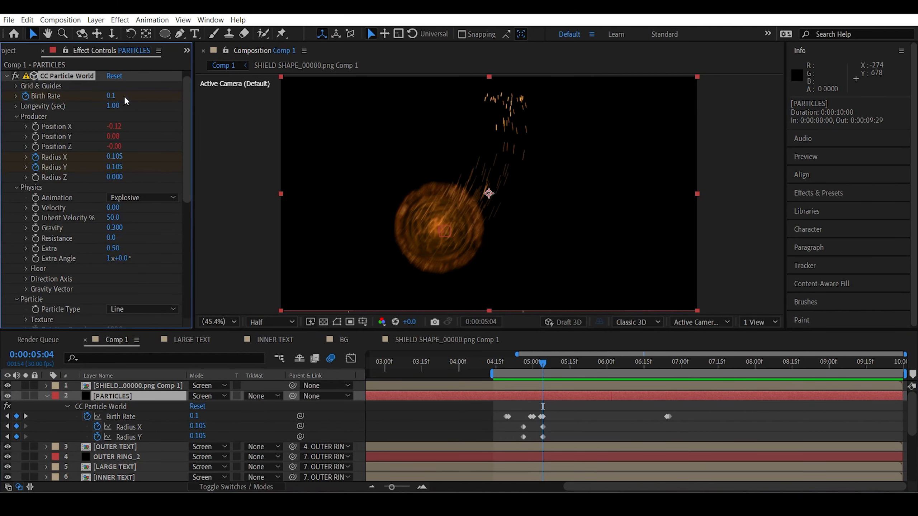
{"action": "key", "text": "k"}
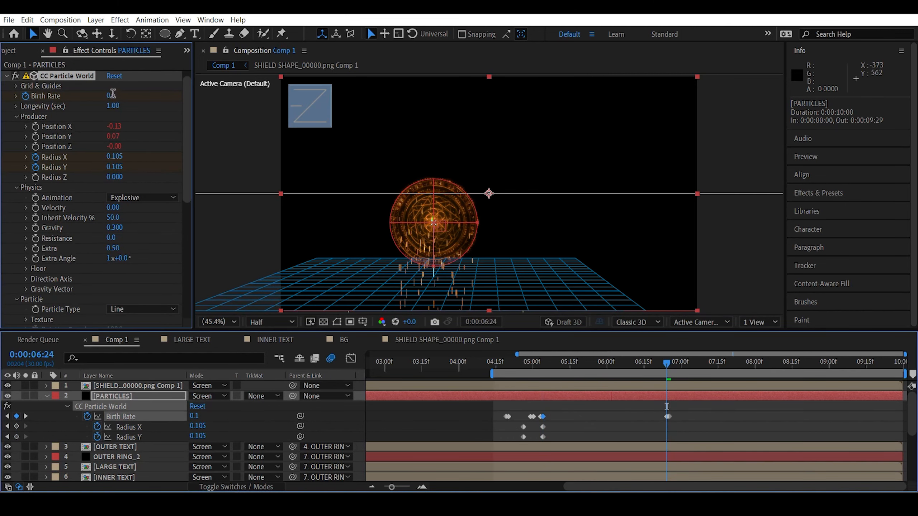
{"action": "left_click", "coordinate": [117, 96]}
{"action": "key", "text": "Escape"}
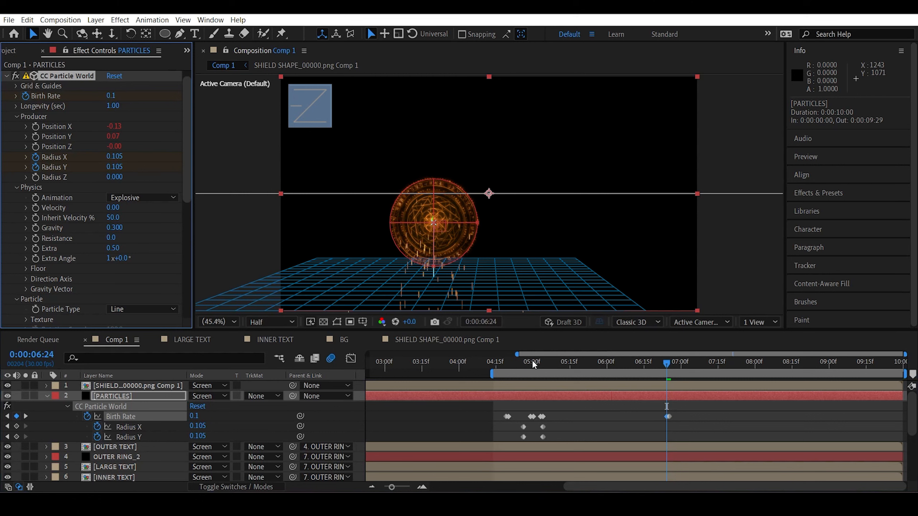
- Lower the Birth Rate keyframe of the shield shape's CC Particle Systems II at 0:00:06:23 and preview the disintegration
{"action": "left_click", "coordinate": [658, 386]}
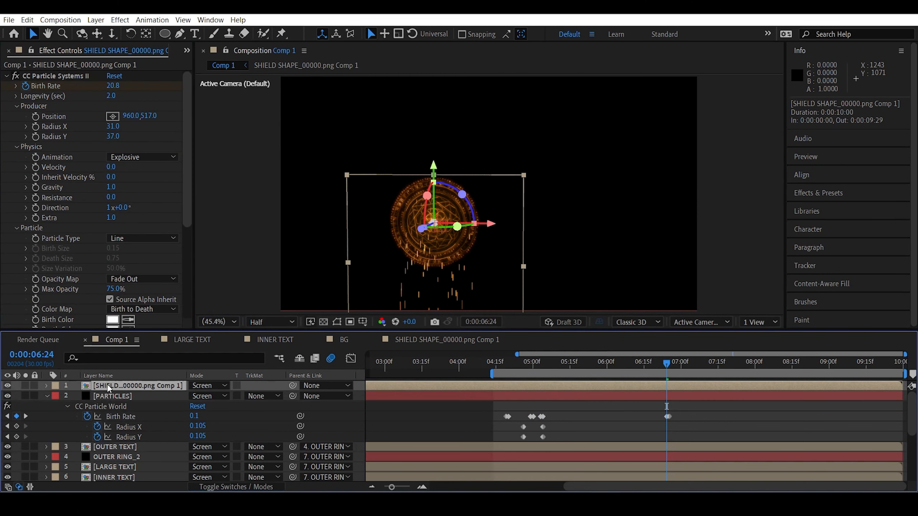
{"action": "key", "text": "u"}
{"action": "left_click", "coordinate": [664, 369]}
{"action": "left_click", "coordinate": [113, 86]}
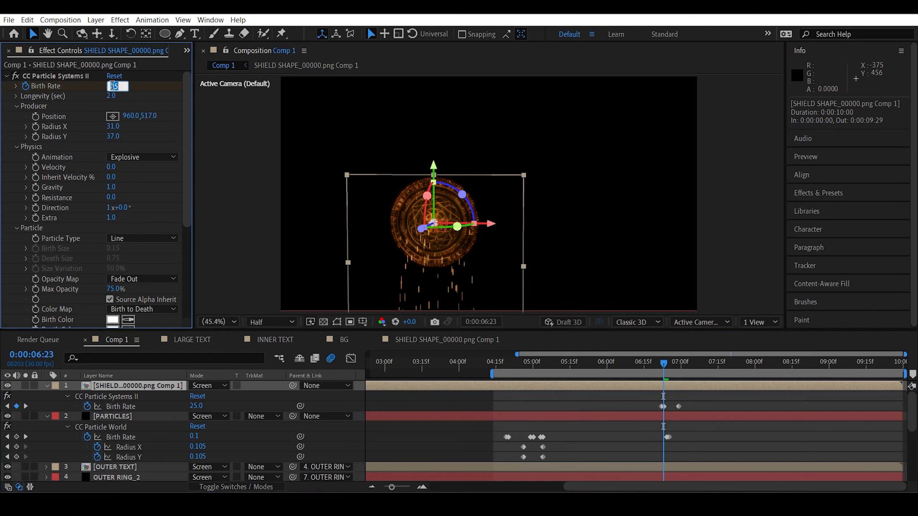
{"action": "type", "text": "0"}
{"action": "key", "text": "Return"}
{"action": "key", "text": "space"}
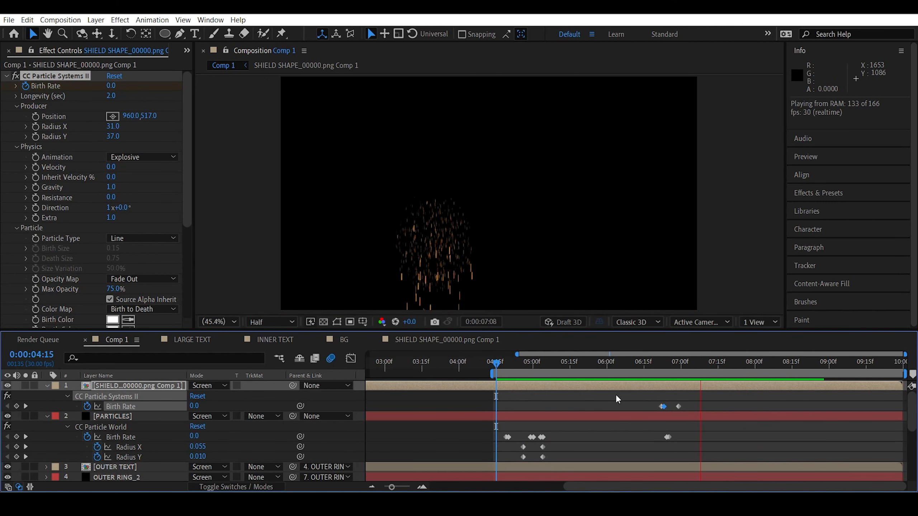
- Make the BG layer visible again and play back the shield effect over the footage
{"action": "left_click", "coordinate": [493, 363]}
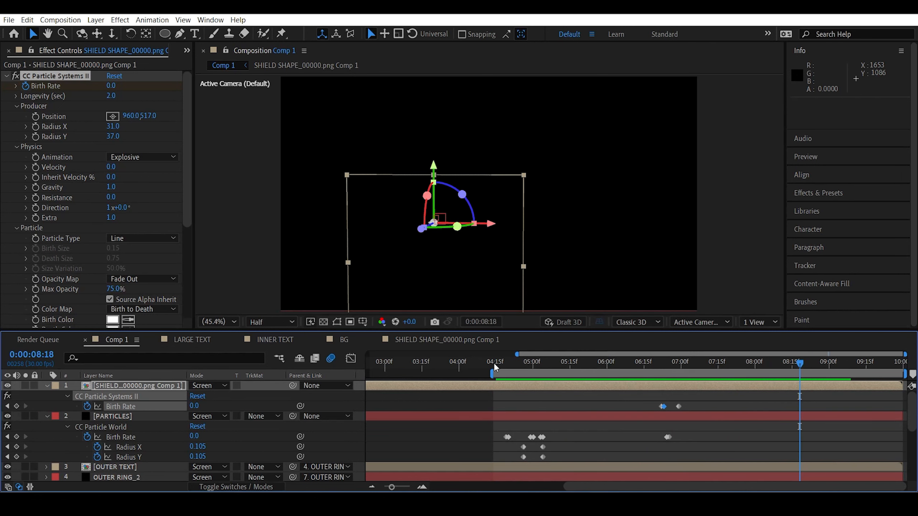
{"action": "key", "text": "space"}
{"action": "scroll", "coordinate": [592, 414], "scroll_direction": "down", "scroll_amount": 4}
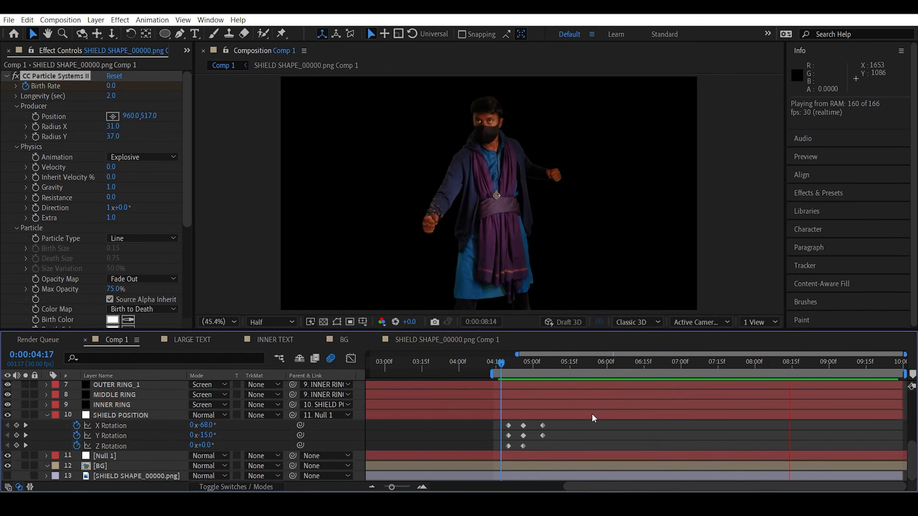
{"action": "key", "text": "space"}
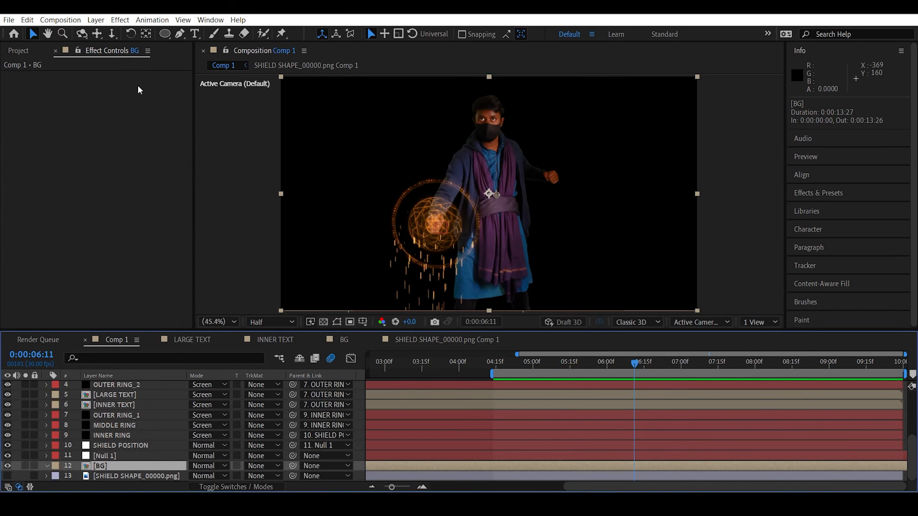
- Create a 1920 x 1080 px solid directly above BG, with its orange-yellow color sampled from the glowing shield
{"action": "left_click", "coordinate": [95, 20]}
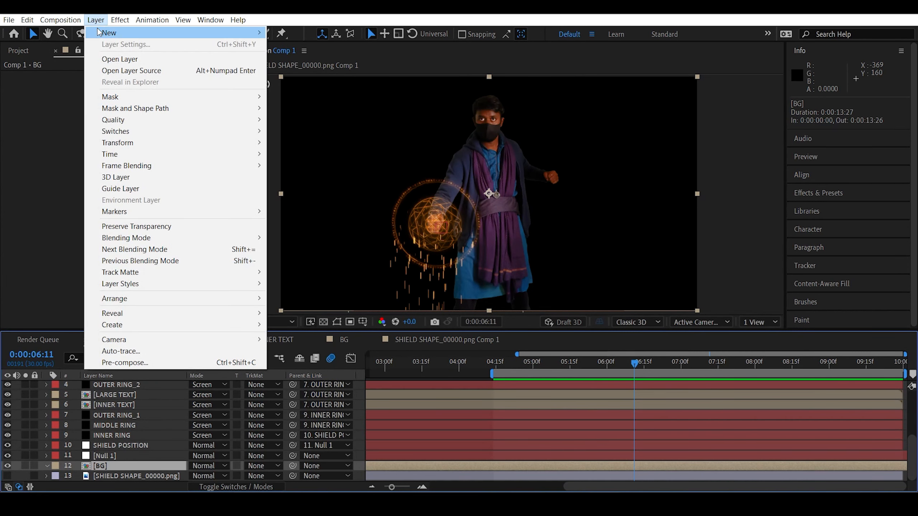
{"action": "mouse_move", "coordinate": [108, 33]}
{"action": "left_click", "coordinate": [291, 44]}
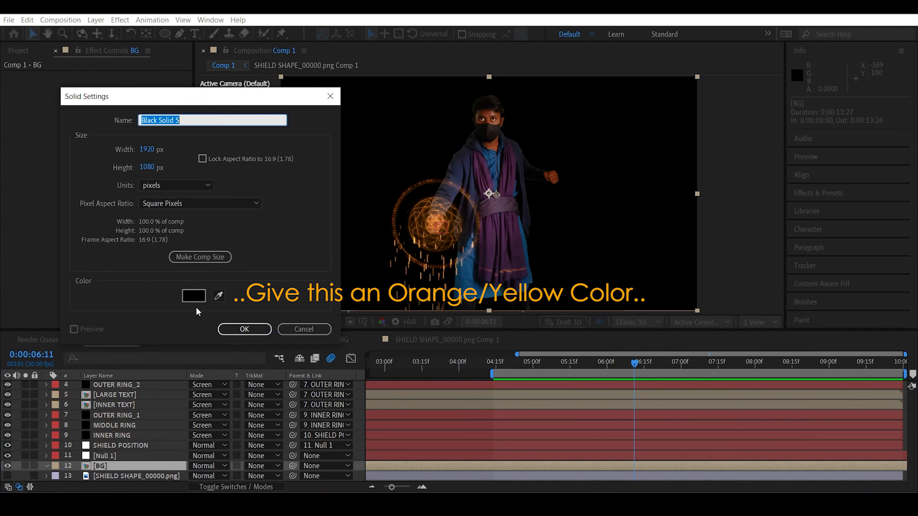
{"action": "left_click", "coordinate": [217, 296]}
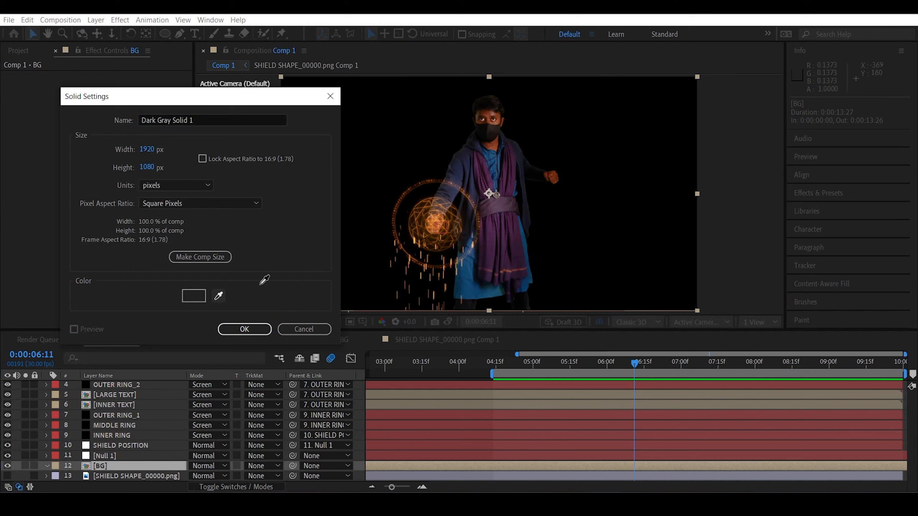
{"action": "left_click", "coordinate": [416, 241]}
{"action": "left_click", "coordinate": [244, 329]}
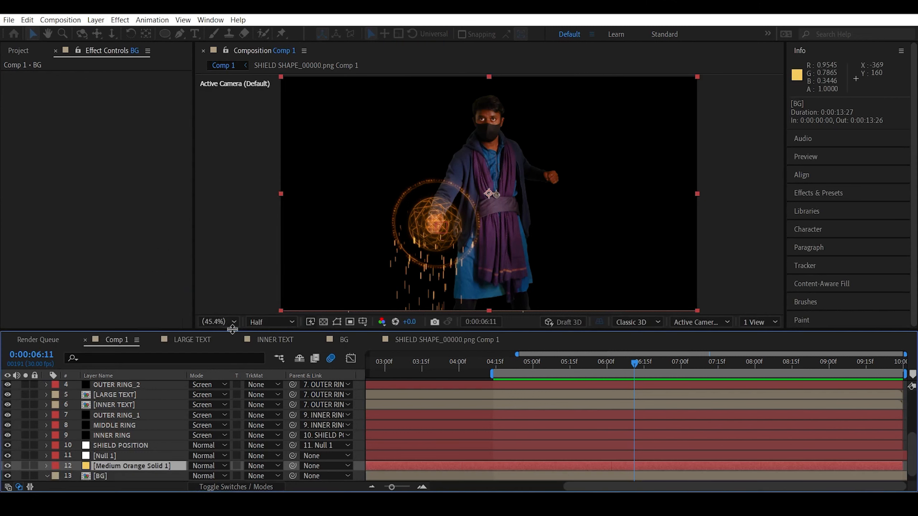
- Hide the new orange solid and solo the BG layer
{"action": "left_click", "coordinate": [72, 476]}
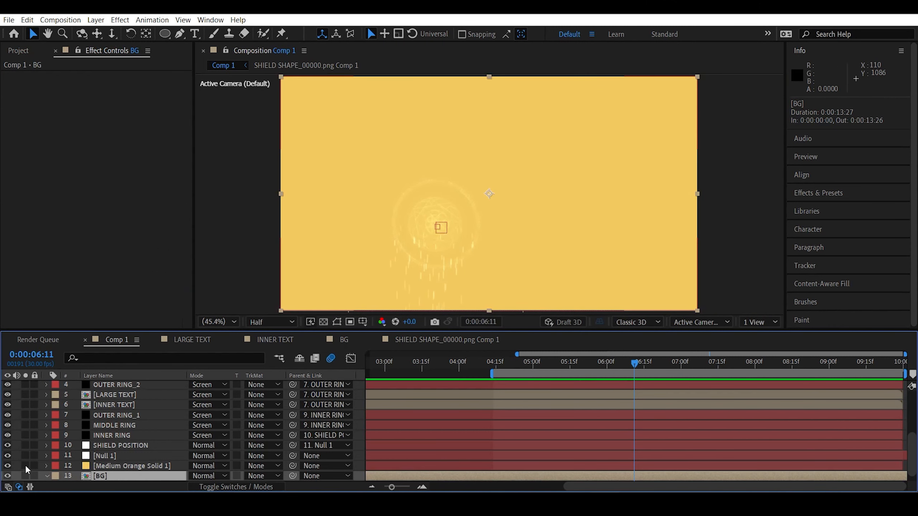
{"action": "left_click", "coordinate": [73, 466]}
{"action": "left_click", "coordinate": [26, 476]}
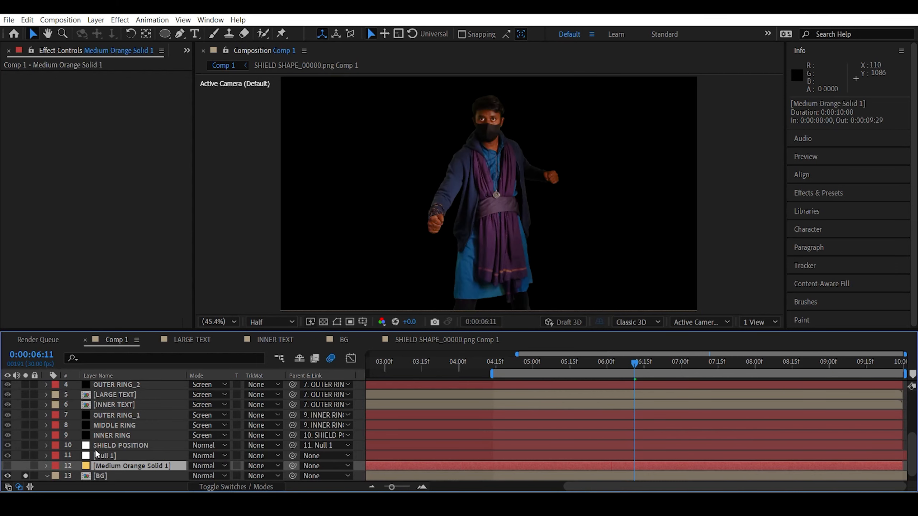
- Draw a closed Pen tool mask on the orange solid around the man's shield-side arm and half of his body, then unhide and solo the solid
{"action": "key", "text": "g"}
{"action": "left_click", "coordinate": [431, 235]}
{"action": "left_click_drag", "start_coordinate": [424, 196], "coordinate": [424, 187]}
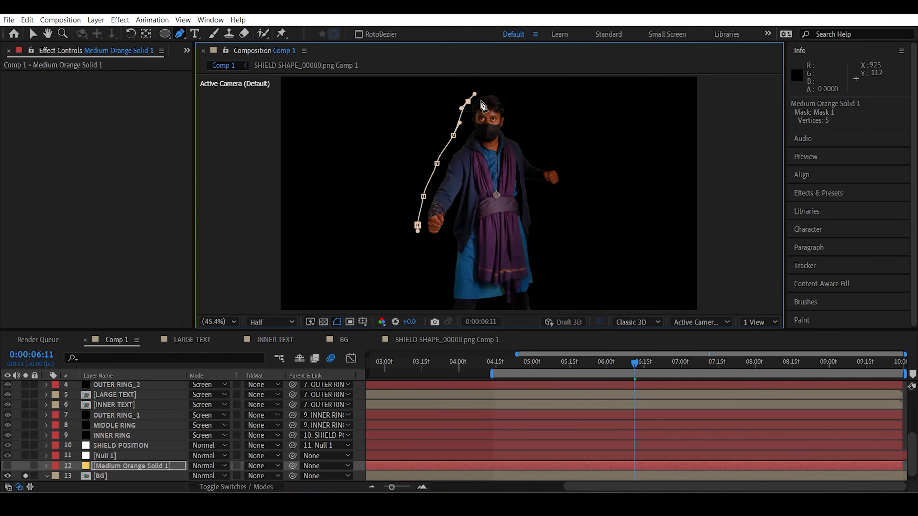
{"action": "left_click", "coordinate": [470, 292]}
{"action": "key", "text": "comma"}
{"action": "key", "text": "comma"}
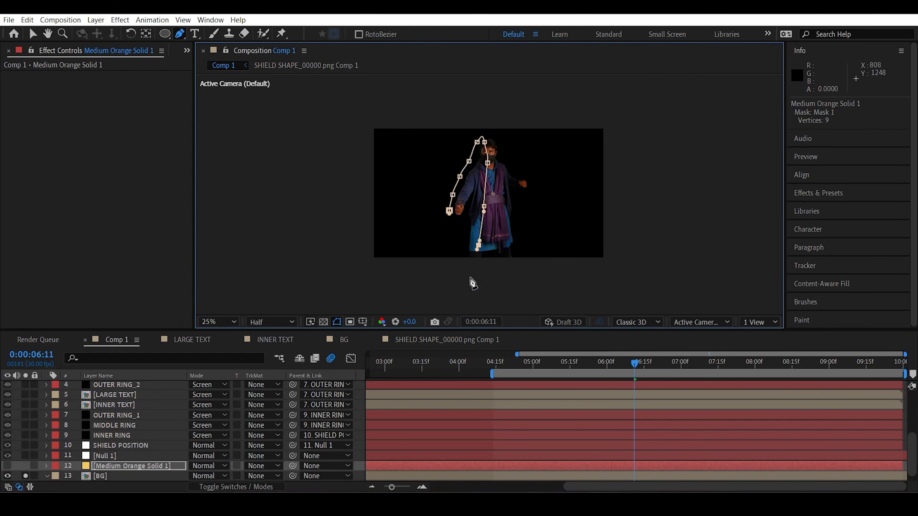
{"action": "key", "text": "period"}
{"action": "key", "text": "period"}
{"action": "left_click", "coordinate": [219, 322]}
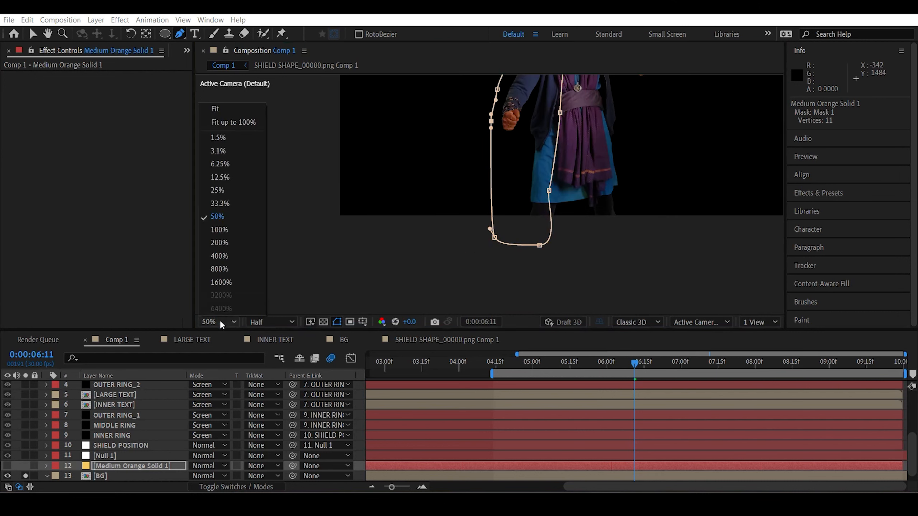
{"action": "left_click", "coordinate": [231, 121]}
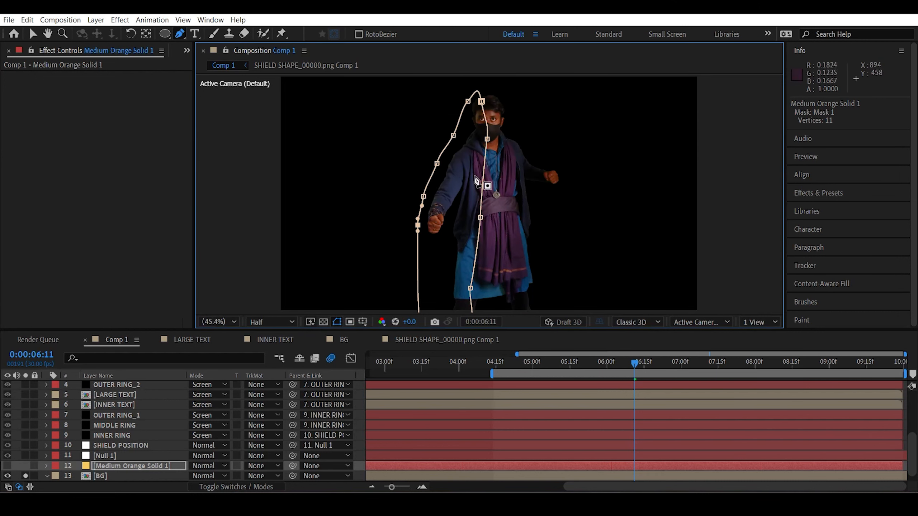
{"action": "left_click", "coordinate": [8, 466]}
{"action": "left_click", "coordinate": [25, 466]}
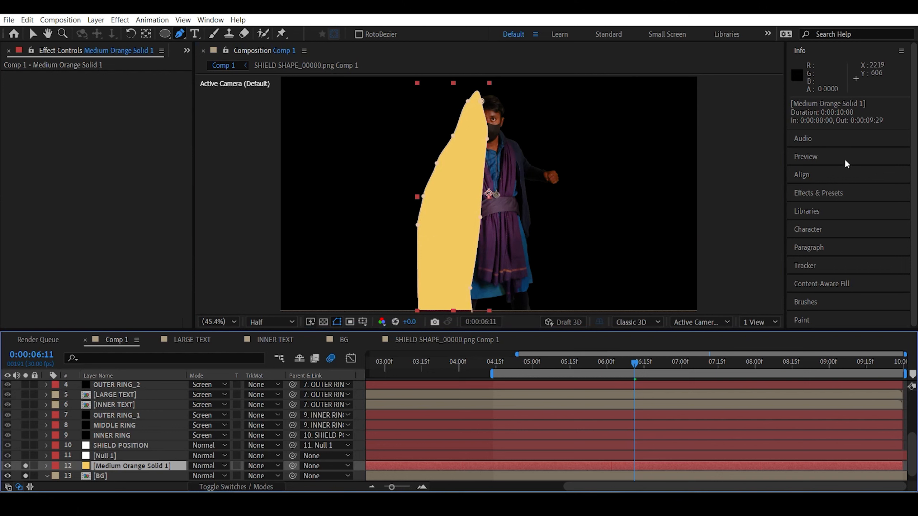
- Draw a circular ellipse mask on the orange solid centered on the man's shield-side fist and set its mask mode to Intersect
{"action": "left_click", "coordinate": [26, 466]}
{"action": "left_click", "coordinate": [166, 35]}
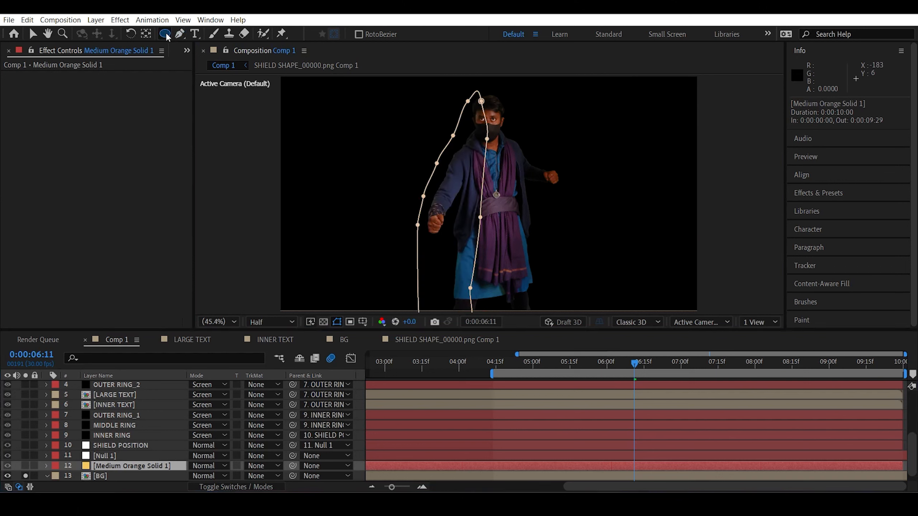
{"action": "mouse_move", "coordinate": [435, 226]}
{"action": "left_mouse_down"}
{"action": "mouse_move", "coordinate": [496, 133]}
{"action": "mouse_move", "coordinate": [483, 148]}
{"action": "left_mouse_up"}
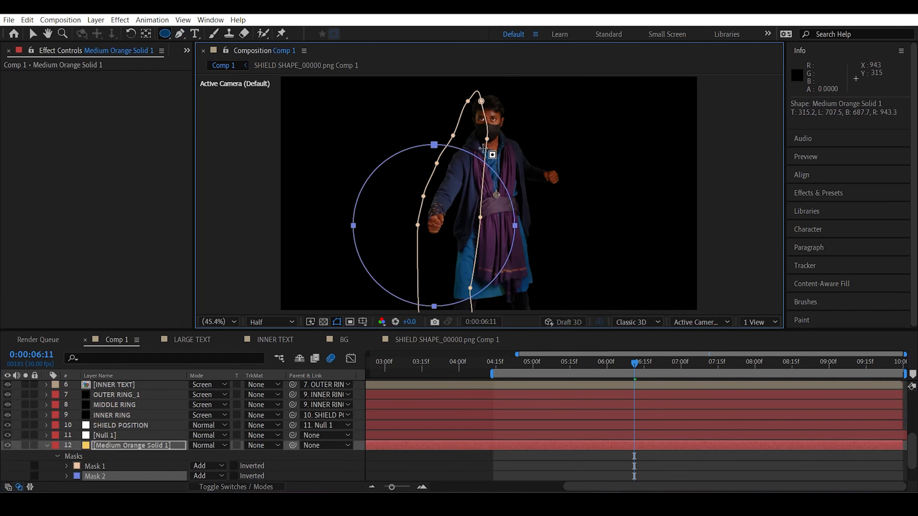
{"action": "left_click", "coordinate": [25, 444]}
{"action": "left_click", "coordinate": [204, 476]}
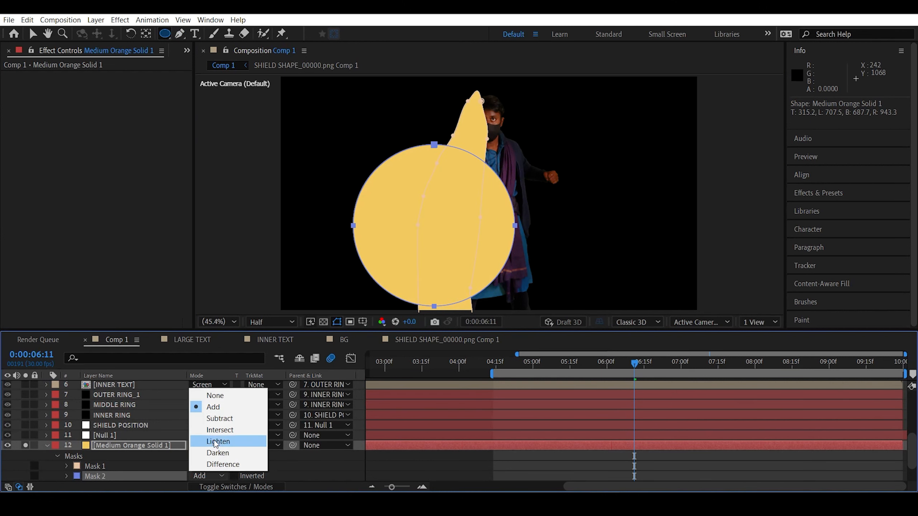
{"action": "left_click", "coordinate": [194, 434]}
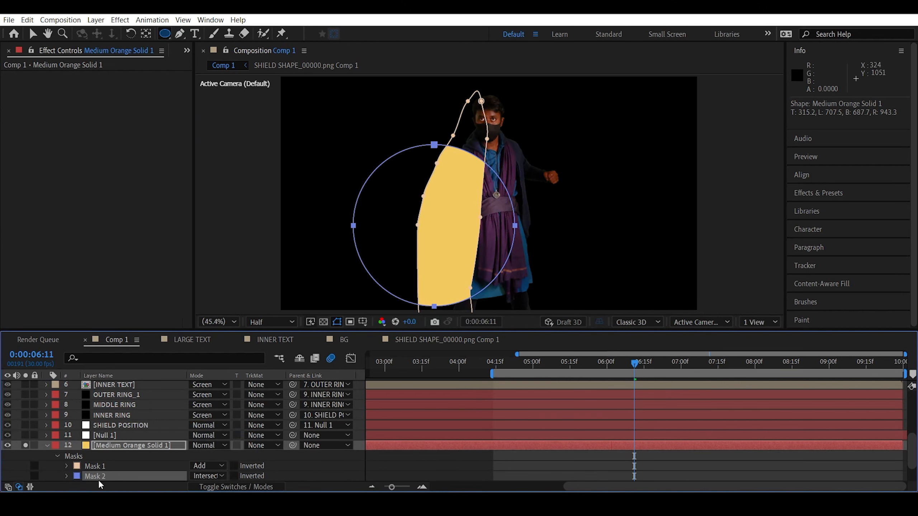
- Feather the circular Mask 2 on the orange solid to 532 pixels
{"action": "key", "text": "f"}
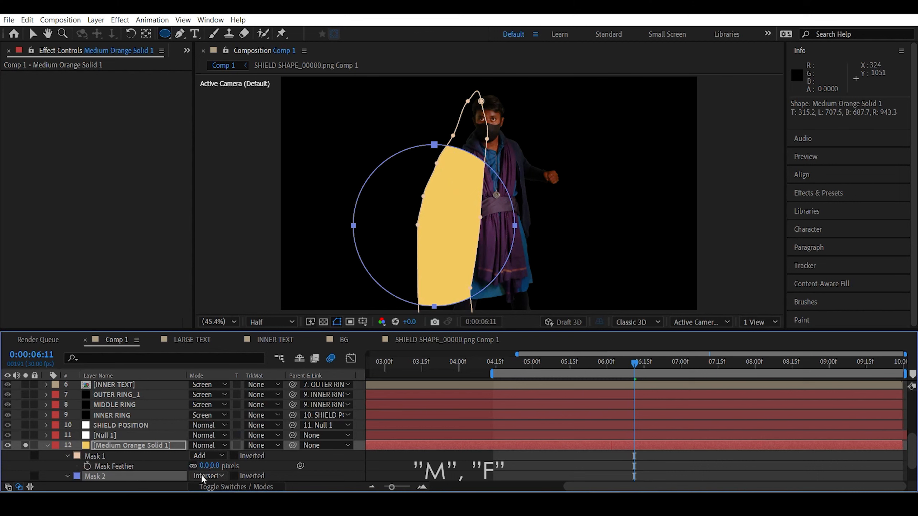
{"action": "scroll", "coordinate": [107, 460], "scroll_direction": "down", "scroll_amount": 2}
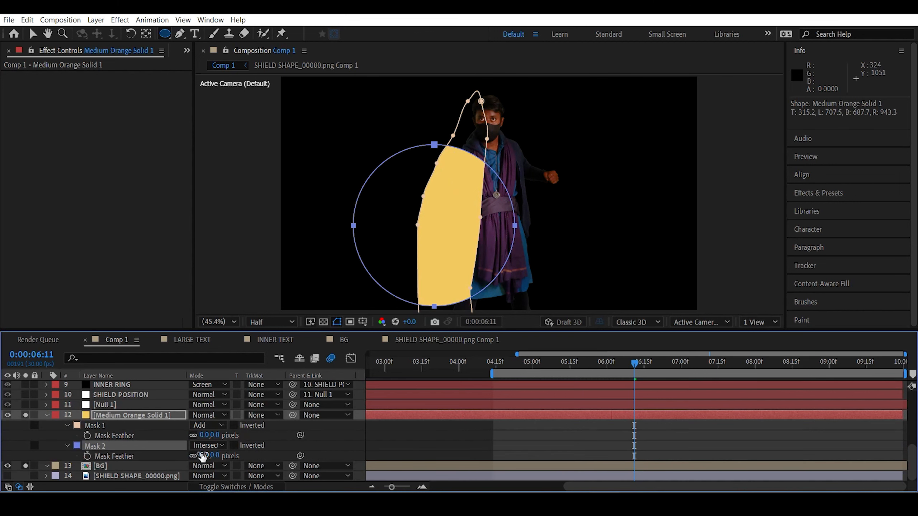
{"action": "left_click_drag", "start_coordinate": [203, 457], "coordinate": [491, 402]}
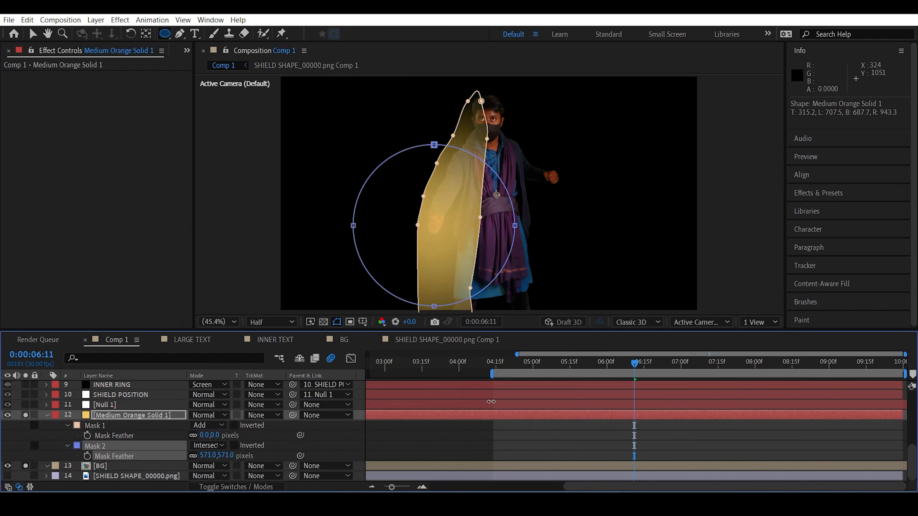
{"action": "left_click", "coordinate": [32, 35]}
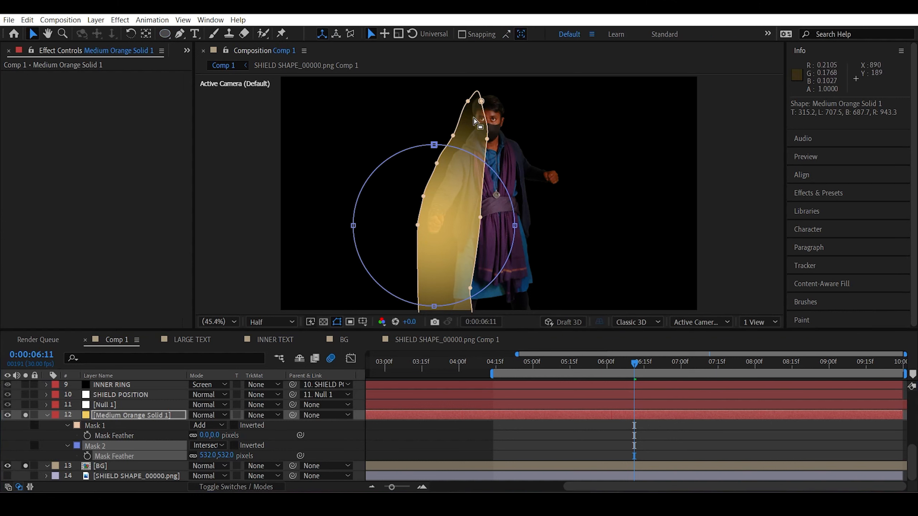
- Set the orange solid's blending mode to Screen
{"action": "left_click", "coordinate": [47, 415]}
{"action": "left_click", "coordinate": [217, 457]}
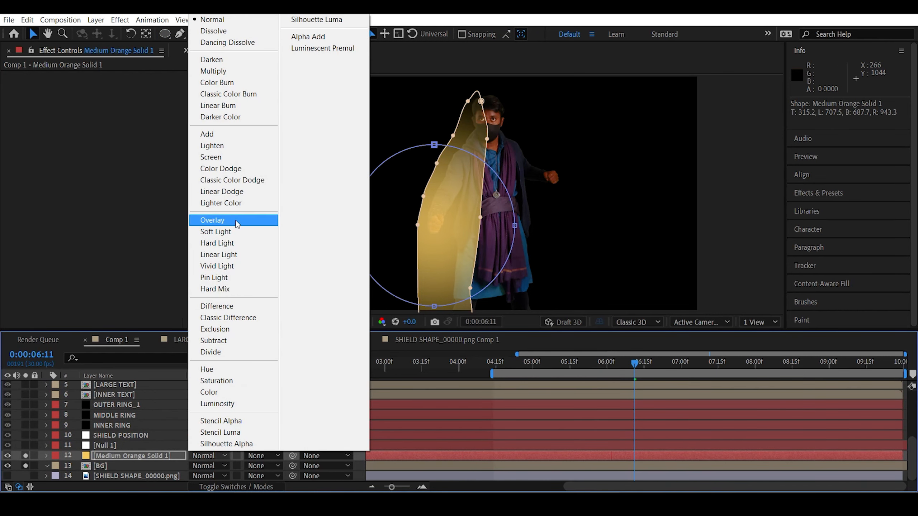
{"action": "left_click", "coordinate": [217, 157]}
{"action": "left_click", "coordinate": [255, 231]}
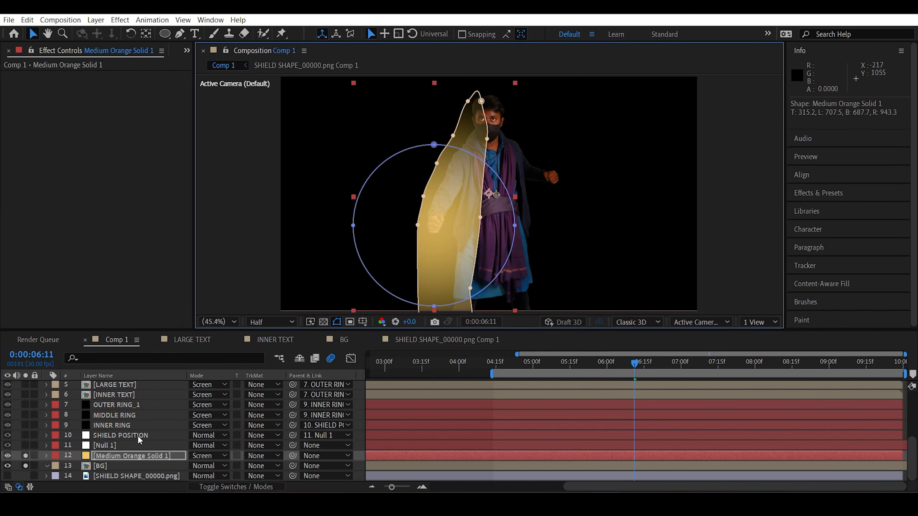
- Apply the Set Matte effect to the orange solid and take its matte from the BG layer
{"action": "left_click", "coordinate": [124, 457]}
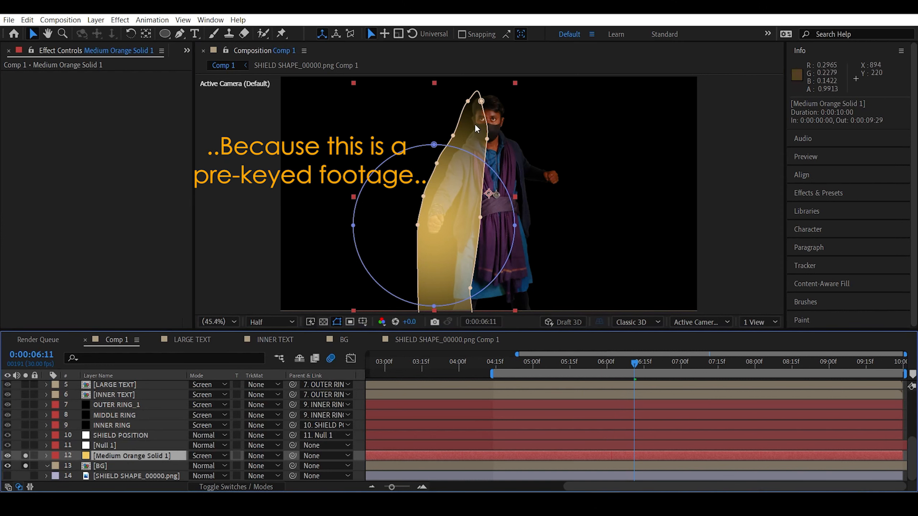
{"action": "left_click", "coordinate": [815, 193]}
{"action": "type", "text": "set matte"}
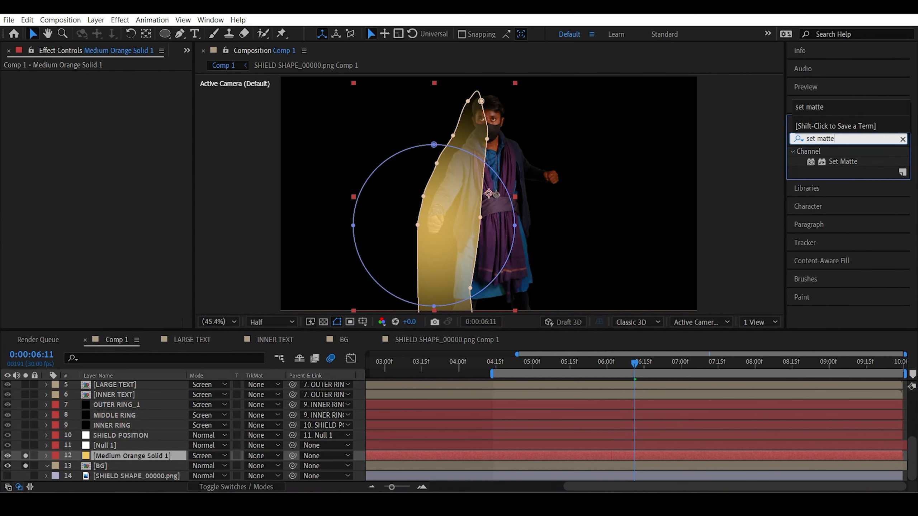
{"action": "left_click", "coordinate": [840, 162]}
{"action": "left_click_drag", "start_coordinate": [839, 163], "coordinate": [137, 454]}
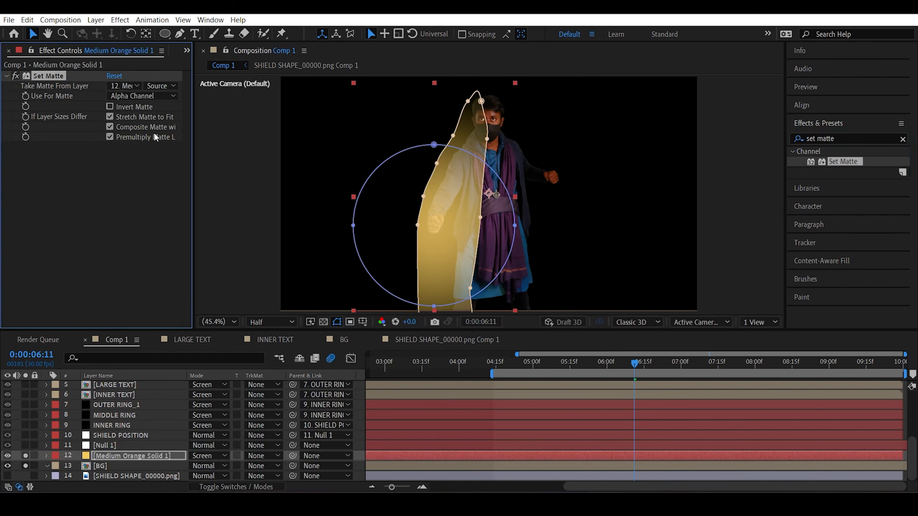
{"action": "left_click", "coordinate": [130, 84]}
{"action": "left_click", "coordinate": [129, 252]}
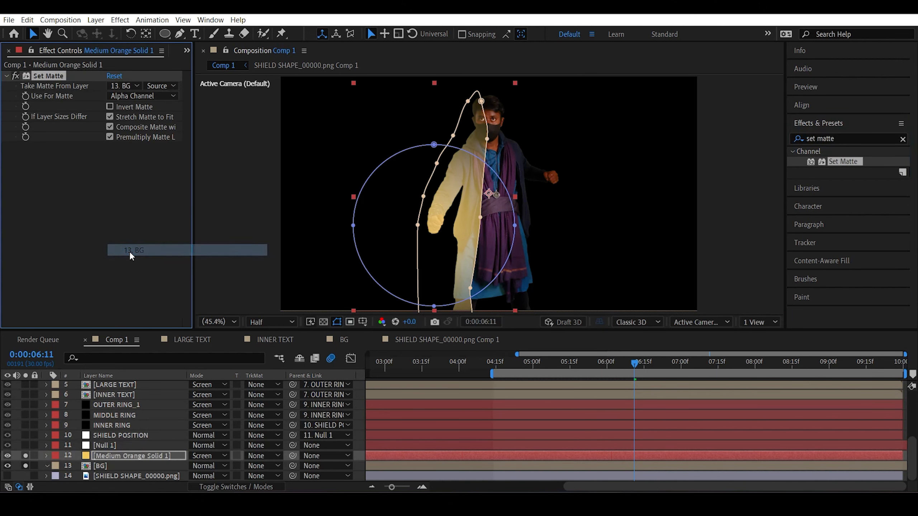
{"action": "left_click", "coordinate": [227, 192]}
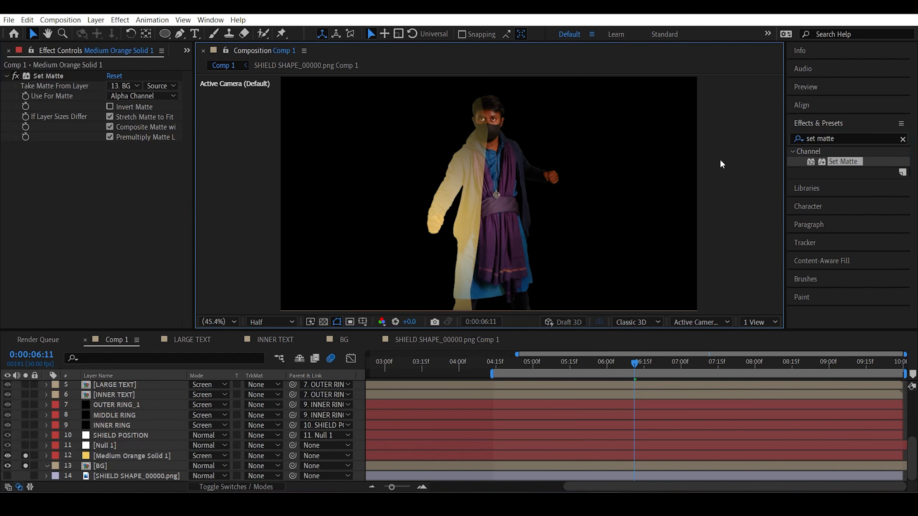
- Feather the orange solid's hand-drawn Mask 1 to 130 pixels
{"action": "left_click", "coordinate": [130, 456]}
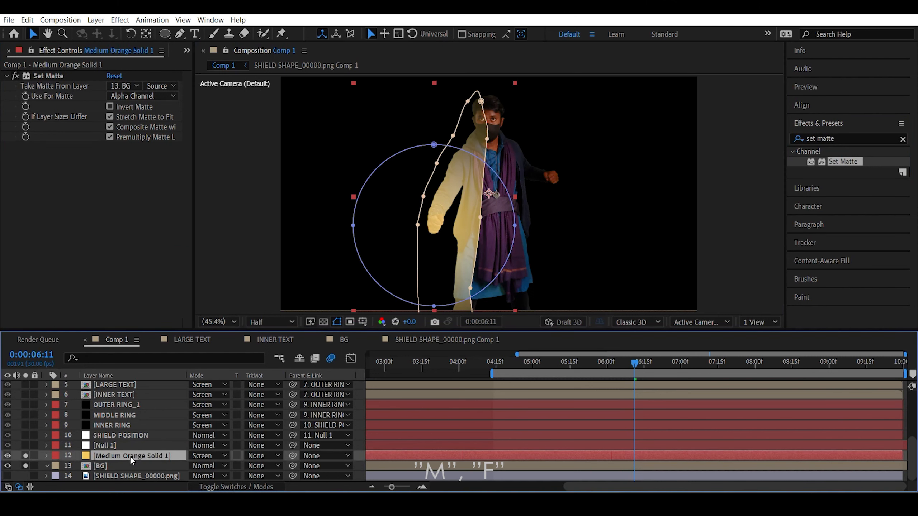
{"action": "key", "text": "f"}
{"action": "left_click_drag", "start_coordinate": [205, 478], "coordinate": [276, 469]}
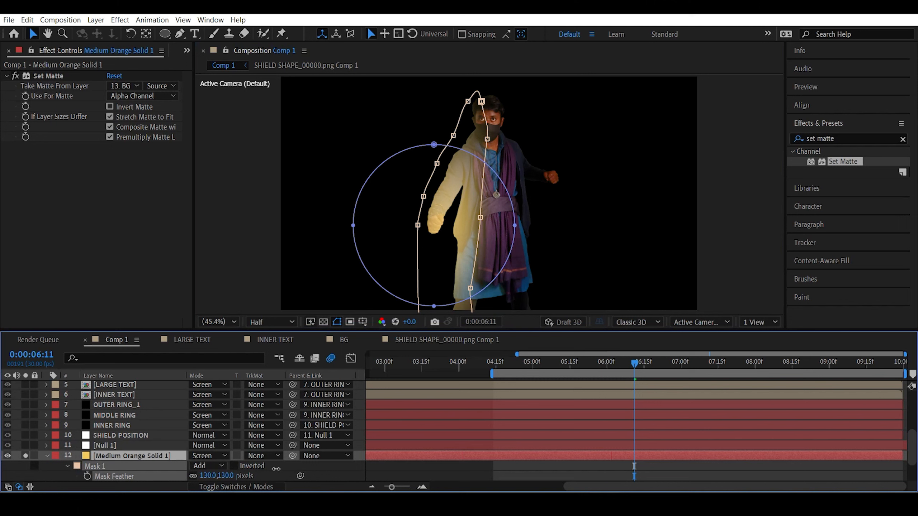
- Lower the orange solid's opacity to 25% and turn off solo for it and the BG layer
{"action": "left_click", "coordinate": [145, 455]}
{"action": "key", "text": "t"}
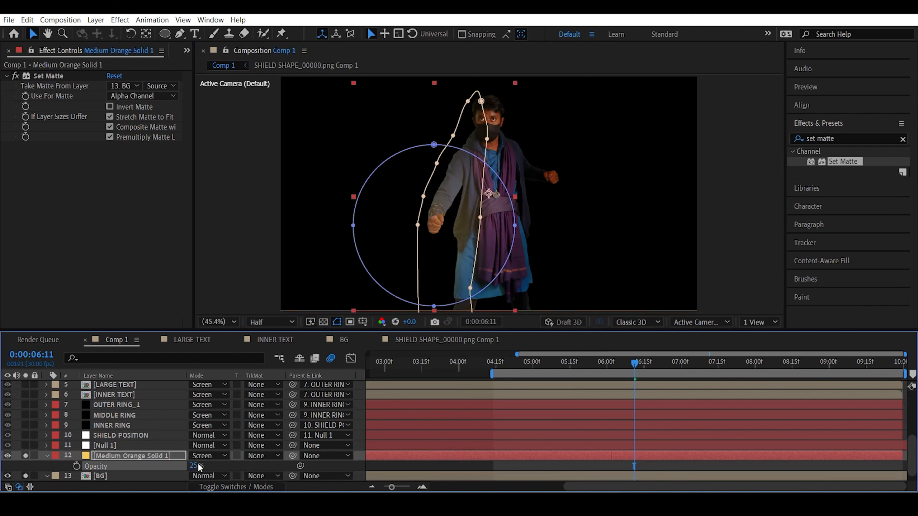
{"action": "left_click", "coordinate": [220, 221]}
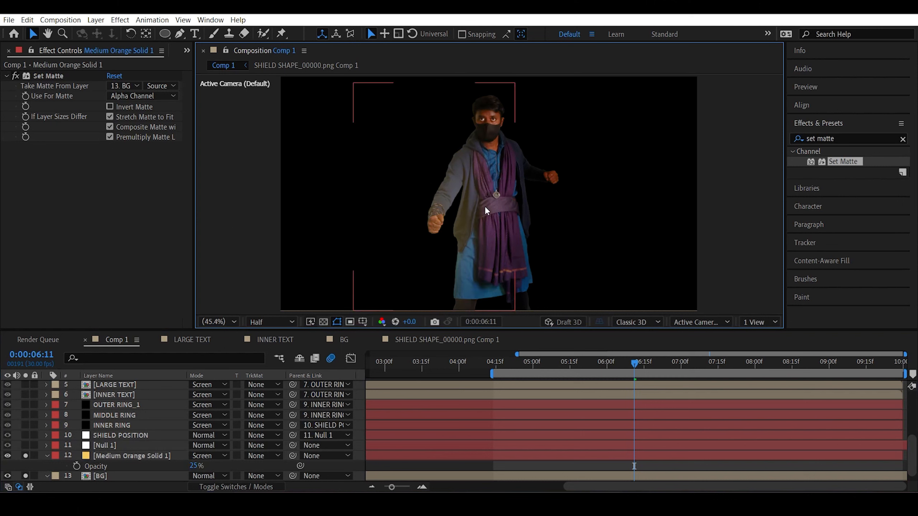
{"action": "left_click", "coordinate": [26, 456]}
{"action": "left_click", "coordinate": [26, 476]}
{"action": "left_click", "coordinate": [46, 457]}
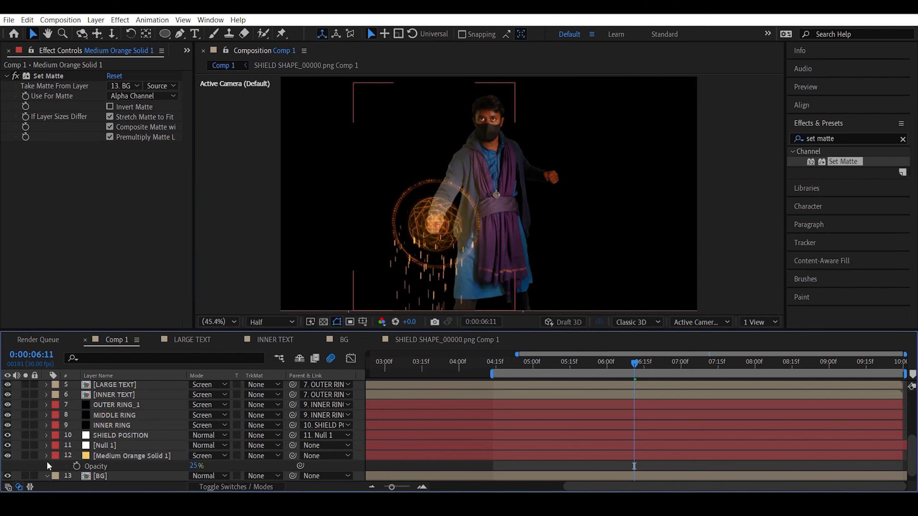
- Change the solid's color to a redder orange by setting its hue to 25° in the solid settings
{"action": "left_click", "coordinate": [119, 458]}
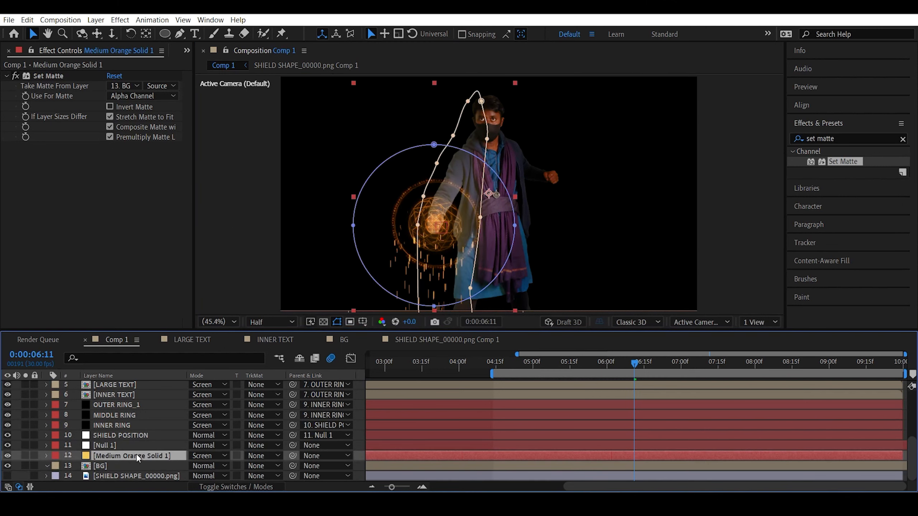
{"action": "left_click", "coordinate": [96, 19]}
{"action": "left_click", "coordinate": [108, 46]}
{"action": "left_click", "coordinate": [179, 326]}
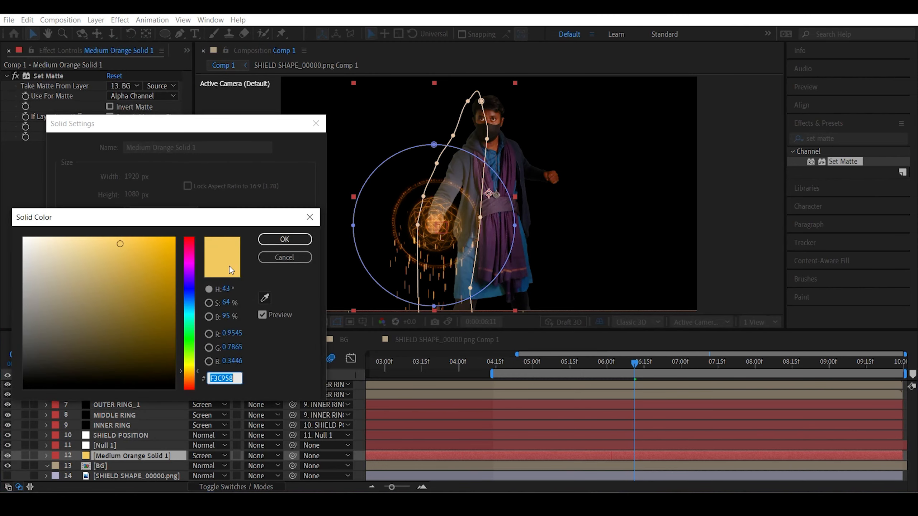
{"action": "type", "text": "25"}
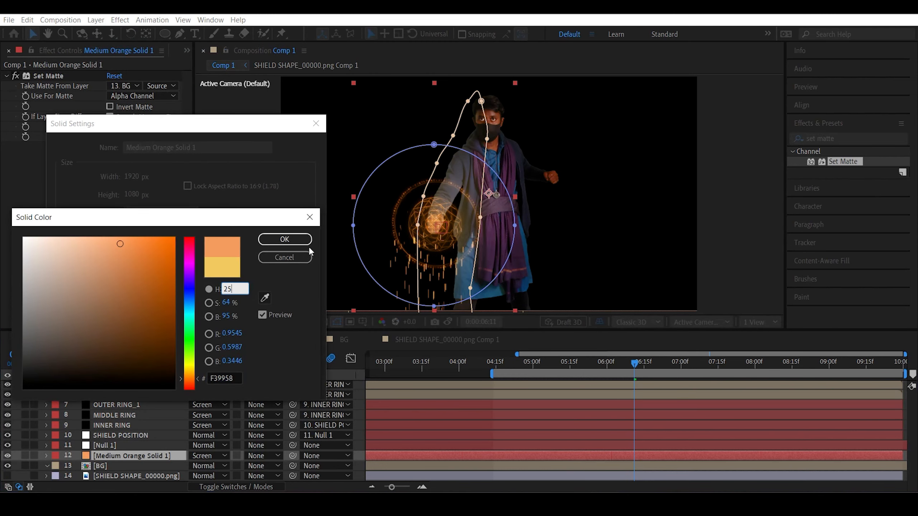
{"action": "left_click", "coordinate": [291, 242]}
{"action": "left_click", "coordinate": [240, 386]}
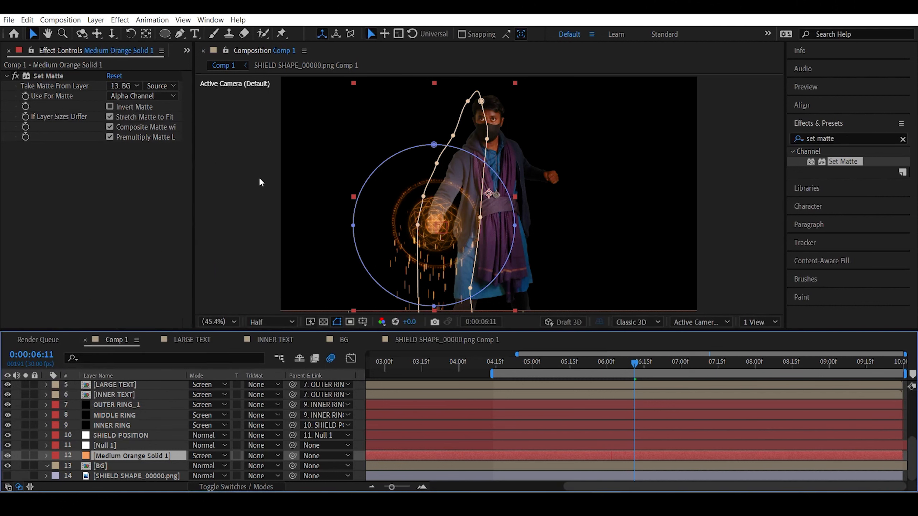
{"action": "left_click", "coordinate": [535, 271]}
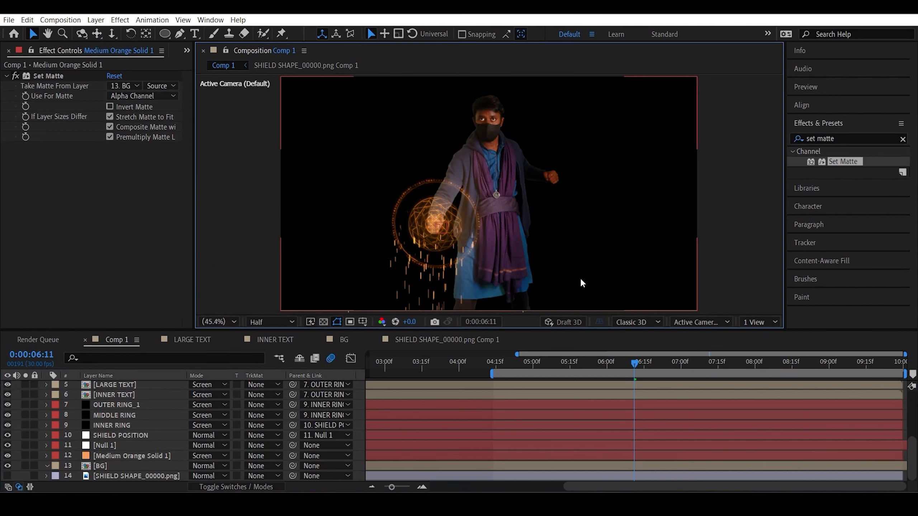
- Keyframe the orange solid's opacity at 25% on 0:00:06:24 and 0% on 0:00:06:25, matching the INNER RING opacity keyframes
{"action": "left_click", "coordinate": [149, 426]}
{"action": "key", "text": "t"}
{"action": "left_click_drag", "start_coordinate": [672, 360], "coordinate": [667, 363]}
{"action": "left_click", "coordinate": [184, 468]}
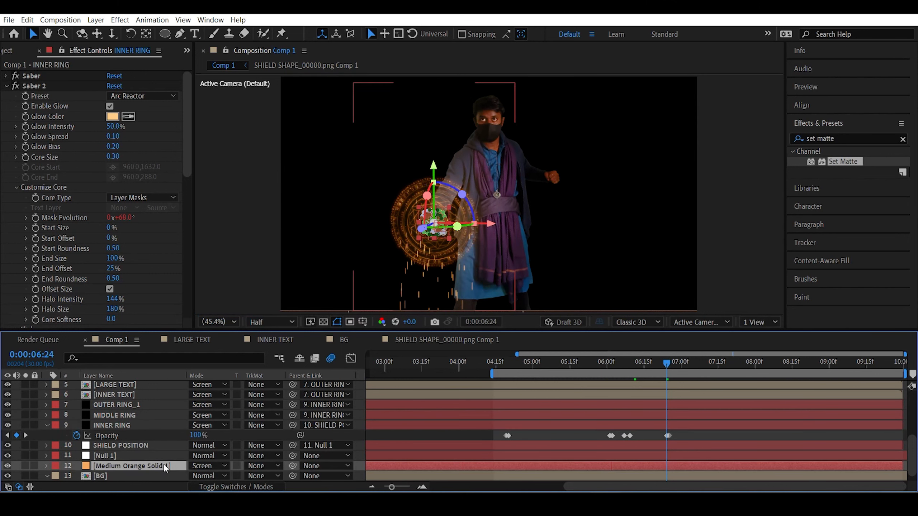
{"action": "key", "text": "t"}
{"action": "left_click", "coordinate": [76, 476]}
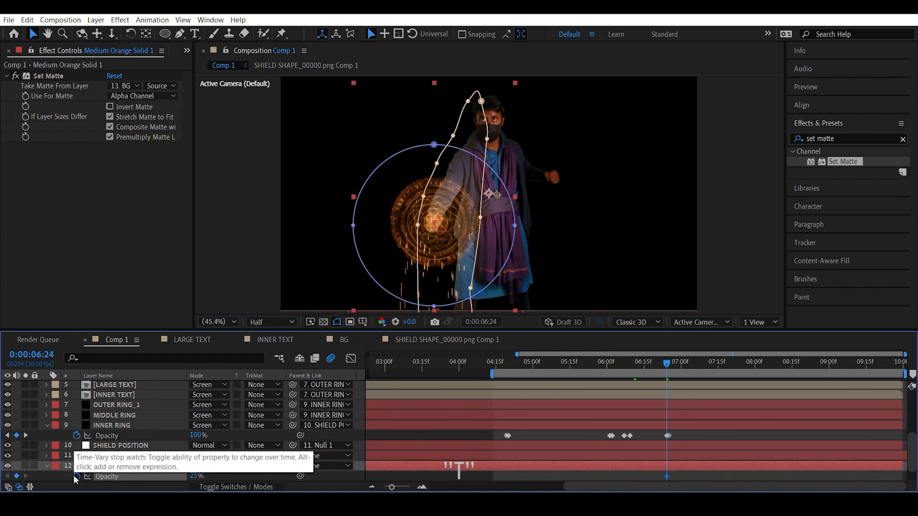
{"action": "left_click", "coordinate": [670, 362]}
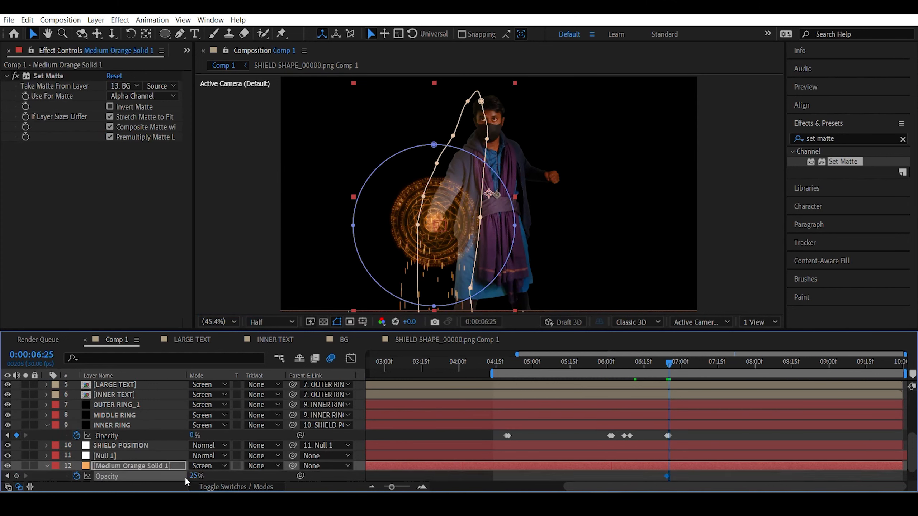
{"action": "left_click", "coordinate": [194, 476]}
{"action": "type", "text": "0"}
{"action": "key", "text": "Return"}
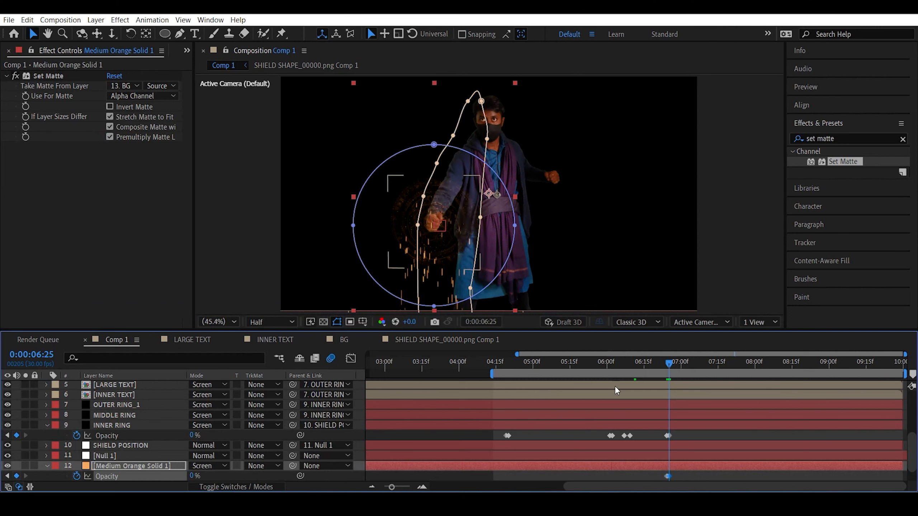
- Find where the shield swings in front of the man and keyframe the orange solid's opacity to 0% at 0:00:05:01
{"action": "left_click", "coordinate": [509, 367]}
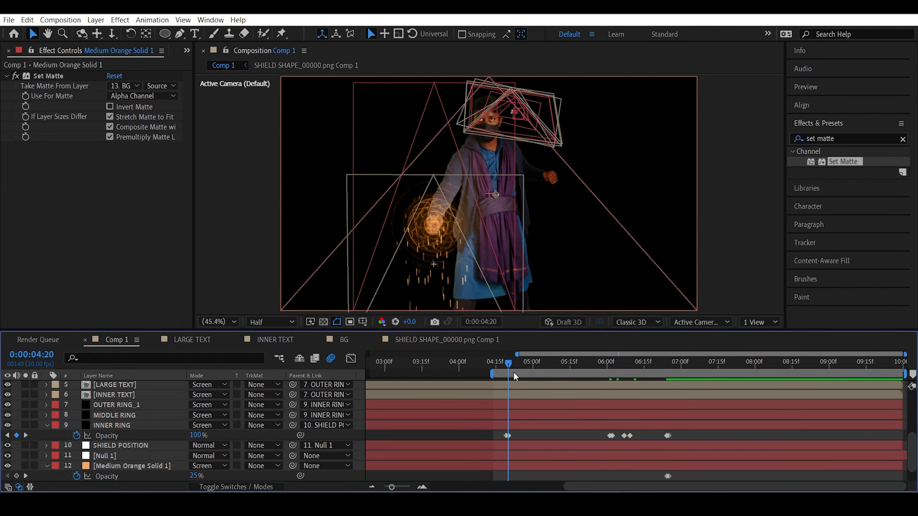
{"action": "left_click", "coordinate": [505, 377]}
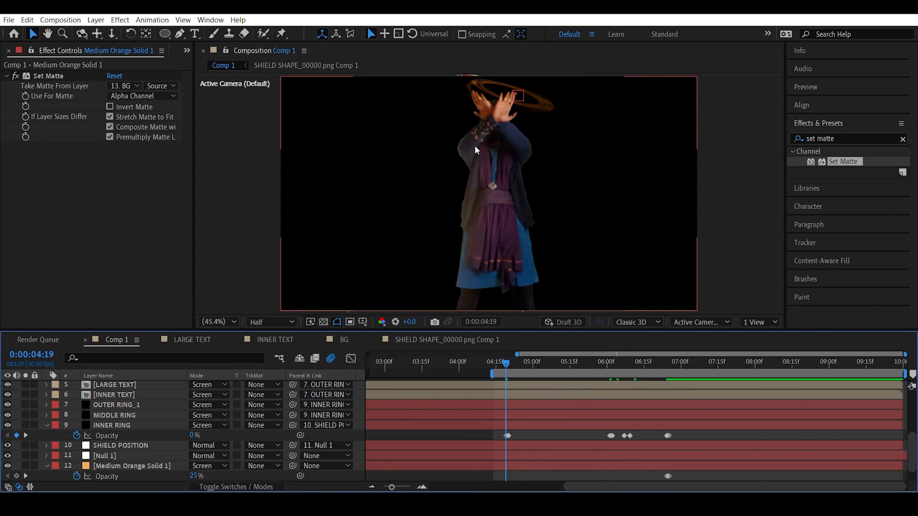
{"action": "left_click_drag", "start_coordinate": [506, 364], "coordinate": [538, 365]}
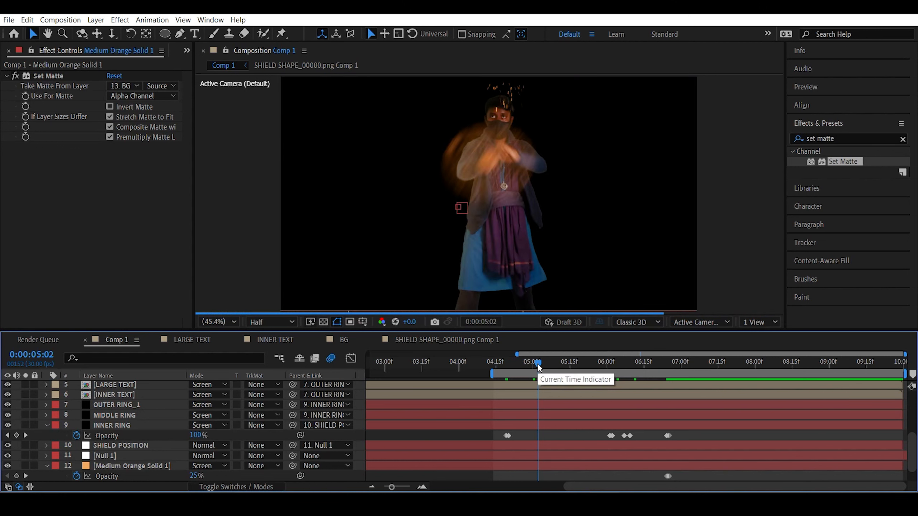
{"action": "left_click_drag", "start_coordinate": [538, 365], "coordinate": [536, 367]}
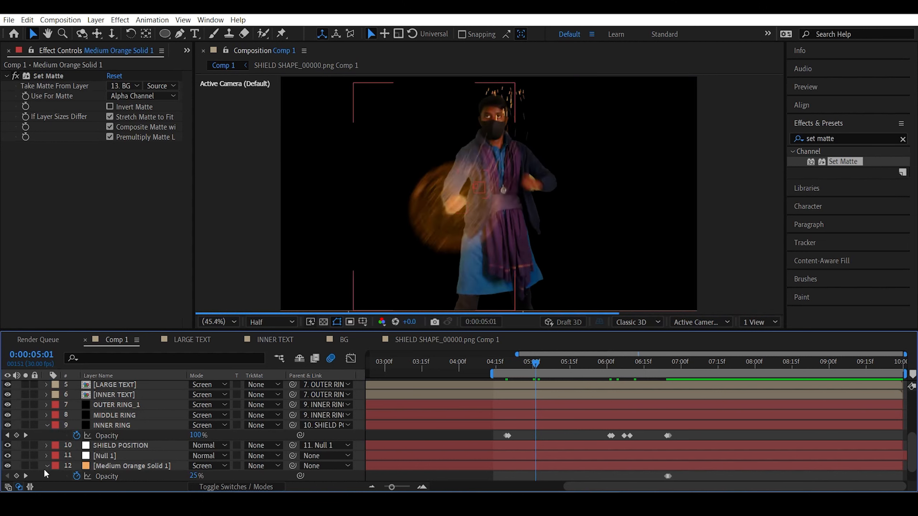
{"action": "left_click", "coordinate": [16, 476]}
{"action": "left_click_drag", "start_coordinate": [198, 474], "coordinate": [155, 477]}
- Keyframe the orange solid's opacity to 25% at 0:00:05:03 and preview the light fading in
{"action": "left_click_drag", "start_coordinate": [534, 366], "coordinate": [540, 364]}
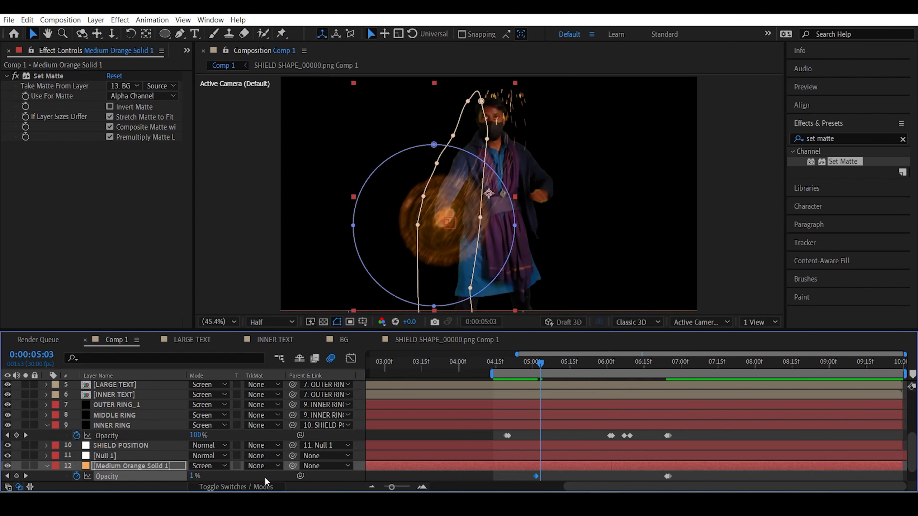
{"action": "left_click", "coordinate": [193, 476]}
{"action": "type", "text": "25"}
{"action": "key", "text": "Return"}
{"action": "left_click", "coordinate": [242, 214]}
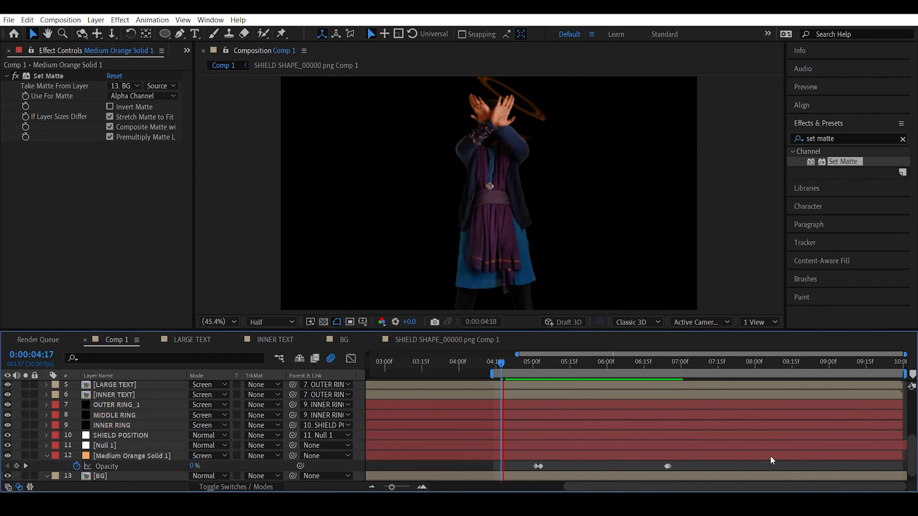
- Play back the shield animation to check how the orange light on the man appears and disappears
{"action": "key", "text": "space"}
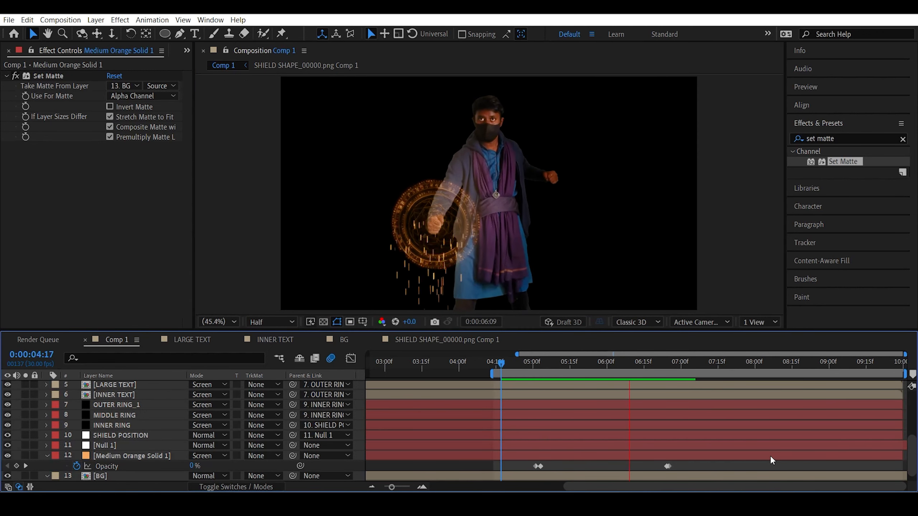
{"action": "left_click", "coordinate": [510, 363]}
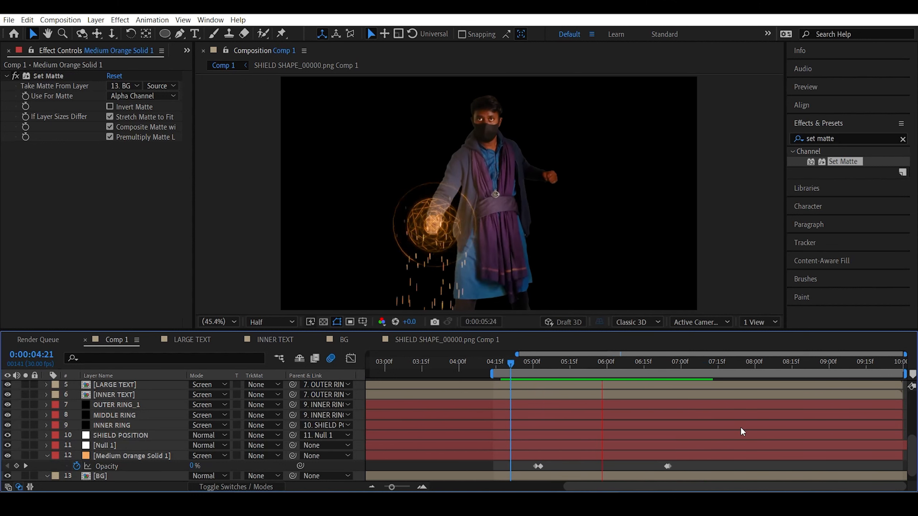
{"action": "key", "text": "space"}
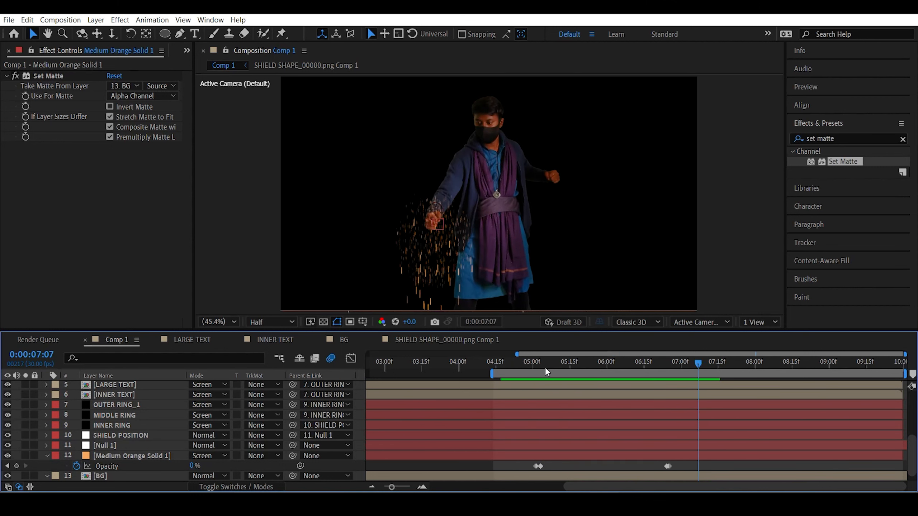
{"action": "left_click", "coordinate": [547, 361]}
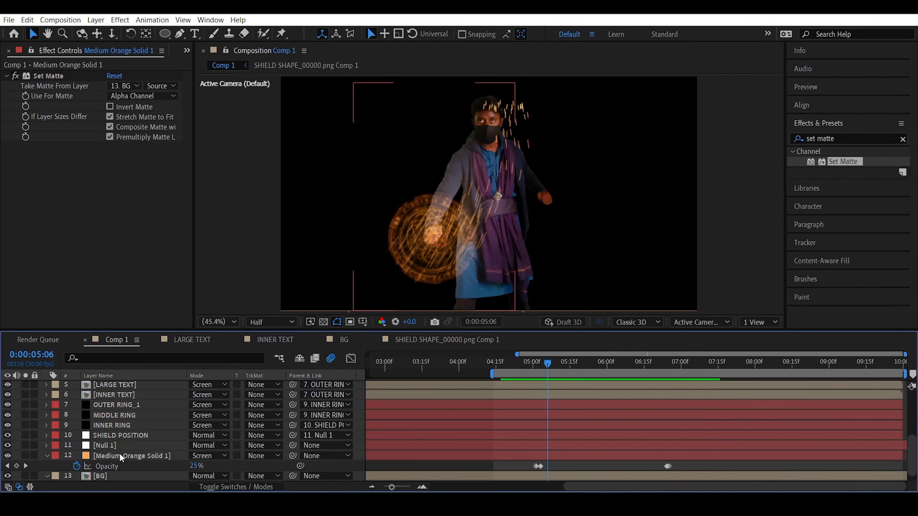
- Collapse the properties of the two uppermost layers and reveal the keyframes of the shield layers from OUTER TEXT to INNER RING
{"action": "scroll", "coordinate": [119, 453], "scroll_direction": "up", "scroll_amount": 5}
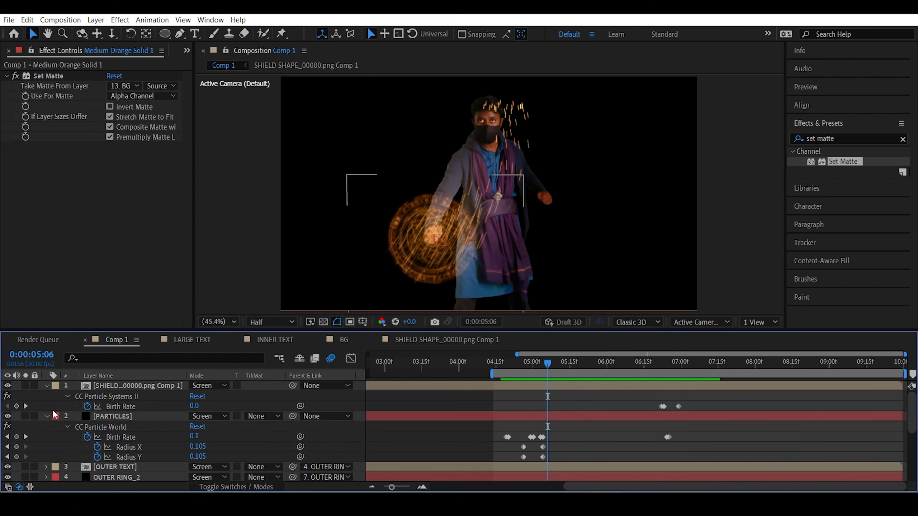
{"action": "left_click", "coordinate": [49, 386]}
{"action": "left_click", "coordinate": [47, 395]}
{"action": "left_click", "coordinate": [115, 405]}
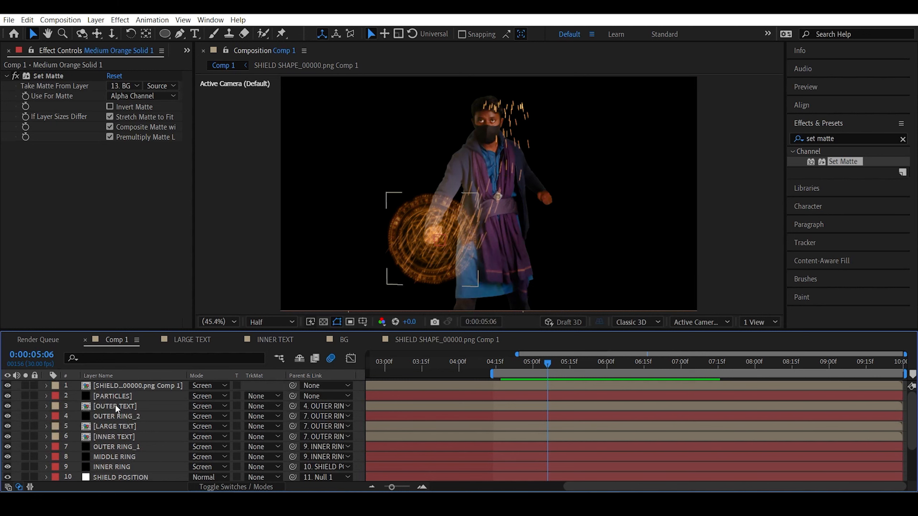
{"action": "scroll", "coordinate": [115, 424], "scroll_direction": "down", "scroll_amount": 2}
{"action": "left_click", "coordinate": [124, 433], "text": "shift"}
{"action": "key", "text": "u"}
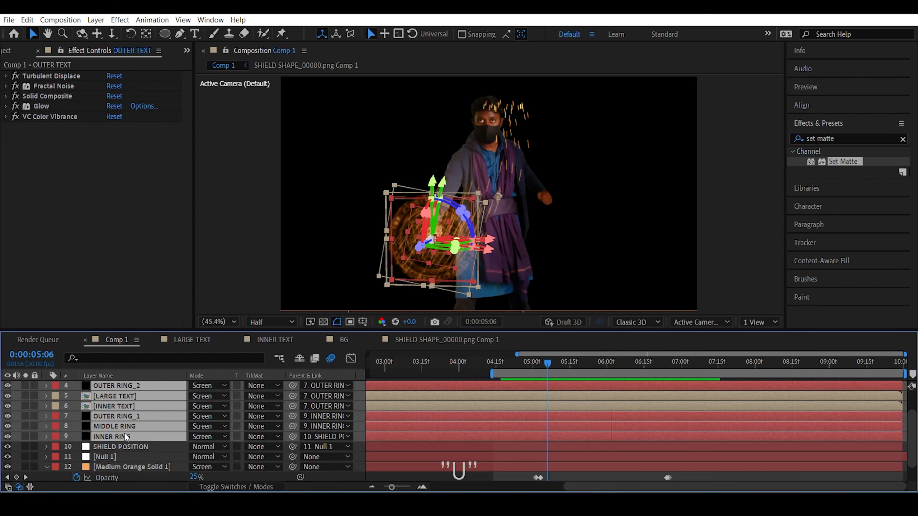
- Keyframe the orange solid's opacity at 25% on 0:00:05:24 and 10% on 0:00:05:25, following the OUTER TEXT opacity keyframes
{"action": "left_click", "coordinate": [590, 366]}
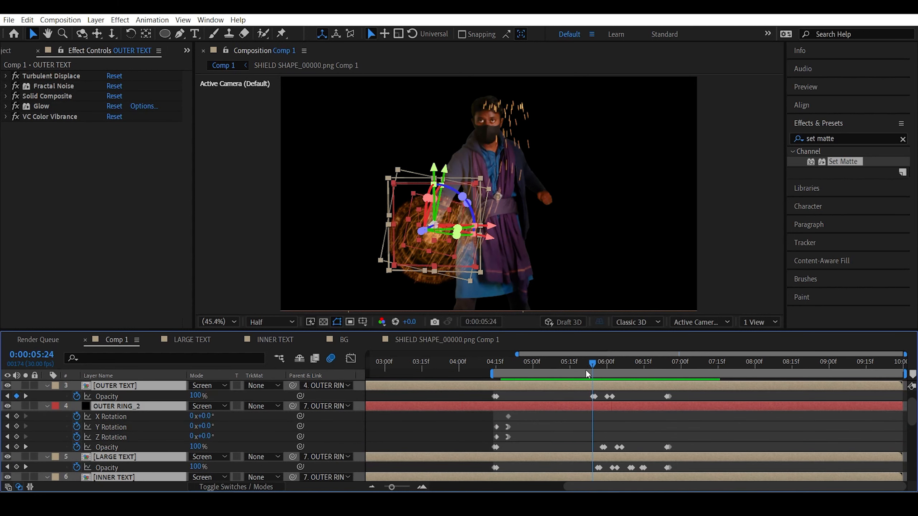
{"action": "scroll", "coordinate": [578, 384], "scroll_direction": "down", "scroll_amount": 5}
{"action": "scroll", "coordinate": [578, 385], "scroll_direction": "down", "scroll_amount": 3}
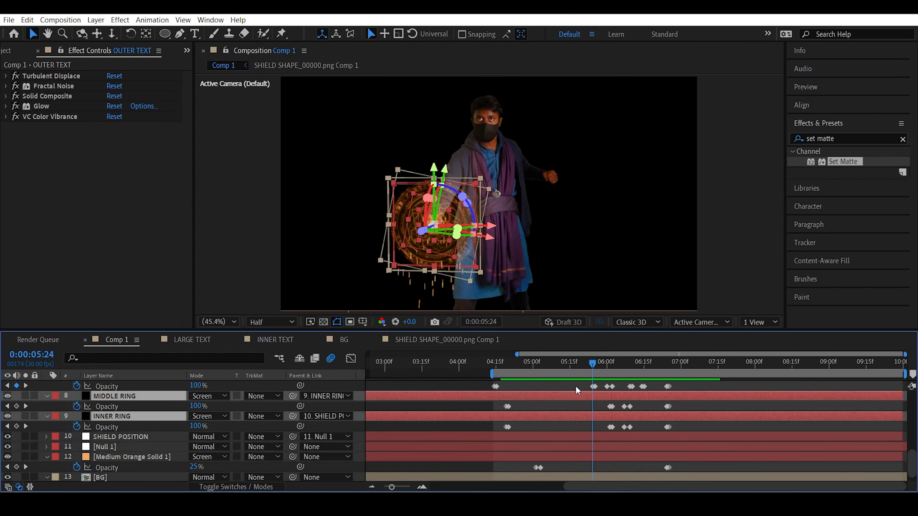
{"action": "left_click", "coordinate": [583, 457]}
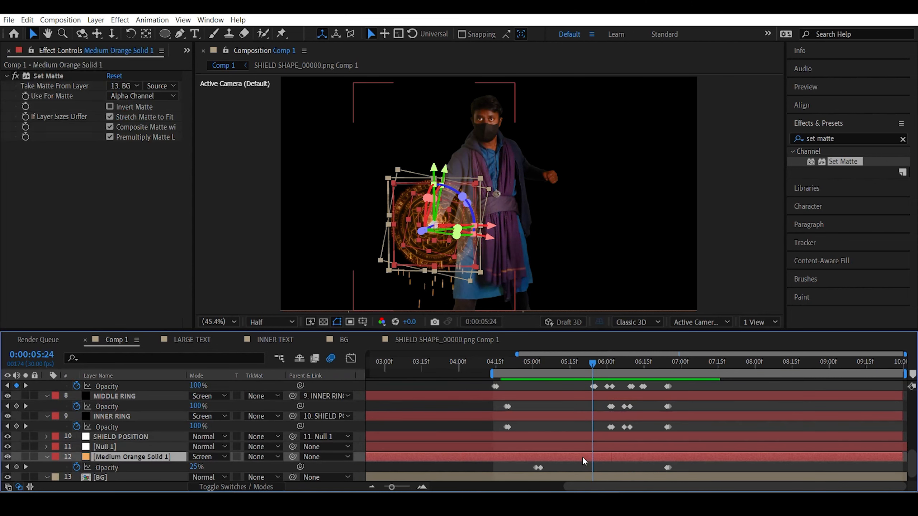
{"action": "left_click", "coordinate": [16, 467]}
{"action": "left_click", "coordinate": [595, 367]}
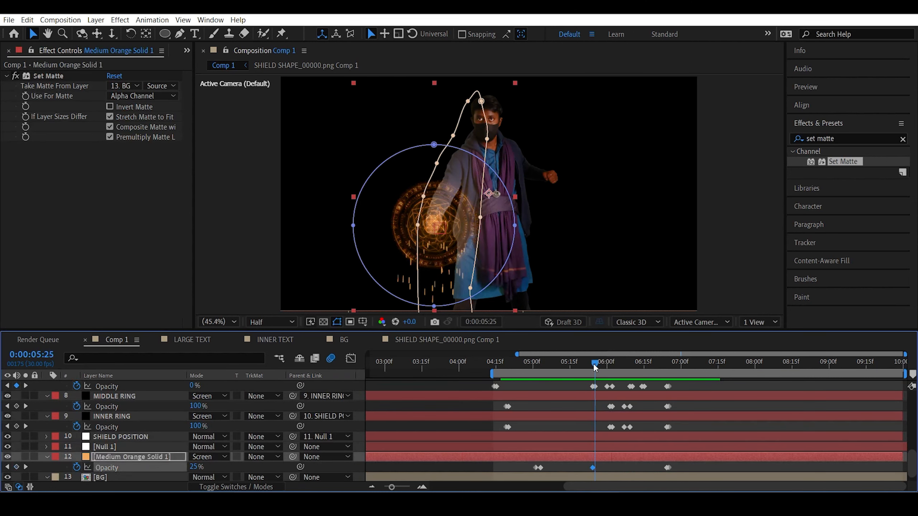
{"action": "scroll", "coordinate": [563, 432], "scroll_direction": "up", "scroll_amount": 5}
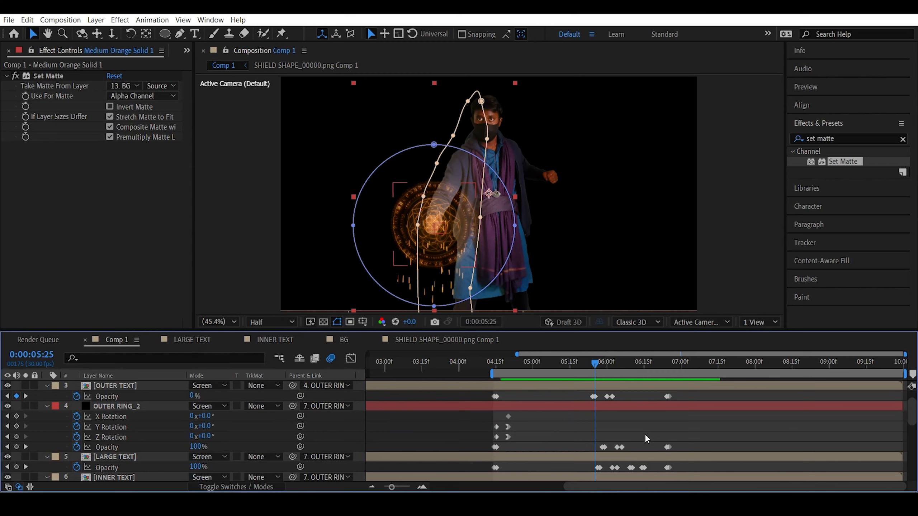
{"action": "scroll", "coordinate": [646, 438], "scroll_direction": "down", "scroll_amount": 5}
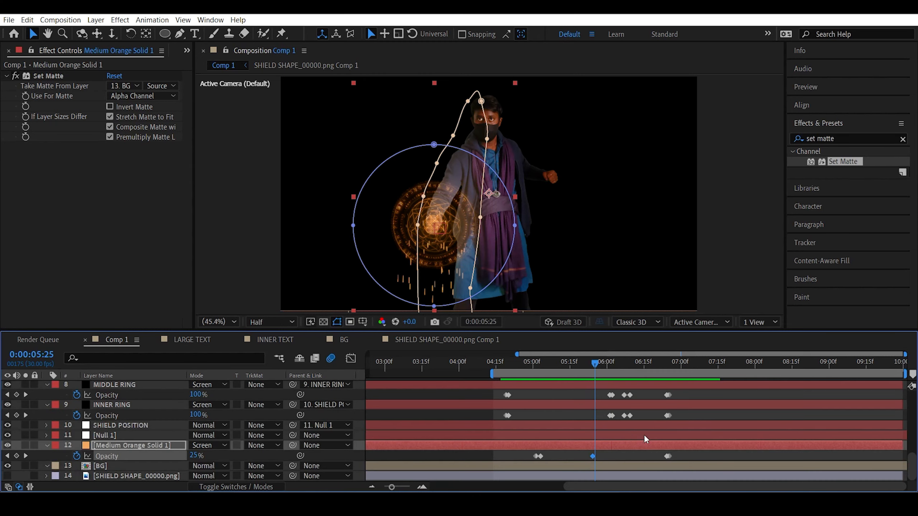
{"action": "left_click", "coordinate": [195, 456]}
{"action": "type", "text": "10"}
{"action": "key", "text": "Return"}
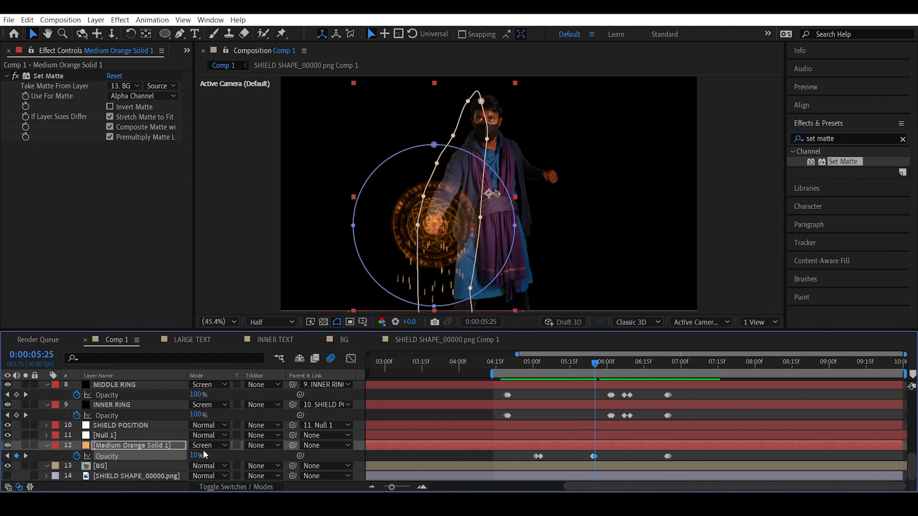
- Move the orange solid's 10% opacity keyframe to 0:00:05:27 and add a 5% opacity keyframe at 0:00:05:29
{"action": "scroll", "coordinate": [604, 412], "scroll_direction": "up", "scroll_amount": 3}
{"action": "scroll", "coordinate": [602, 416], "scroll_direction": "up", "scroll_amount": 1}
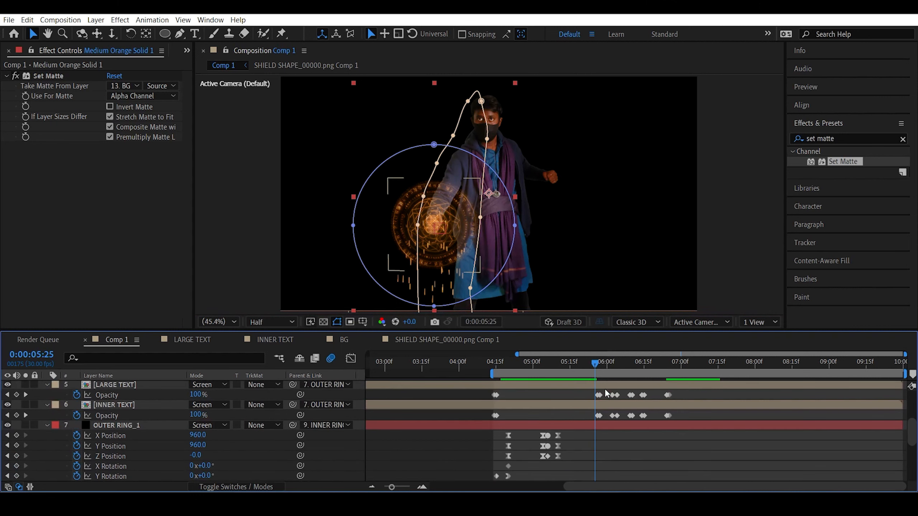
{"action": "left_click", "coordinate": [597, 367]}
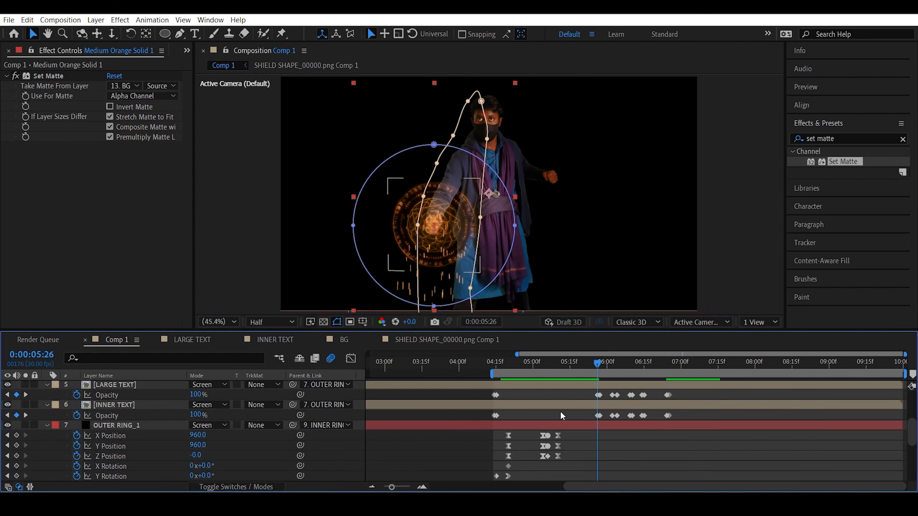
{"action": "scroll", "coordinate": [37, 423], "scroll_direction": "down", "scroll_amount": 4}
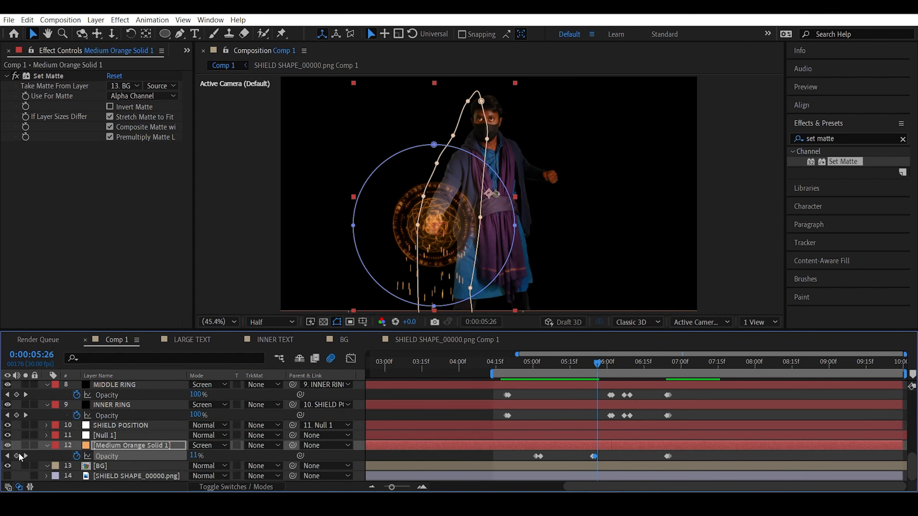
{"action": "scroll", "coordinate": [614, 423], "scroll_direction": "up", "scroll_amount": 5}
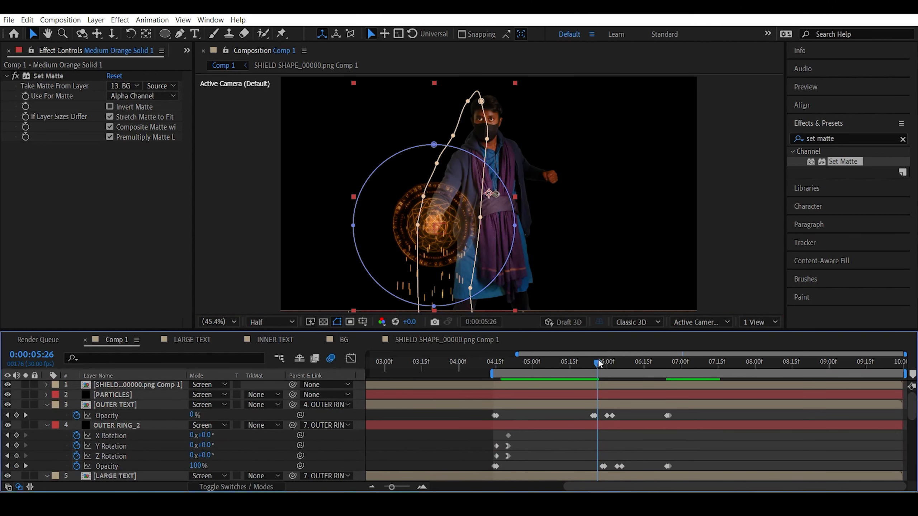
{"action": "scroll", "coordinate": [599, 366], "scroll_direction": "down", "scroll_amount": 5}
{"action": "key", "text": "semicolon"}
{"action": "left_click_drag", "start_coordinate": [597, 372], "coordinate": [608, 378]}
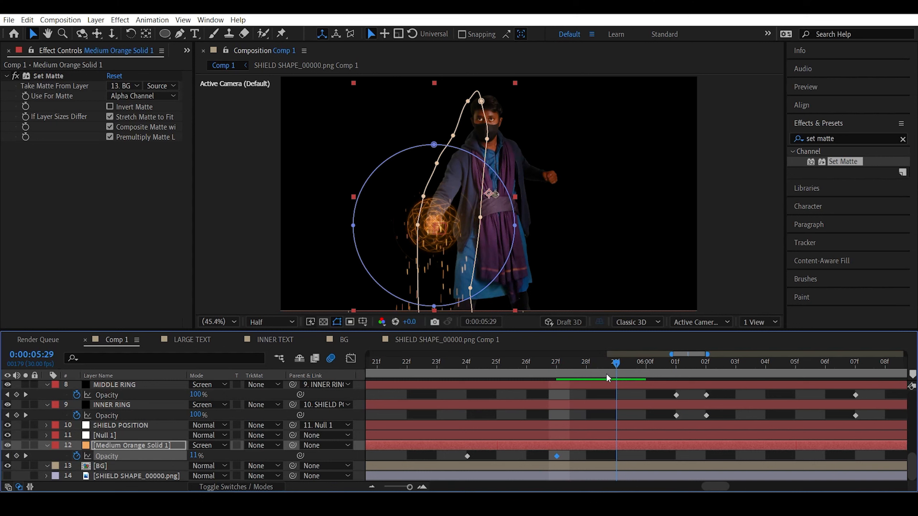
{"action": "left_click", "coordinate": [195, 455]}
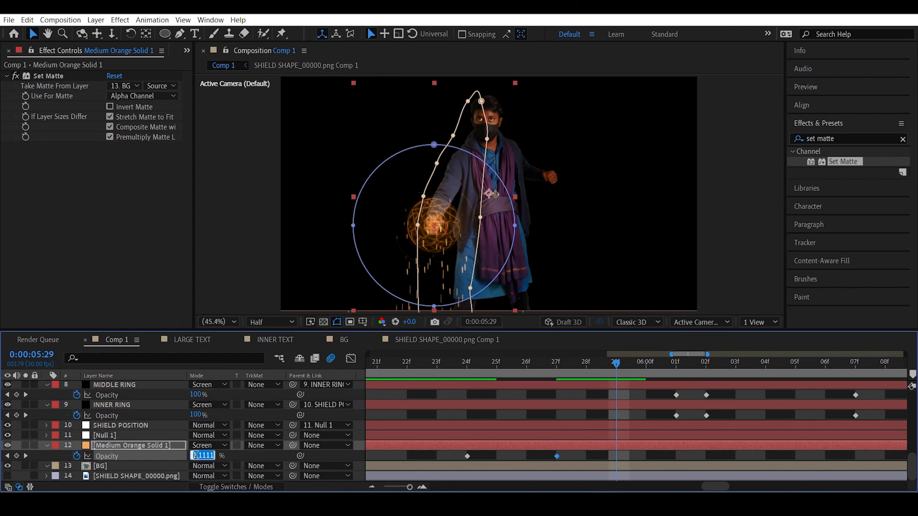
{"action": "type", "text": "5"}
{"action": "key", "text": "Return"}
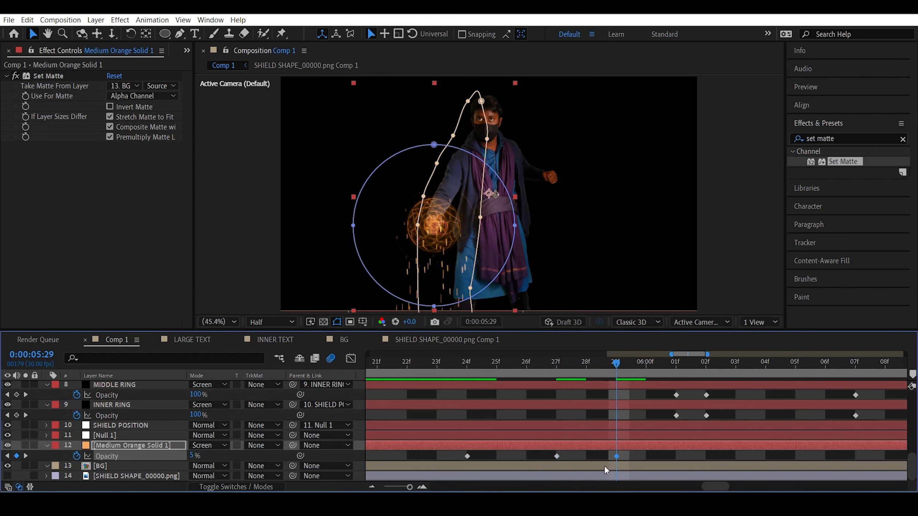
- Keyframe the orange solid's opacity at 15% on 0:00:06:04 and go through the following frames of the ring flicker
{"action": "left_click_drag", "start_coordinate": [720, 361], "coordinate": [762, 362]}
{"action": "left_click", "coordinate": [195, 456]}
{"action": "type", "text": "15"}
{"action": "key", "text": "Return"}
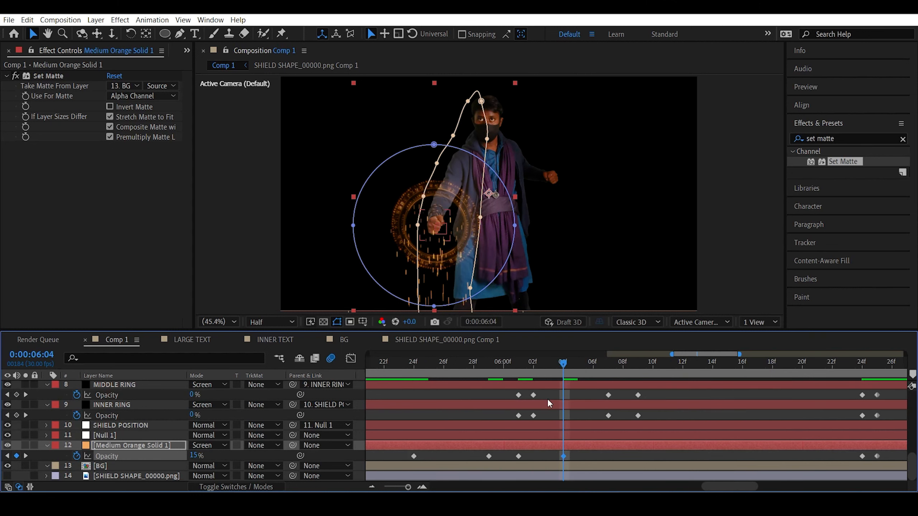
{"action": "left_click", "coordinate": [593, 362]}
{"action": "left_click", "coordinate": [638, 362]}
{"action": "left_click", "coordinate": [652, 366]}
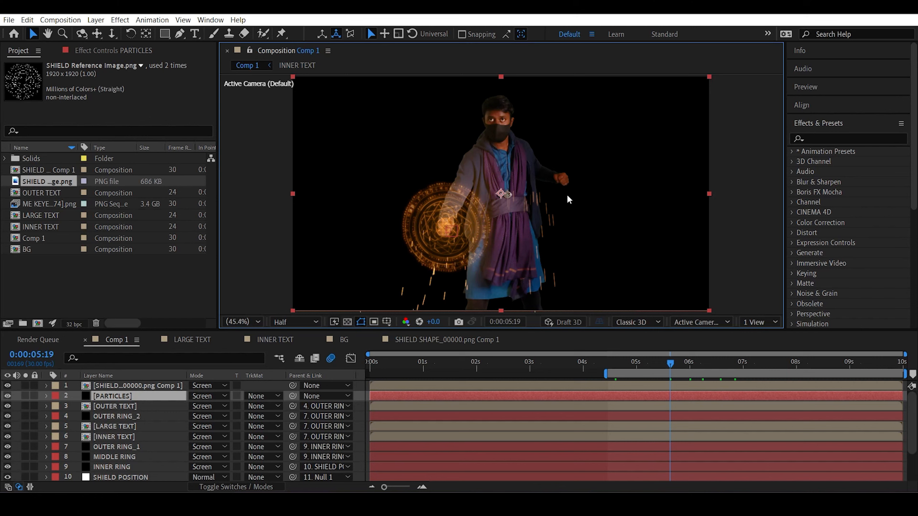
{"action": "left_click", "coordinate": [115, 407]}
{"action": "scroll", "coordinate": [118, 434], "scroll_direction": "down", "scroll_amount": 2}
{"action": "left_click", "coordinate": [123, 437], "text": "shift"}
{"action": "scroll", "coordinate": [131, 449], "scroll_direction": "up", "scroll_amount": 2}
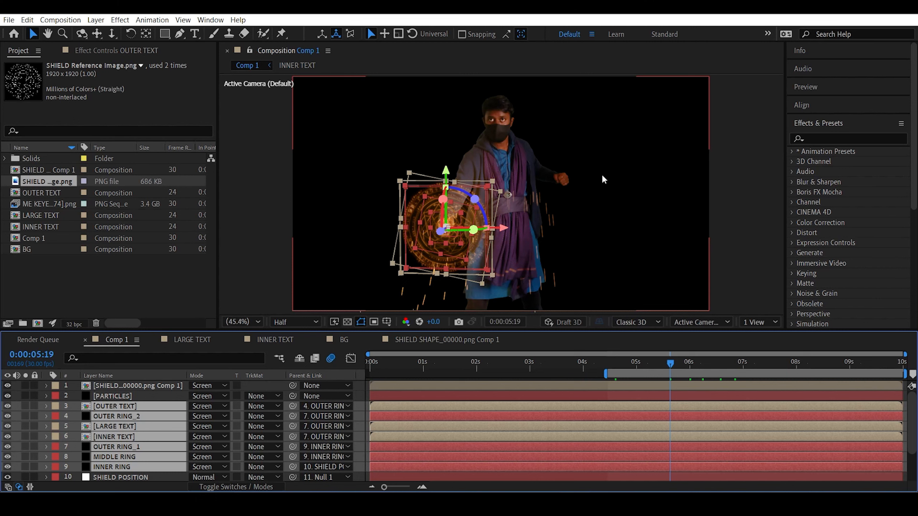
{"action": "left_click", "coordinate": [763, 156]}
- Raise the viewer exposure to +10.0 and examine the area around the shield for visible layer edges
{"action": "scroll", "coordinate": [516, 255], "scroll_direction": "up", "scroll_amount": 2}
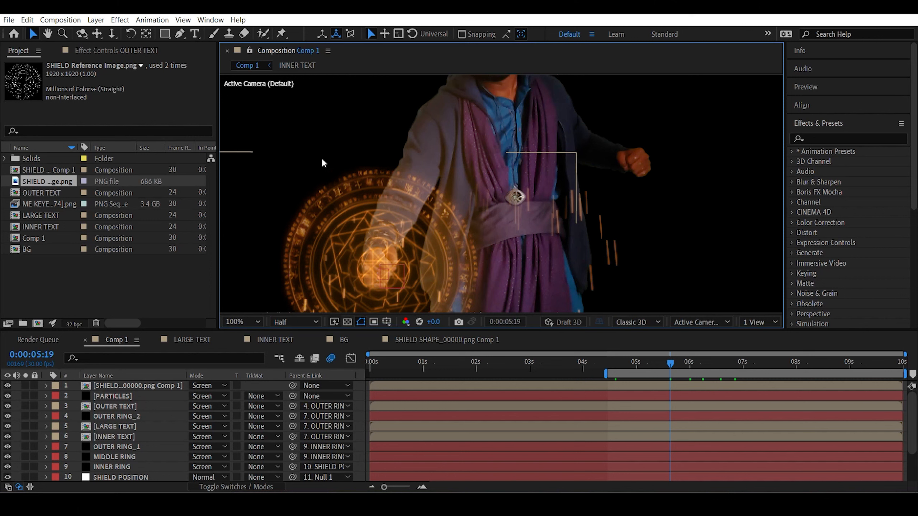
{"action": "left_click_drag", "start_coordinate": [435, 322], "coordinate": [496, 322]}
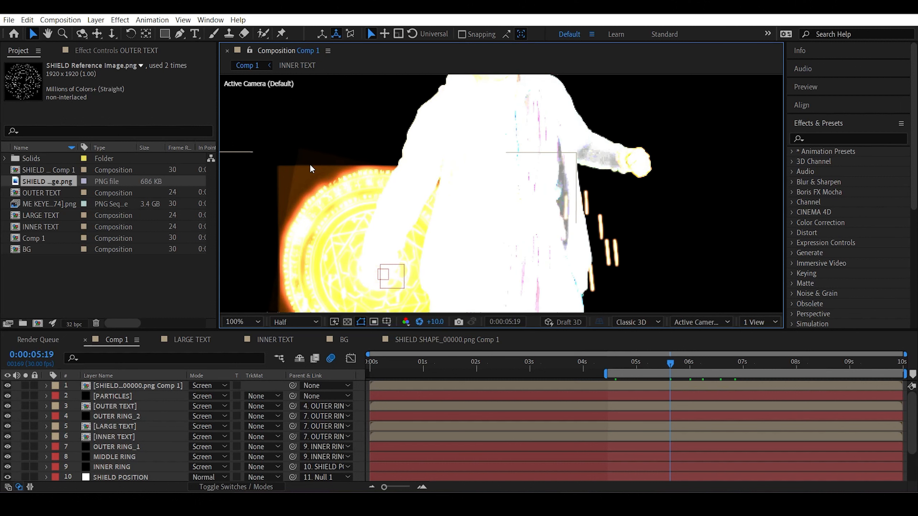
{"action": "scroll", "coordinate": [357, 134], "scroll_direction": "down", "scroll_amount": 2}
{"action": "left_click", "coordinate": [354, 211]}
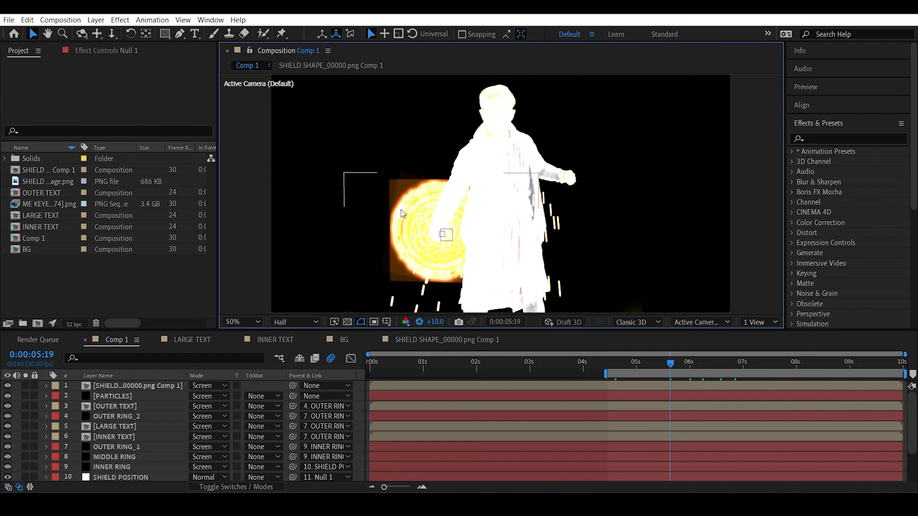
- Pre-compose the layers from OUTER TEXT to Null 1, moving all attributes into a new composition named RIGHT SHIELD
{"action": "left_click", "coordinate": [134, 406]}
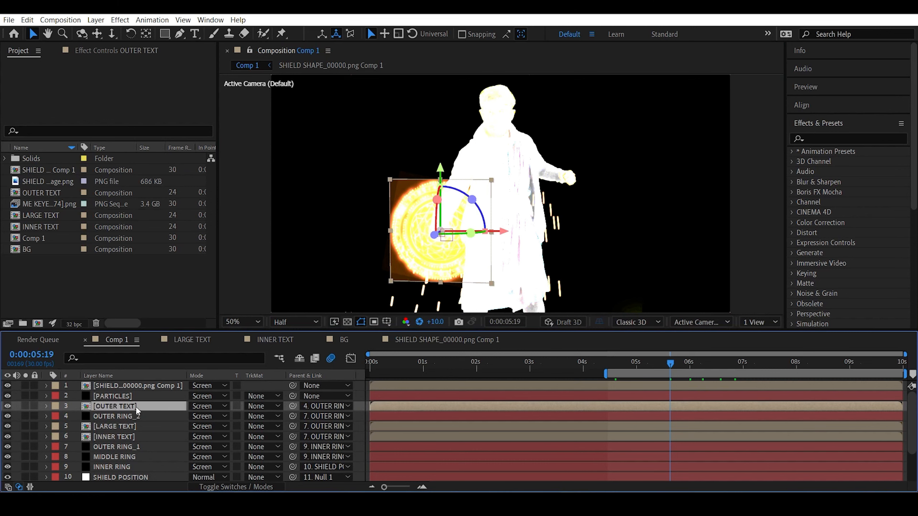
{"action": "scroll", "coordinate": [119, 470], "scroll_direction": "down", "scroll_amount": 1}
{"action": "left_click", "coordinate": [129, 436], "text": "shift"}
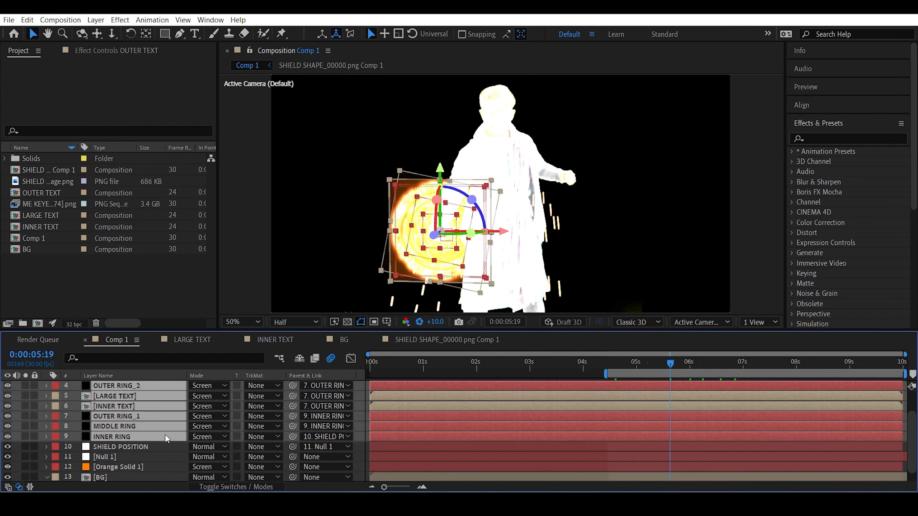
{"action": "left_click", "coordinate": [140, 447], "text": "shift"}
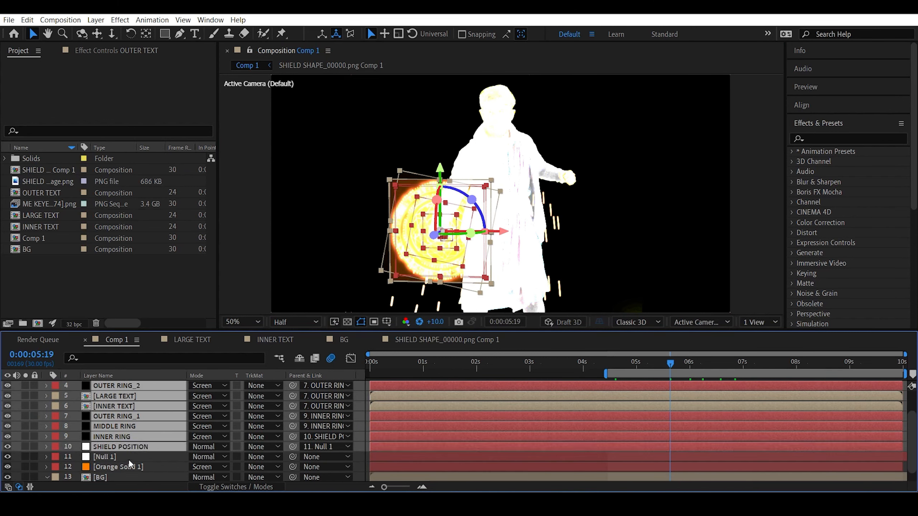
{"action": "left_click", "coordinate": [128, 458], "text": "shift"}
{"action": "scroll", "coordinate": [167, 438], "scroll_direction": "down", "scroll_amount": 1}
{"action": "scroll", "coordinate": [170, 457], "scroll_direction": "up", "scroll_amount": 4}
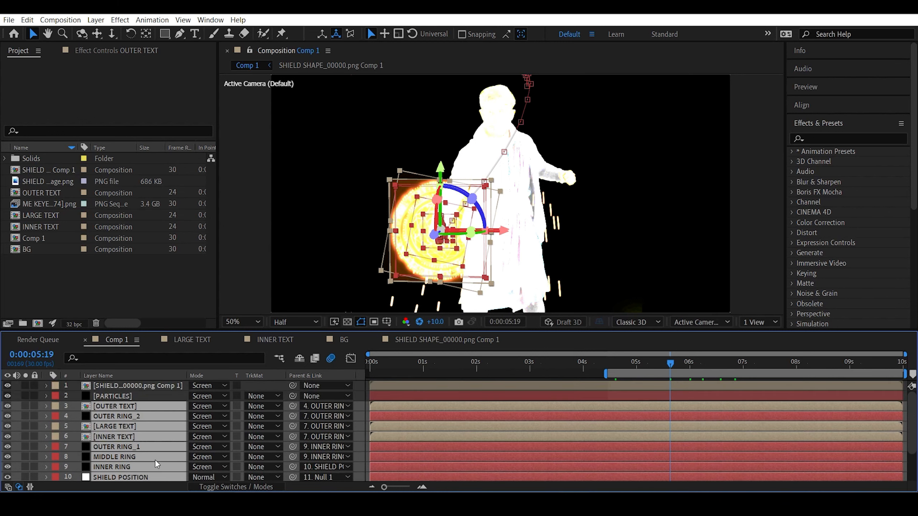
{"action": "key", "text": "ctrl+shift+c"}
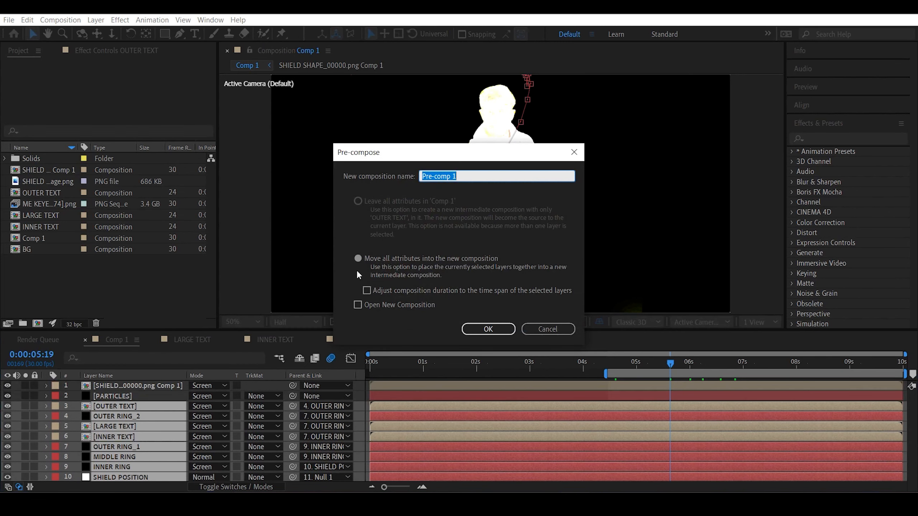
{"action": "type", "text": "RIGHT DS"}
{"action": "key", "text": "BackSpace"}
{"action": "key", "text": "BackSpace"}
{"action": "type", "text": "SHIELD"}
{"action": "key", "text": "Return"}
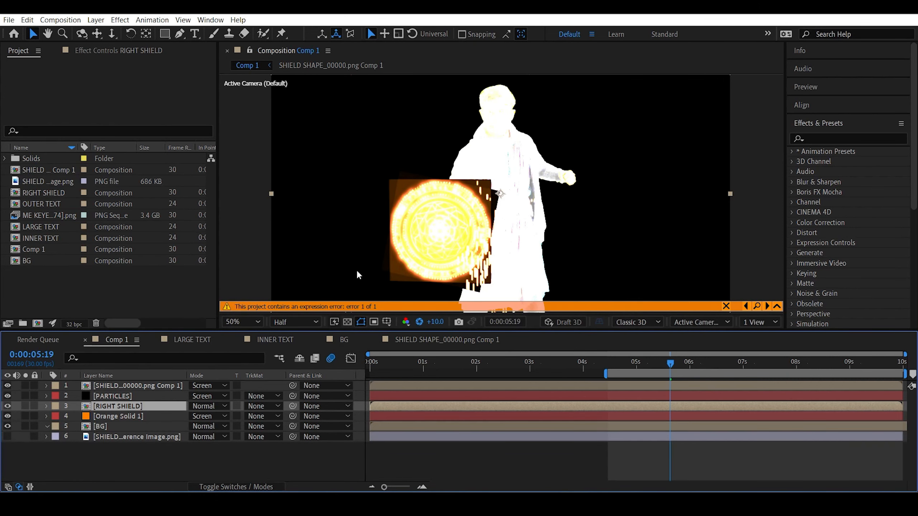
- Suspend the viewer refresh and inspect which layer the PARTICLES layer's Layer Control effect references
{"action": "key", "text": "Caps_Lock"}
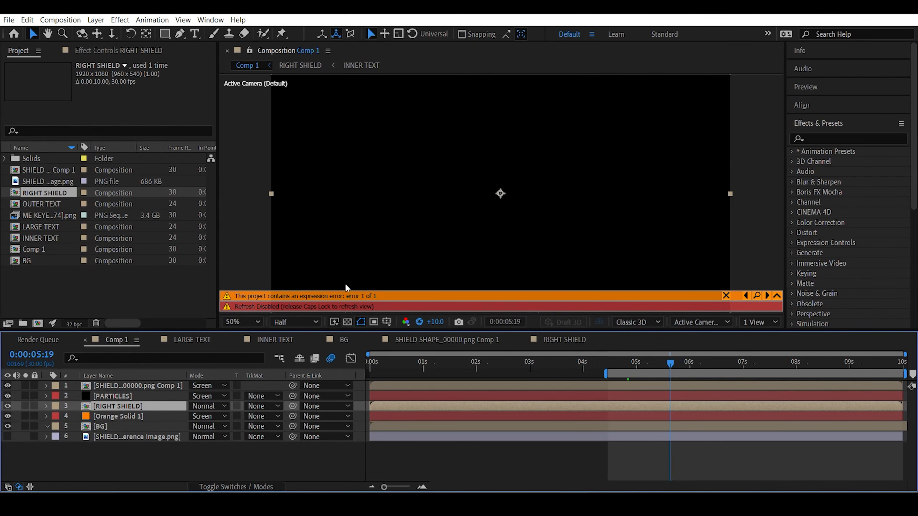
{"action": "left_click", "coordinate": [136, 396]}
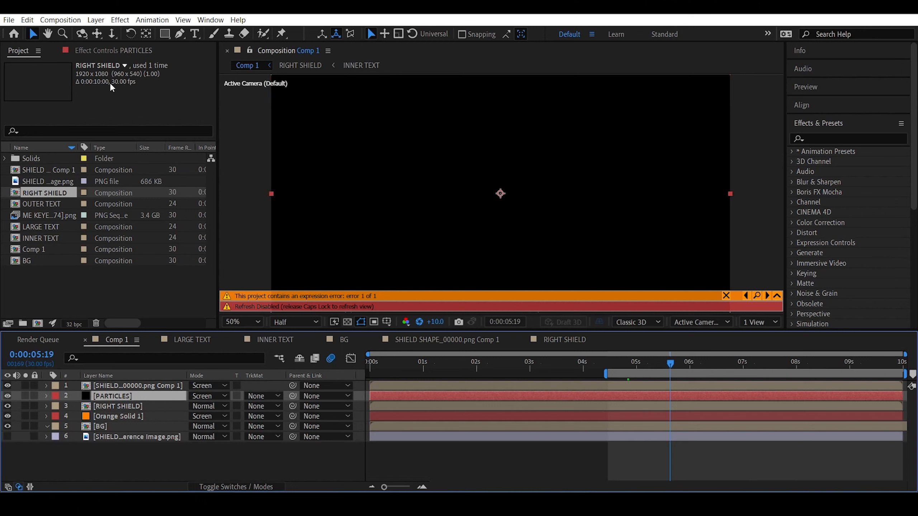
{"action": "left_click", "coordinate": [109, 53]}
{"action": "left_click", "coordinate": [7, 86]}
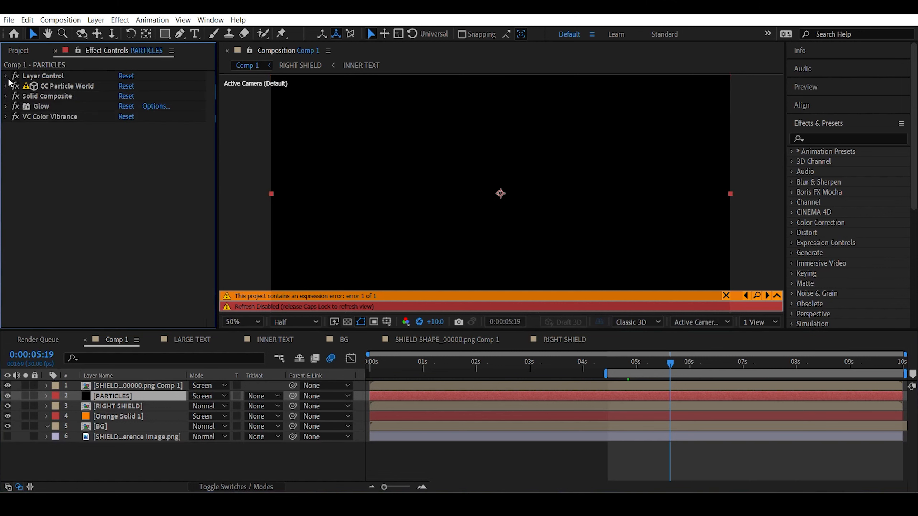
{"action": "left_click", "coordinate": [7, 76]}
{"action": "left_click", "coordinate": [140, 85]}
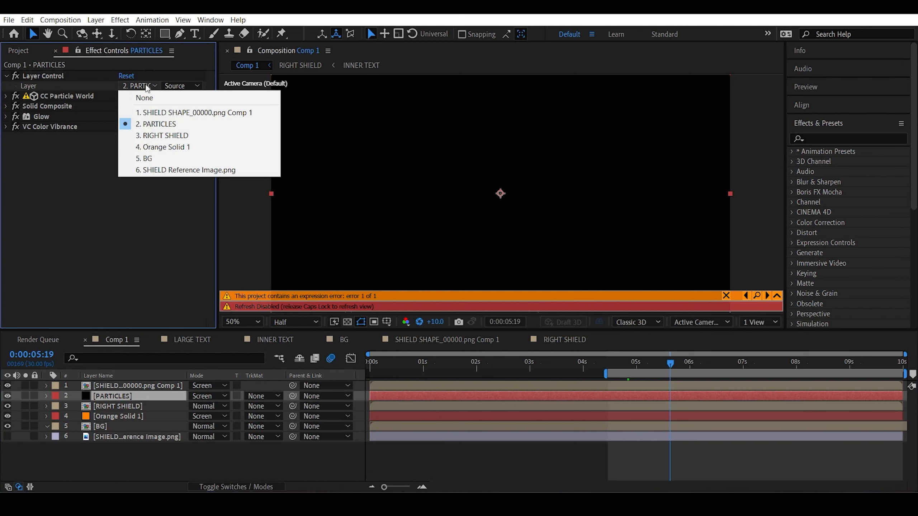
{"action": "left_click", "coordinate": [145, 121]}
- Copy the SHIELD POSITION and Null 1 layers from the RIGHT SHIELD composition into Comp 1 above the RIGHT SHIELD layer
{"action": "left_click", "coordinate": [137, 406]}
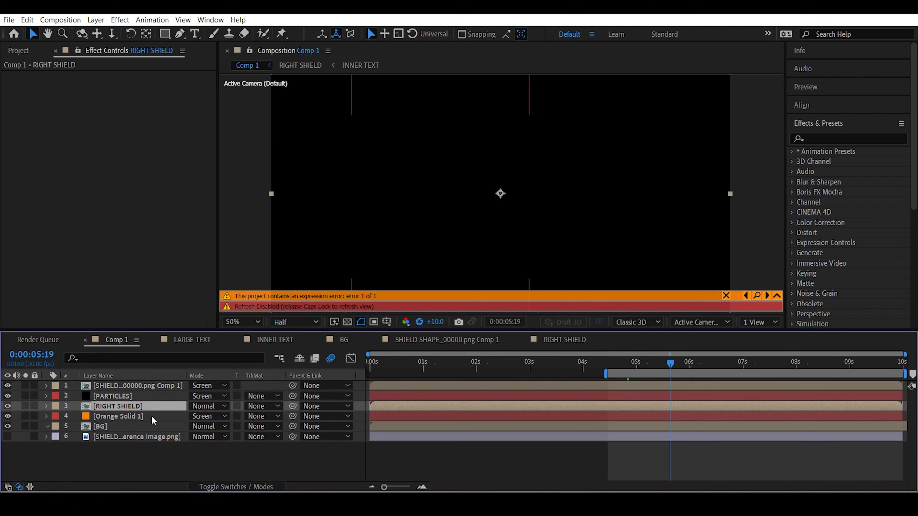
{"action": "double_click", "coordinate": [125, 404]}
{"action": "key", "text": "Caps_Lock"}
{"action": "left_click", "coordinate": [123, 468], "text": "shift"}
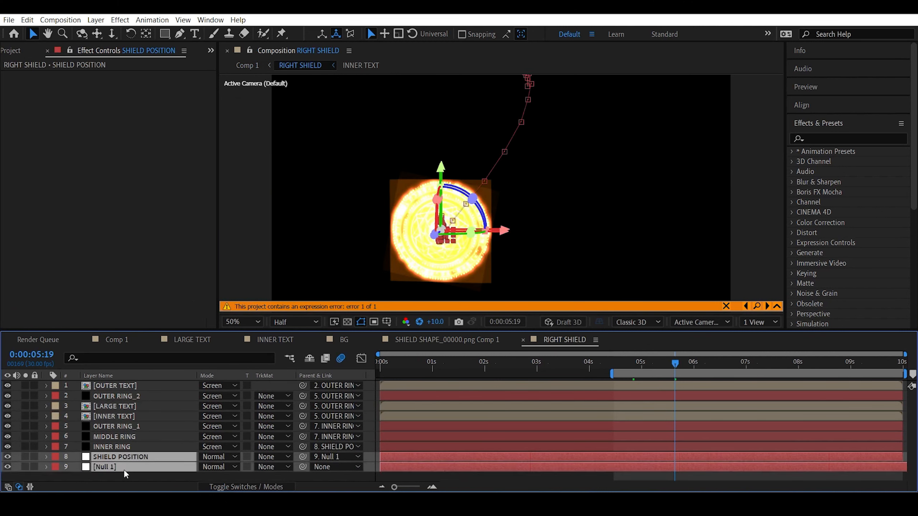
{"action": "left_click", "coordinate": [117, 338]}
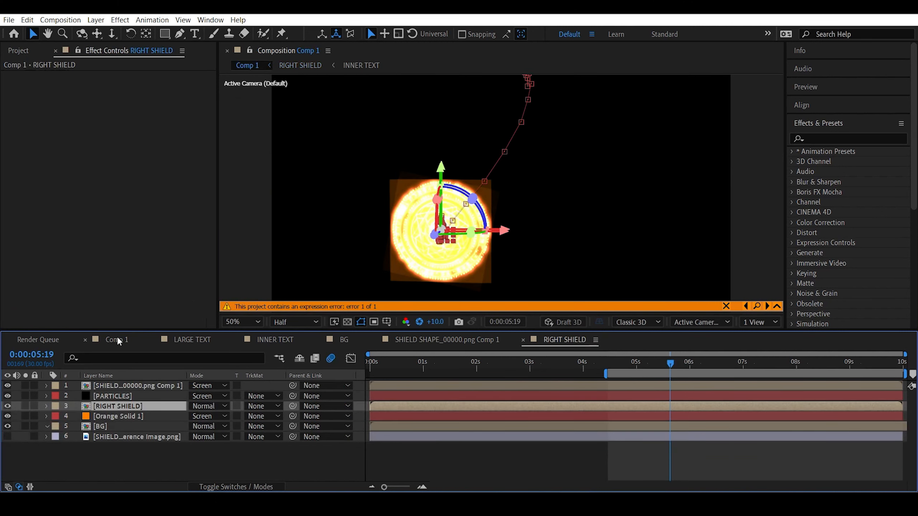
{"action": "key", "text": "Caps_Lock"}
{"action": "key", "text": "ctrl+v"}
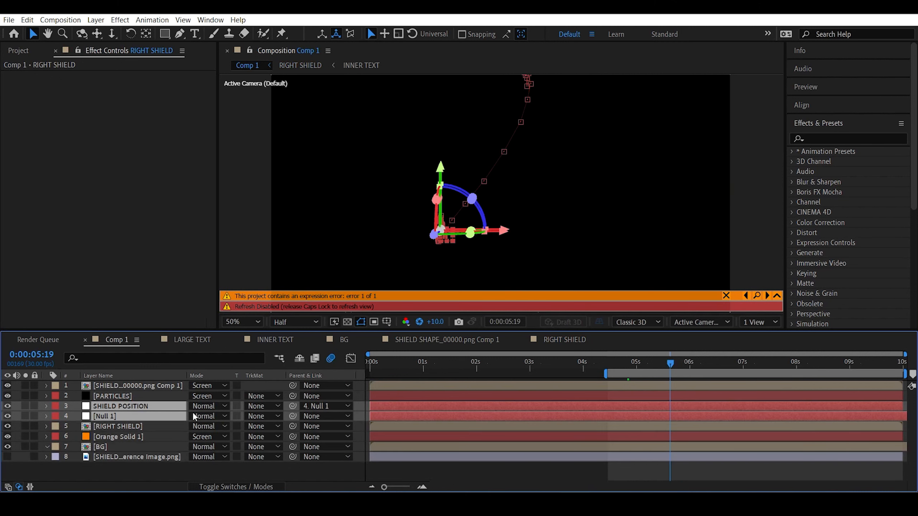
{"action": "left_click", "coordinate": [124, 468]}
- Set the PARTICLES layer's Layer Control to SHIELD POSITION and re-enable the viewer refresh
{"action": "left_click", "coordinate": [137, 395]}
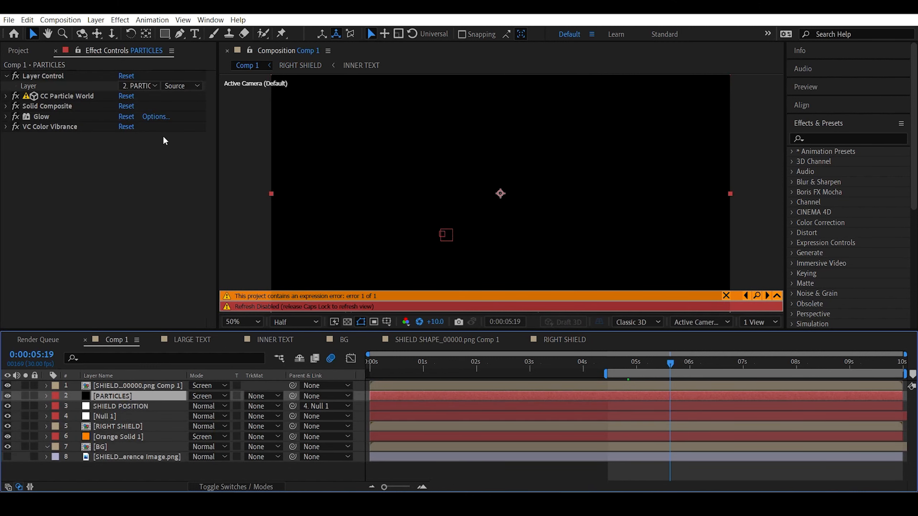
{"action": "left_click", "coordinate": [140, 86]}
{"action": "left_click", "coordinate": [144, 136]}
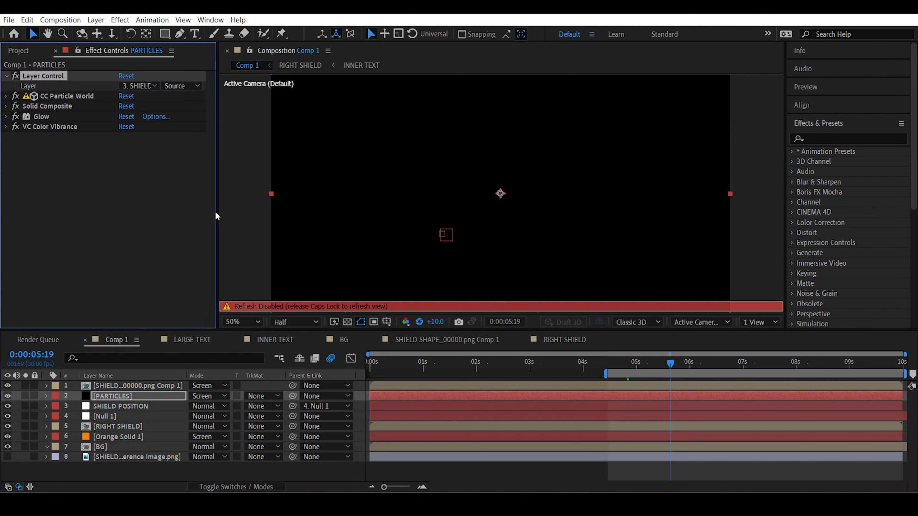
{"action": "key", "text": "Caps_Lock"}
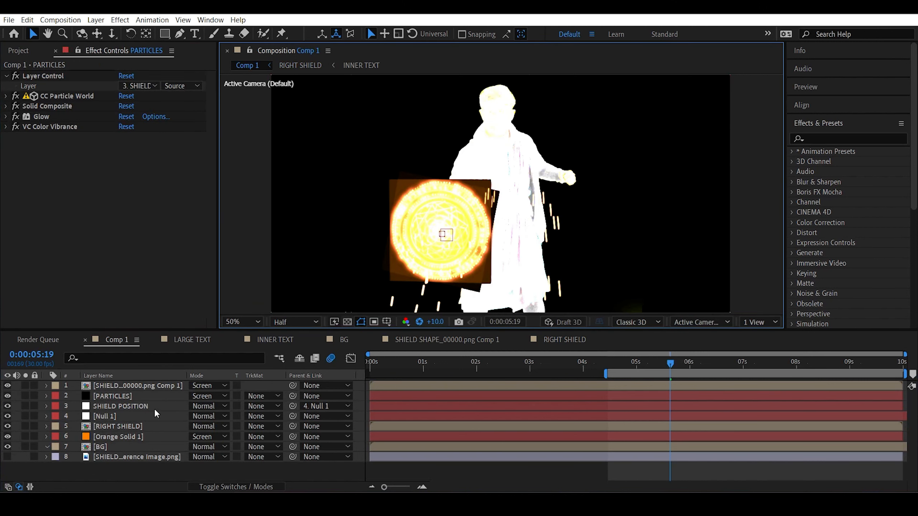
- Apply the Levels effect to the RIGHT SHIELD layer
{"action": "left_click", "coordinate": [138, 429]}
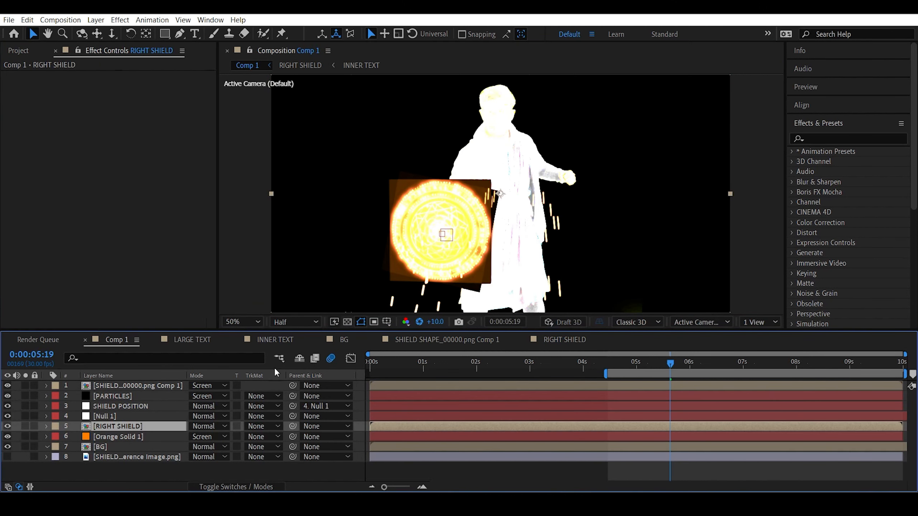
{"action": "left_click", "coordinate": [815, 137]}
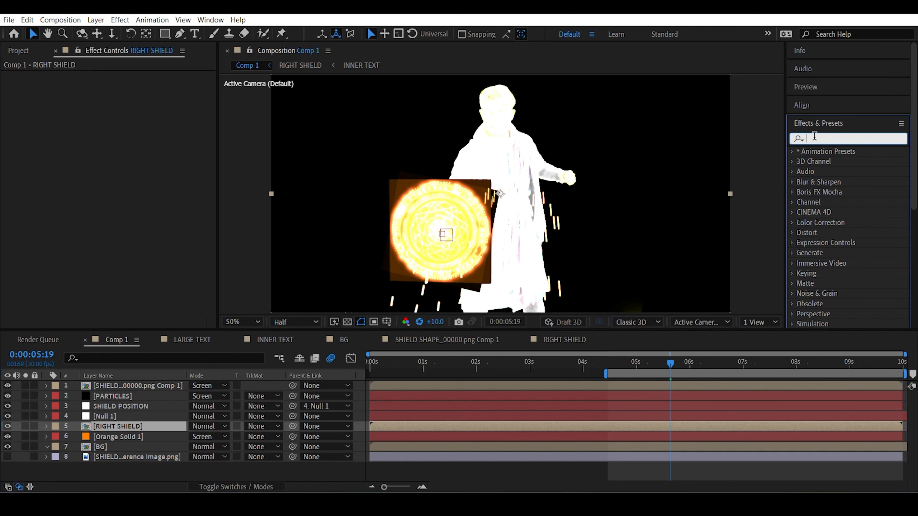
{"action": "type", "text": "levels"}
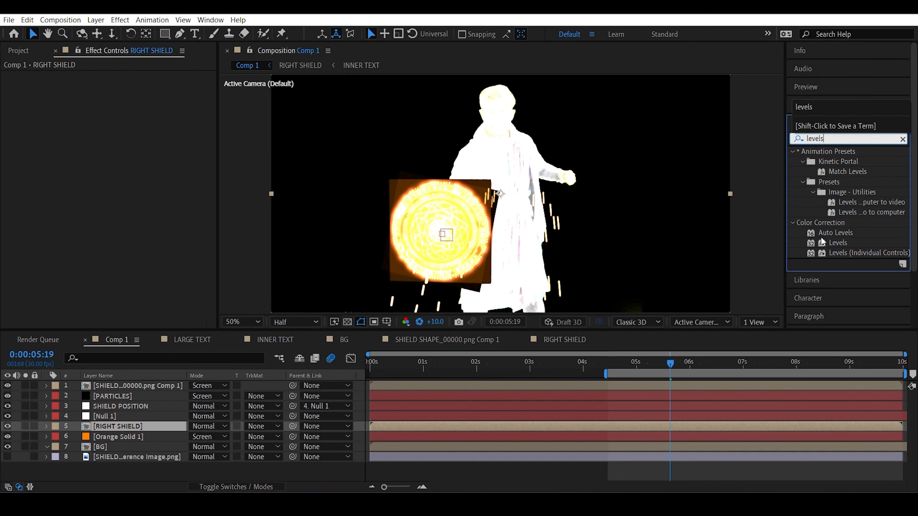
{"action": "left_click_drag", "start_coordinate": [822, 242], "coordinate": [119, 427]}
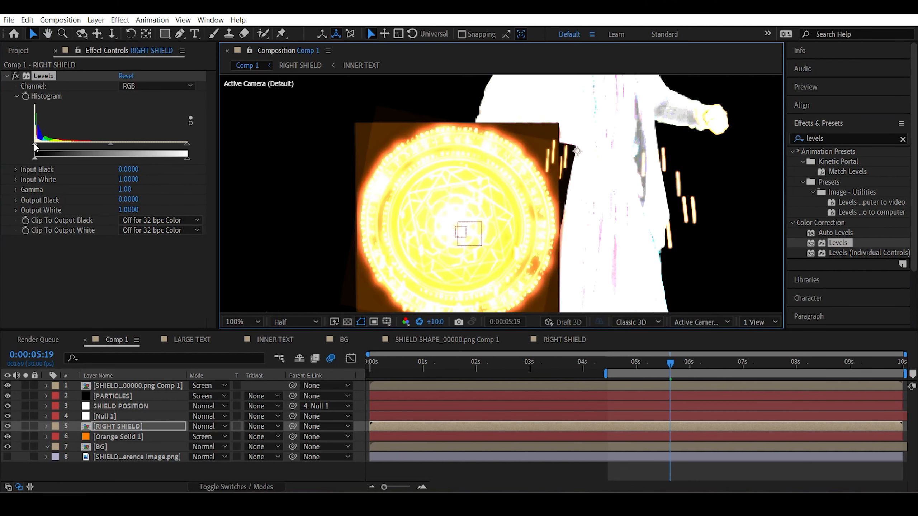
- Set the shield's Levels to Input Black 0.0157 and Gamma 1.11, with clipping to output black and output white On
{"action": "left_click_drag", "start_coordinate": [35, 145], "coordinate": [40, 146]}
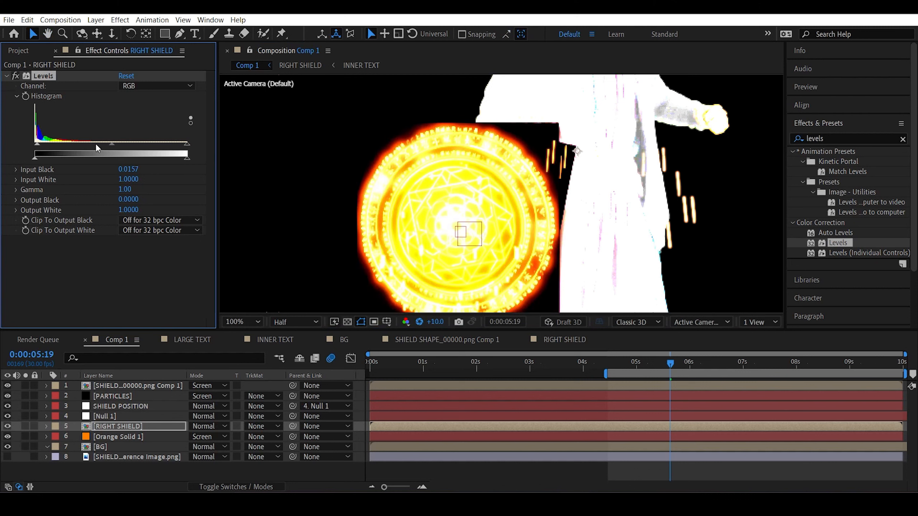
{"action": "left_click_drag", "start_coordinate": [109, 143], "coordinate": [107, 146]}
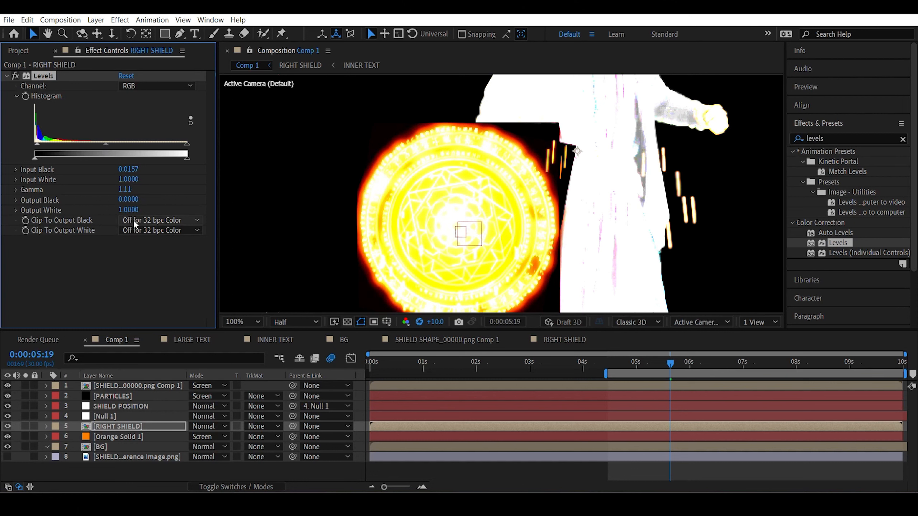
{"action": "left_click", "coordinate": [134, 220]}
{"action": "left_click", "coordinate": [140, 233]}
{"action": "left_click", "coordinate": [159, 230]}
{"action": "left_click", "coordinate": [140, 243]}
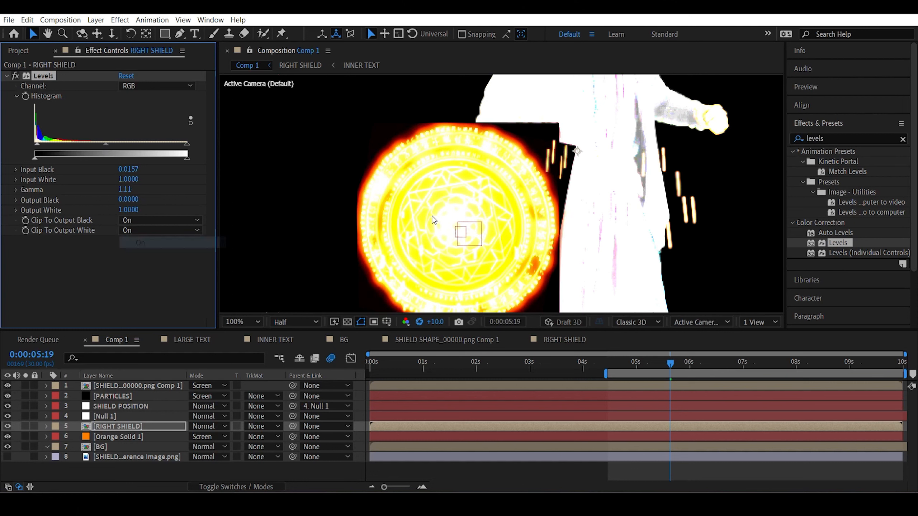
- Reset the viewer exposure to 0
{"action": "left_click", "coordinate": [435, 322]}
{"action": "type", "text": "0"}
{"action": "key", "text": "Return"}
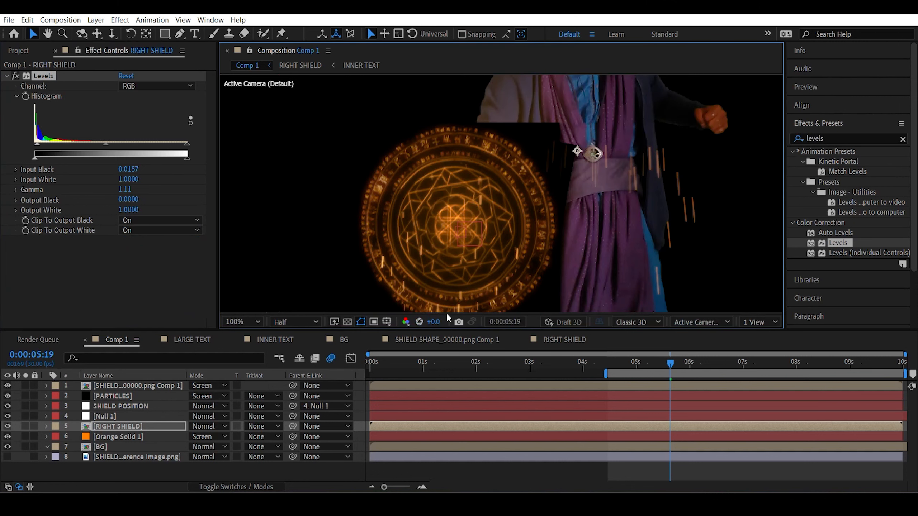
{"action": "scroll", "coordinate": [353, 287], "scroll_direction": "down", "scroll_amount": 4}
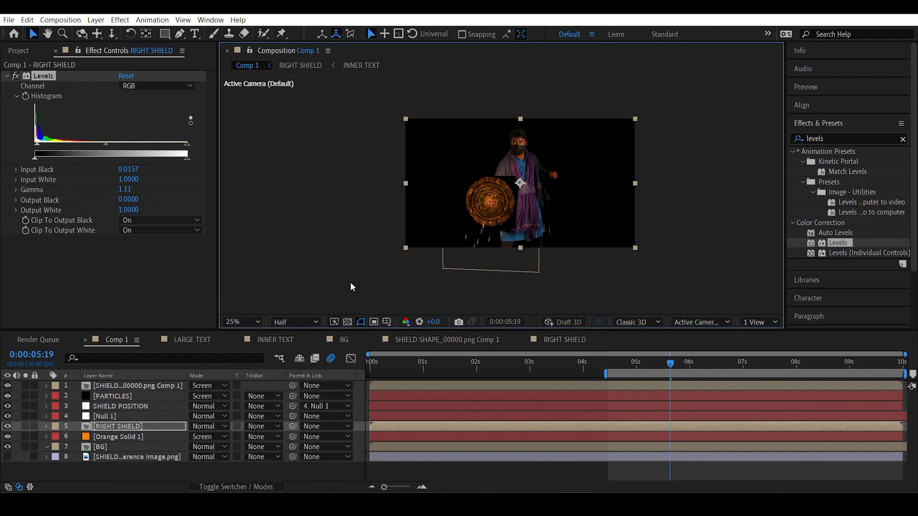
- Set the RIGHT SHIELD layer's blending mode to Screen
{"action": "left_click", "coordinate": [209, 427]}
{"action": "left_click", "coordinate": [254, 198]}
{"action": "scroll", "coordinate": [501, 194], "scroll_direction": "up", "scroll_amount": 2}
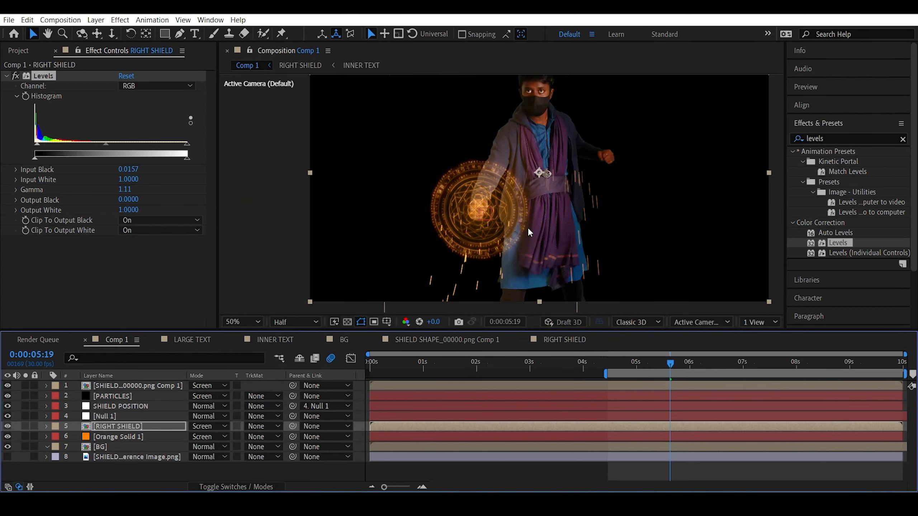
- Check the shield for leftover edges by varying the viewer exposure, and fit the composition in the viewer
{"action": "scroll", "coordinate": [529, 233], "scroll_direction": "up", "scroll_amount": 2}
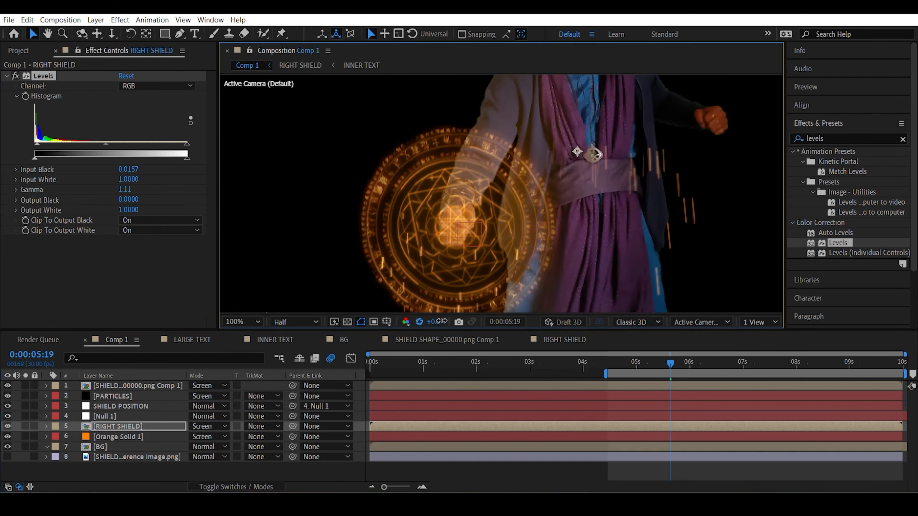
{"action": "left_click_drag", "start_coordinate": [442, 321], "coordinate": [466, 303]}
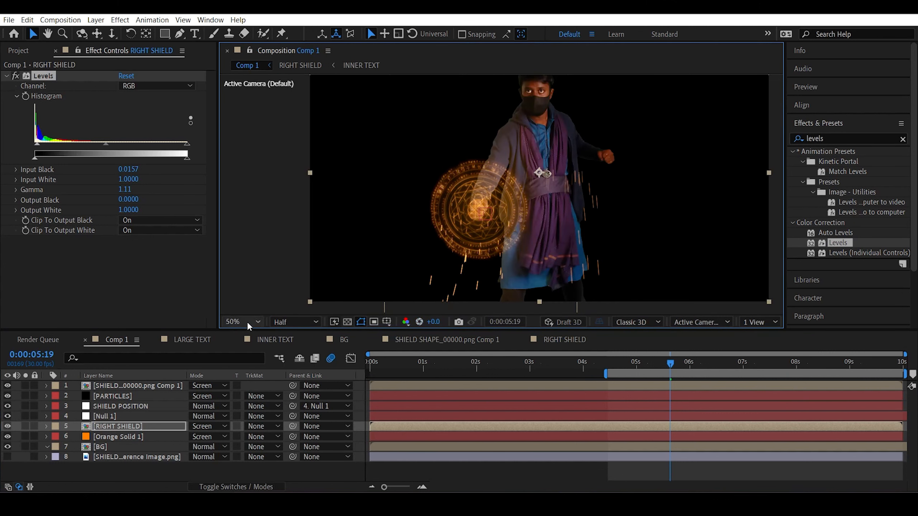
{"action": "left_click", "coordinate": [250, 322]}
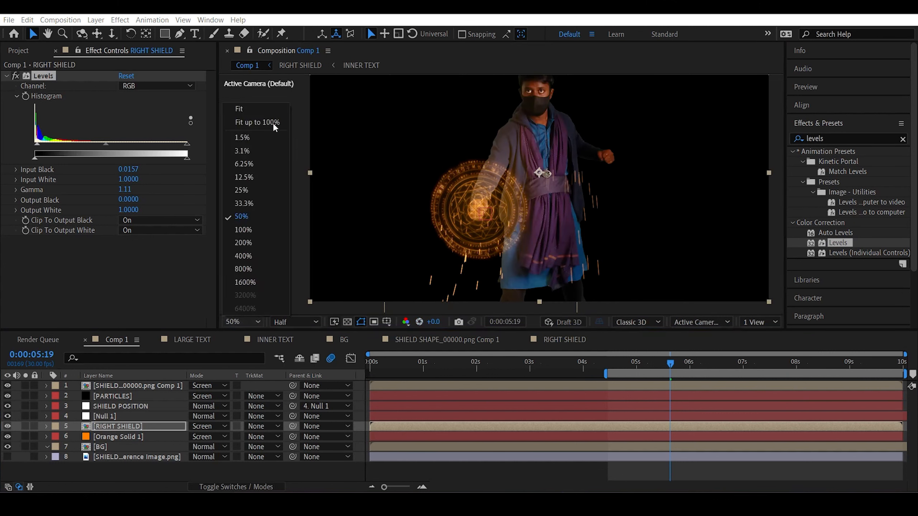
{"action": "left_click", "coordinate": [255, 108]}
- Apply the Stylize Glow effect to the RIGHT SHIELD layer
{"action": "left_click", "coordinate": [799, 139]}
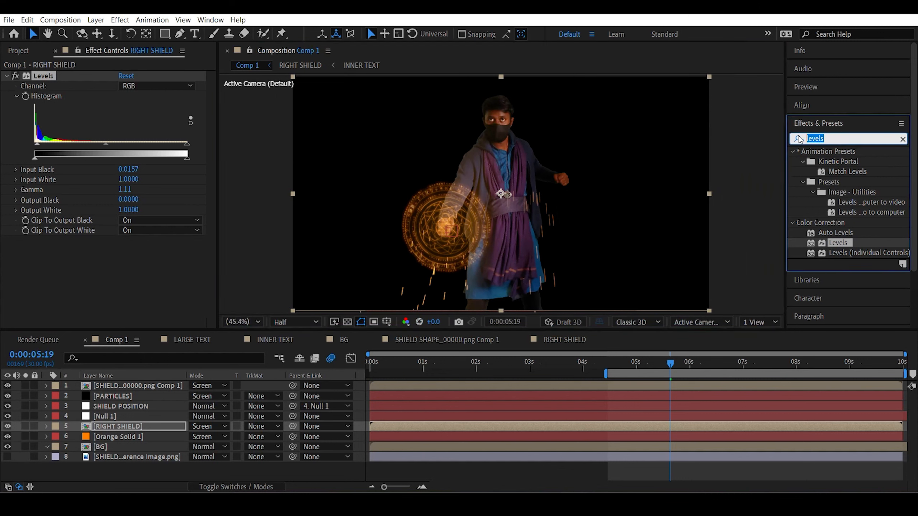
{"action": "type", "text": "glow"}
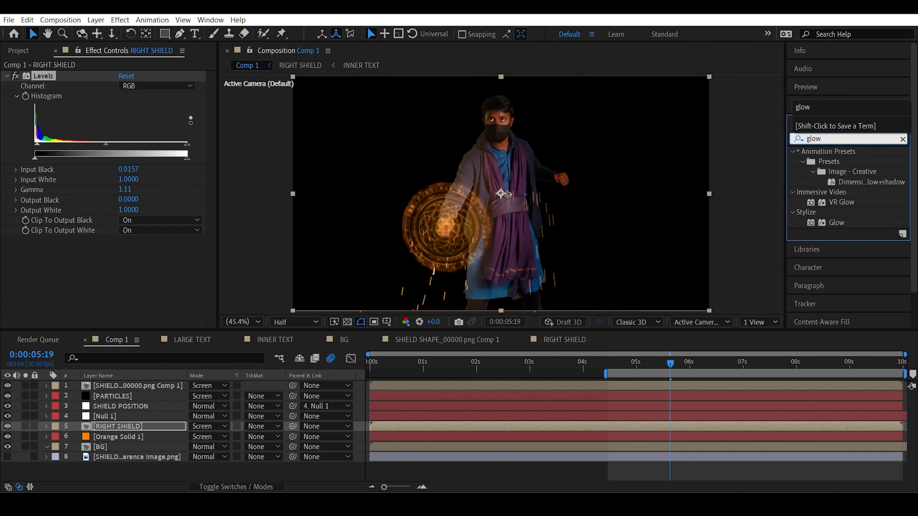
{"action": "left_click", "coordinate": [837, 224]}
- Set the shield's Glow Threshold to 16.1%, Glow Radius to 100 and Glow Intensity to 0.1
{"action": "left_click_drag", "start_coordinate": [41, 281], "coordinate": [41, 281]}
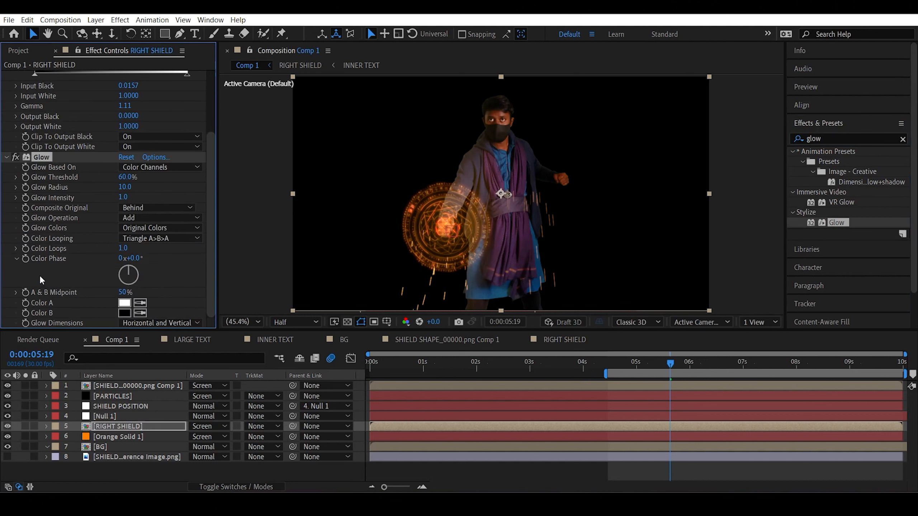
{"action": "left_click_drag", "start_coordinate": [127, 179], "coordinate": [60, 177]}
{"action": "left_click", "coordinate": [125, 187]}
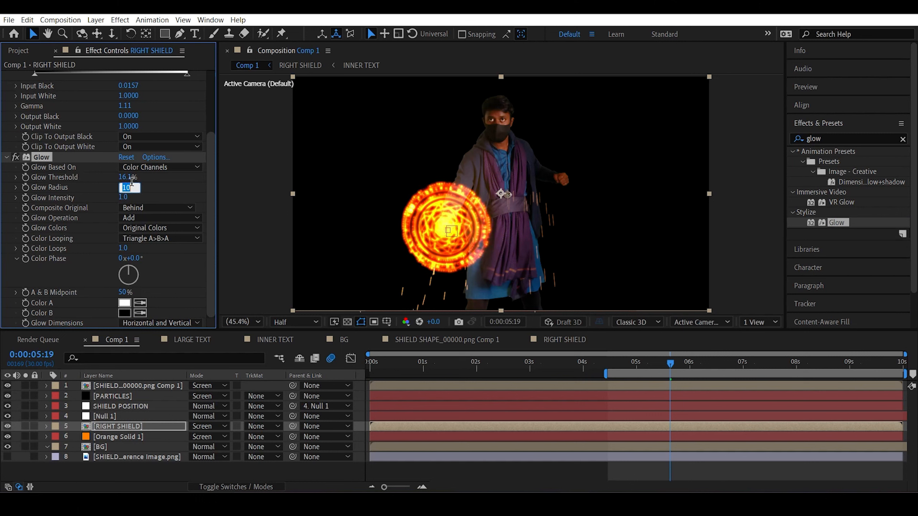
{"action": "type", "text": "100"}
{"action": "key", "text": "Return"}
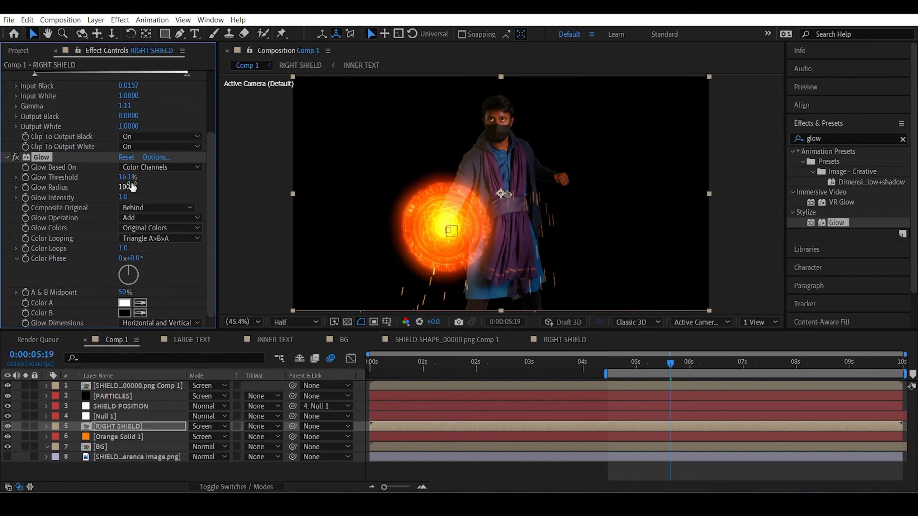
{"action": "left_click", "coordinate": [121, 195]}
{"action": "type", "text": "0.1"}
{"action": "key", "text": "Return"}
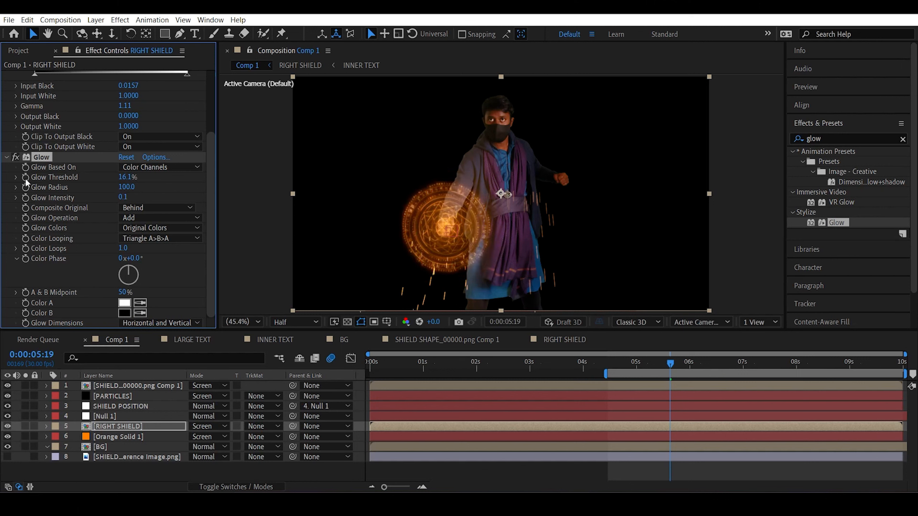
{"action": "left_click", "coordinate": [7, 157]}
- Add a Hue/Saturation effect to the RIGHT SHIELD layer with Master Saturation at -14
{"action": "left_click", "coordinate": [795, 140]}
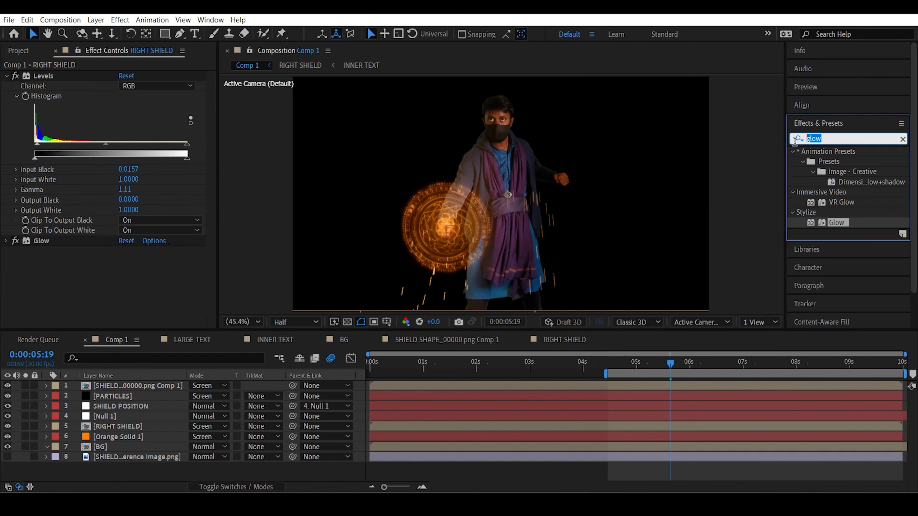
{"action": "type", "text": "hue"}
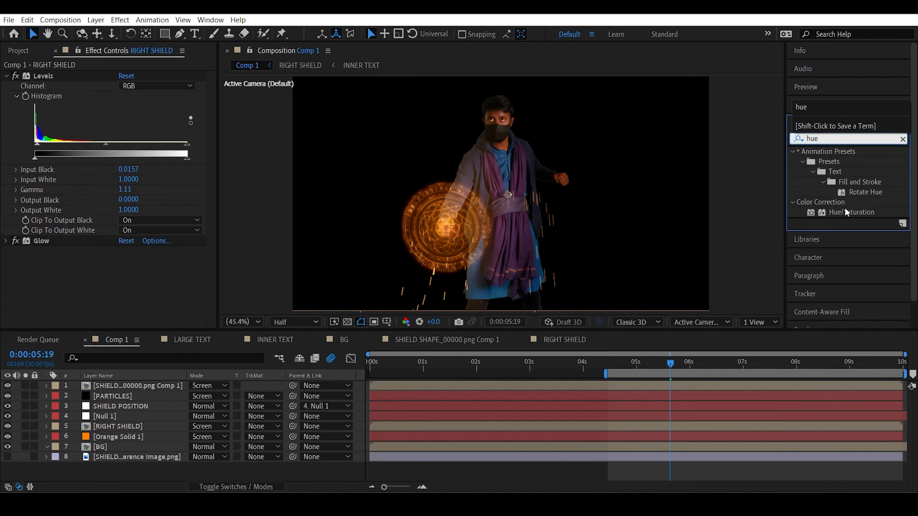
{"action": "left_click_drag", "start_coordinate": [845, 213], "coordinate": [103, 258]}
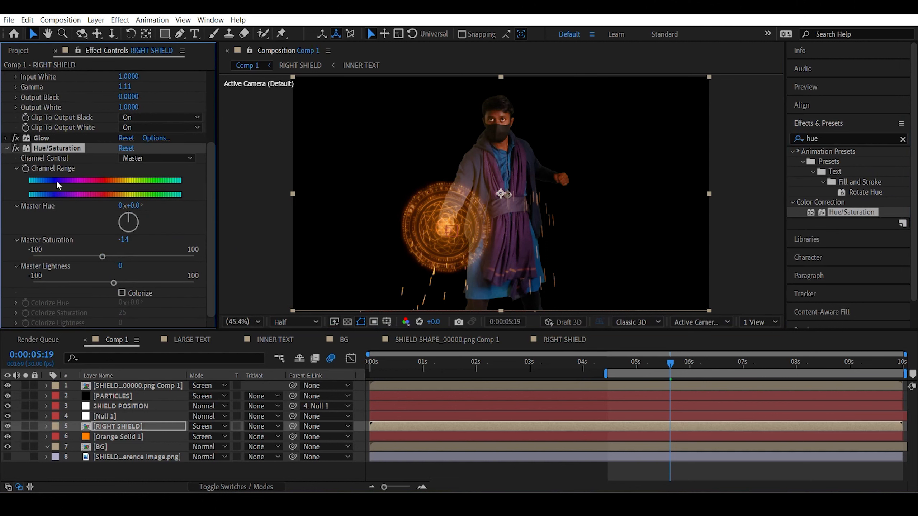
{"action": "left_click", "coordinate": [8, 148]}
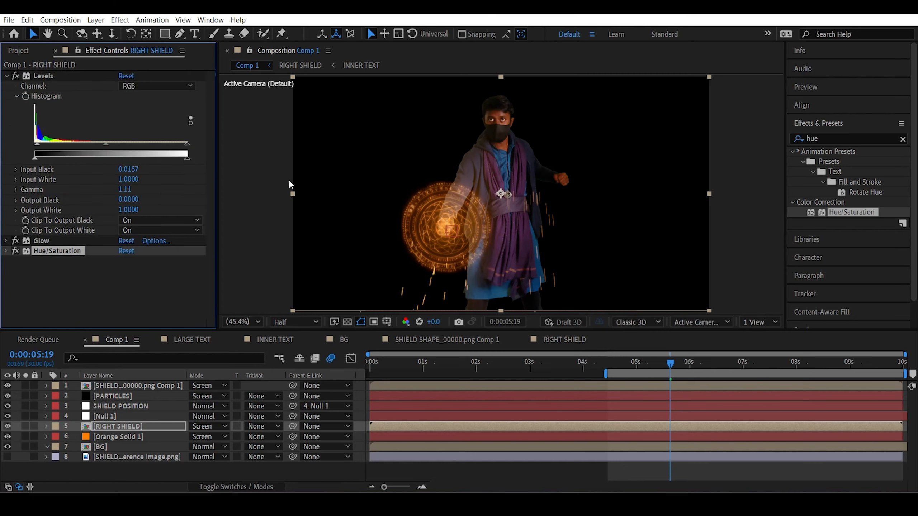